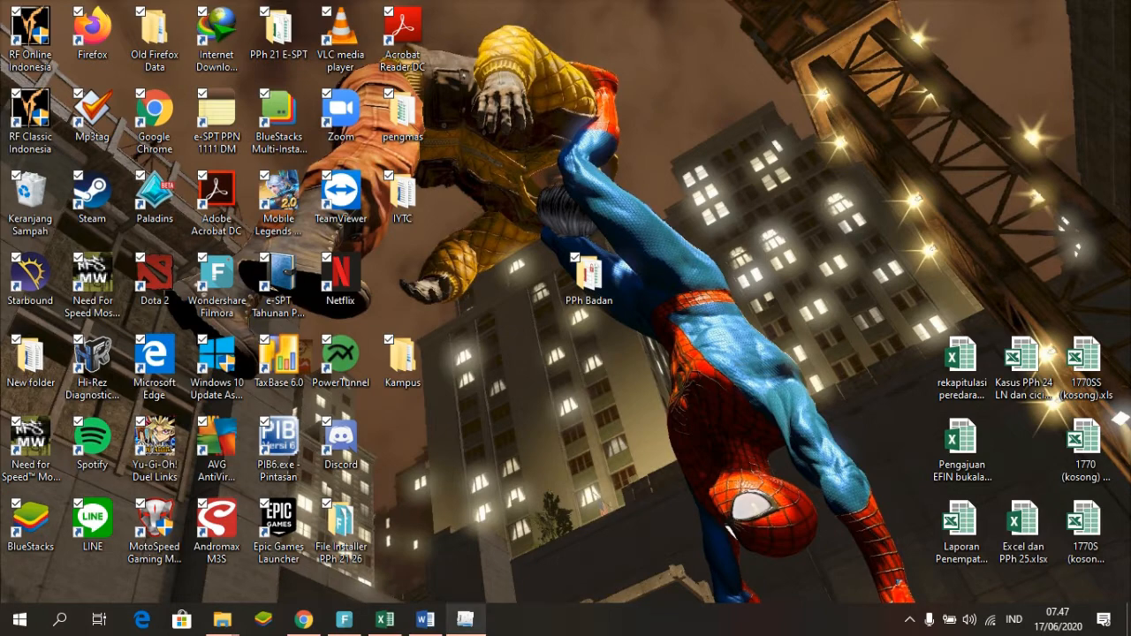
- Switch to the eSPT 1771 program, connect to the PT MNF Pesona Indonesai database and log in as administrator
left_click(465, 620)
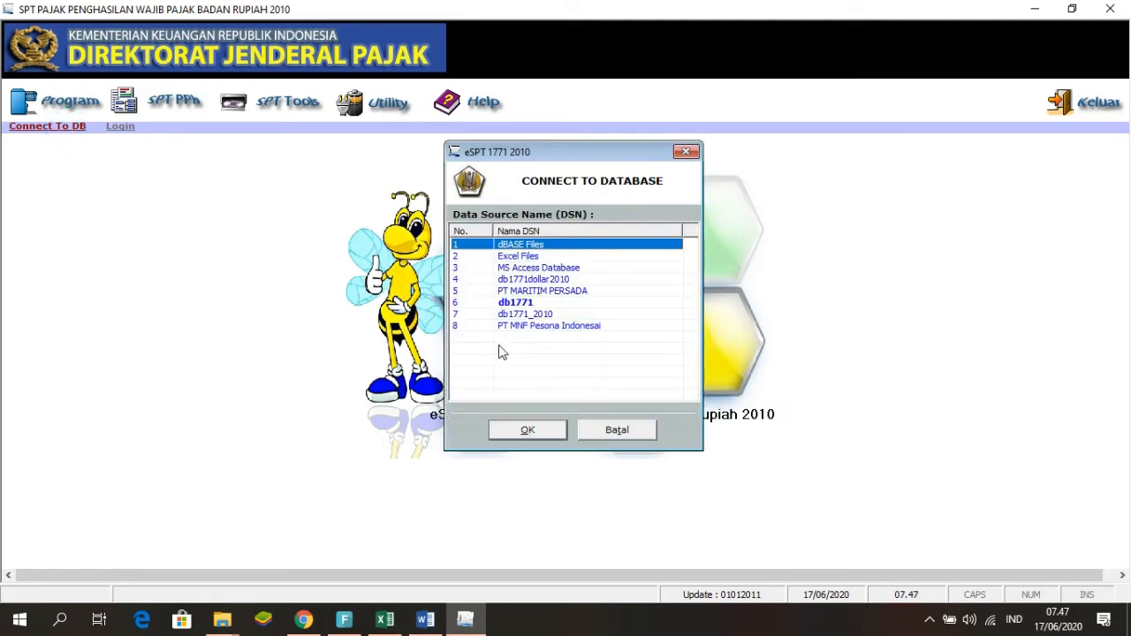
left_click(525, 326)
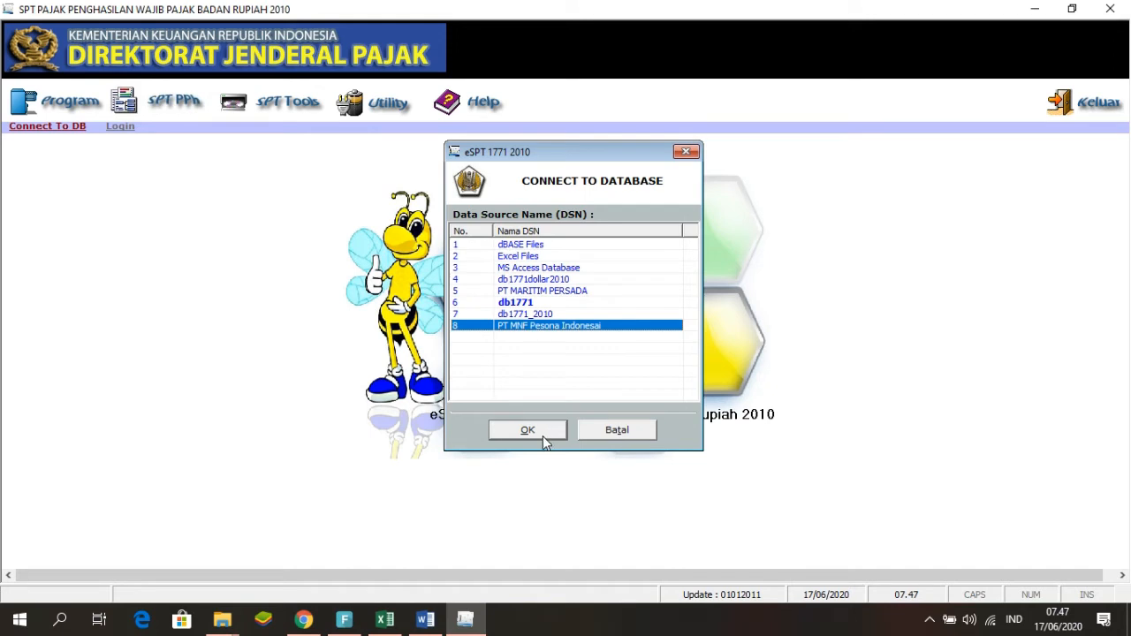
left_click(542, 433)
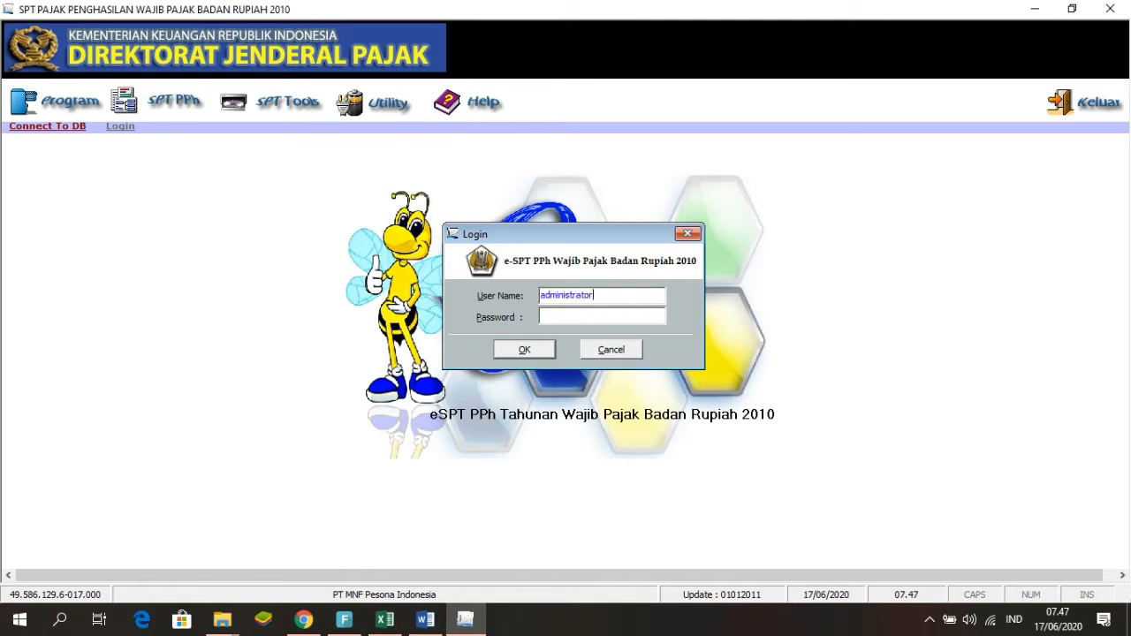
key("Return")
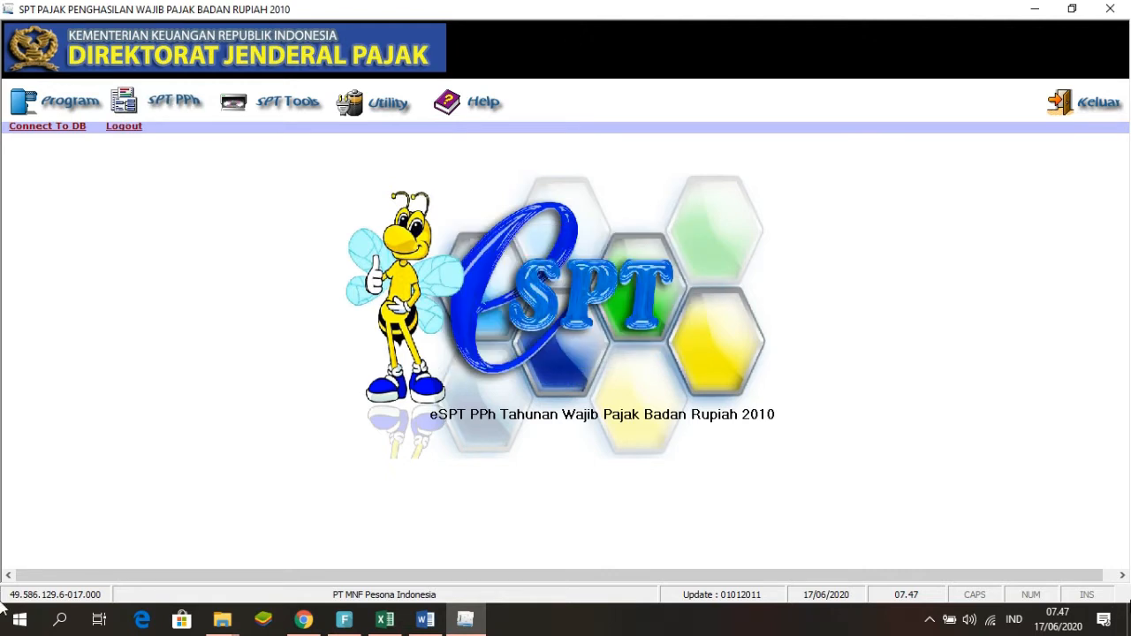
- Open the existing SPT for tax year 2018, Pembetulan 0, for re-editing or revision
left_click(85, 106)
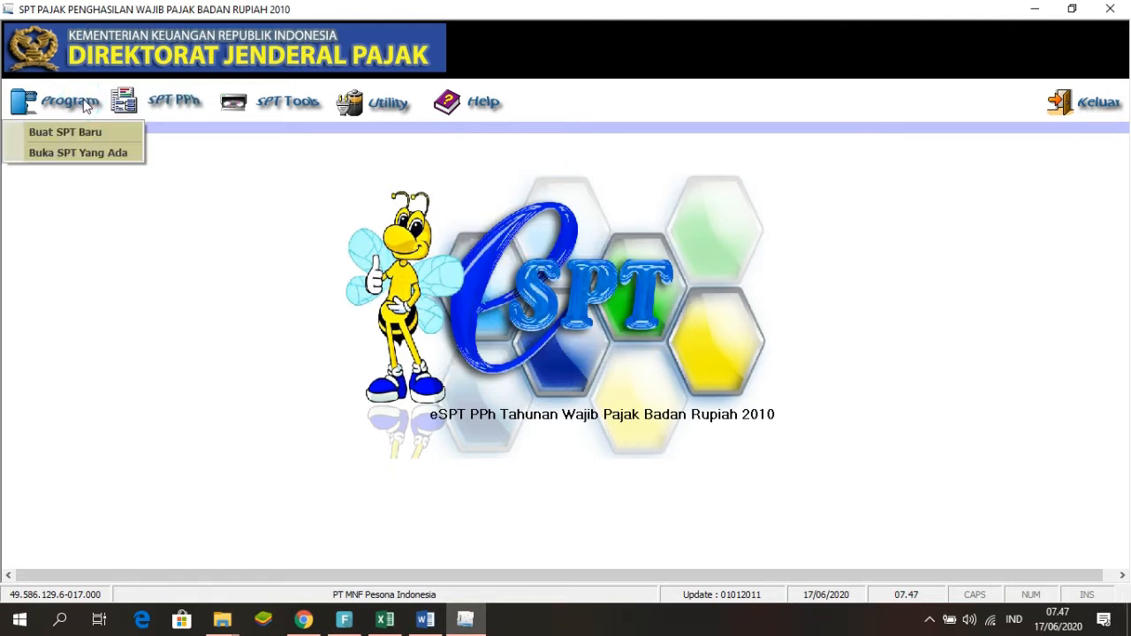
left_click(97, 155)
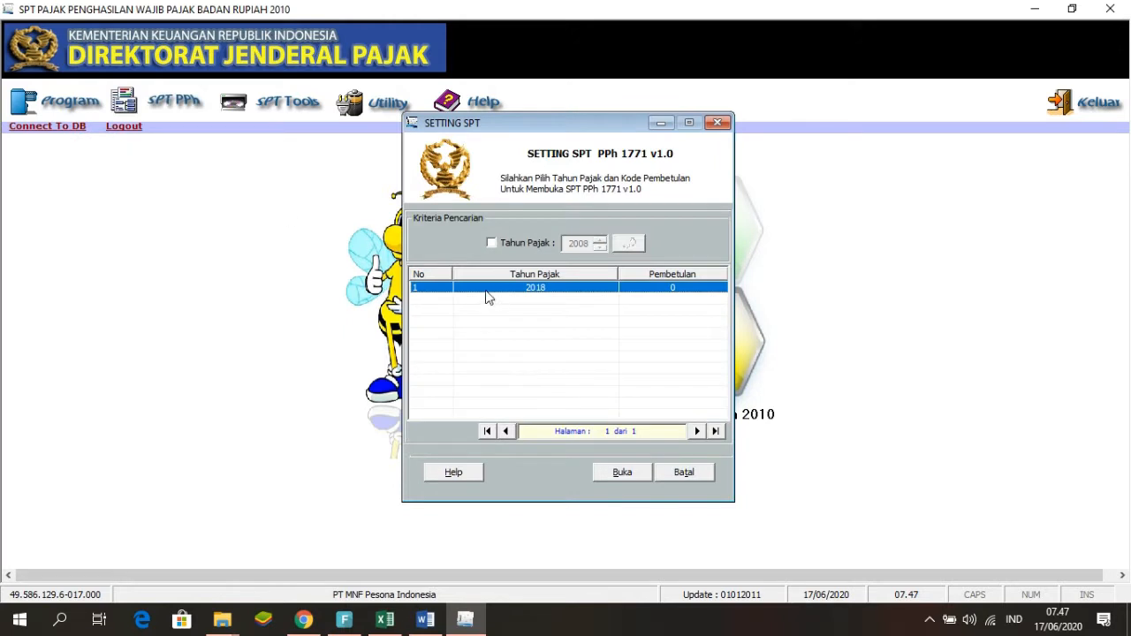
left_click(622, 473)
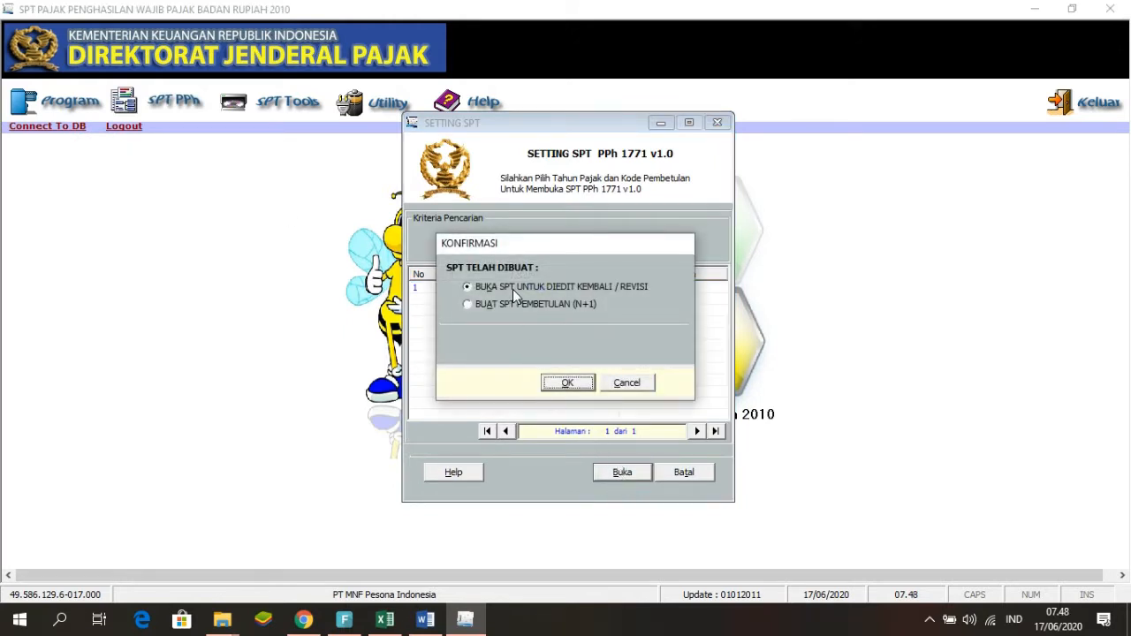
left_click(568, 384)
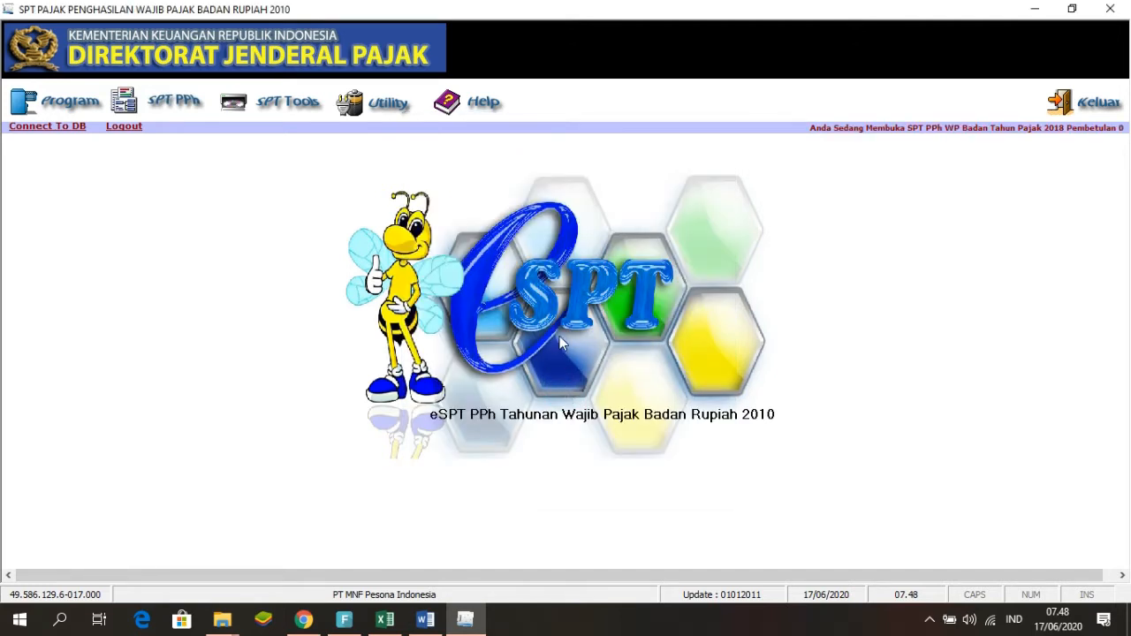
- Open the Daftar Penyusutan dan Amortisasi Fiskal special attachment and start a new entry
left_click(165, 111)
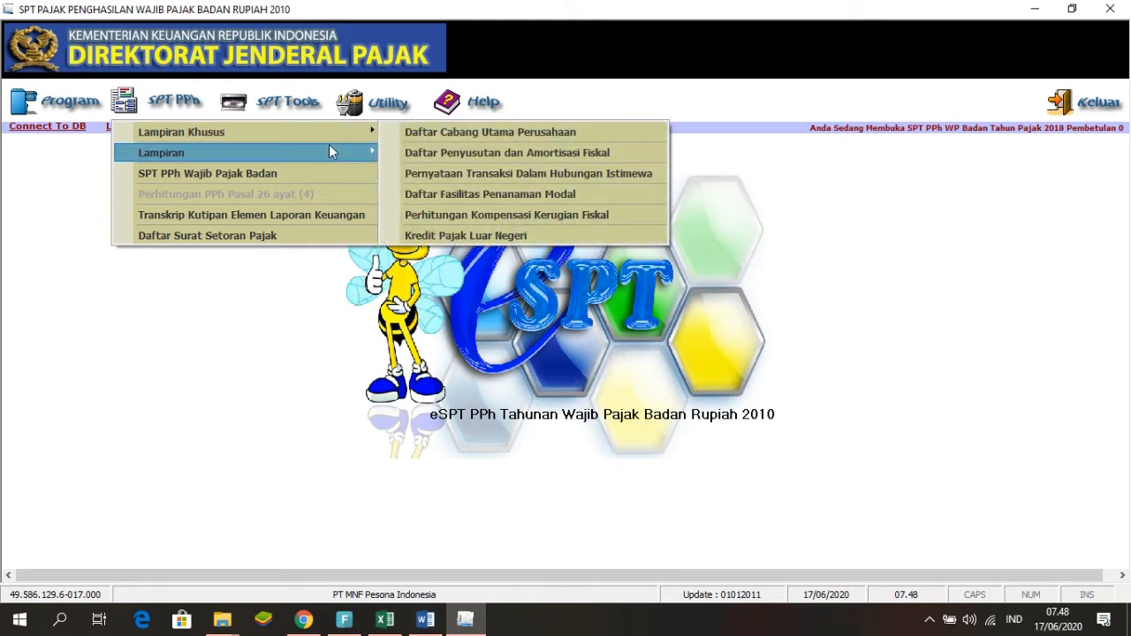
mouse_move(356, 134)
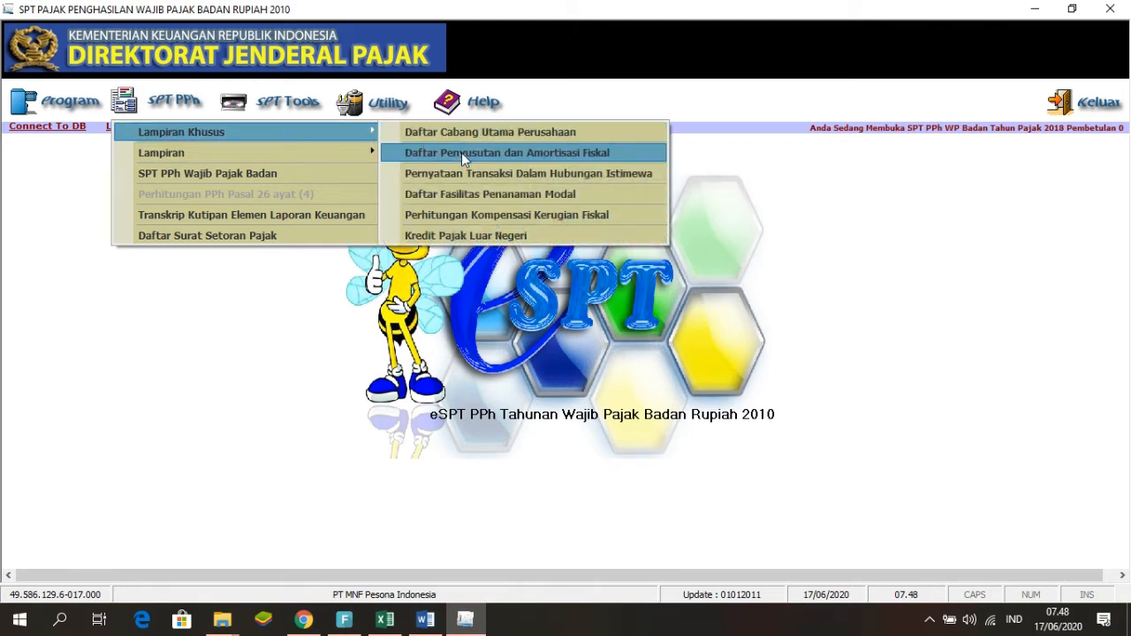
left_click(562, 160)
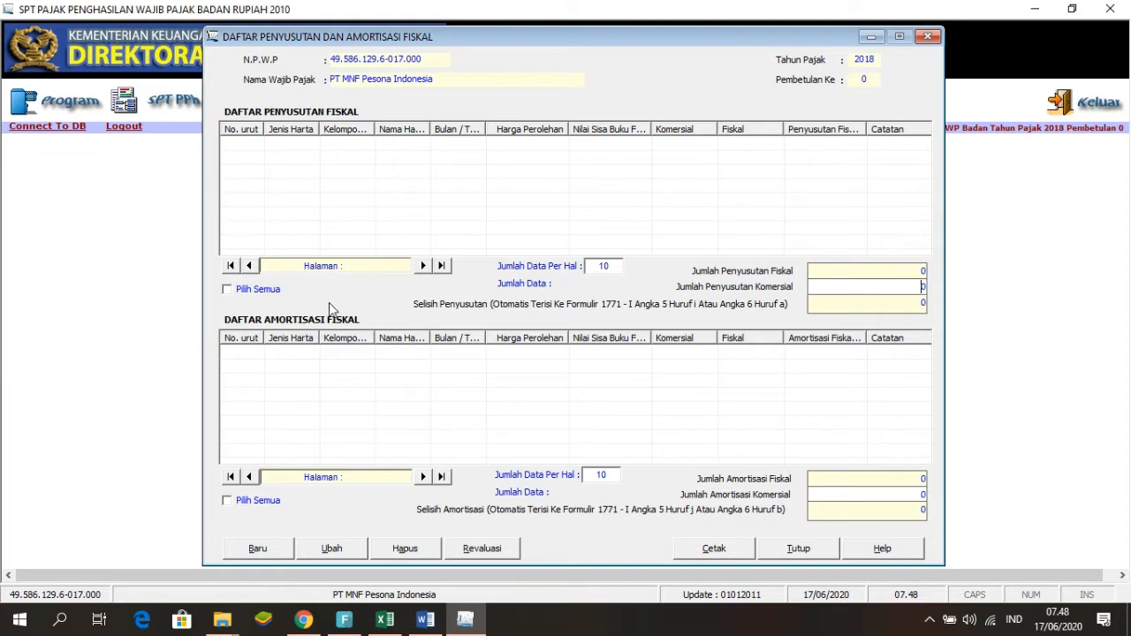
left_click(260, 549)
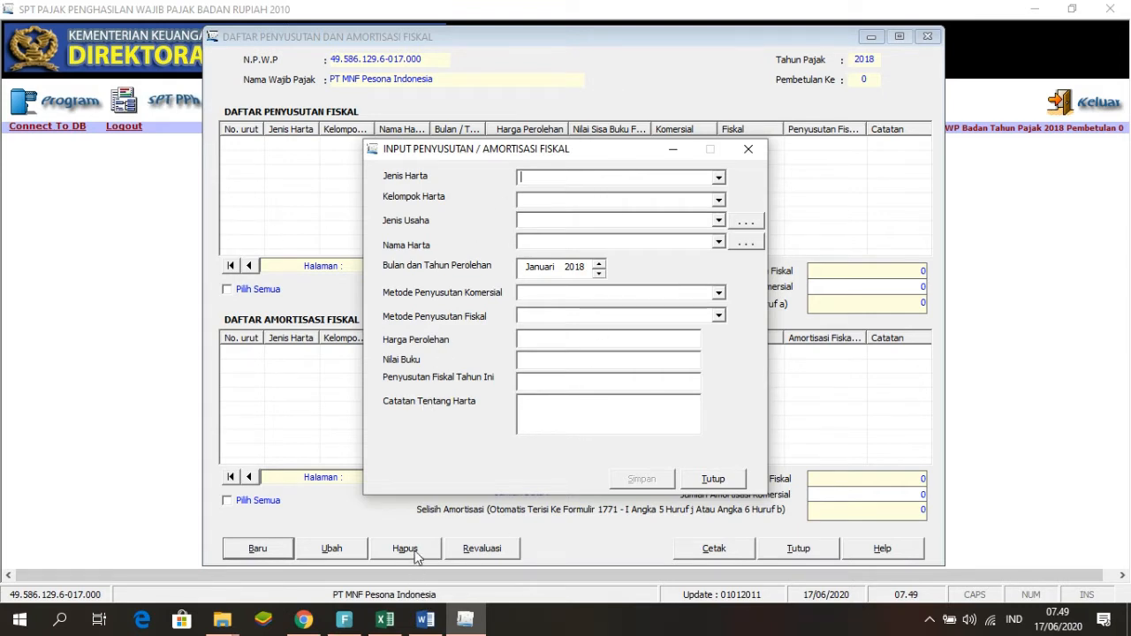
- Switch to Excel and look over the Daftar Asset Penyusutan sheet in RekonFiskal.xlsx
left_click(385, 621)
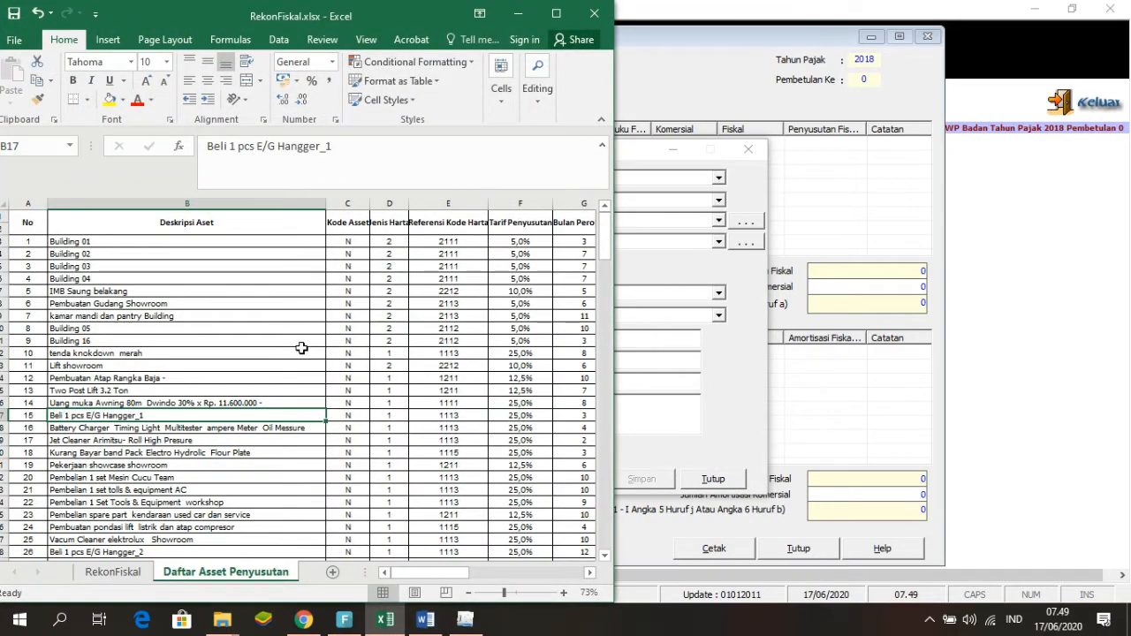
scroll(302, 348, "down", 1)
scroll(301, 348, "up", 1)
mouse_move(422, 577)
left_mouse_down()
mouse_move(534, 576)
mouse_move(423, 570)
left_mouse_up()
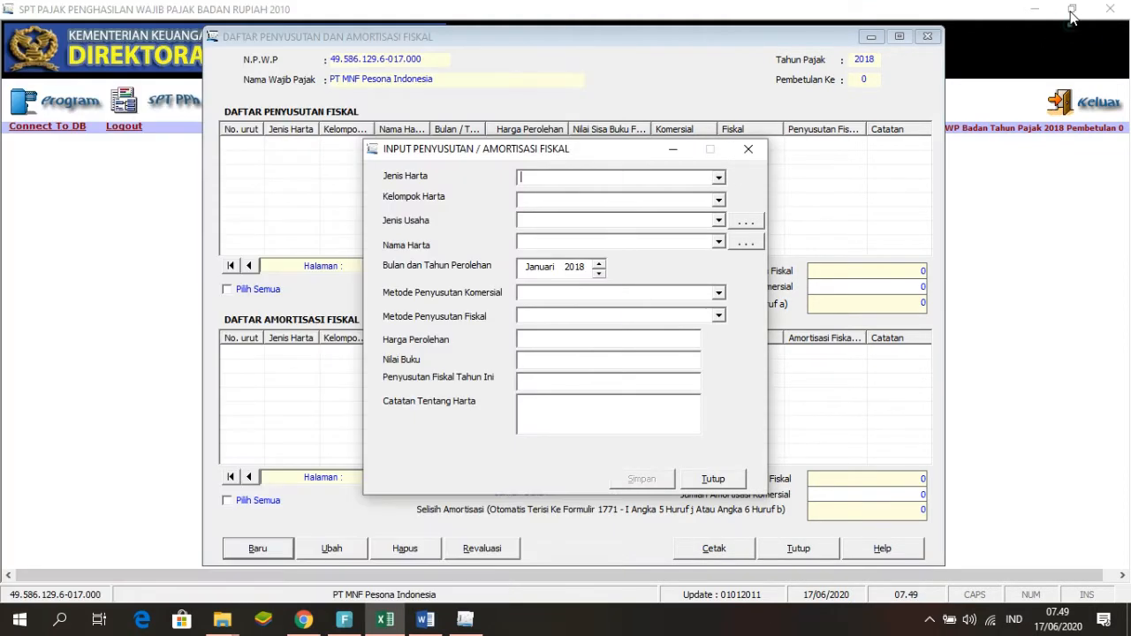
left_click(1068, 19)
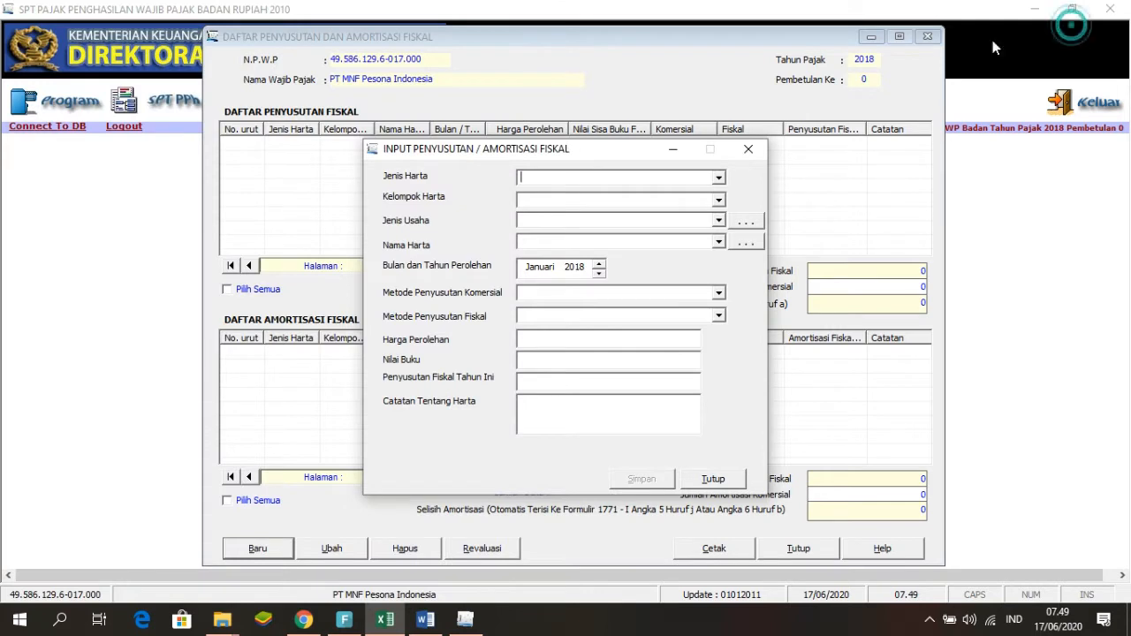
- Close the blank entry form and resize the eSPT window to sit beside the Excel workbook
left_click(712, 479)
left_click(871, 37)
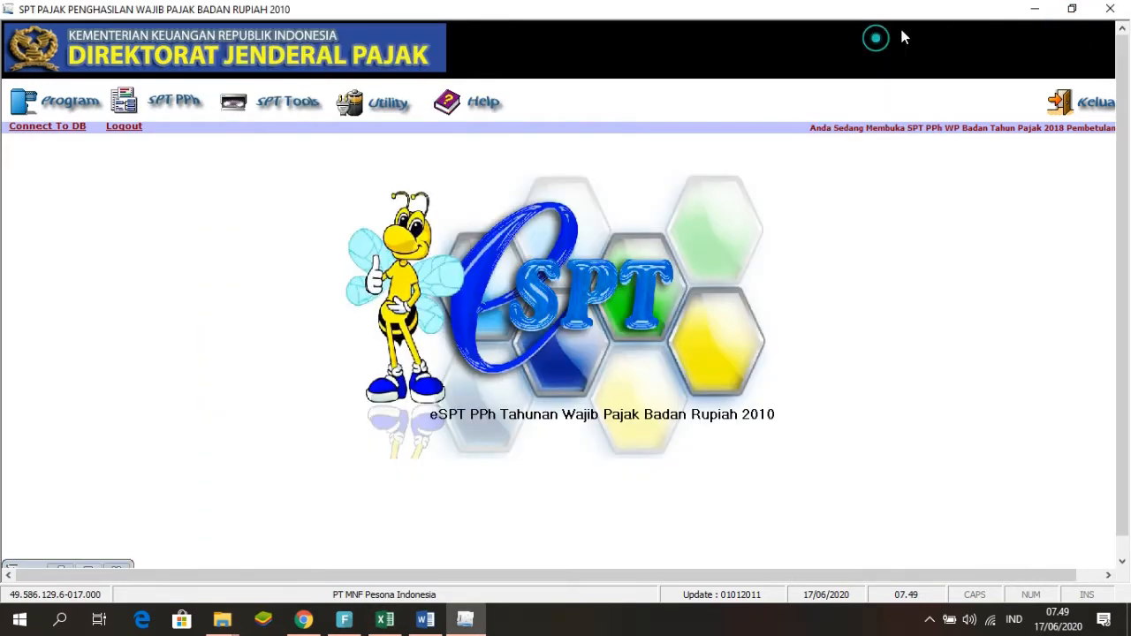
left_click(1071, 8)
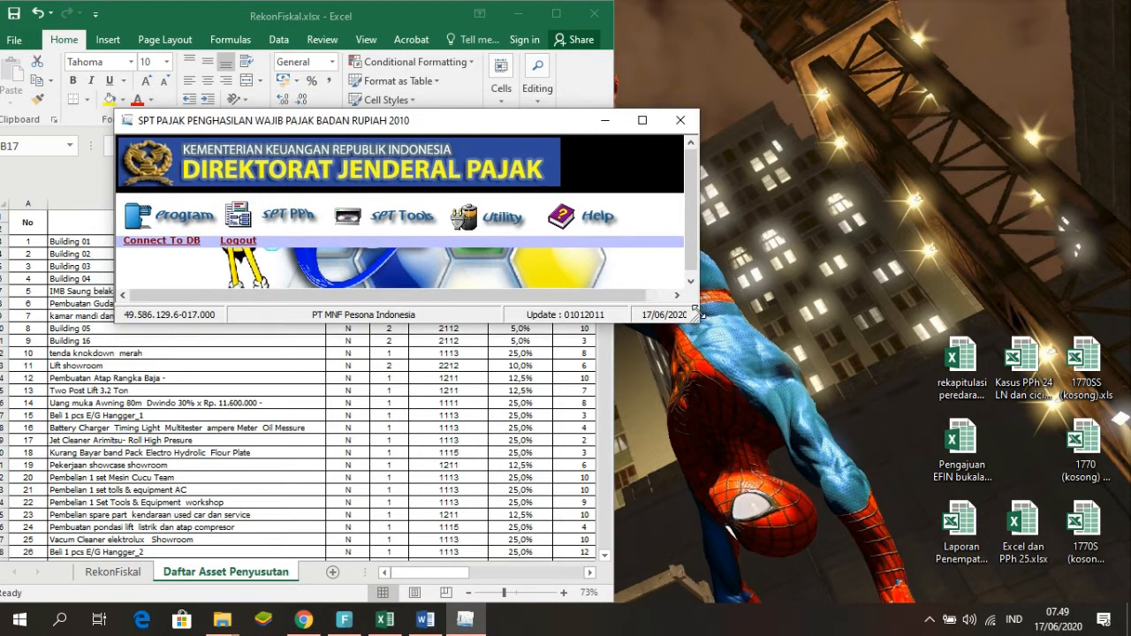
left_click_drag(694, 311, 813, 623)
left_click_drag(530, 12, 917, 13)
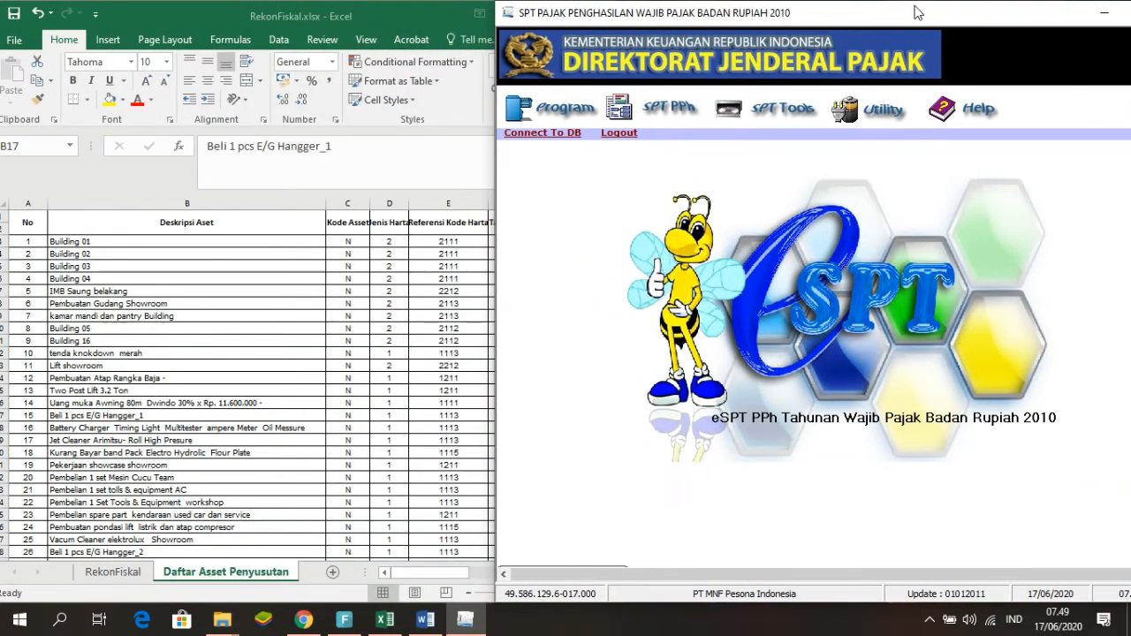
- Restore the minimised Daftar Penyusutan dan Amortisasi Fiskal window and reposition it so its lower command buttons are accessible
left_click(535, 568)
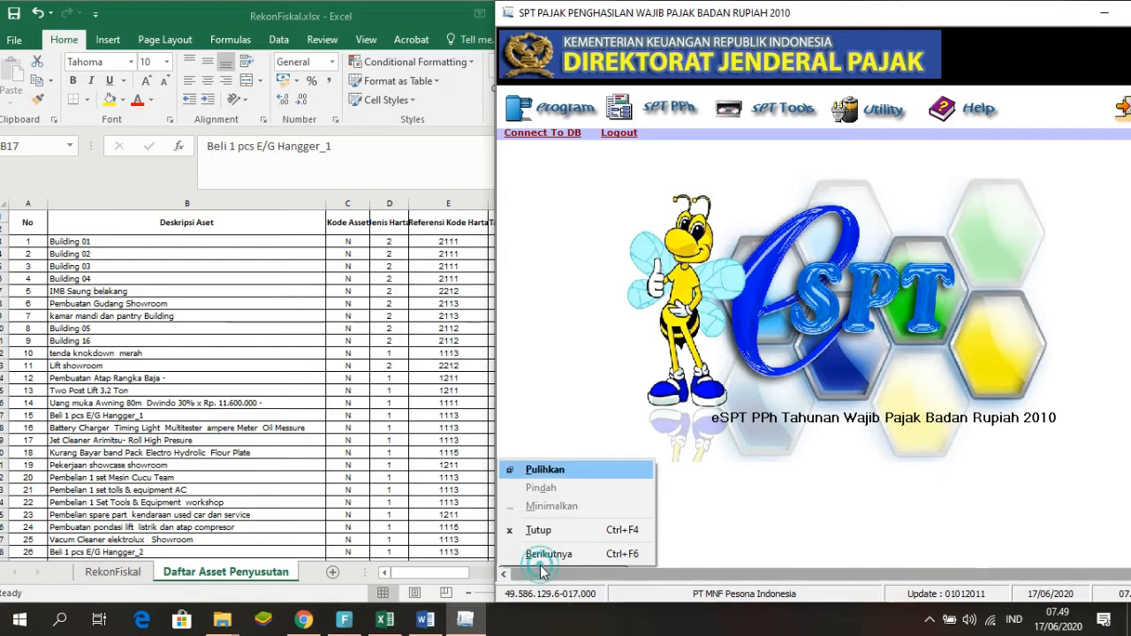
left_click(747, 503)
left_click(609, 563)
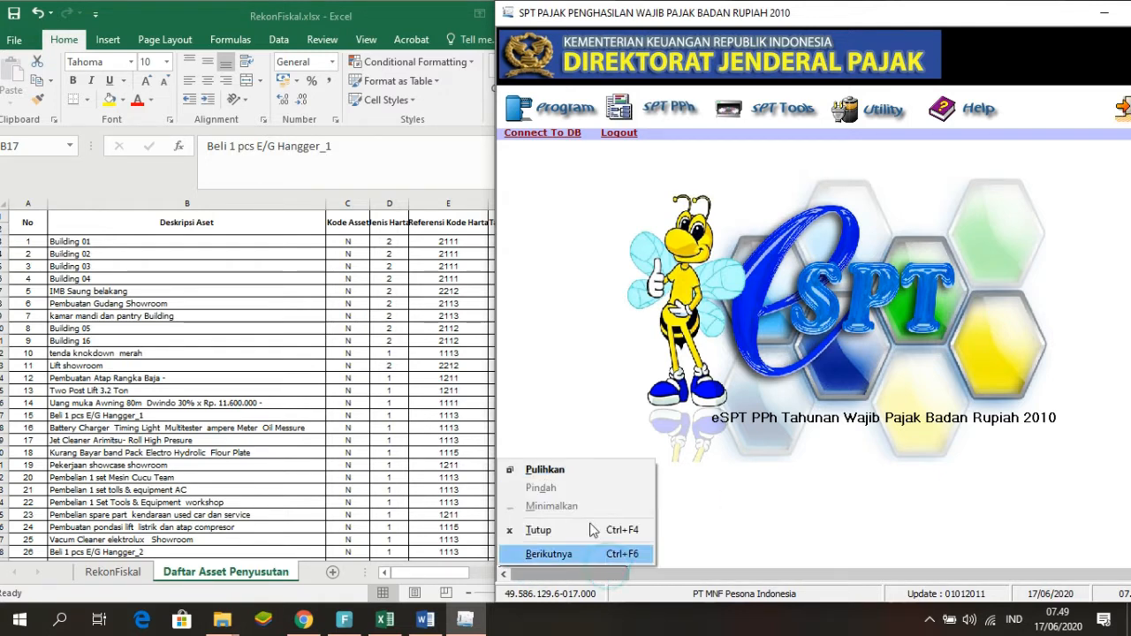
left_click(574, 469)
left_click_drag(934, 46, 778, 65)
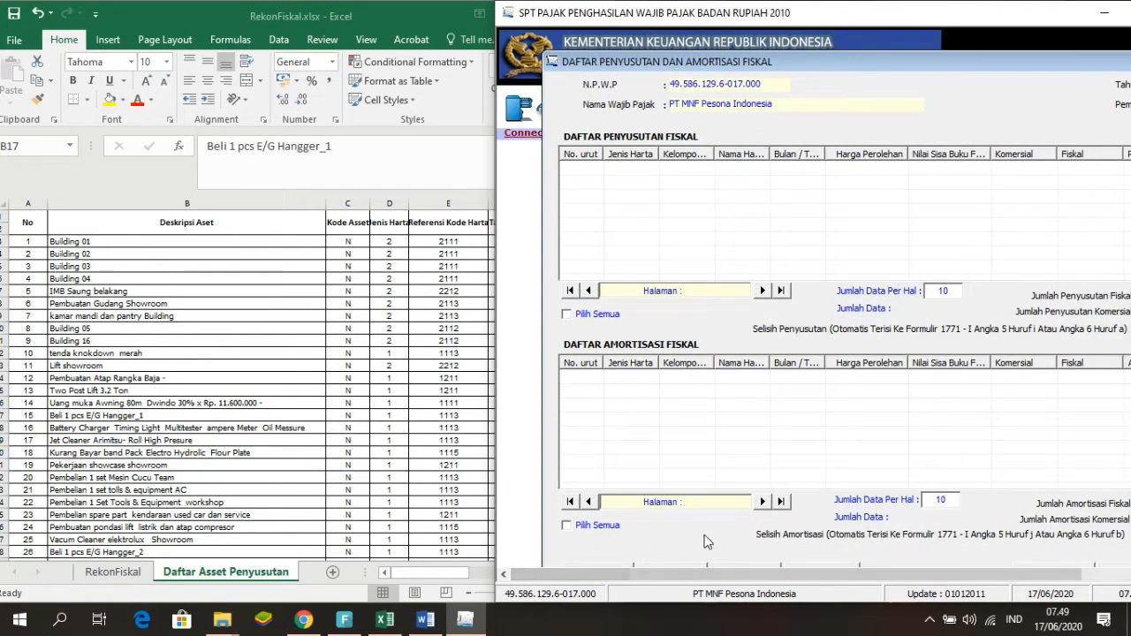
double_click(765, 61)
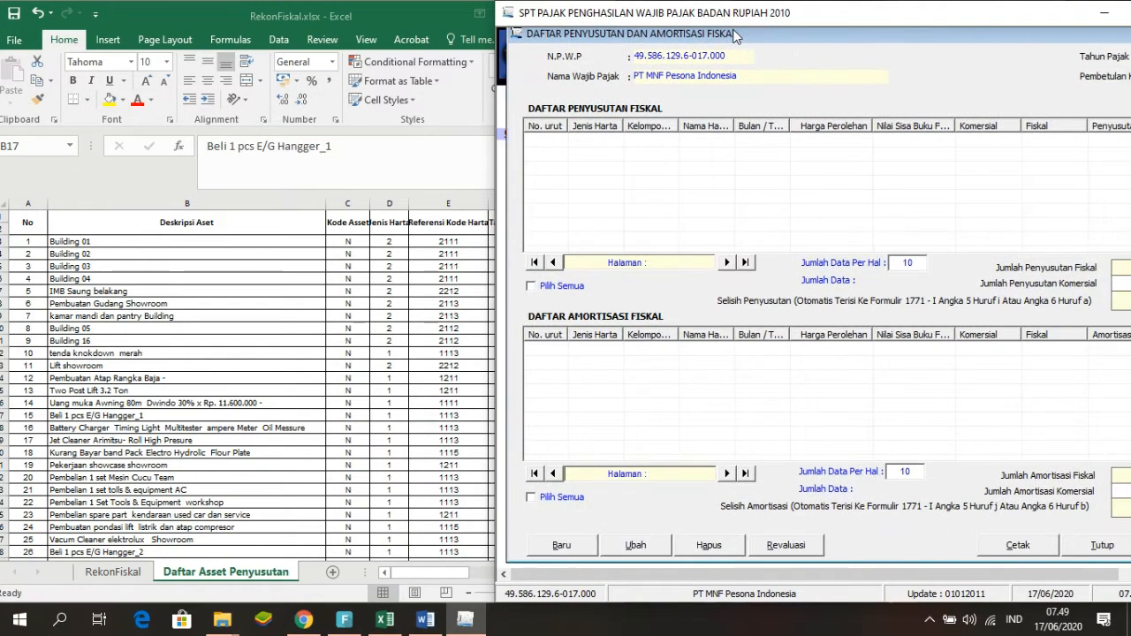
- Start a new depreciation entry beside the workbook and bring the Building 01 asset's acquisition data into view in Excel
left_click(574, 545)
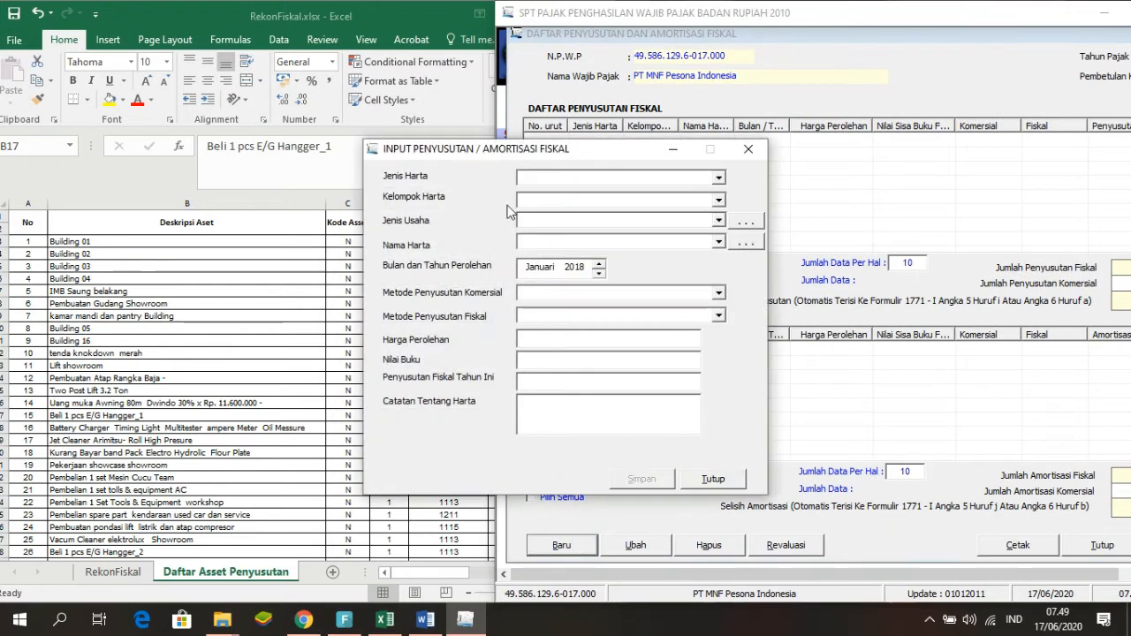
left_click_drag(693, 159, 727, 152)
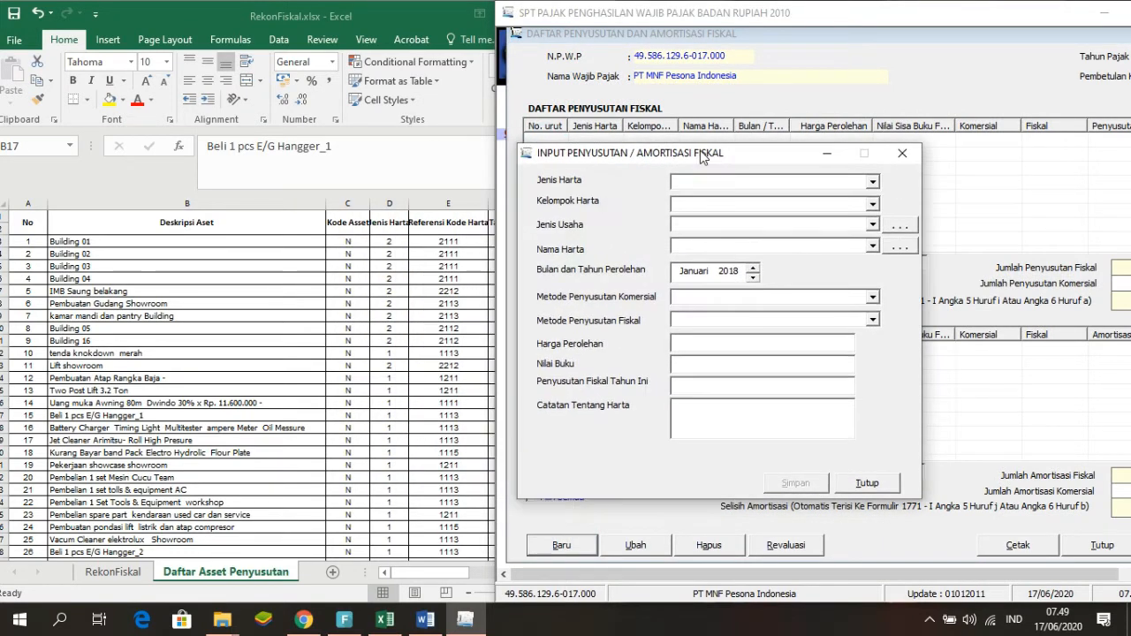
left_click(327, 408)
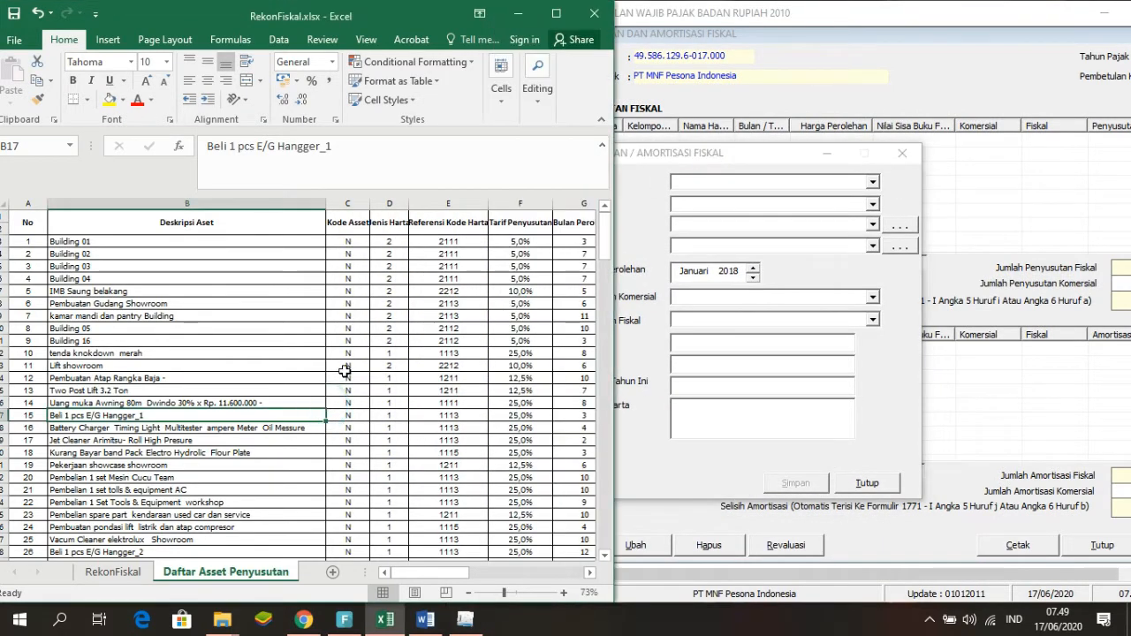
left_click(152, 243)
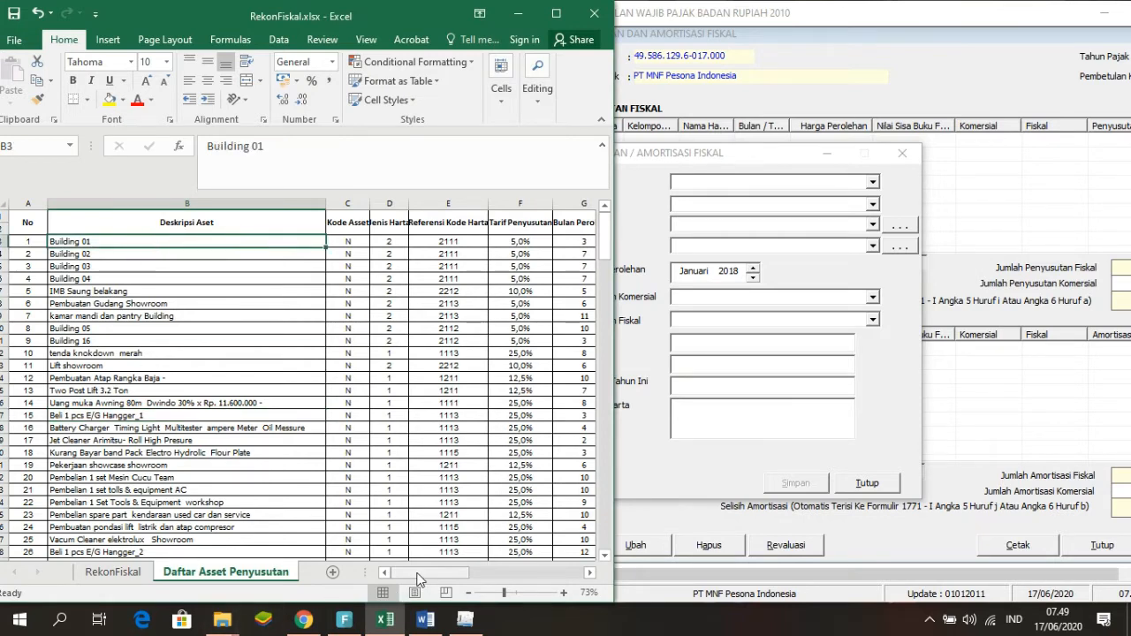
left_click_drag(420, 579, 434, 573)
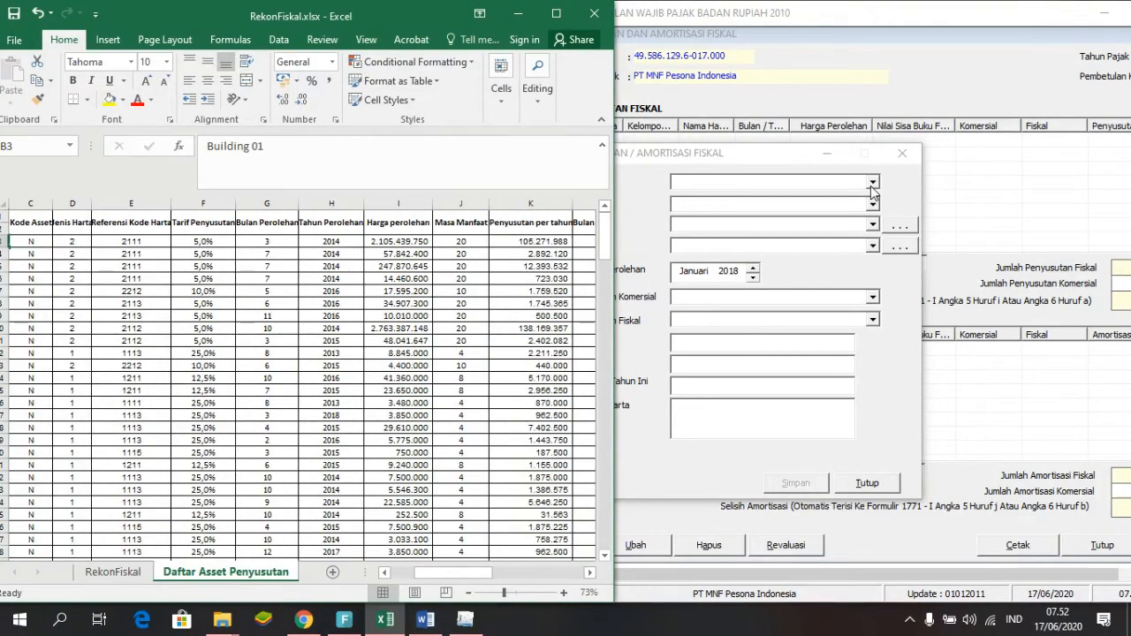
- In the new depreciation entry, set Jenis Harta to Kelompok Bangunan and Kelompok Harta to Permanen
left_click(908, 196)
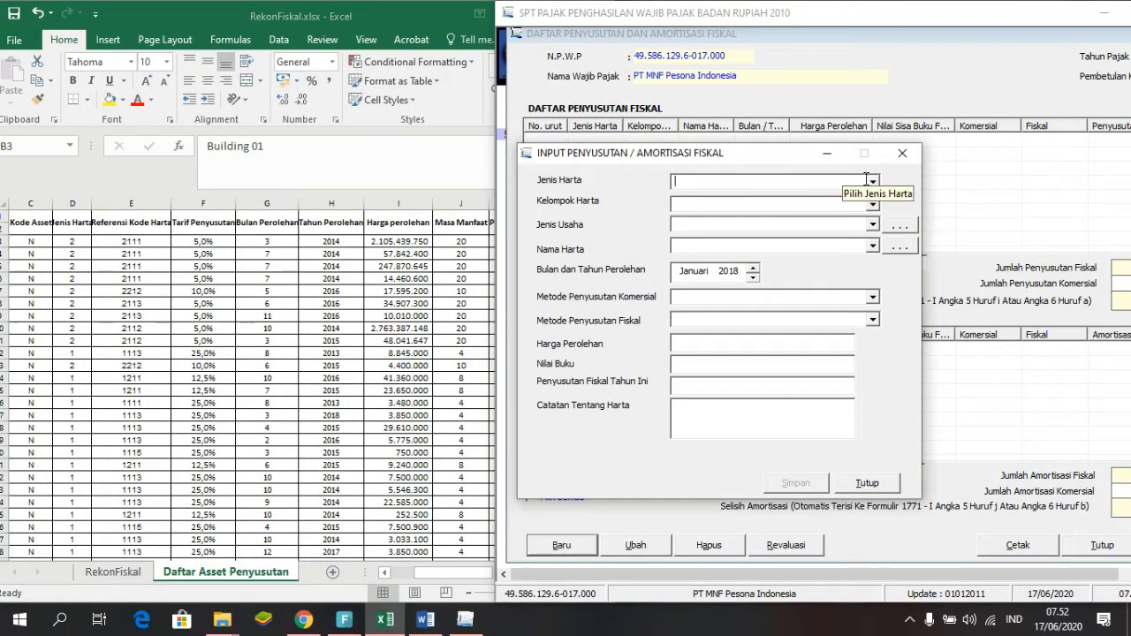
left_click(873, 183)
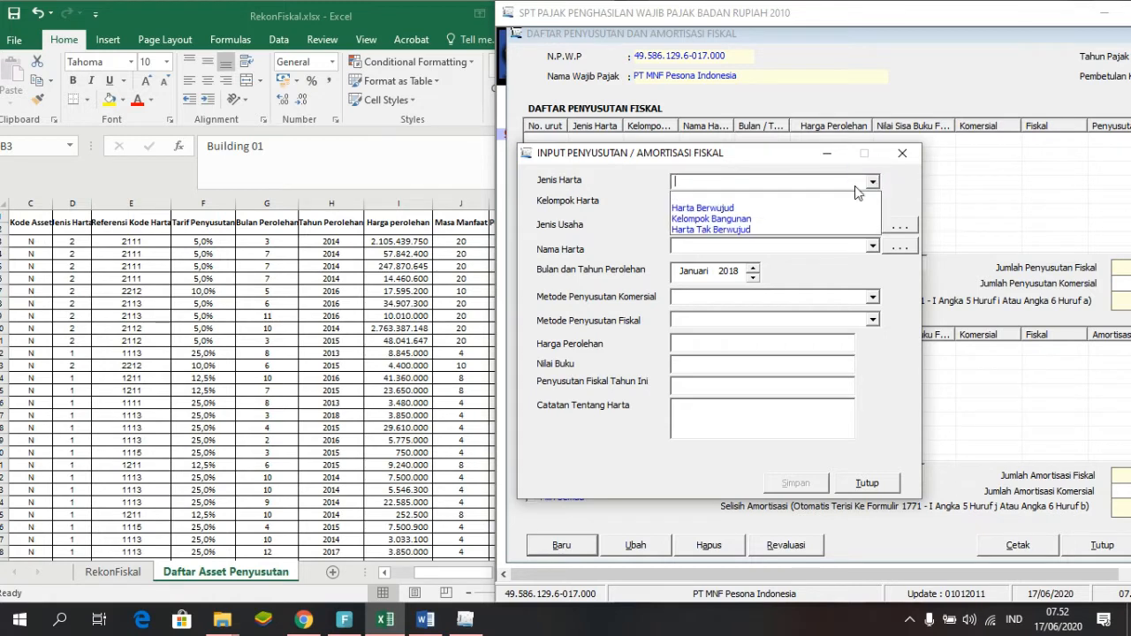
left_click(783, 221)
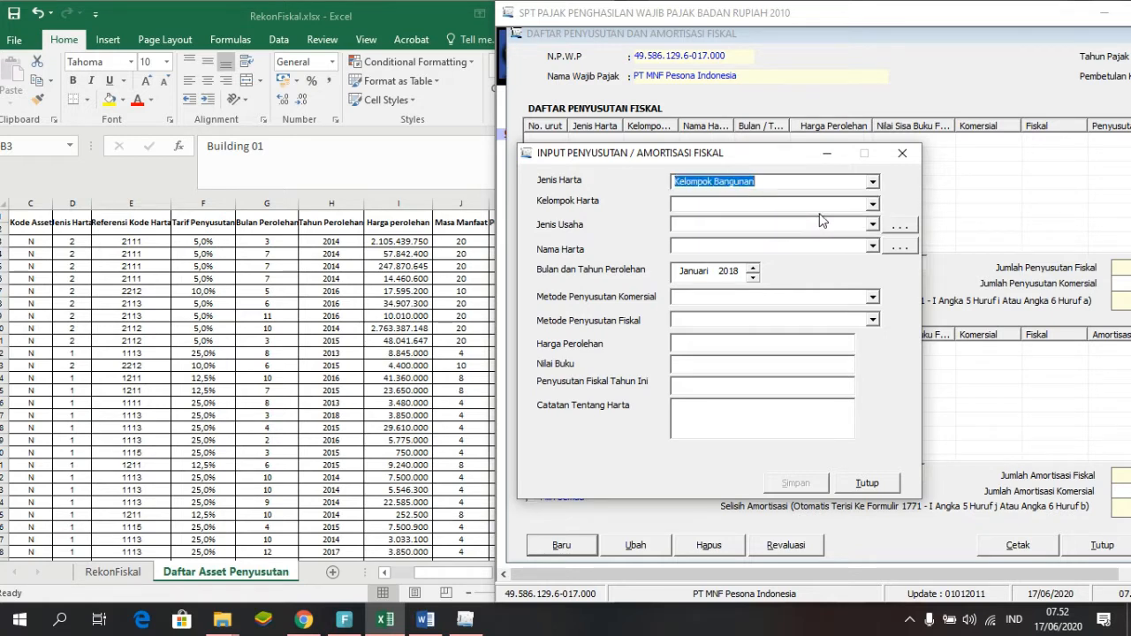
left_click(872, 206)
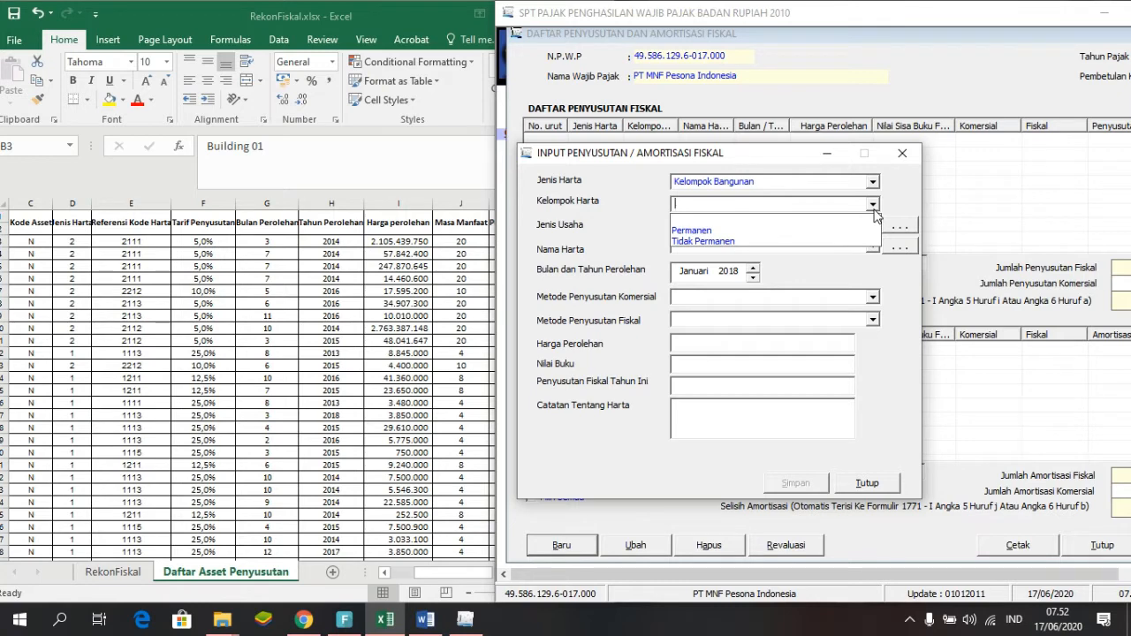
left_click(820, 231)
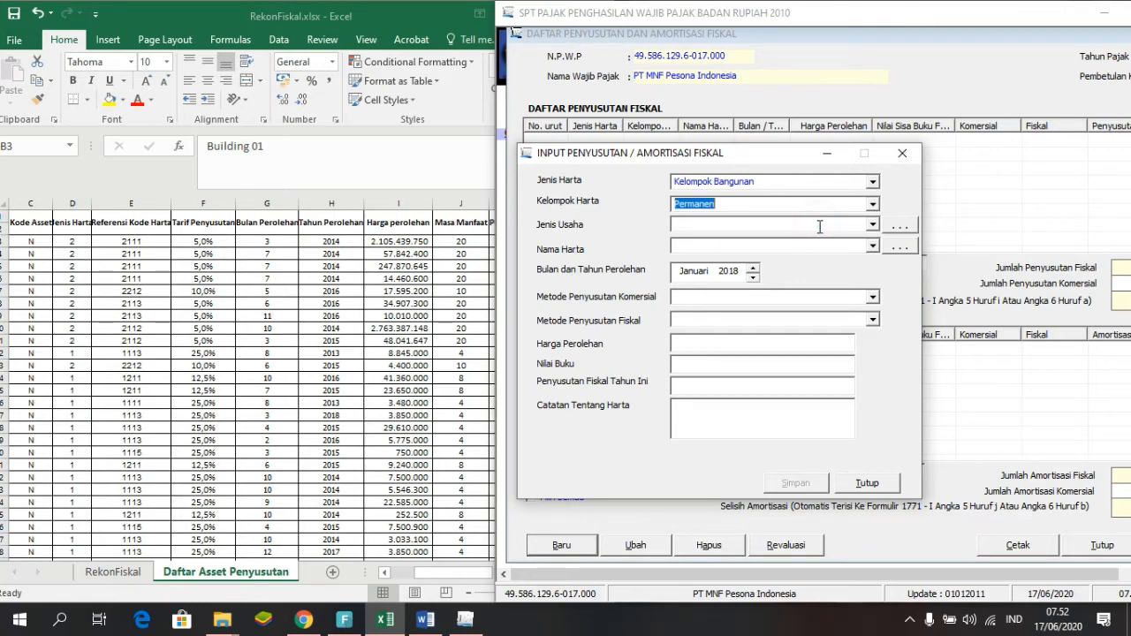
- In the depreciation entry, set Jenis Usaha to Semua jenis usaha and Nama Harta to Gudang
left_click(873, 227)
left_click(873, 226)
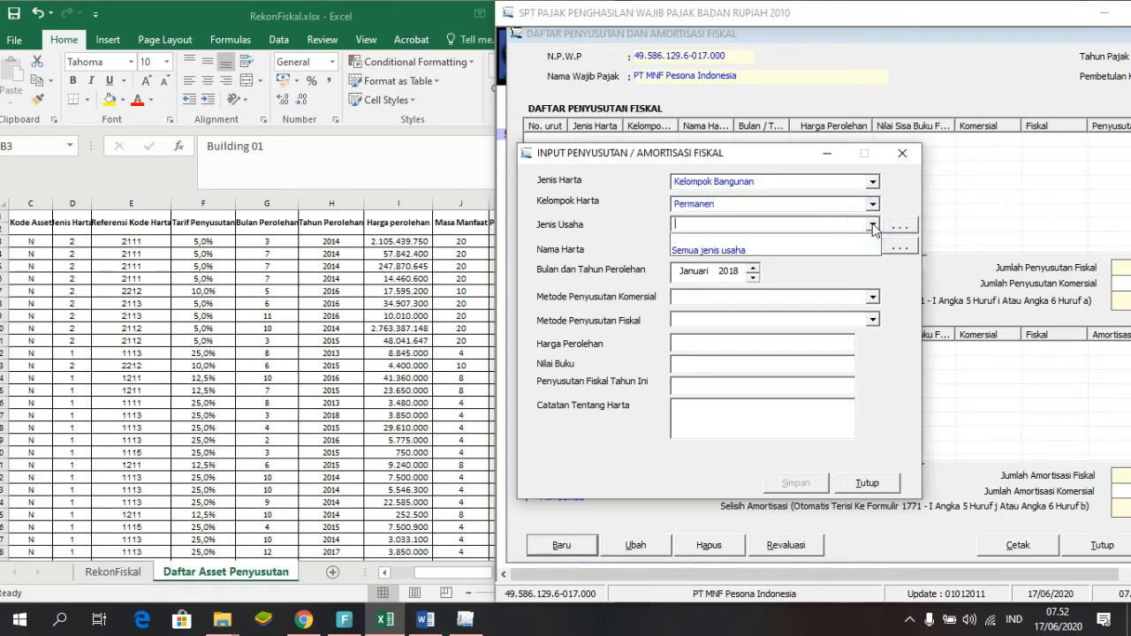
left_click(817, 252)
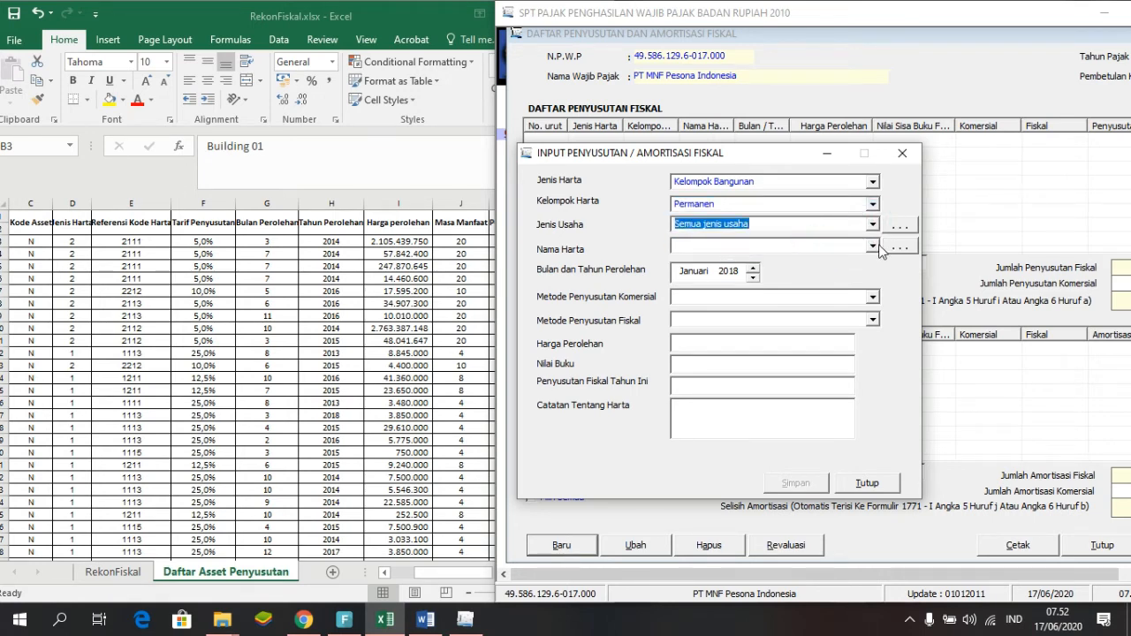
left_click(873, 247)
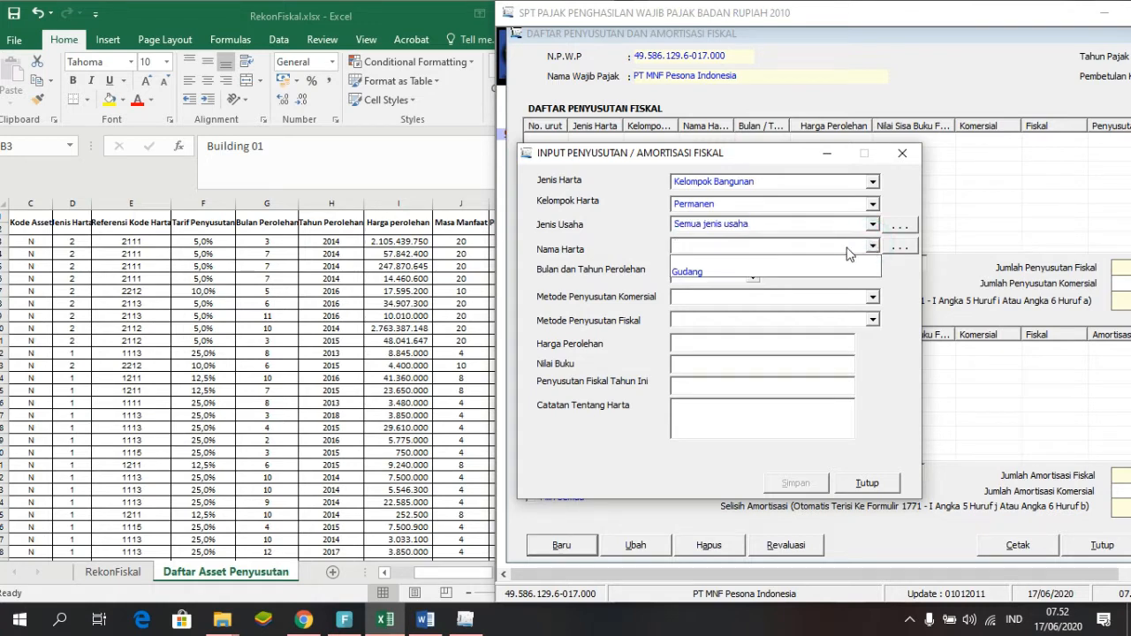
left_click(791, 270)
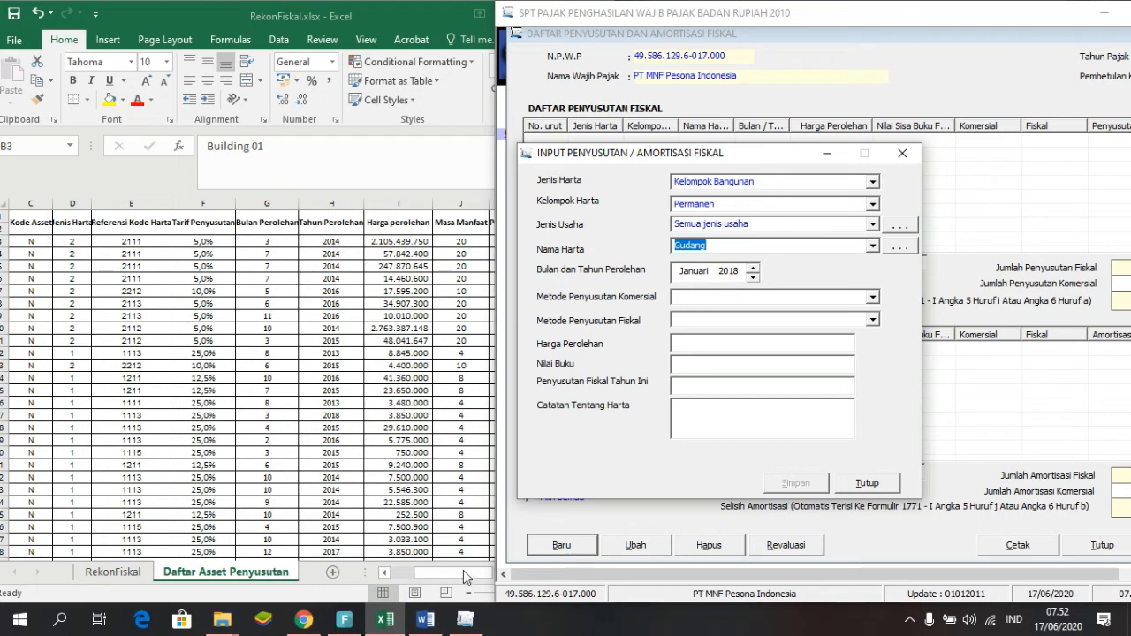
- Check Building 01's Referensi Kode Harta in the workbook's asset list against the entry form's asset classification
left_click_drag(452, 570, 419, 575)
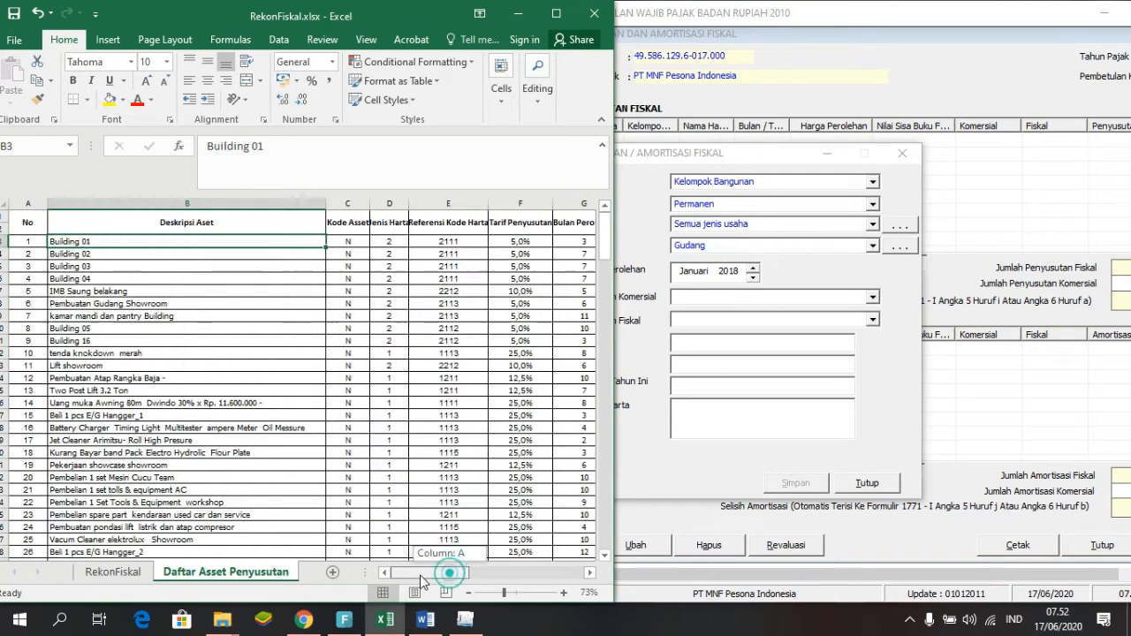
left_click(451, 242)
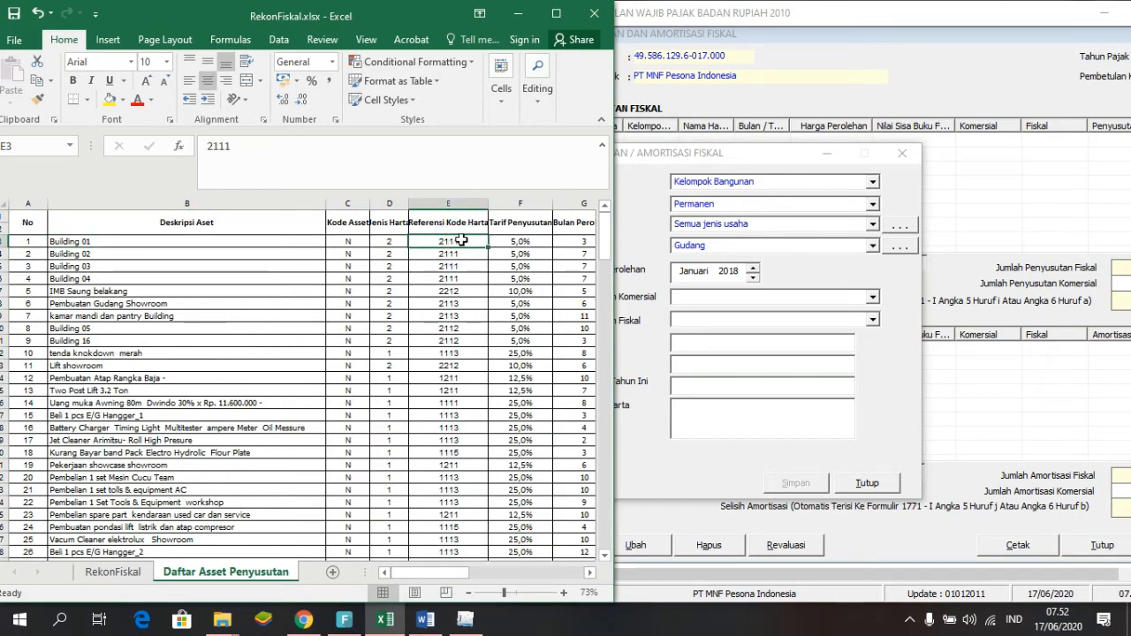
left_click(893, 202)
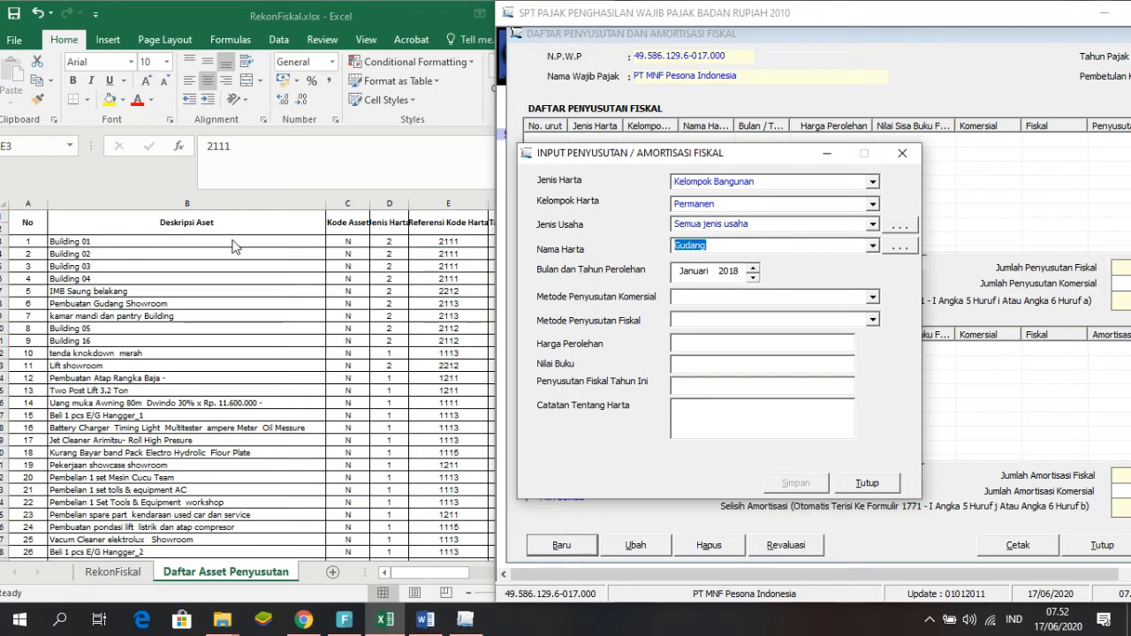
left_click(450, 247)
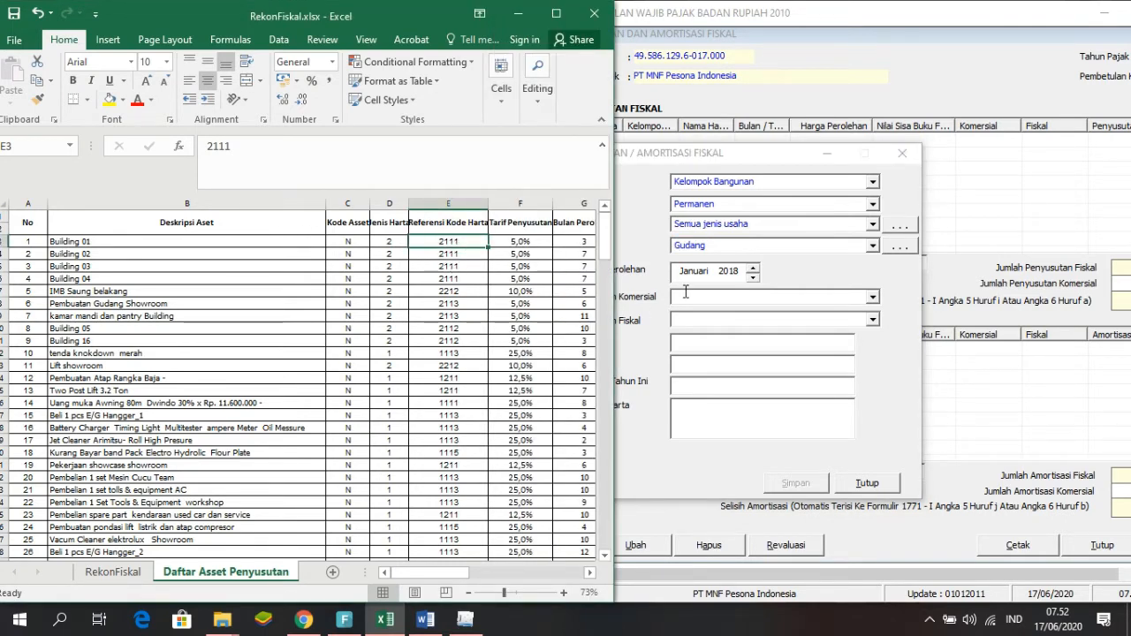
left_click(654, 224)
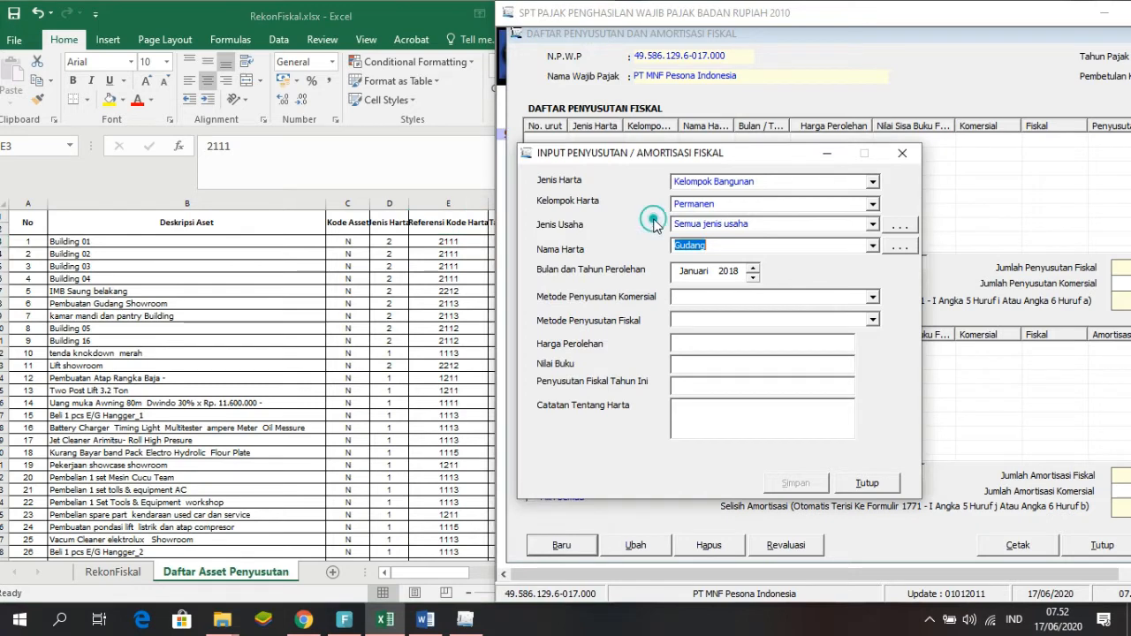
- Reselect Kelompok Bangunan as the Jenis Harta and Permanen as the Kelompok Harta in the depreciation entry
left_click(872, 184)
left_click(872, 184)
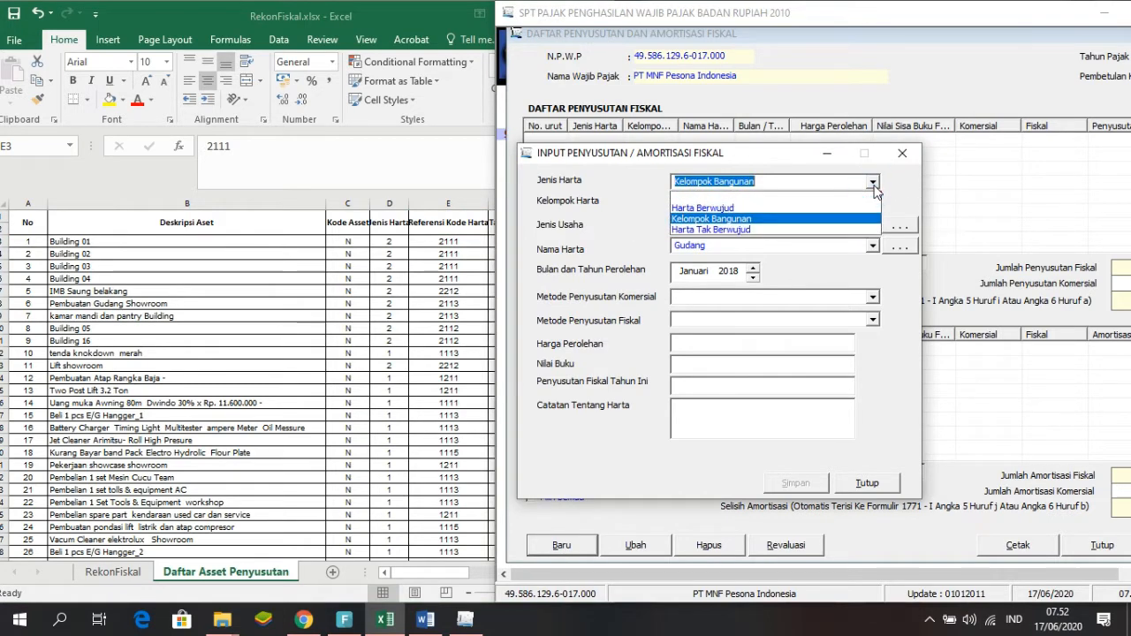
left_click(809, 219)
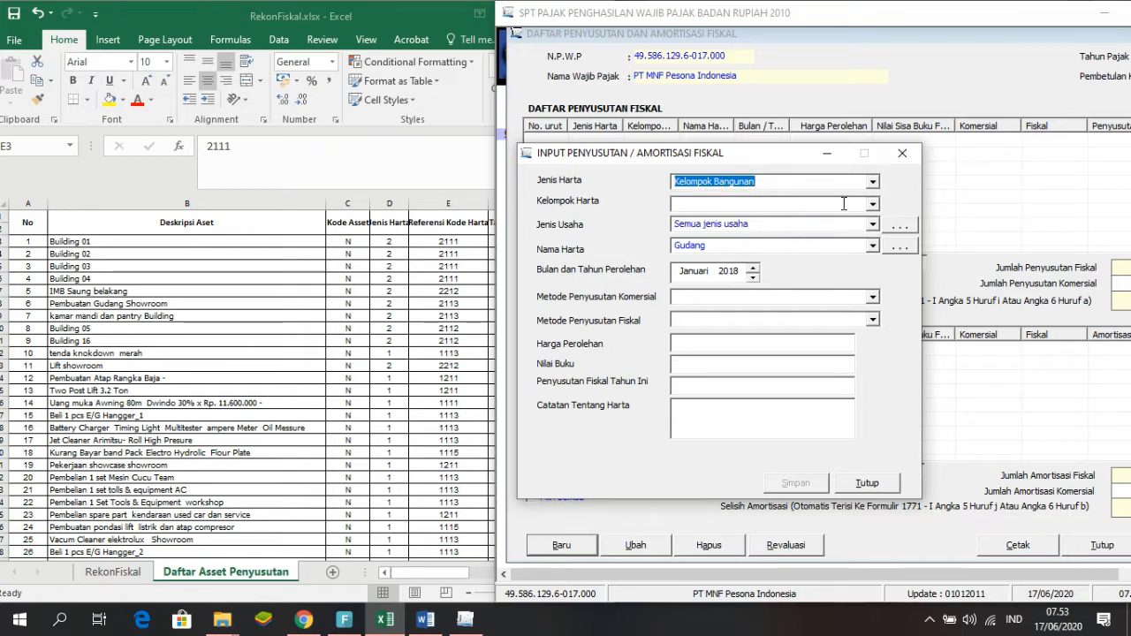
left_click(874, 205)
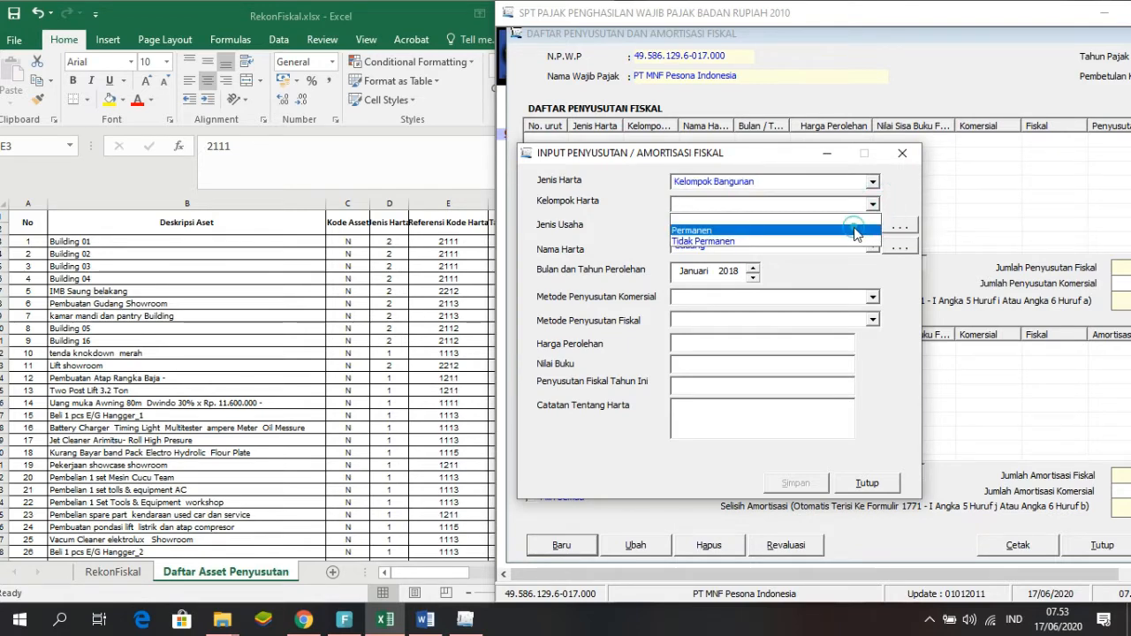
left_click(854, 231)
- Choose Semua jenis usaha as the Jenis Usaha and Gudang as the Nama Harta again
left_click(873, 228)
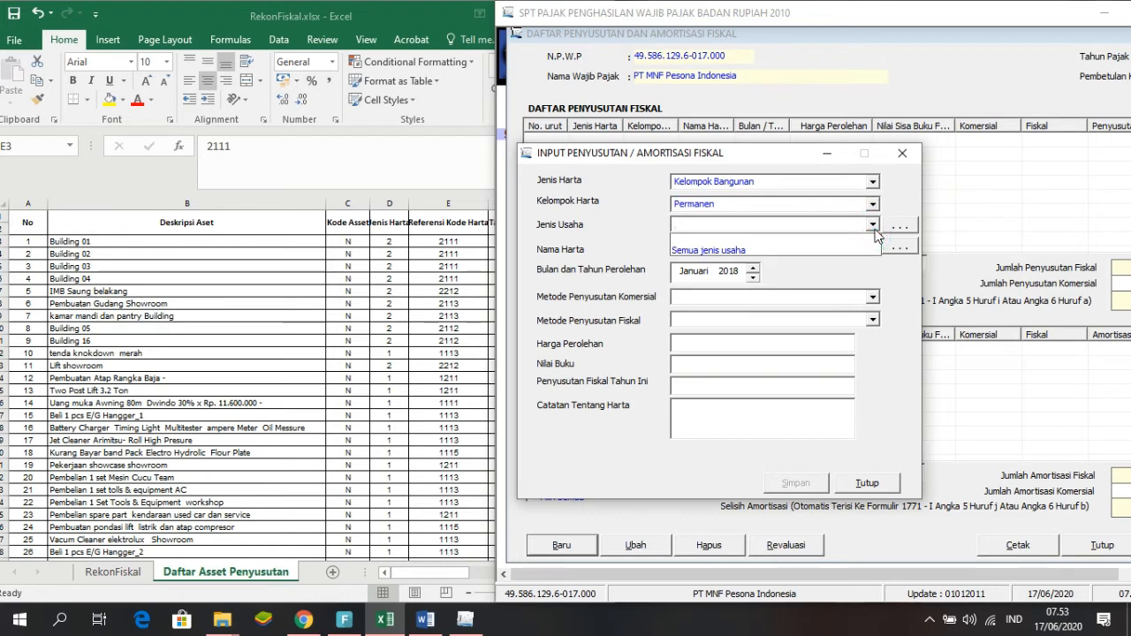
left_click(839, 250)
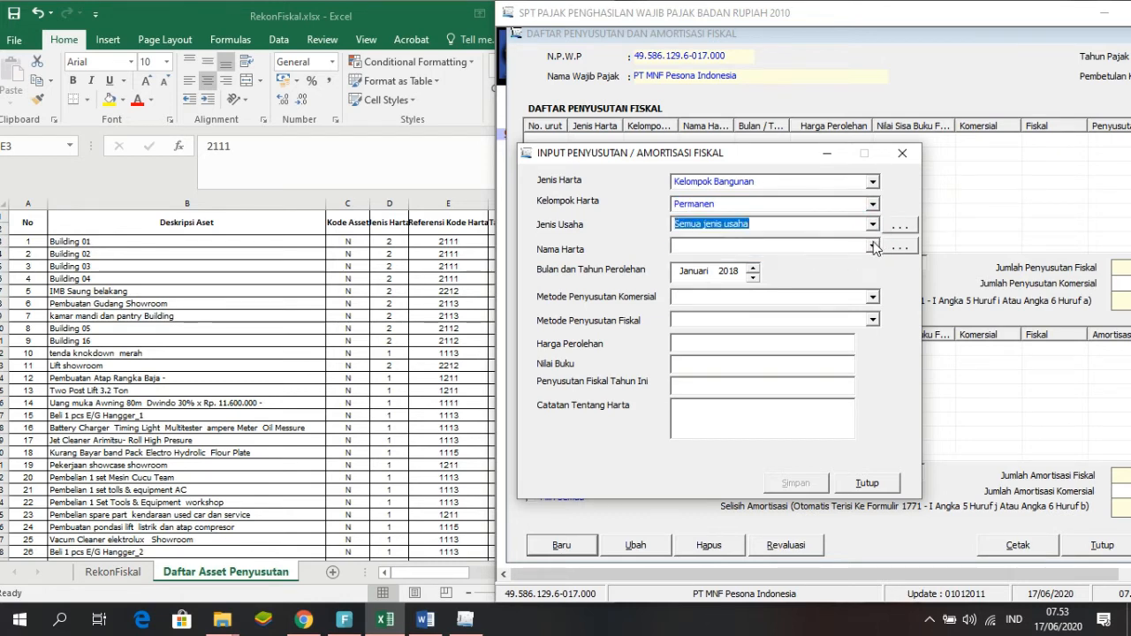
left_click(872, 247)
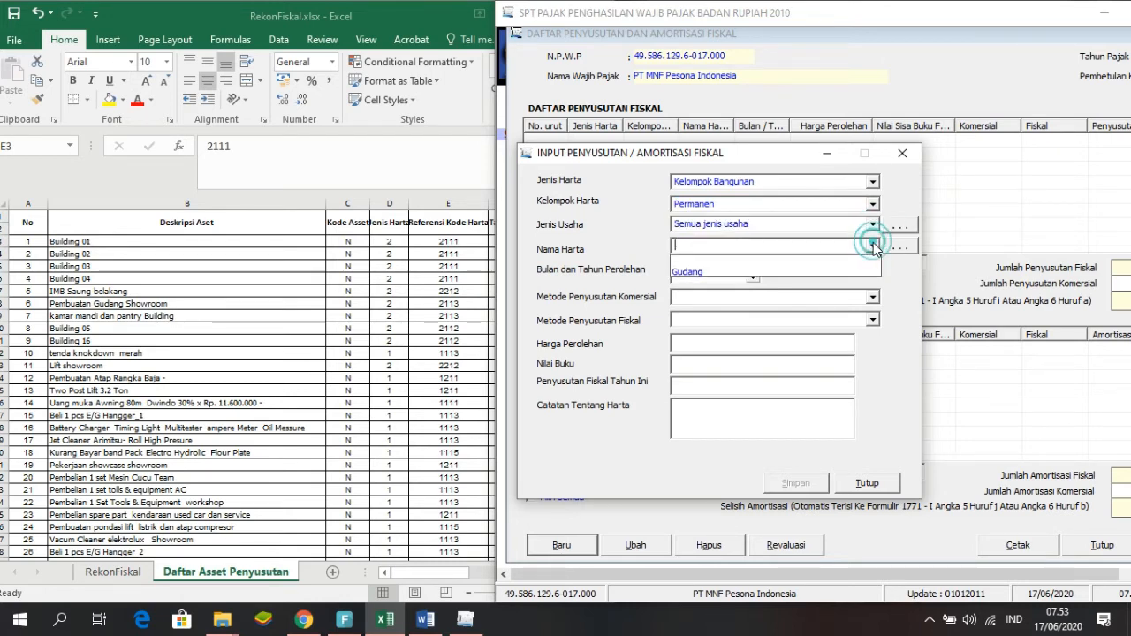
left_click(817, 272)
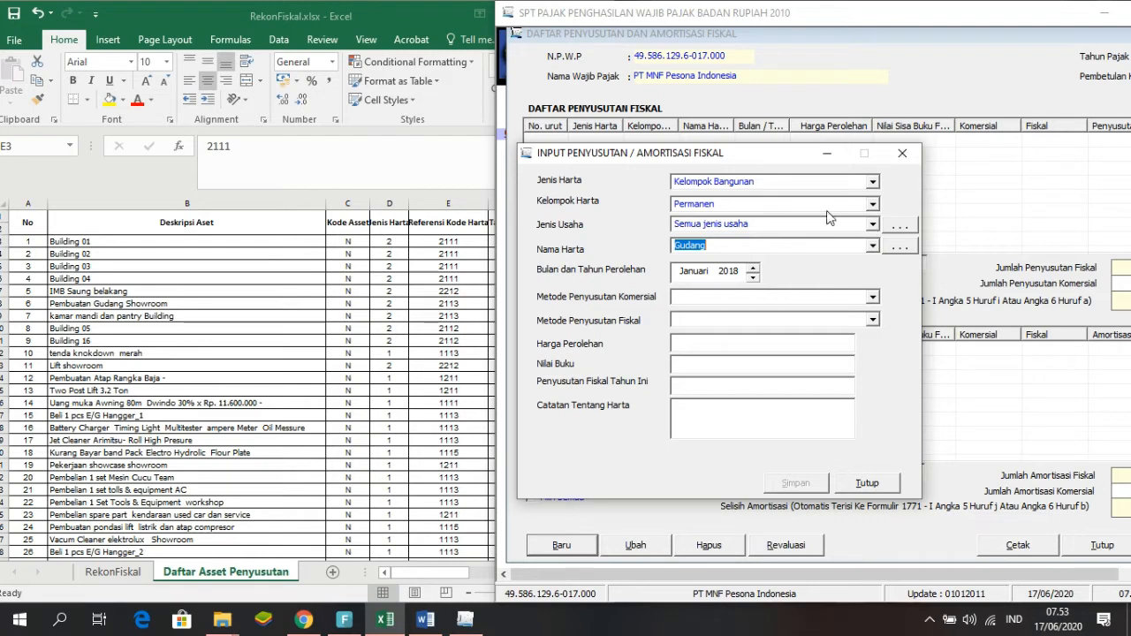
- Inspect the available Jenis Usaha options, start a blank entry in the Jenis Usaha reference list, and close it without saving
left_click(872, 225)
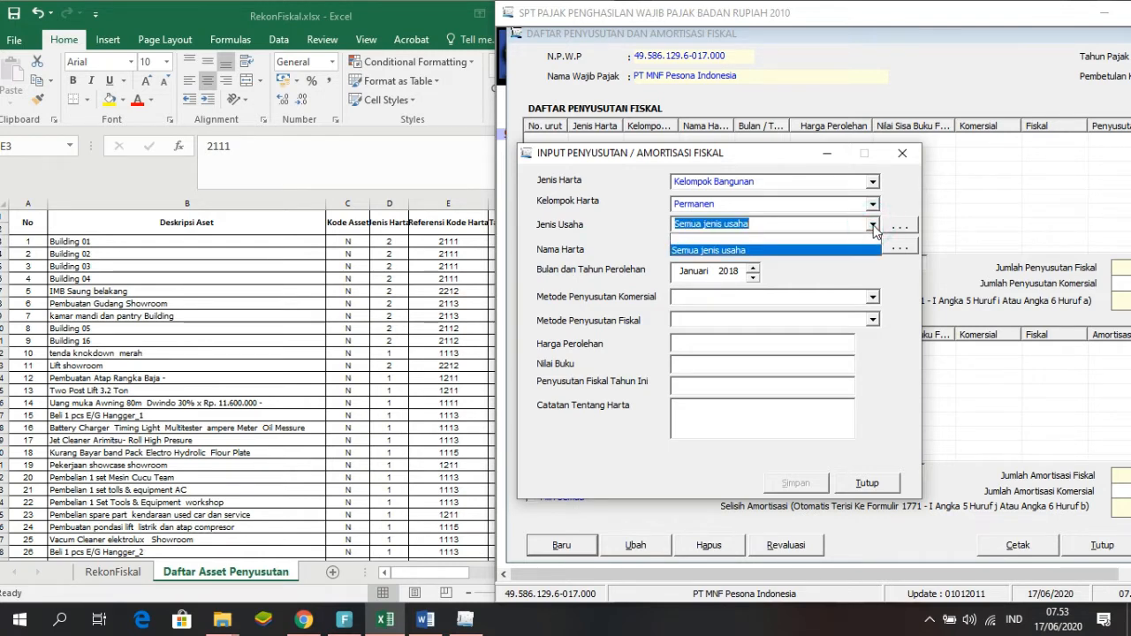
left_click(872, 225)
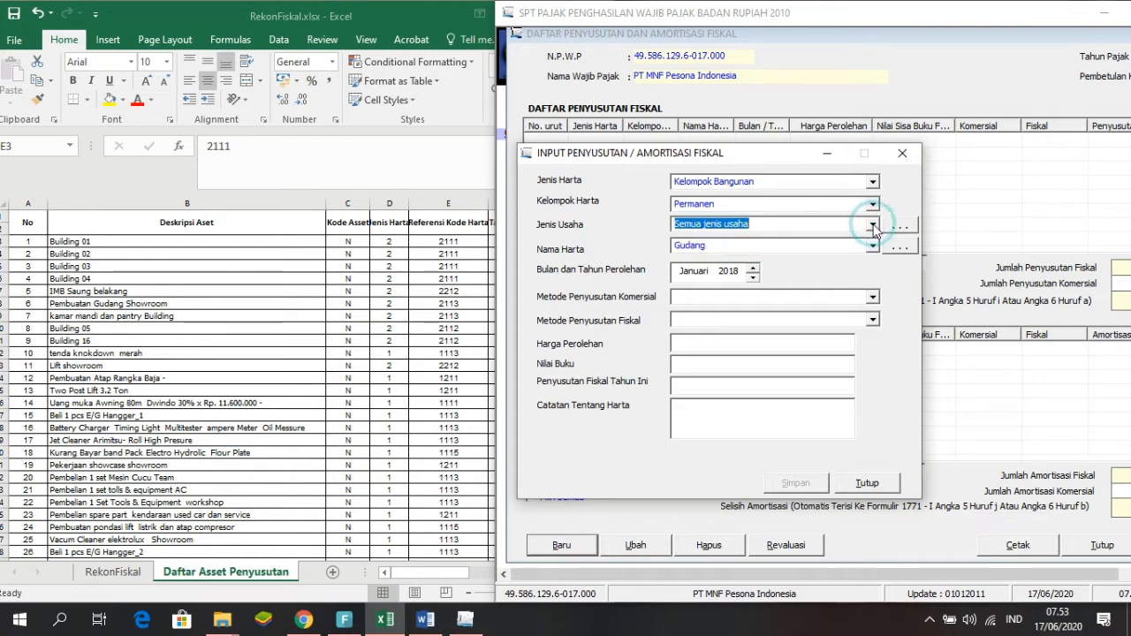
left_click(871, 224)
left_click(871, 225)
left_click(898, 226)
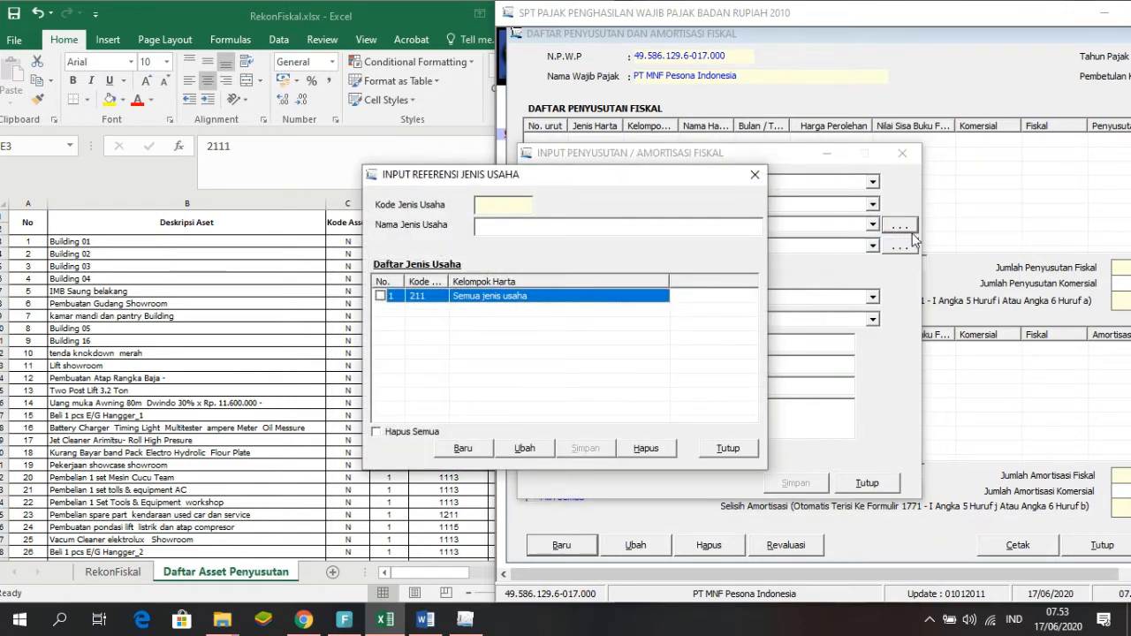
left_click(460, 450)
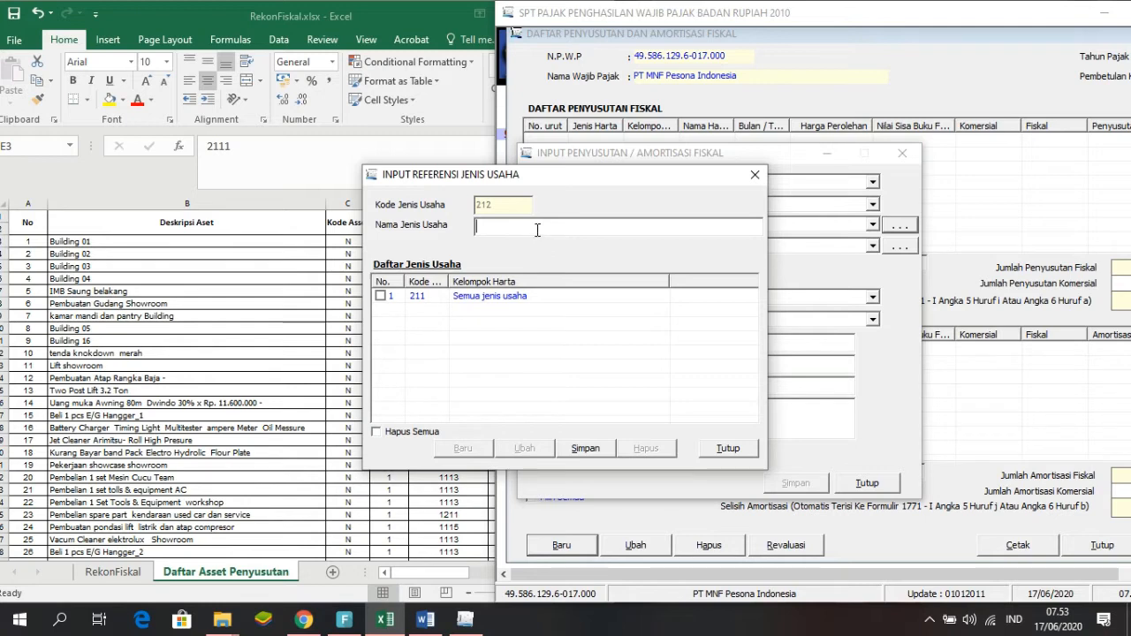
left_click(754, 174)
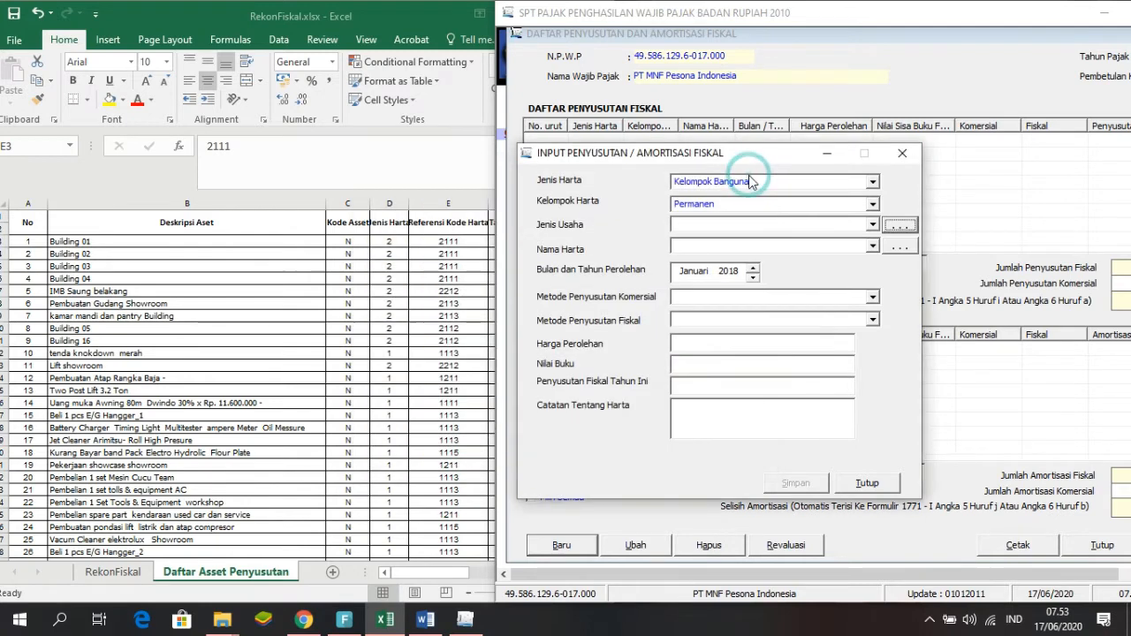
- Check the Nama Harta options and try to open the Nama Harta reference list with Jenis Usaha blank
left_click(873, 248)
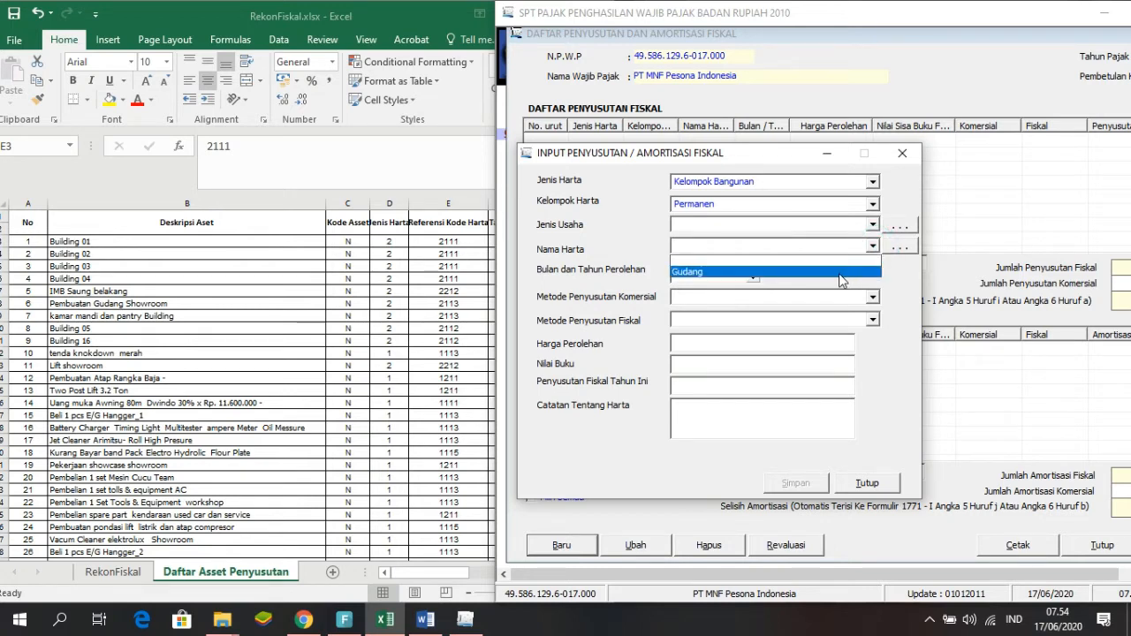
left_click(901, 248)
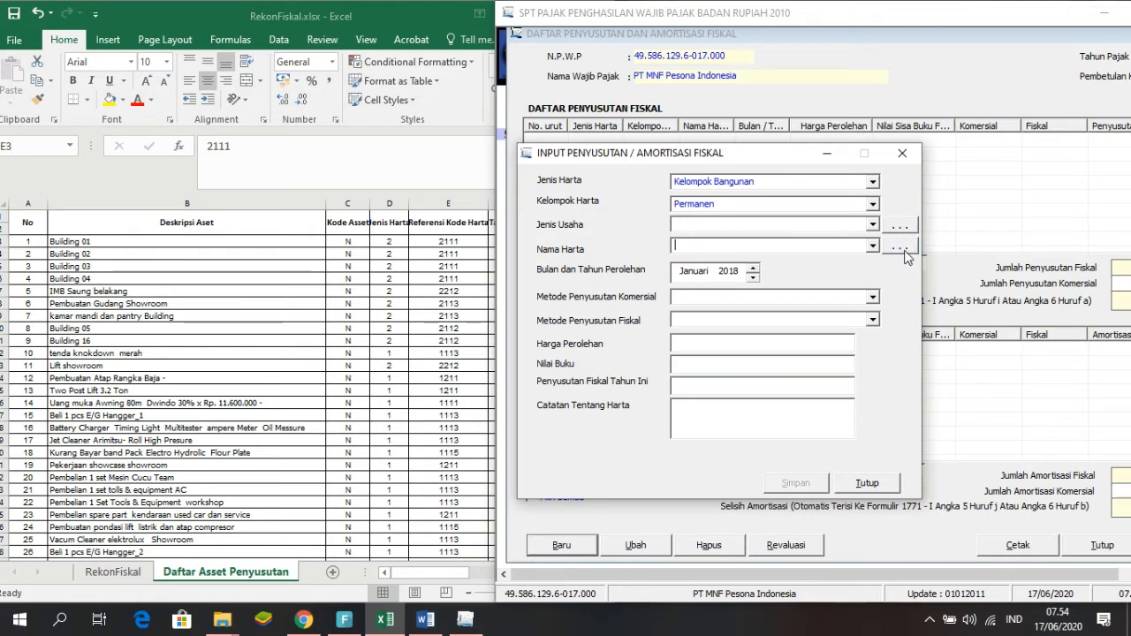
left_click(904, 251)
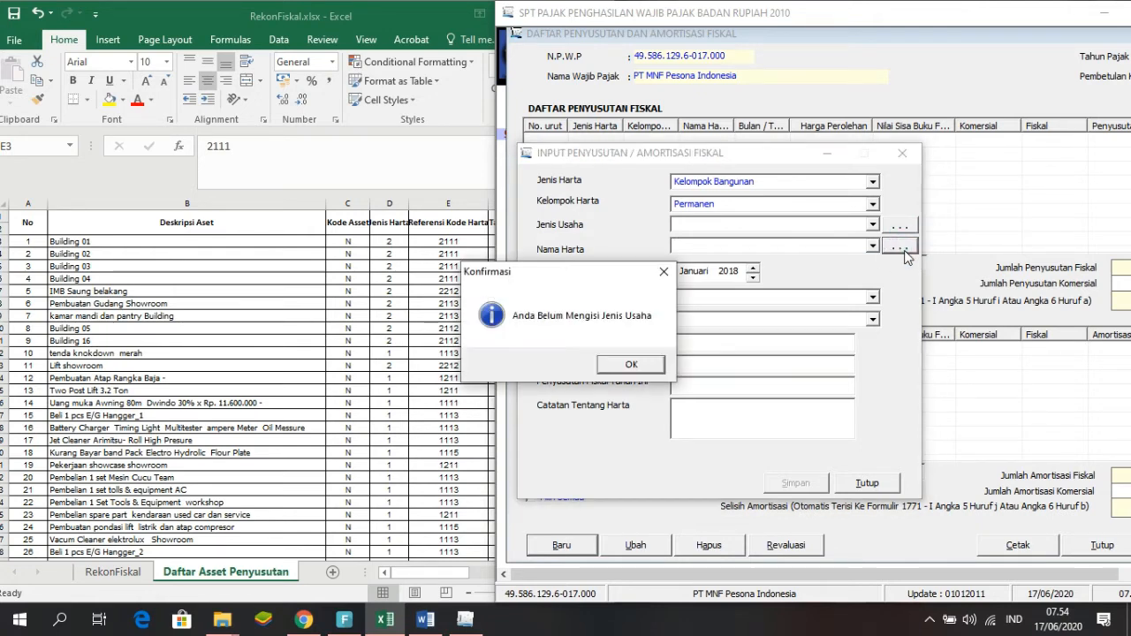
left_click(651, 366)
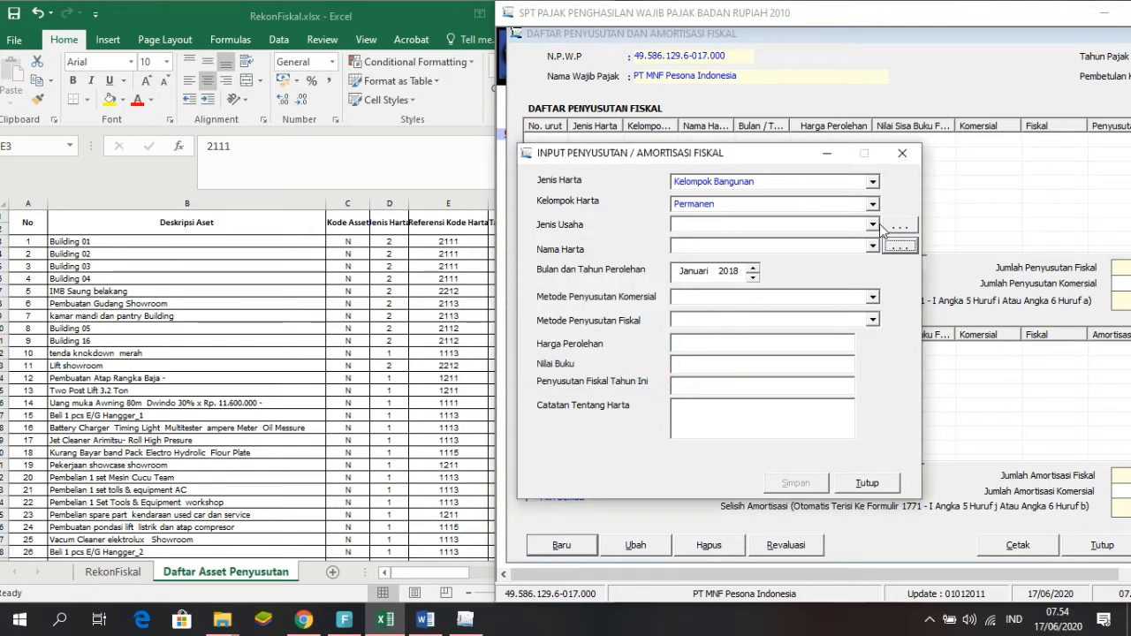
- Set Jenis Usaha to Semua jenis usaha in the depreciation entry
left_click(874, 224)
left_click(825, 260)
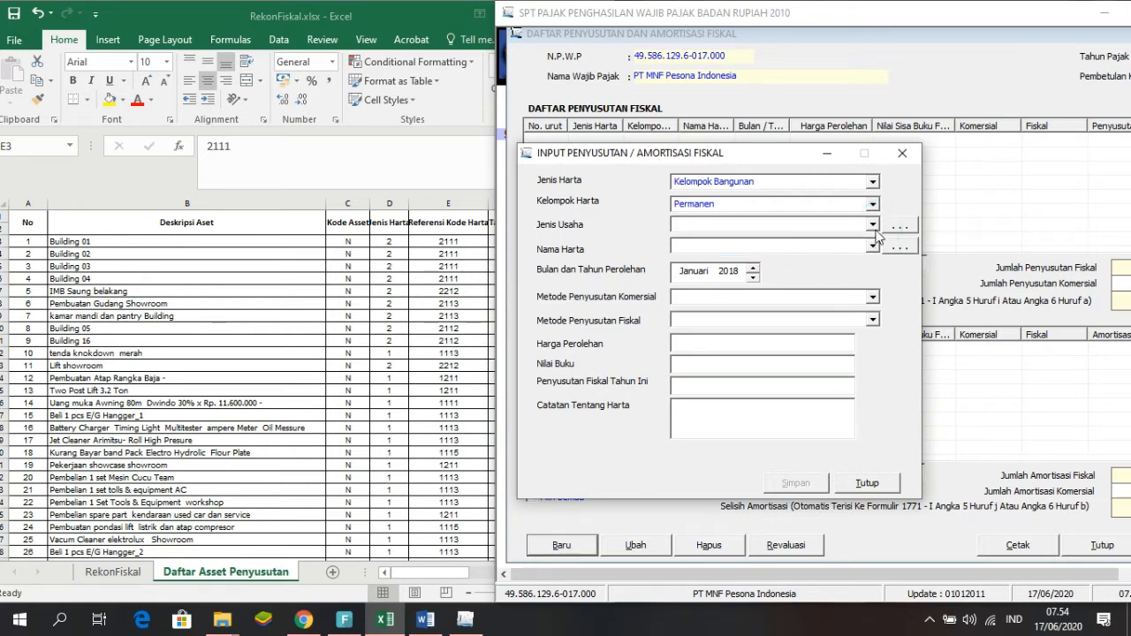
left_click(872, 224)
left_click(813, 251)
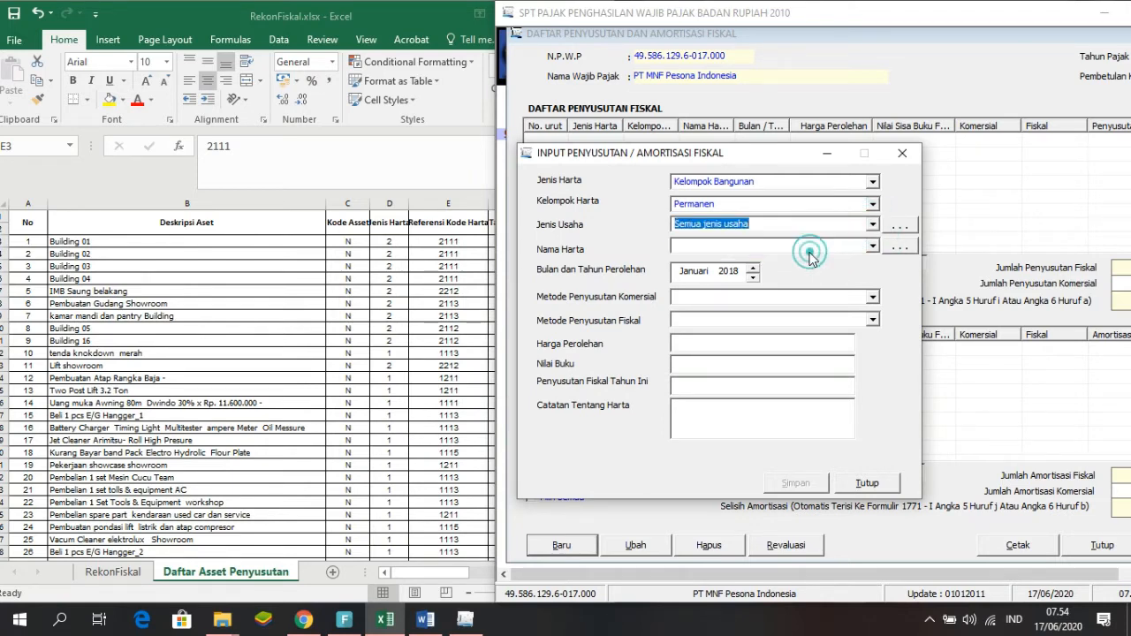
- Start a blank entry in the Nama Harta reference list and close the list without saving
left_click(899, 248)
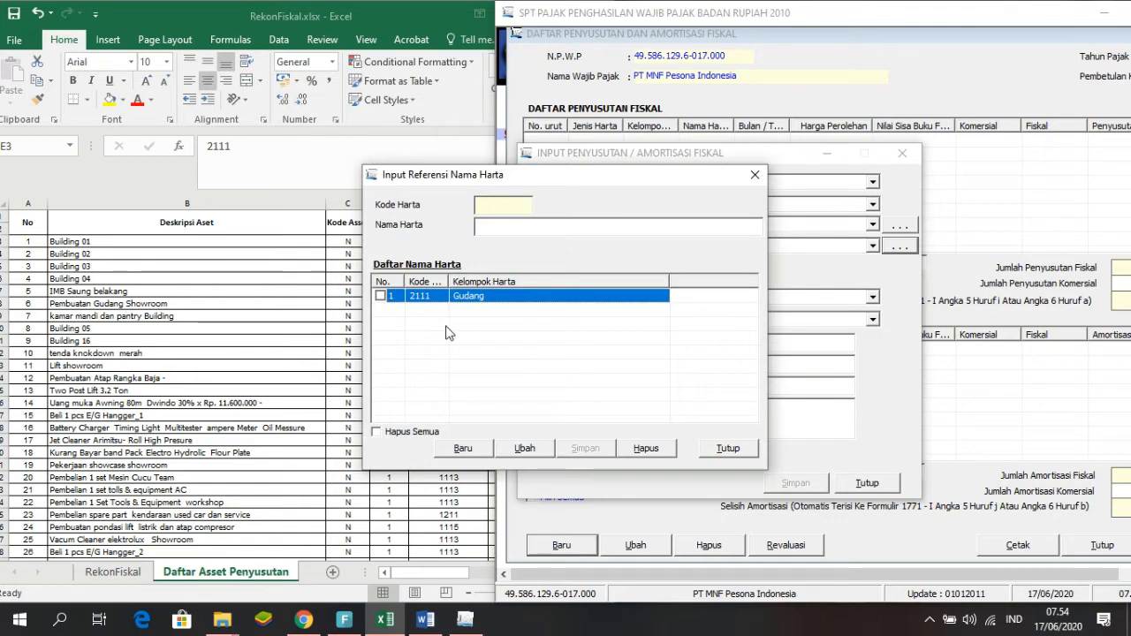
left_click(463, 448)
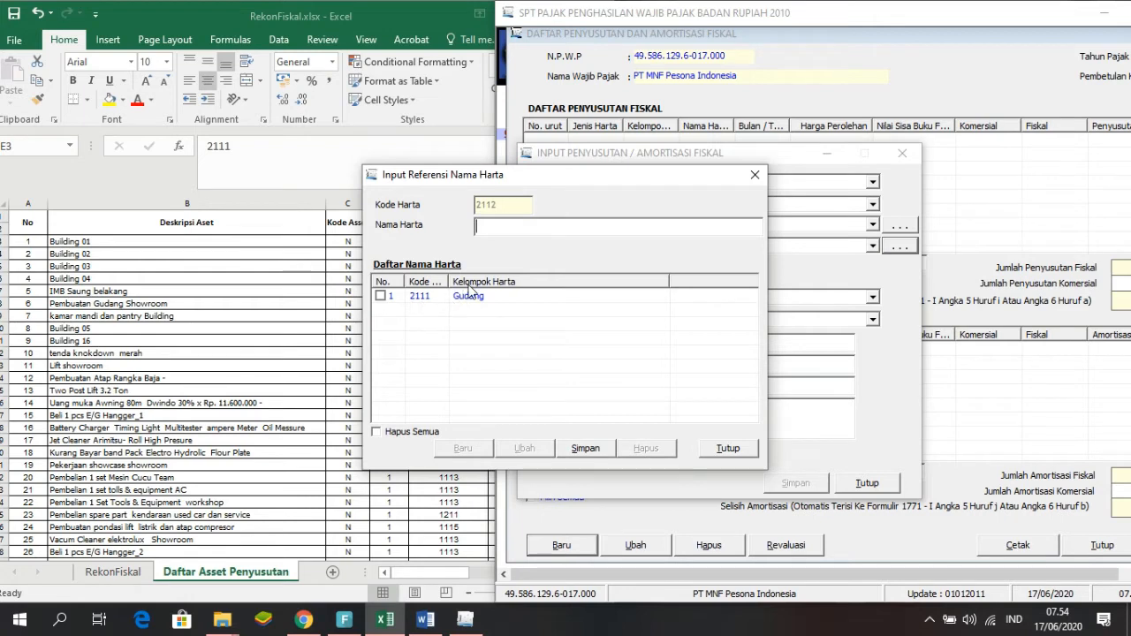
left_click(518, 228)
left_click(754, 176)
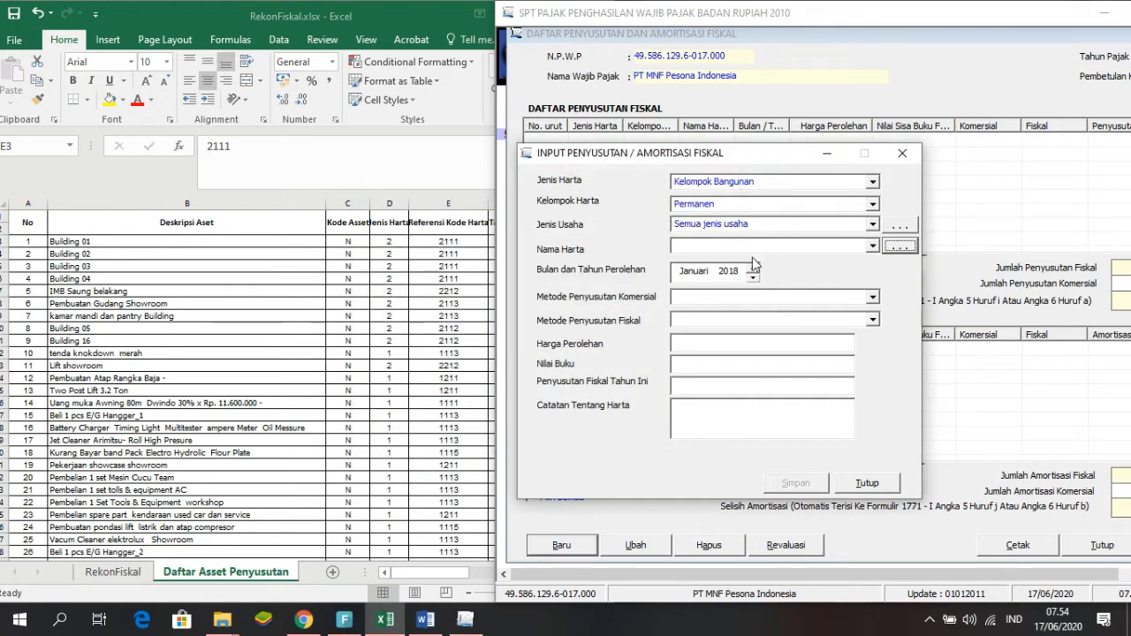
- Set Nama Harta to Gudang for the Building 01 depreciation entry
left_click(872, 245)
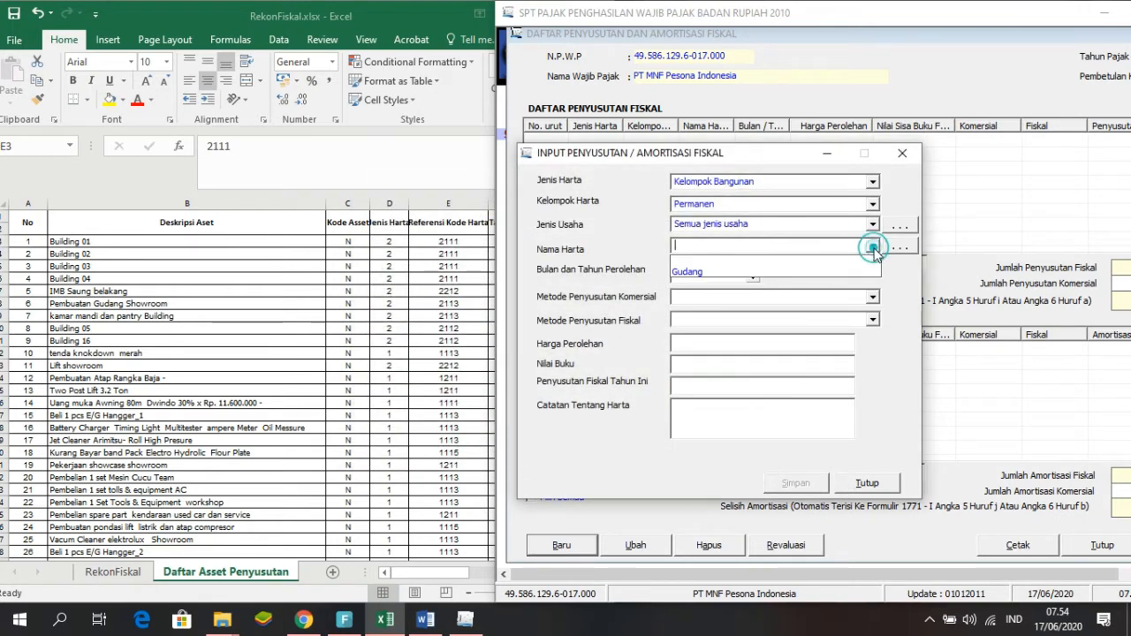
left_click(792, 276)
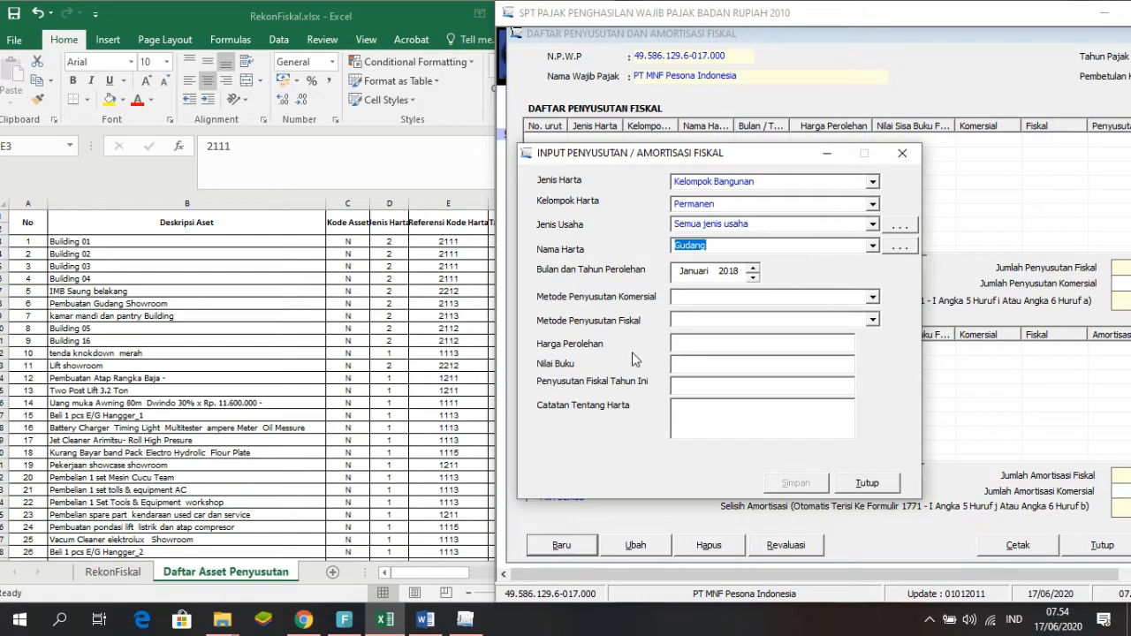
- Look up Building 01's acquisition month and year in the asset workbook and set Bulan dan Tahun Perolehan to Maret 2014
left_click(354, 255)
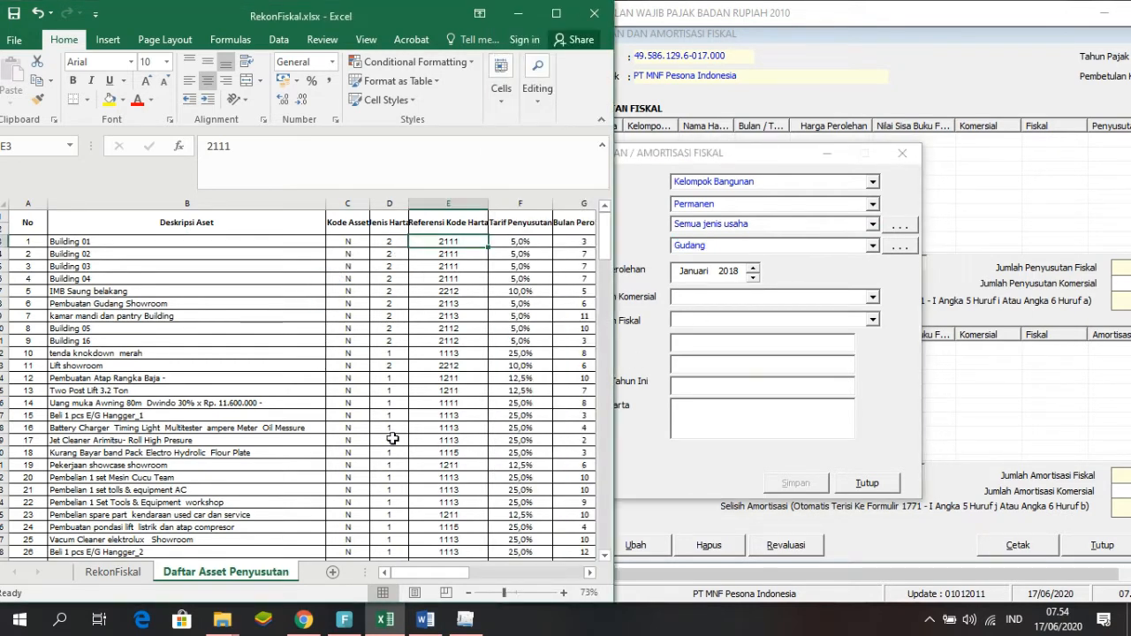
left_click(811, 275)
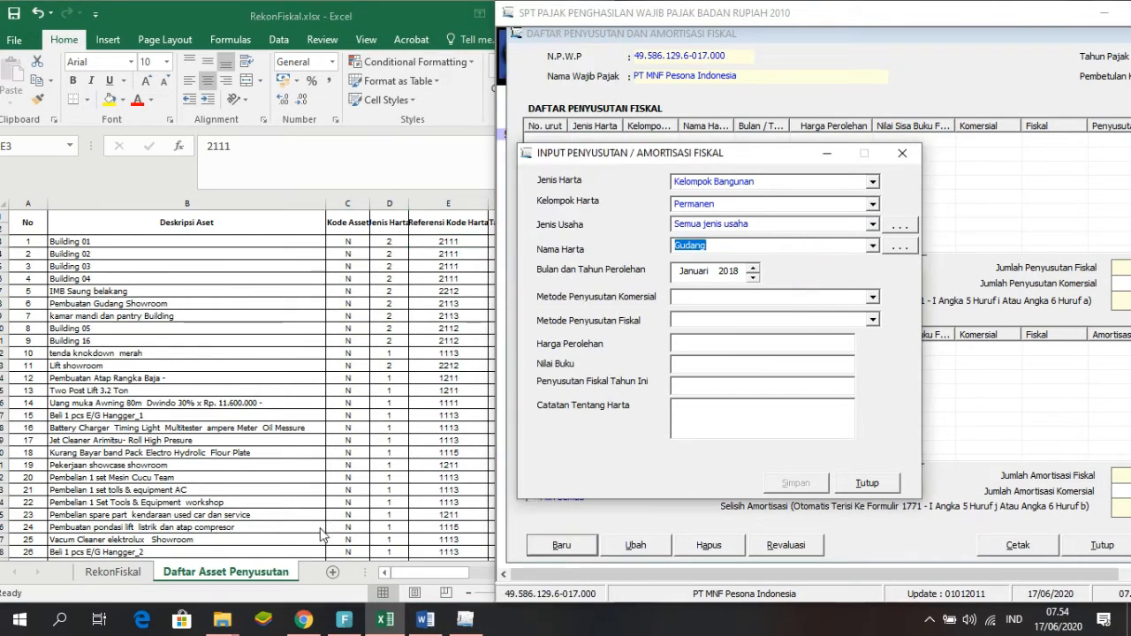
left_click(419, 568)
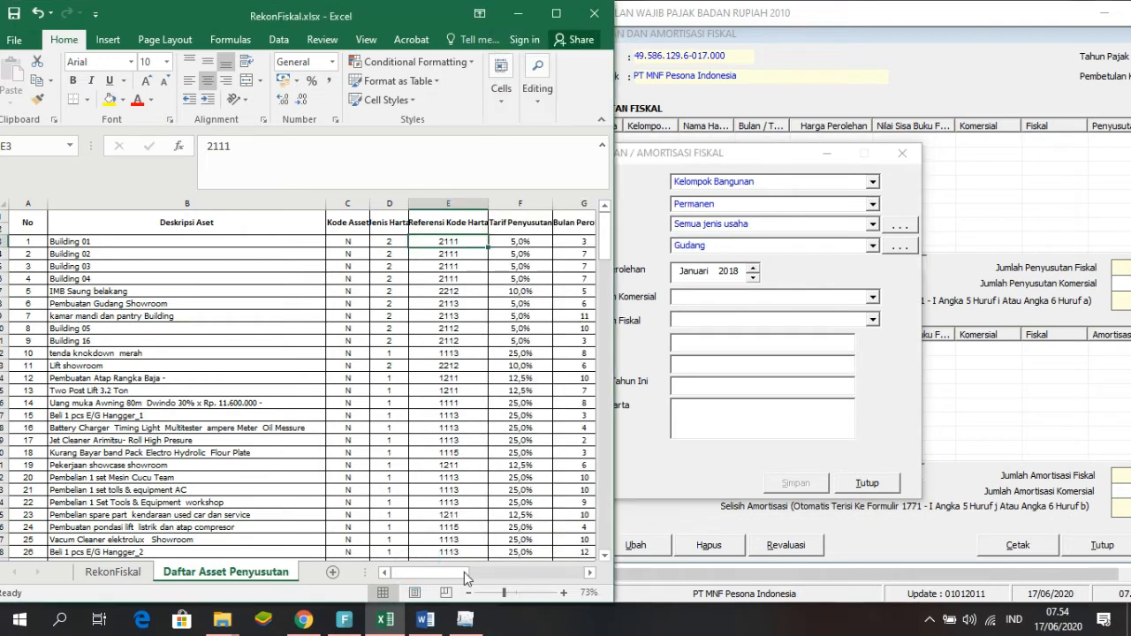
left_click_drag(435, 573, 458, 575)
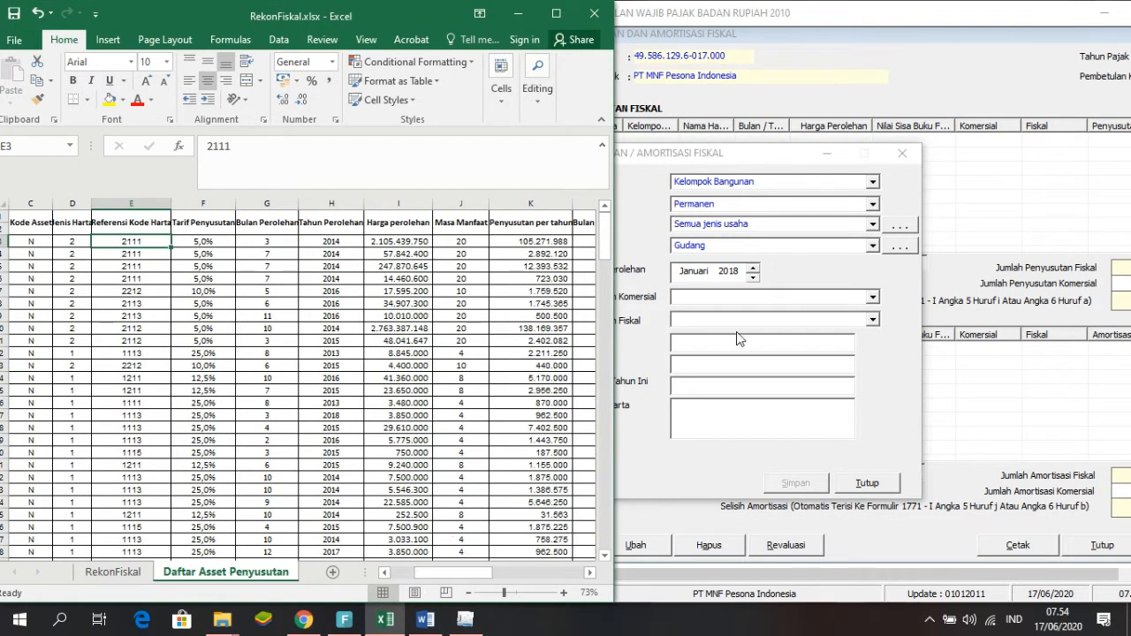
left_click(751, 276)
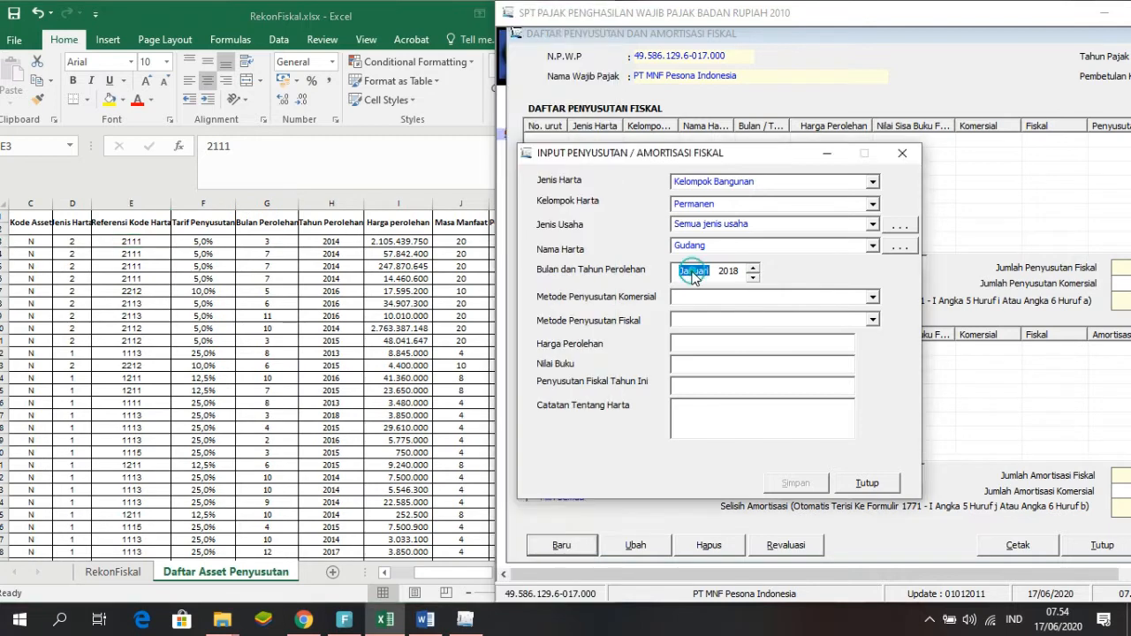
left_click(752, 268)
left_click(752, 268)
left_click(729, 272)
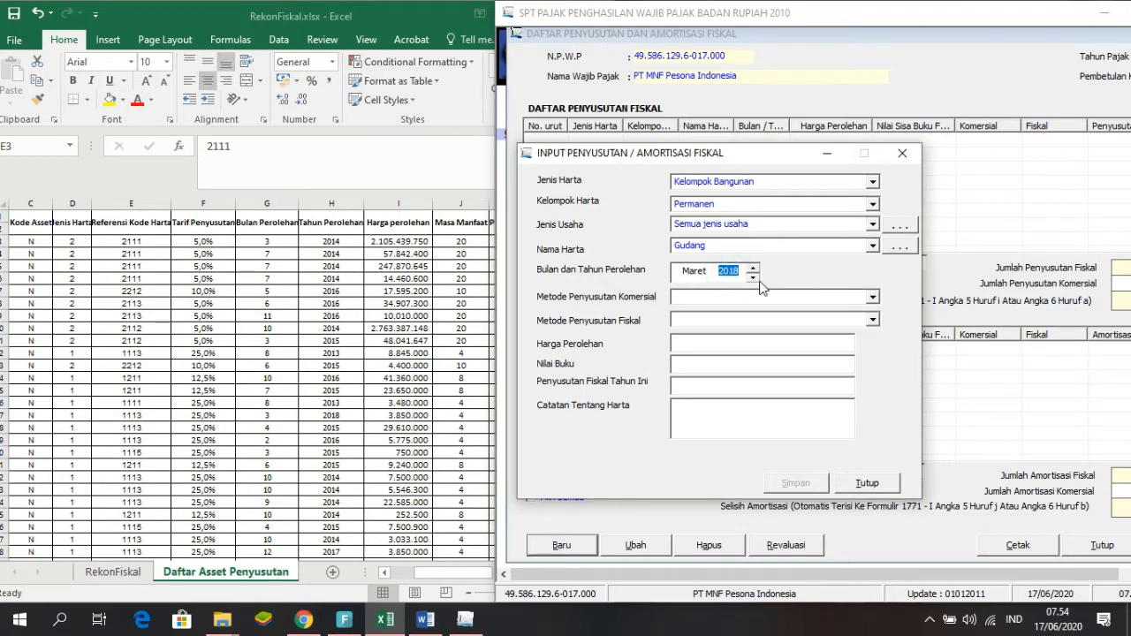
left_click(751, 279)
left_click(752, 278)
left_click(752, 279)
left_click(752, 278)
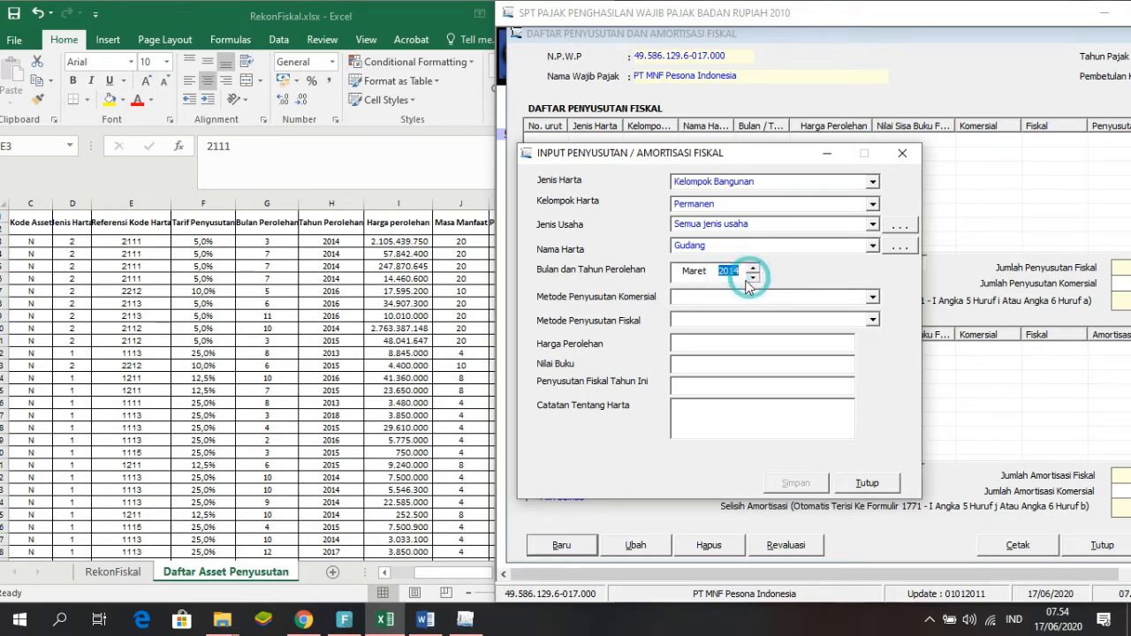
left_click(825, 268)
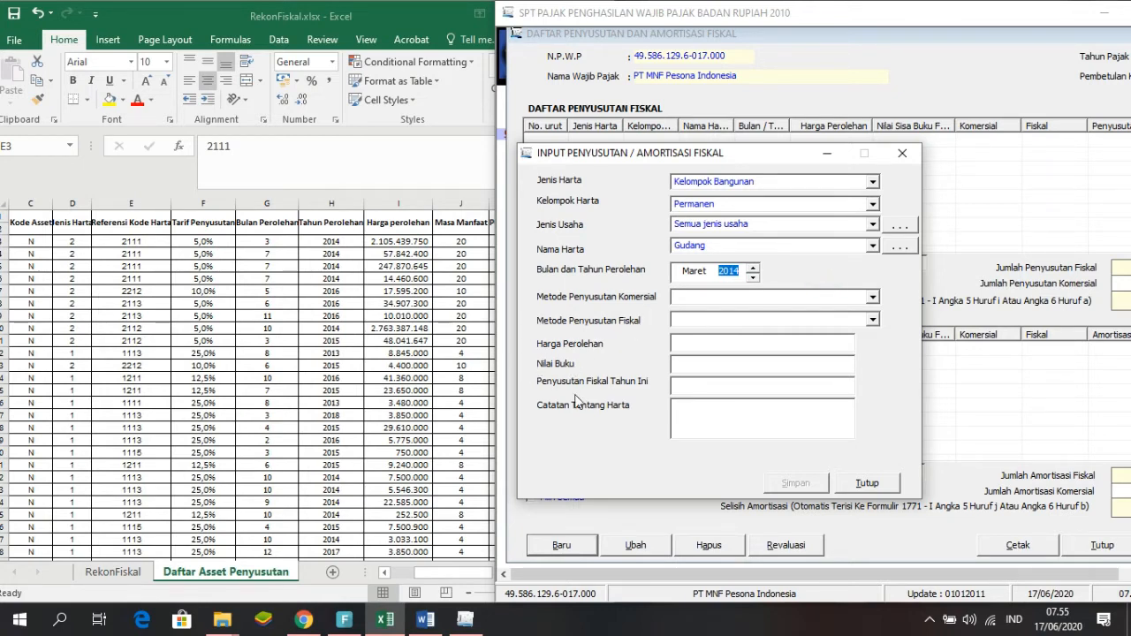
- Check the depreciation method in the Word assignment document and set both Metode Penyusutan Komersial and Metode Penyusutan Fiskal to Garis Lurus
left_click(425, 621)
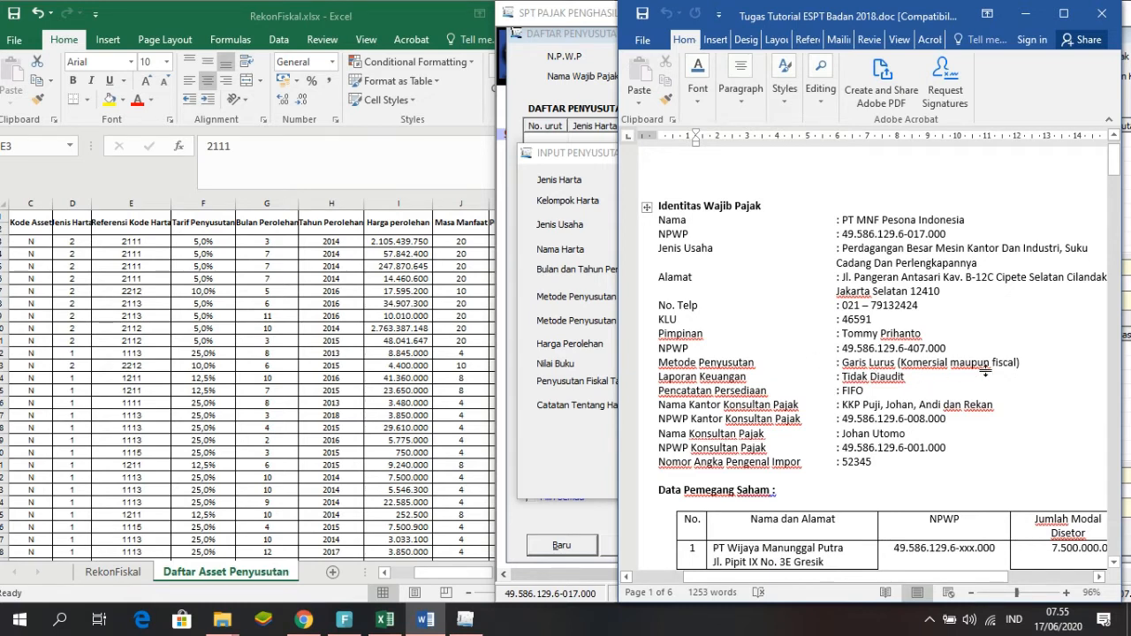
left_click(1024, 14)
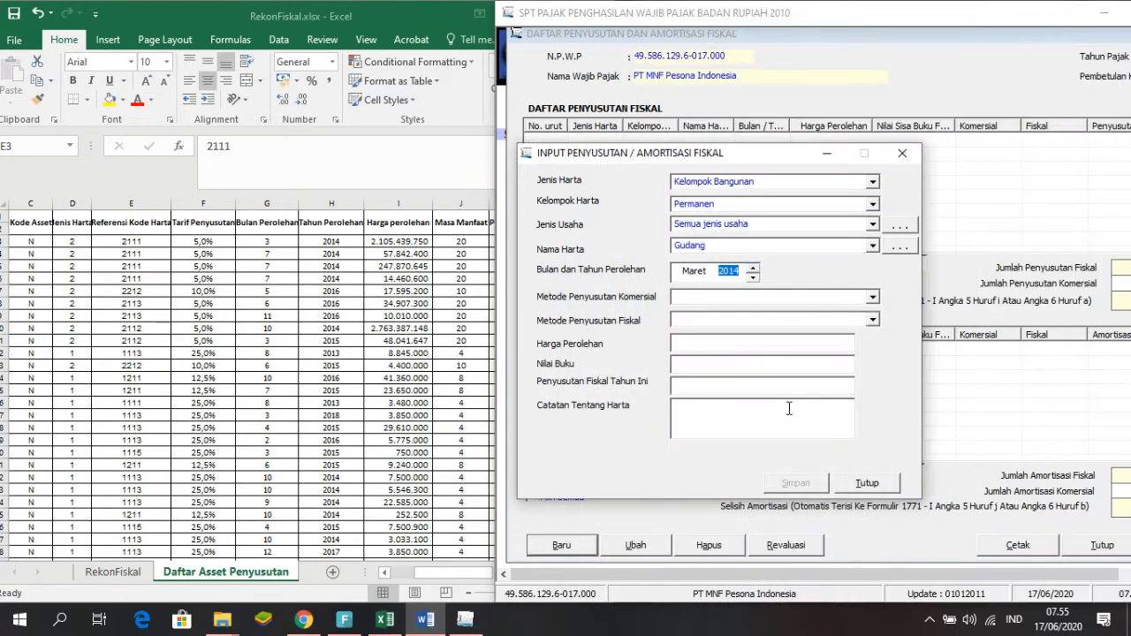
left_click(873, 298)
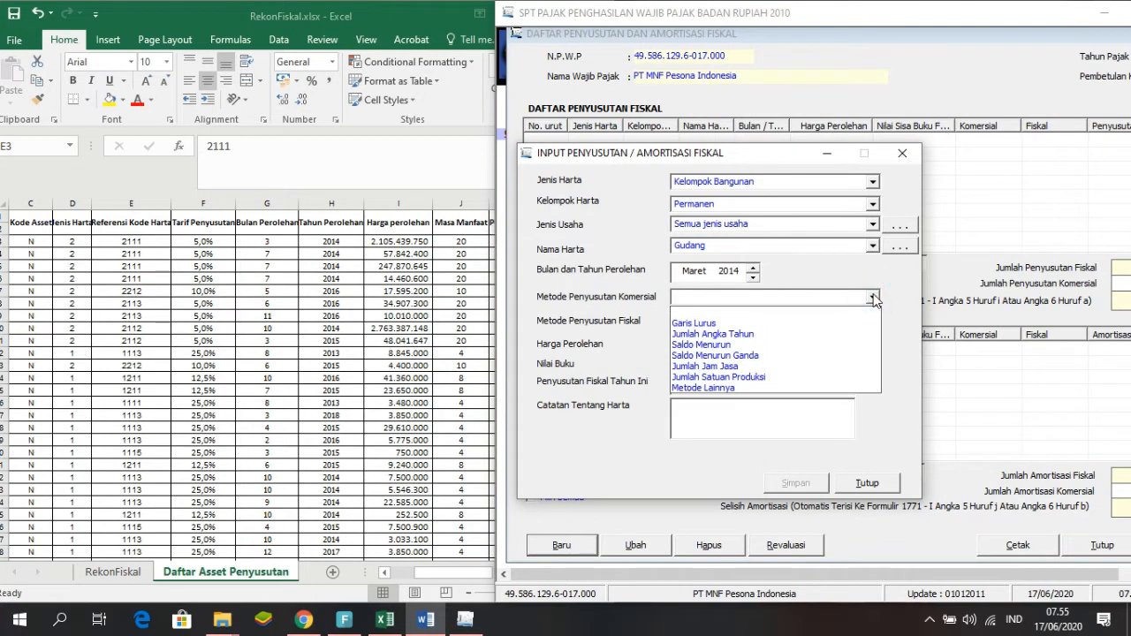
left_click(818, 323)
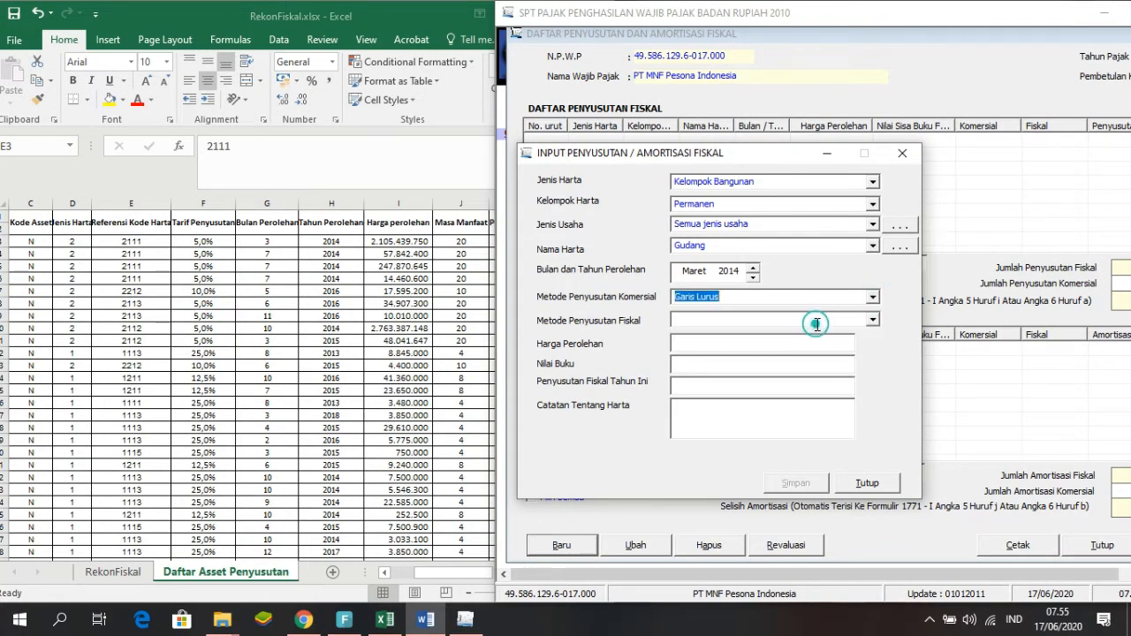
left_click(873, 321)
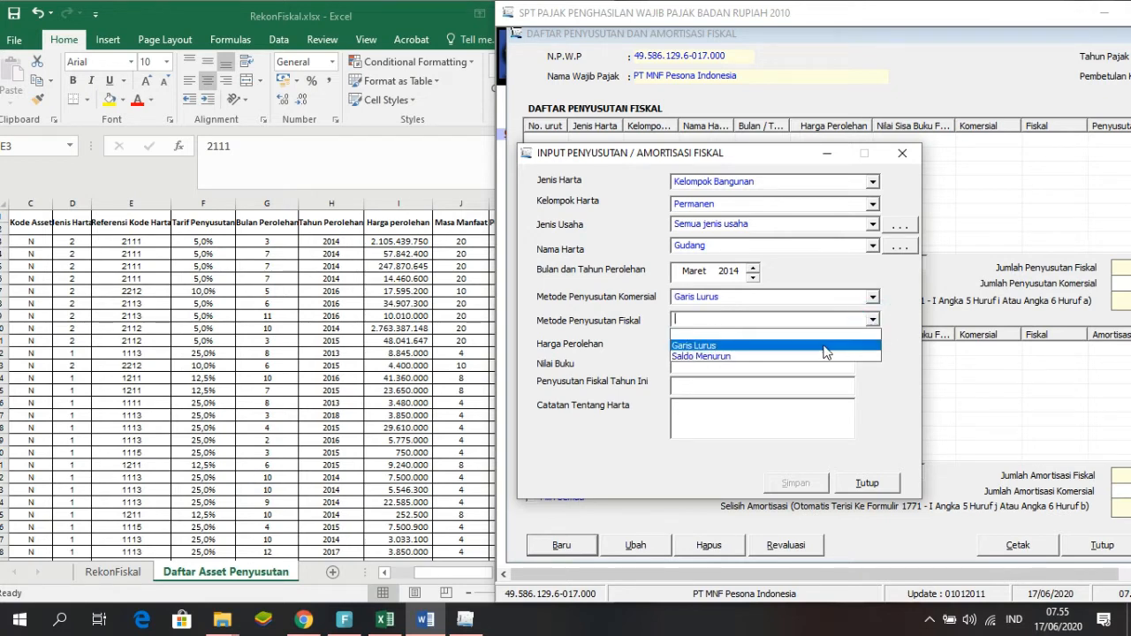
left_click(821, 346)
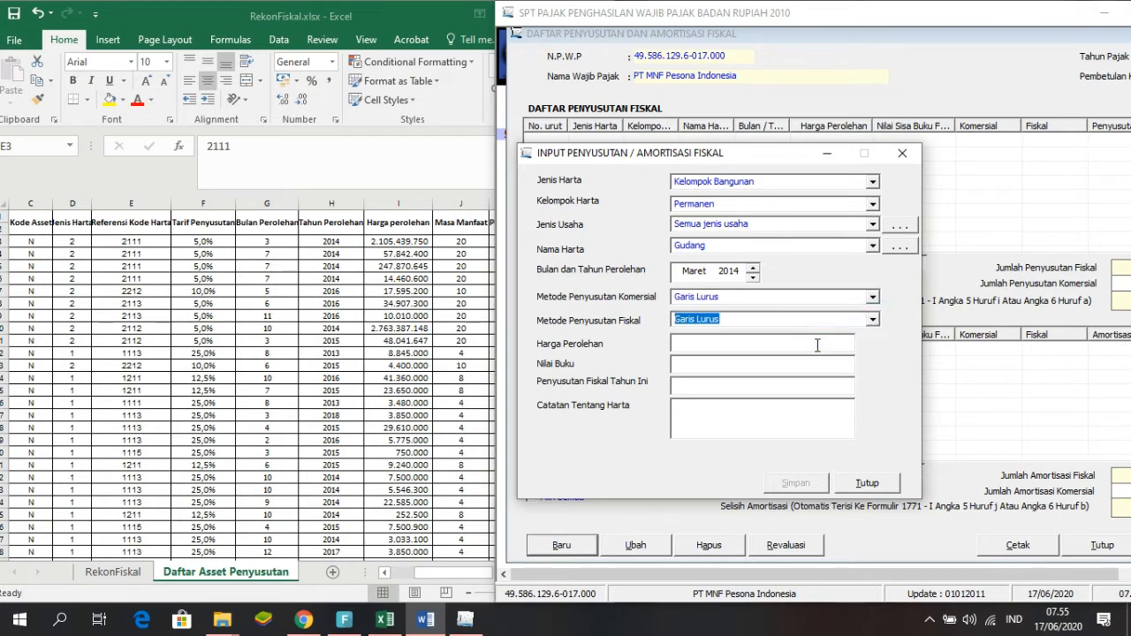
left_click(809, 345)
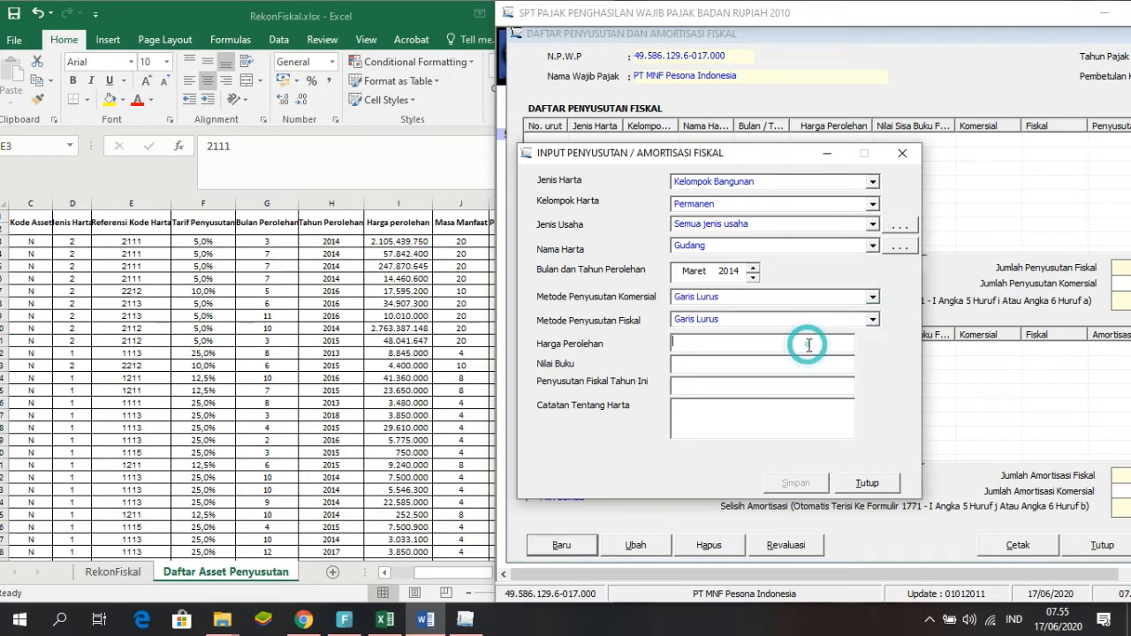
left_click(404, 241)
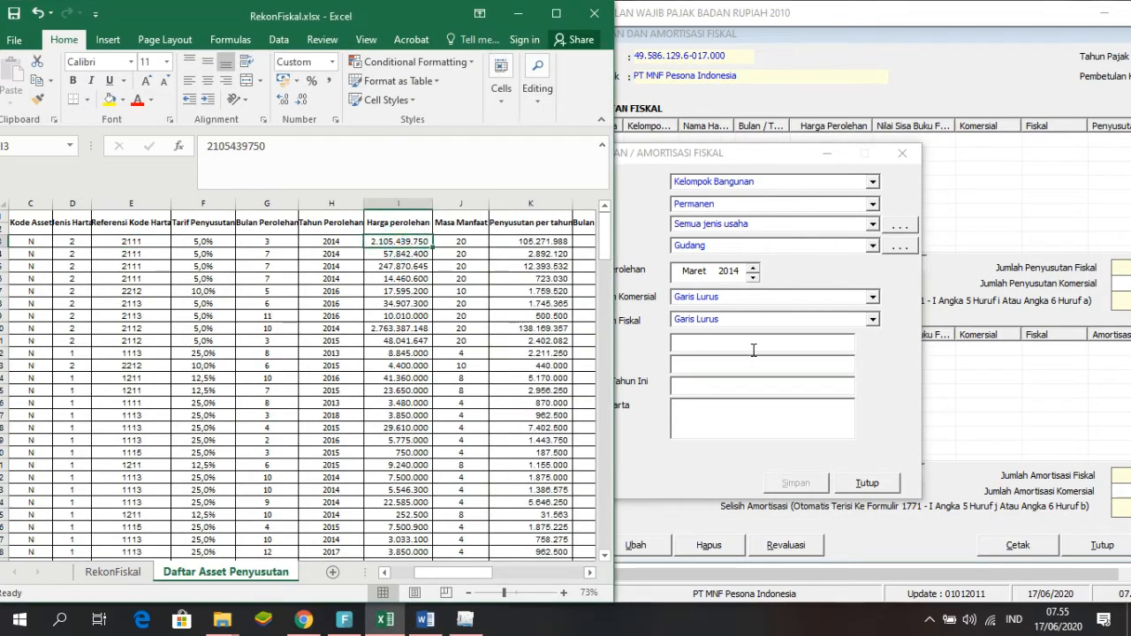
left_click(737, 349)
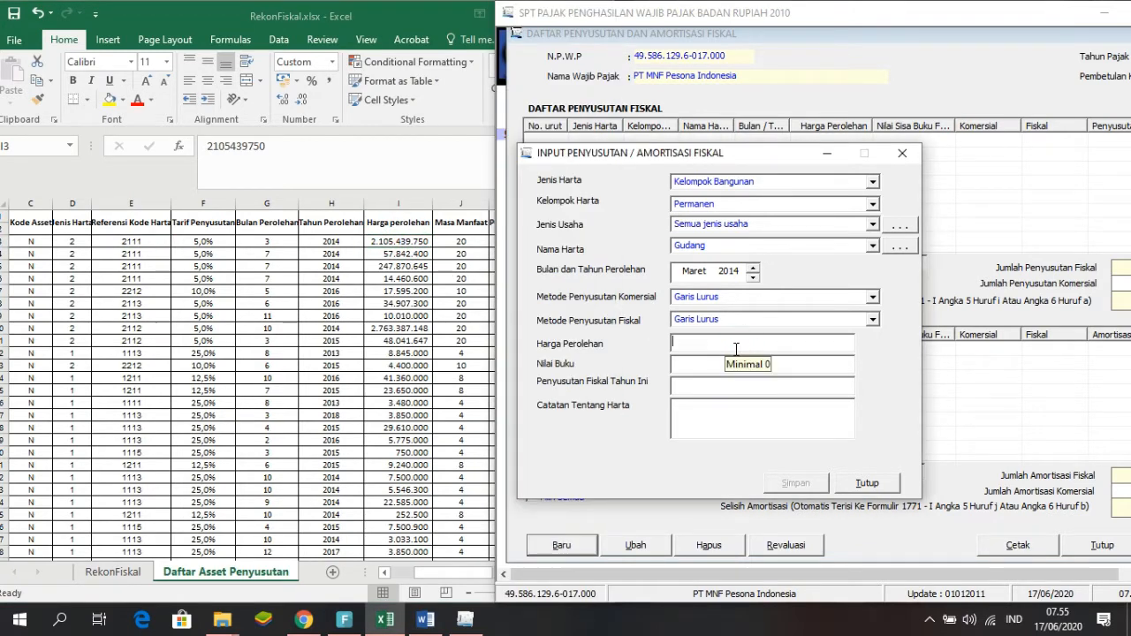
type("2105439750")
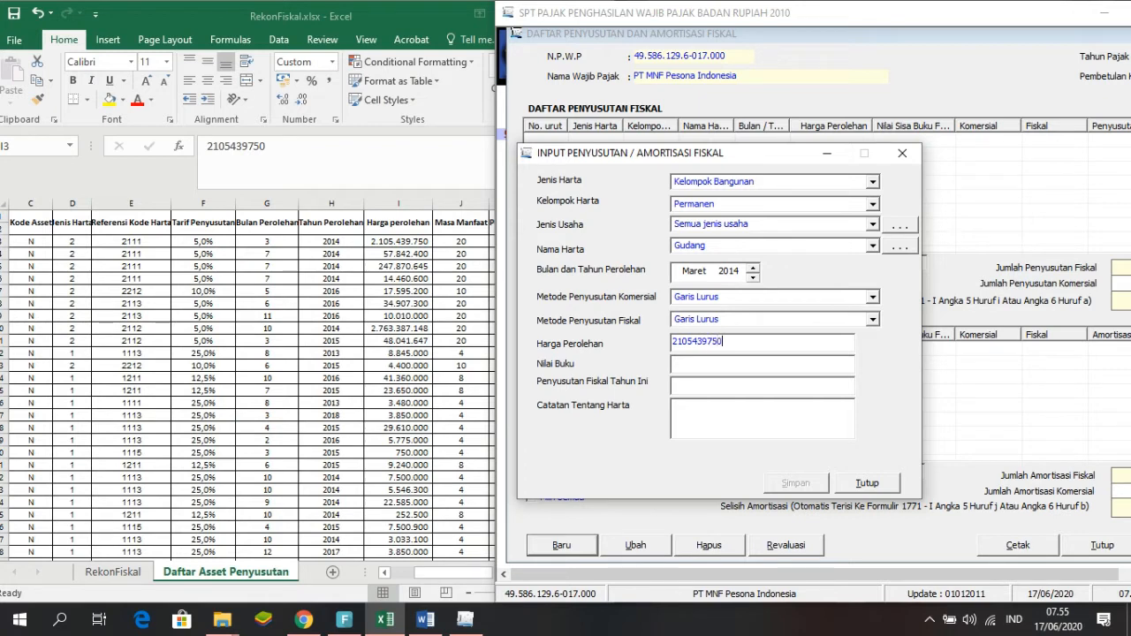
key("Tab")
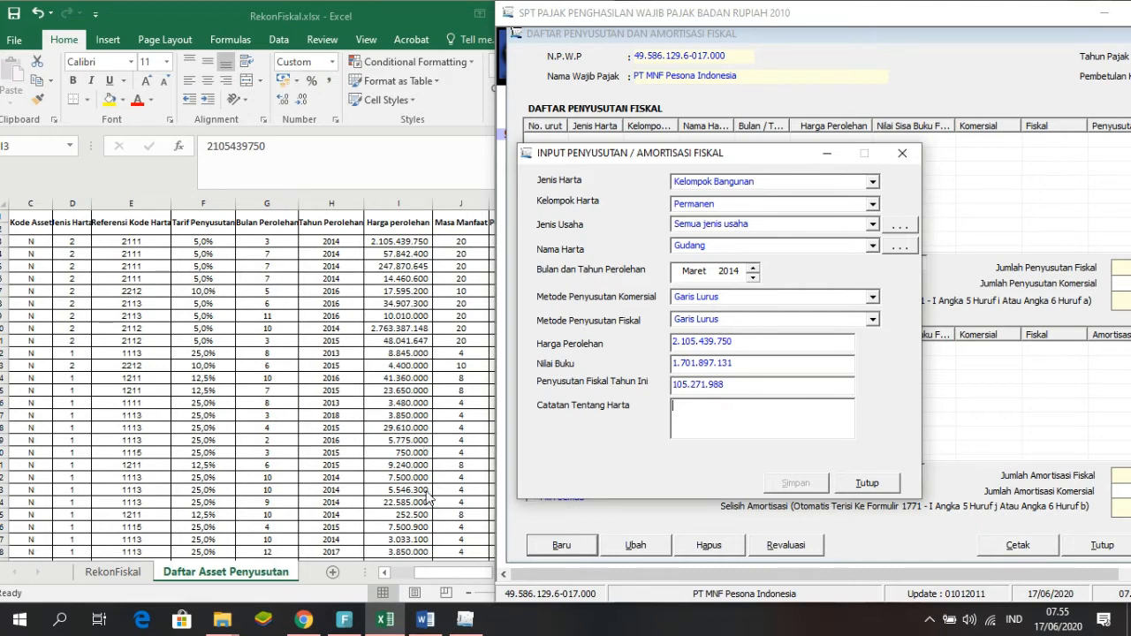
- Look up the asset description in the workbook and enter Building 01 as the Catatan Tentang Harta
left_click(456, 585)
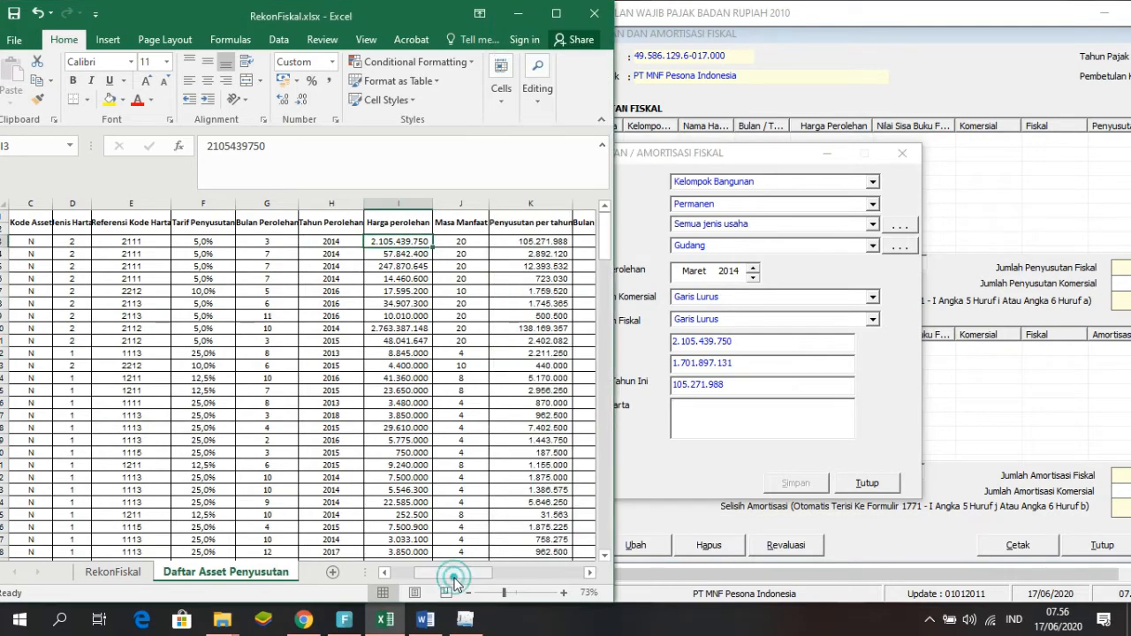
left_click_drag(455, 573, 371, 579)
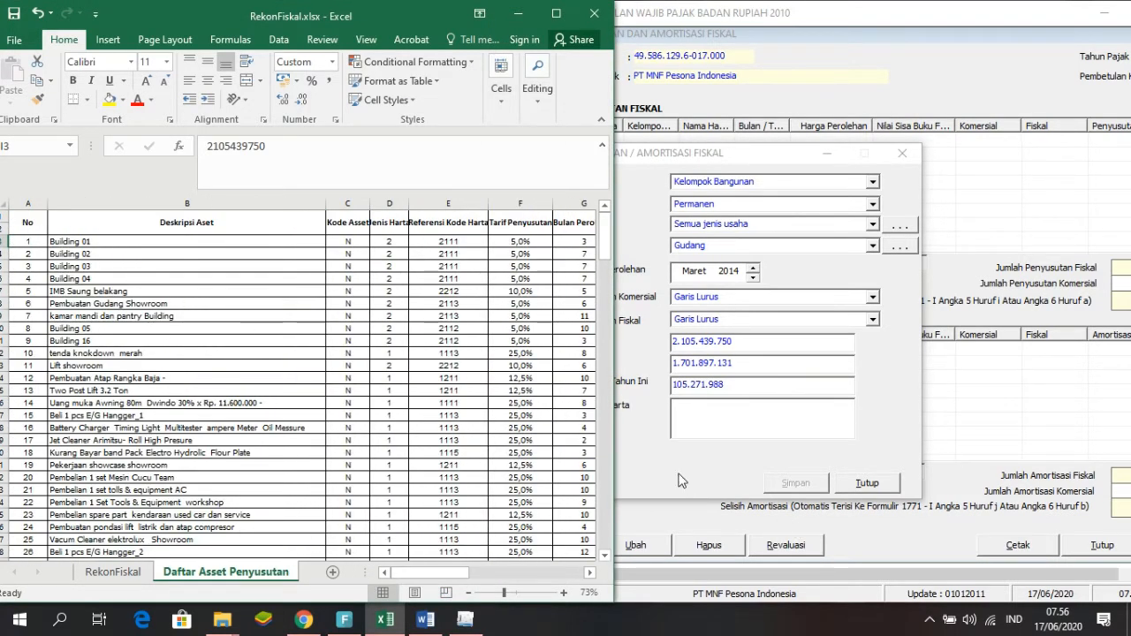
left_click(725, 437)
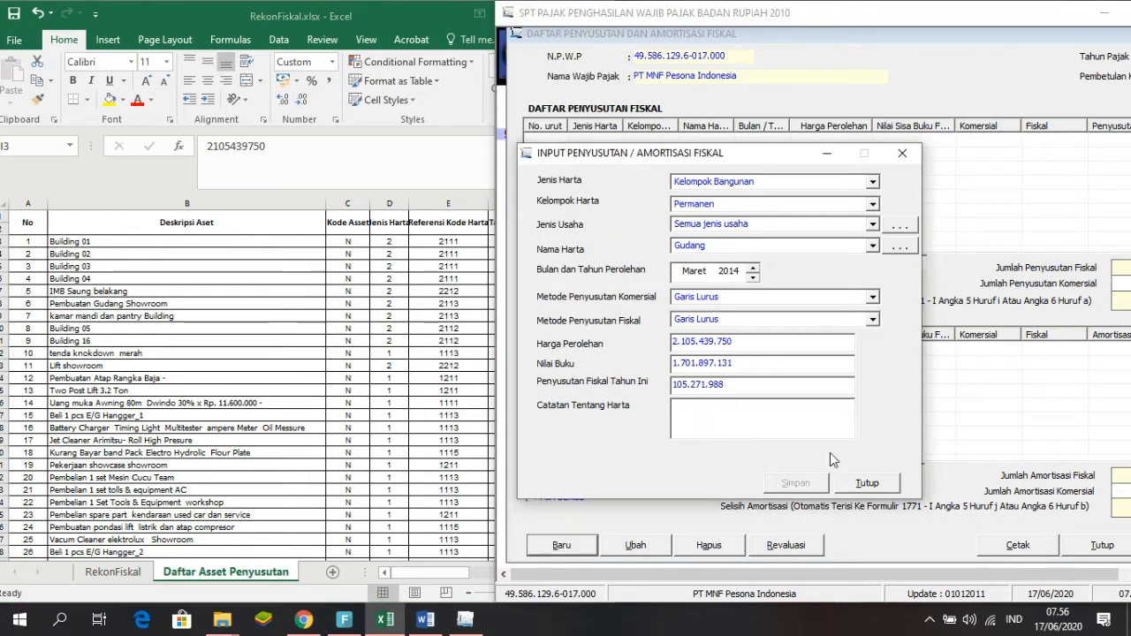
type("Building 01")
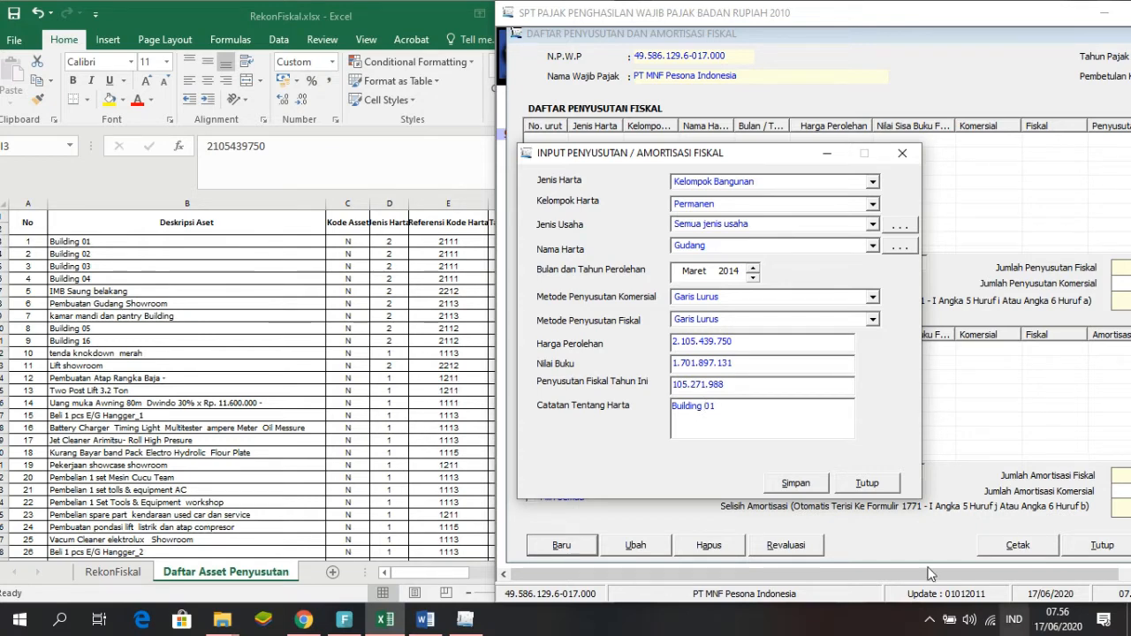
- Compare the entry's Nilai Buku and Penyusutan Fiskal Tahun Ini with Building 01's 2018 book value and depreciation in the workbook
left_click(418, 347)
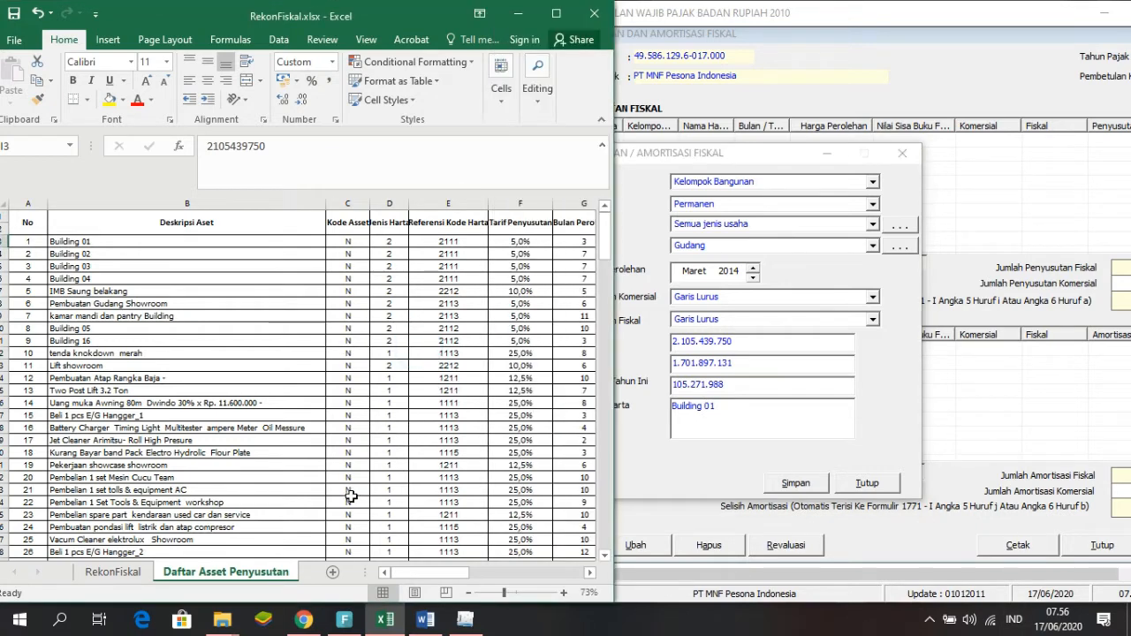
left_click(633, 363)
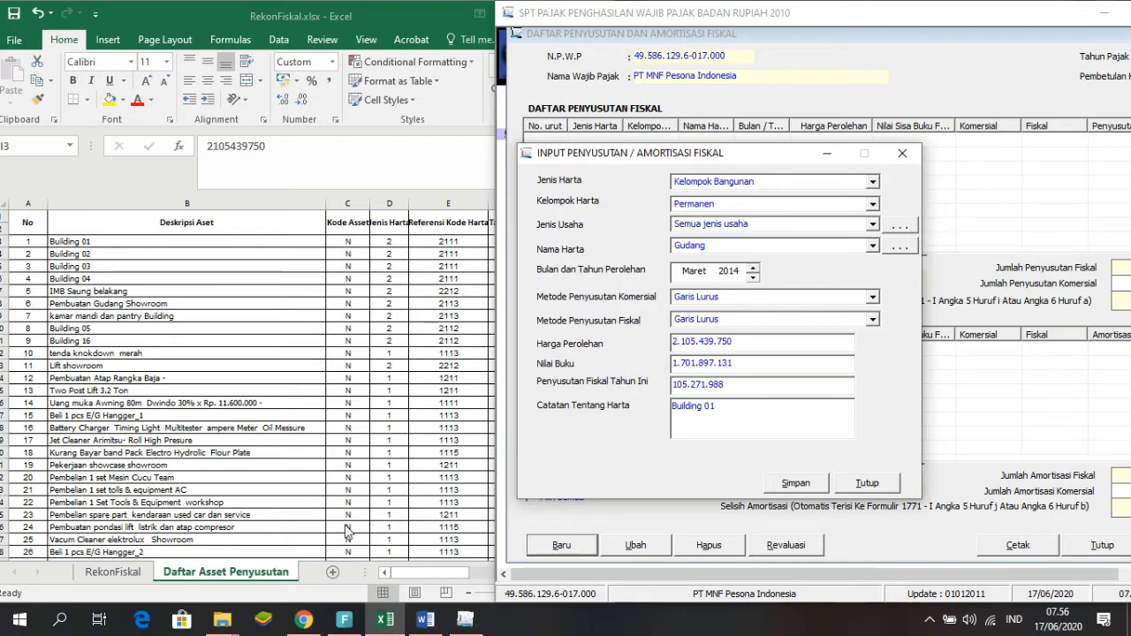
left_click(350, 487)
left_click_drag(422, 576, 537, 585)
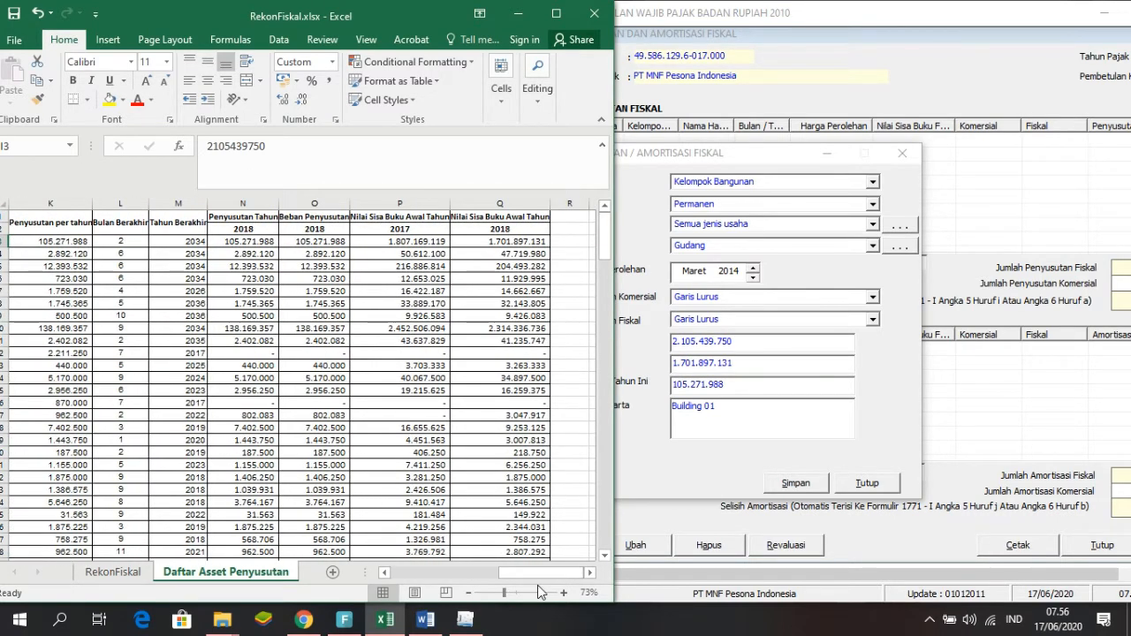
left_click(662, 373)
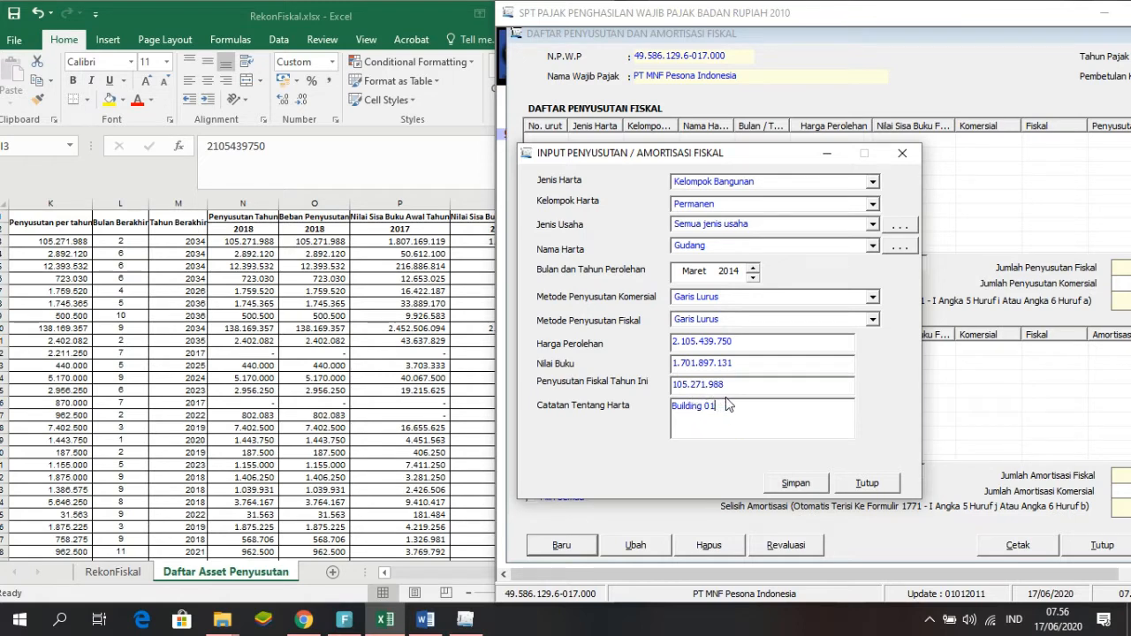
left_click(403, 267)
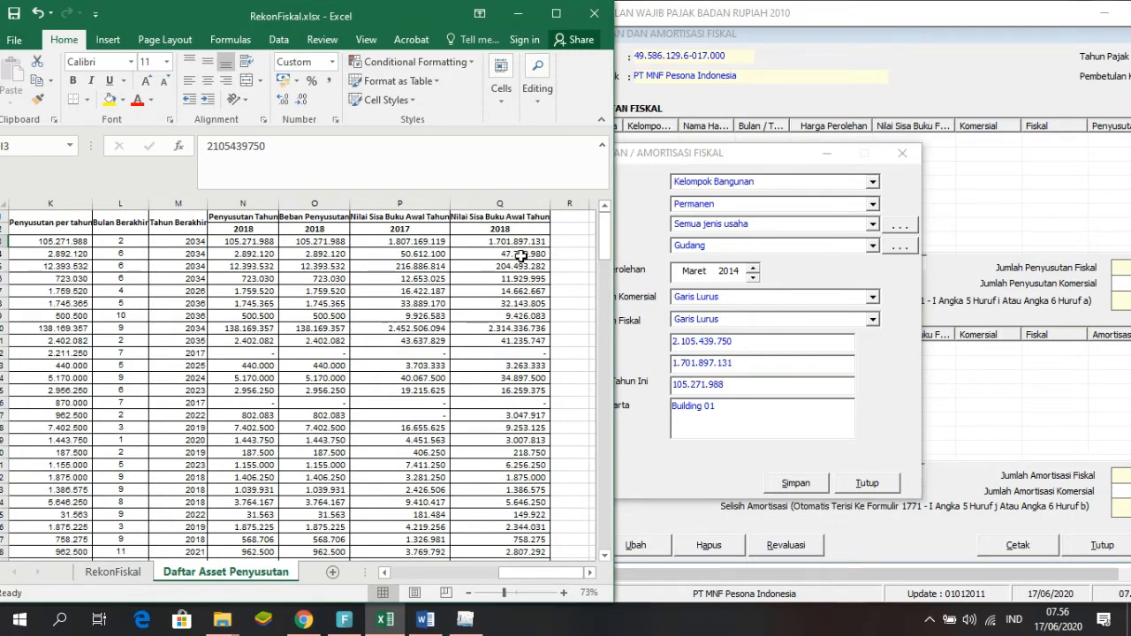
left_click(633, 347)
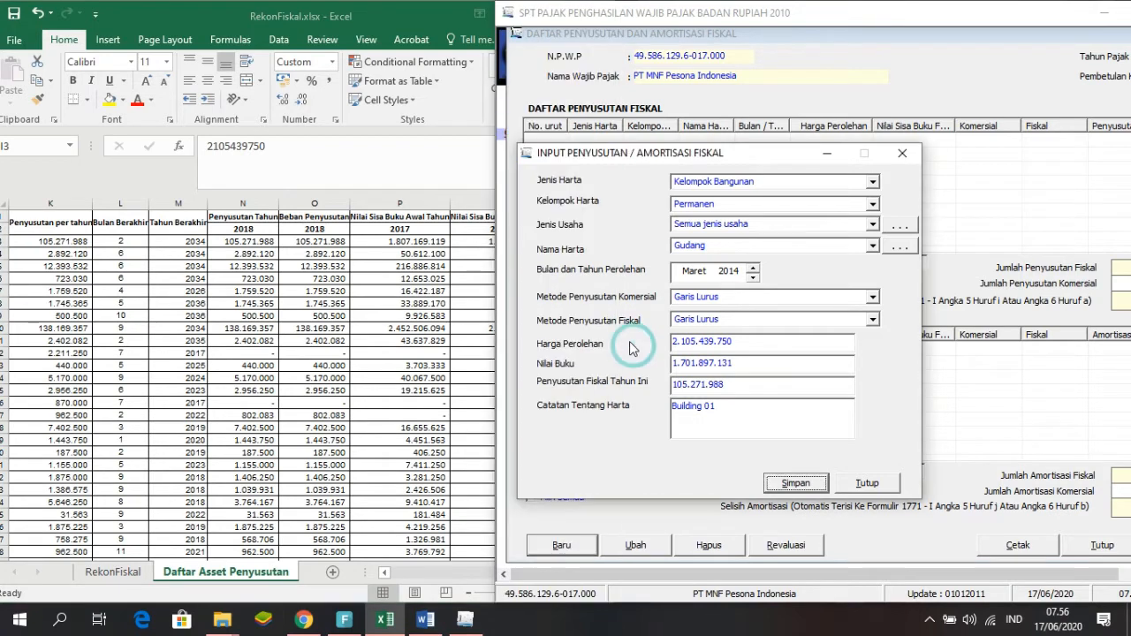
- Save the Building 01 depreciation entry without starting another, and select its row in Daftar Penyusutan Fiskal
left_click(794, 486)
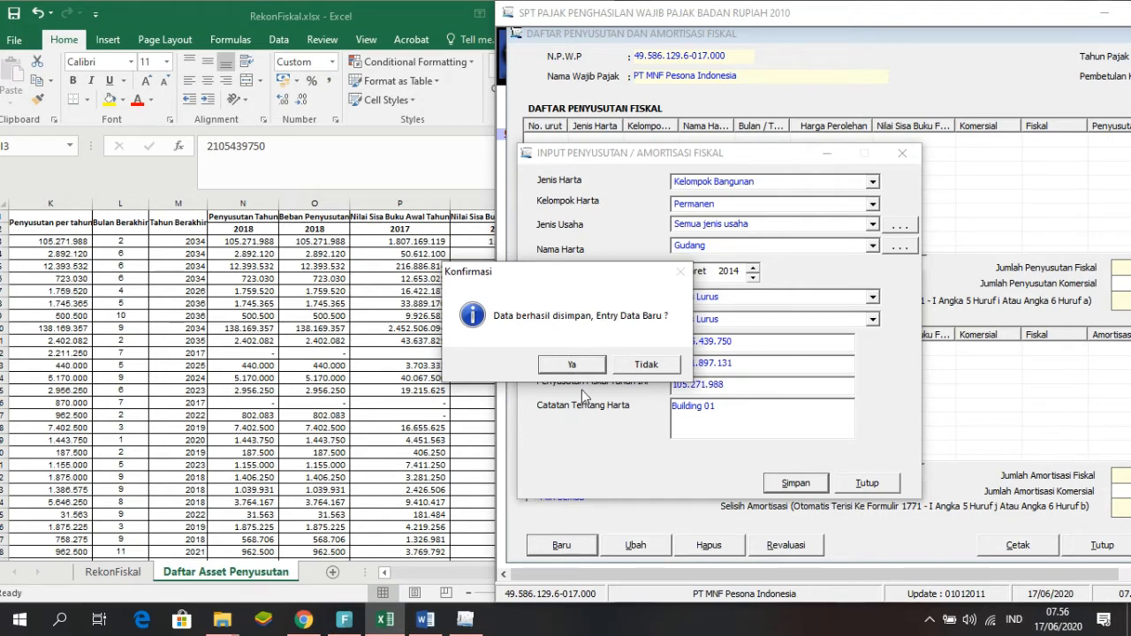
left_click(645, 365)
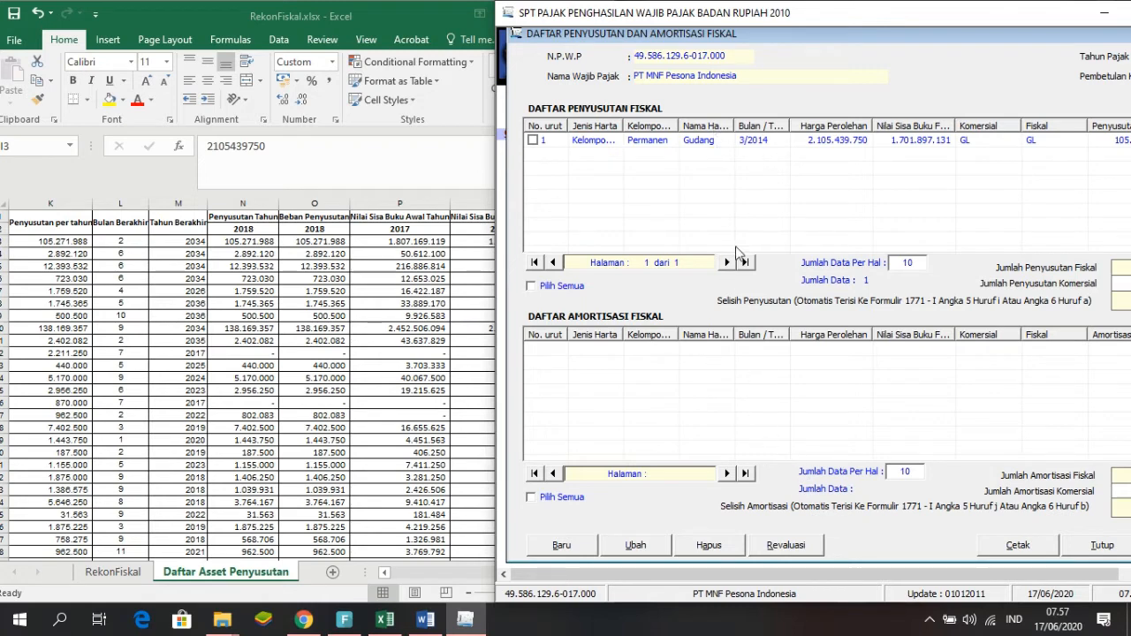
left_click(710, 143)
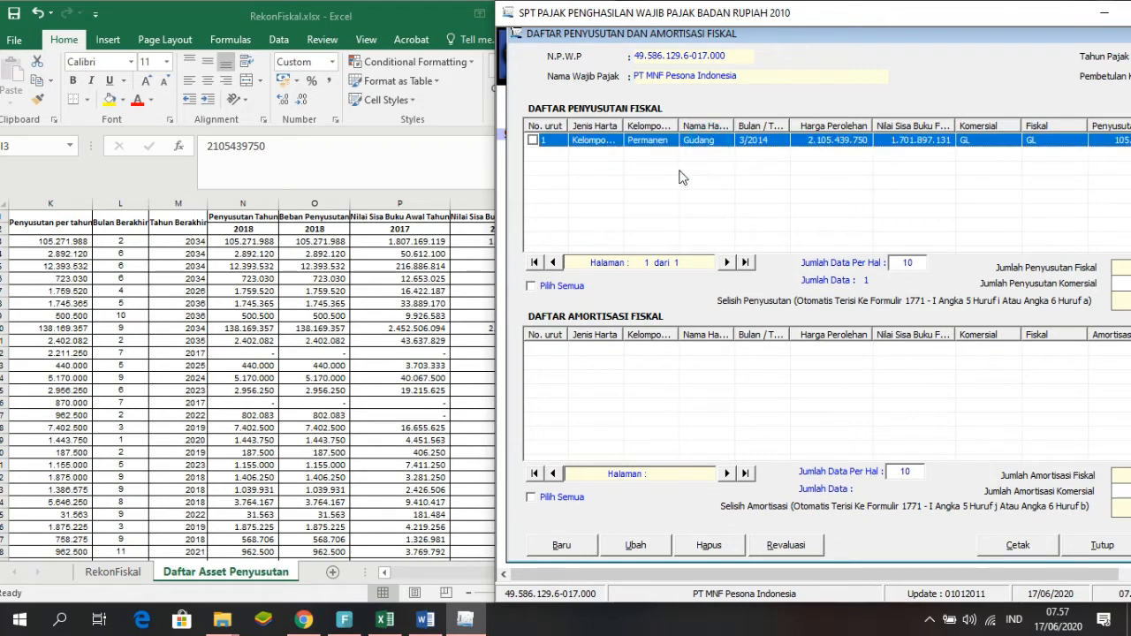
- Examine the asset list in the workbook's Daftar Asset Penyusutan sheet from Building 01 to the last asset
left_click(293, 325)
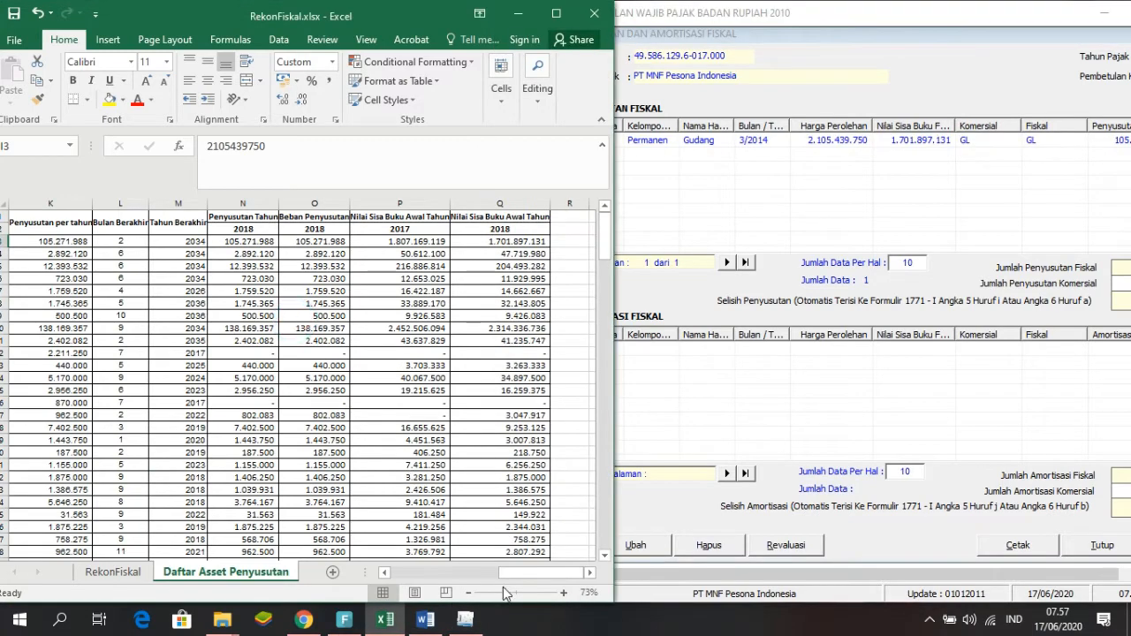
left_click_drag(523, 581, 420, 574)
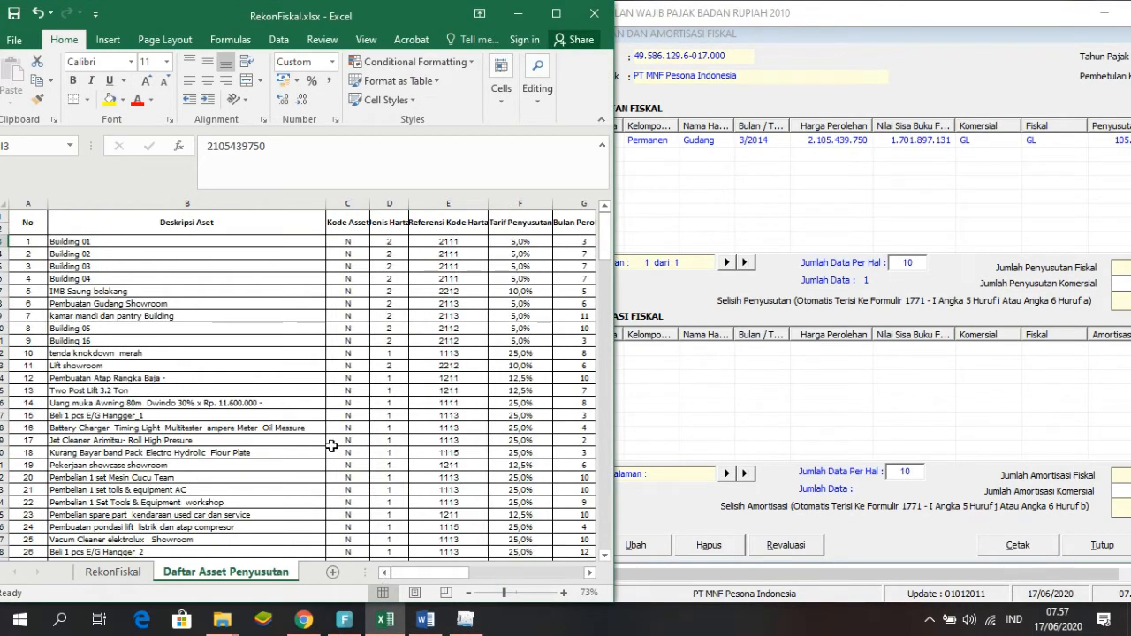
scroll(320, 431, "down", 15)
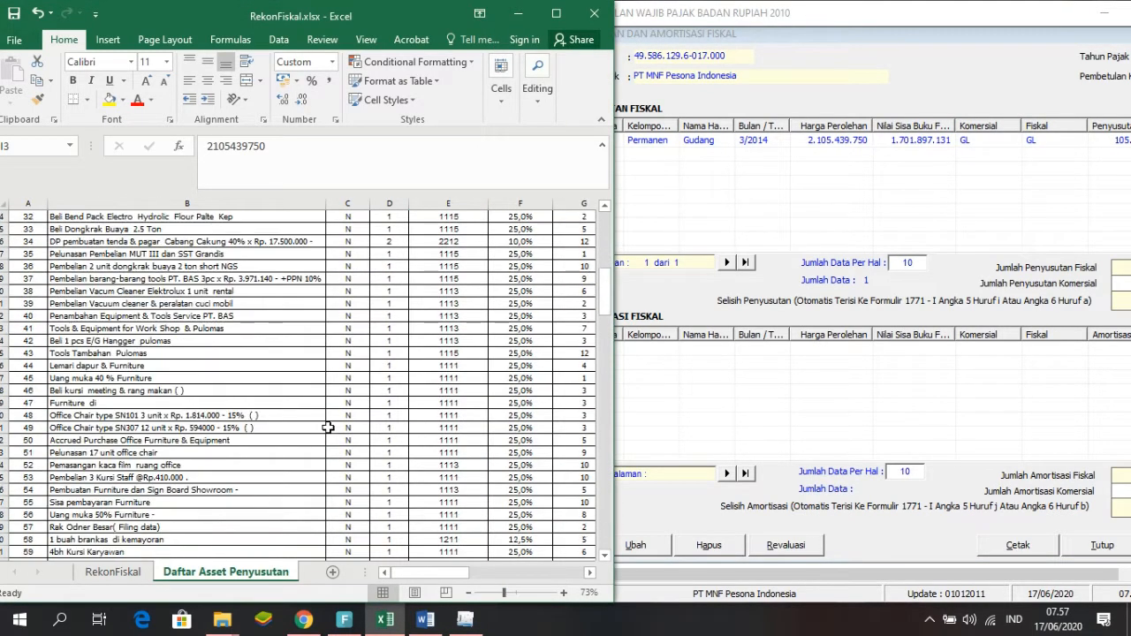
scroll(336, 420, "down", 19)
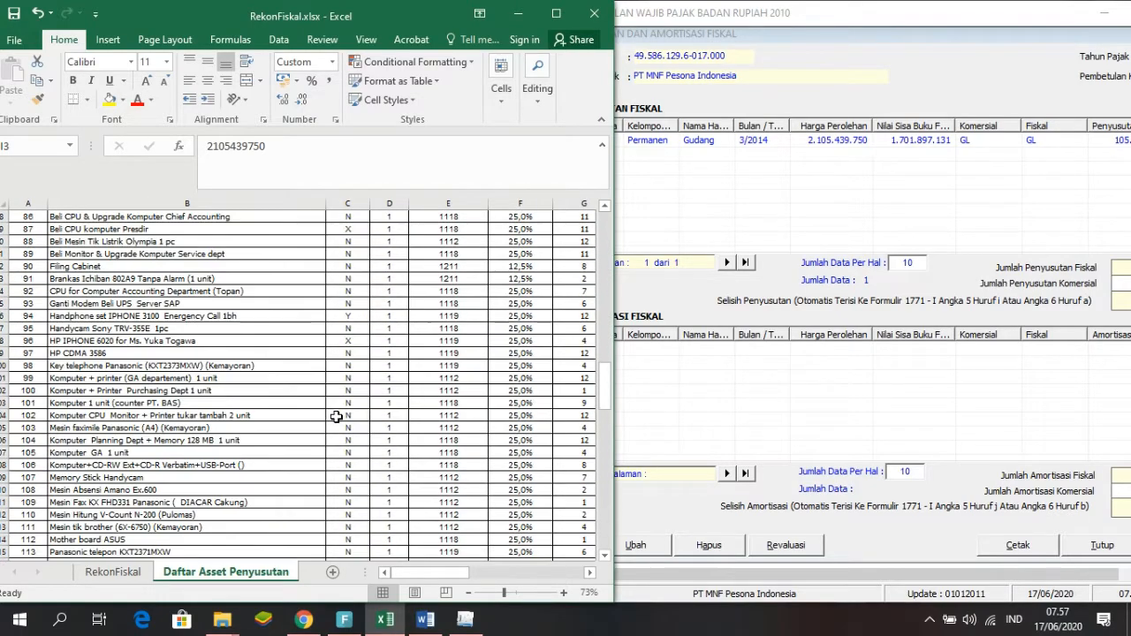
scroll(337, 416, "down", 19)
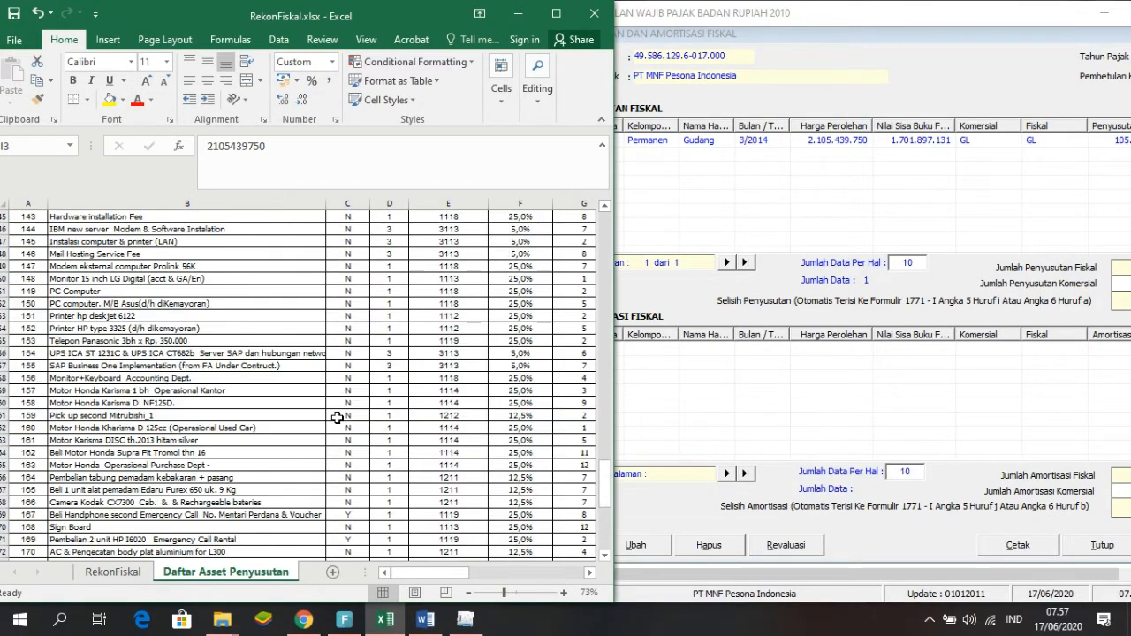
scroll(337, 417, "down", 9)
scroll(336, 412, "up", 16)
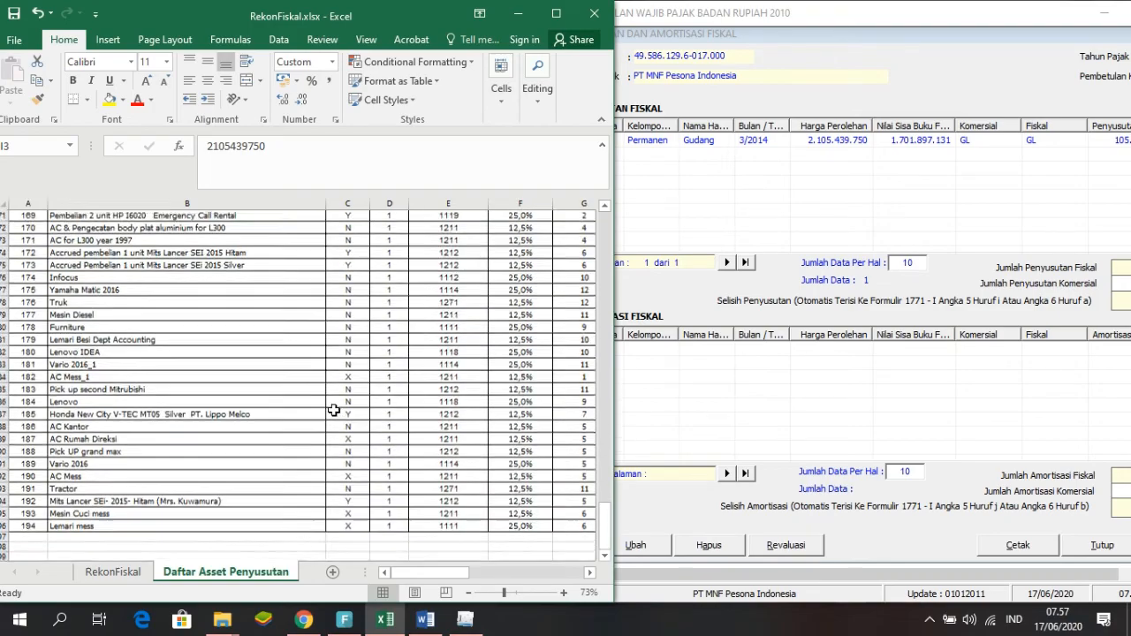
scroll(335, 405, "up", 20)
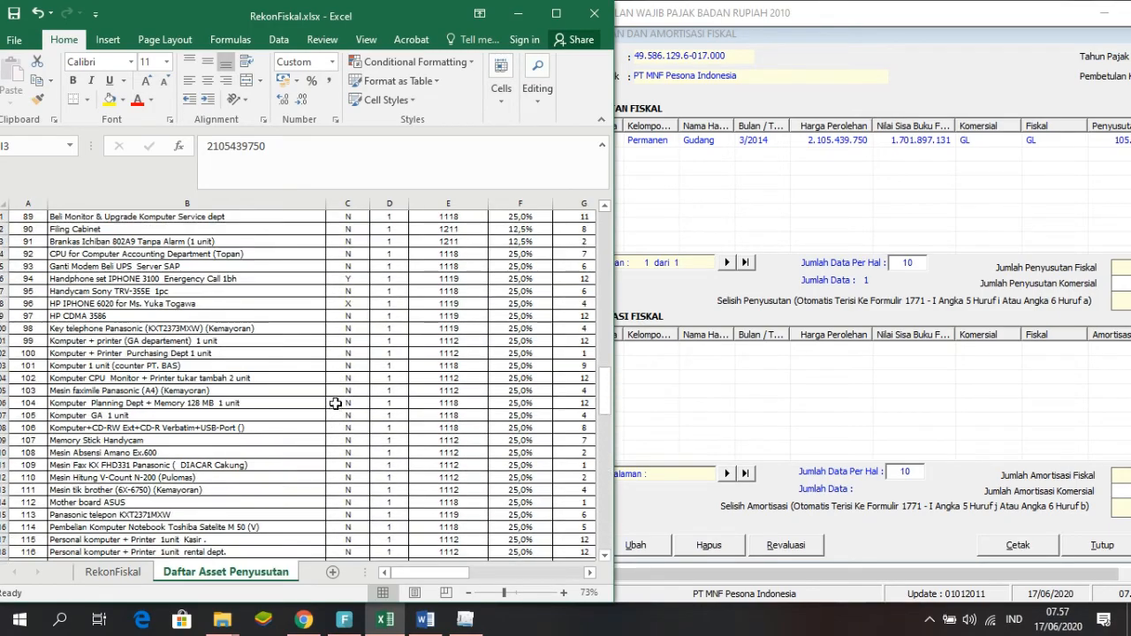
scroll(341, 402, "up", 20)
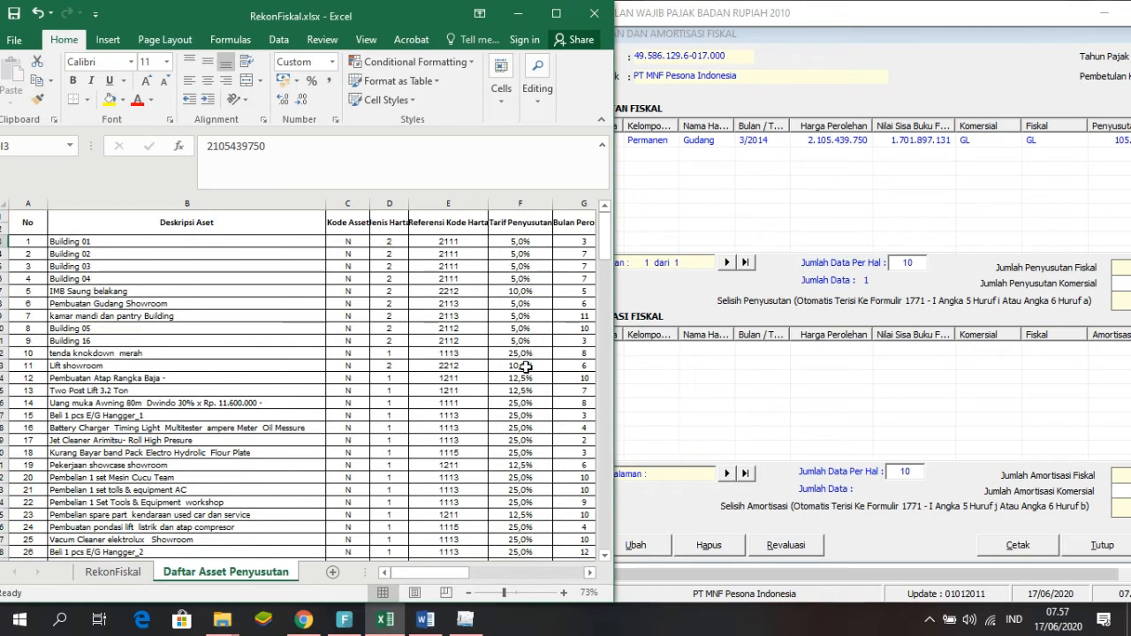
- Return to the eSPT window, close Daftar Penyusutan dan Amortisasi Fiskal, and minimize eSPT
left_click(800, 203)
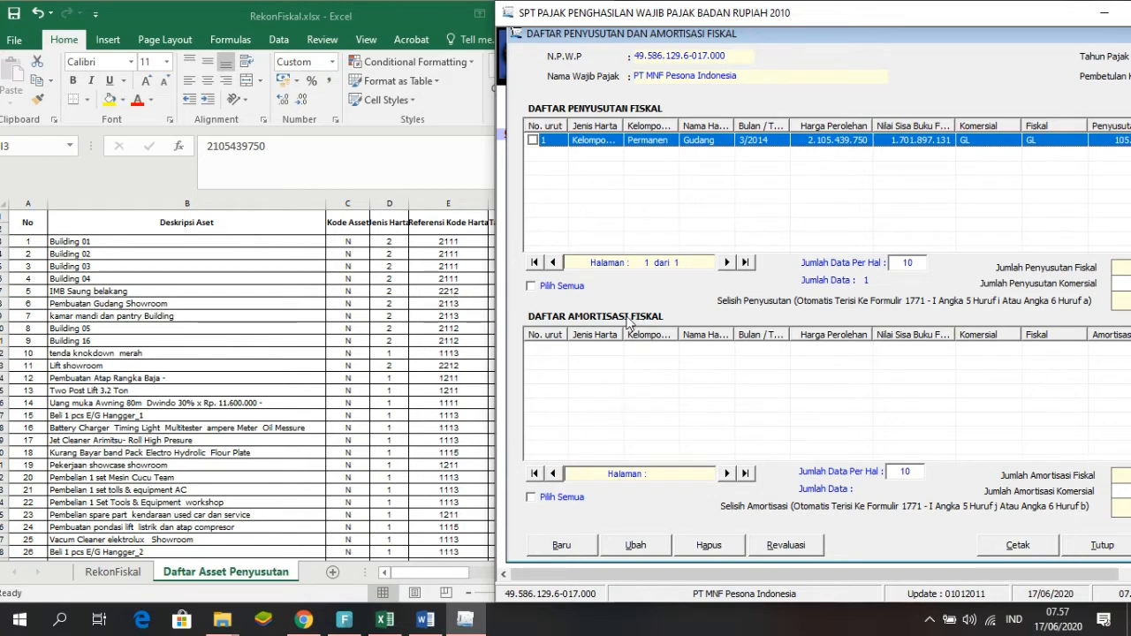
left_click(892, 205)
left_click_drag(959, 20, 879, 24)
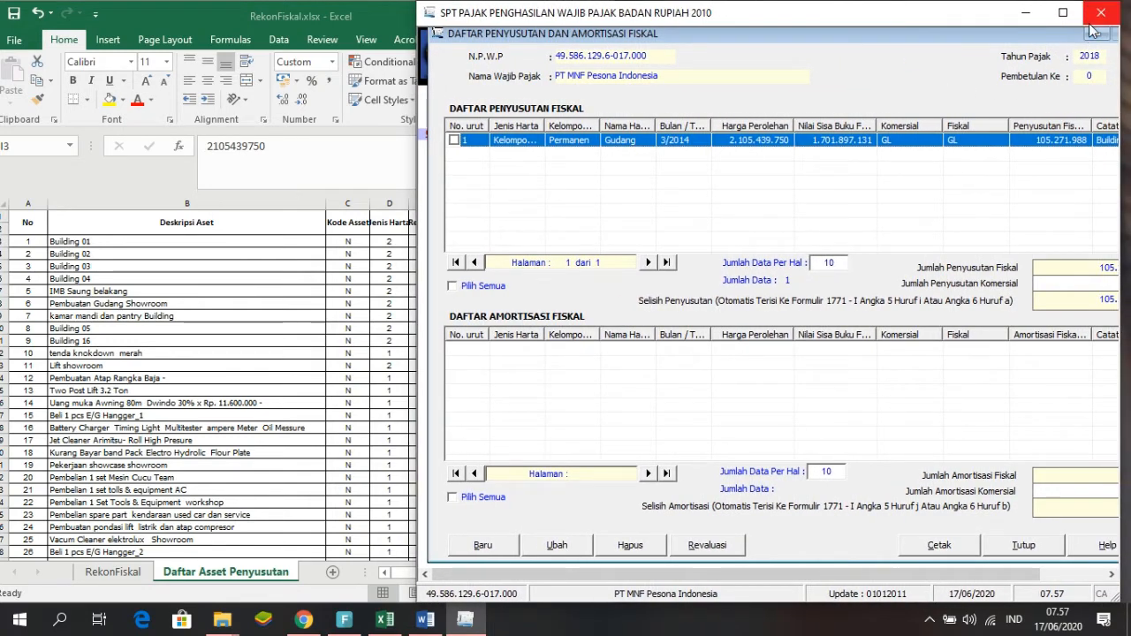
left_click(1063, 13)
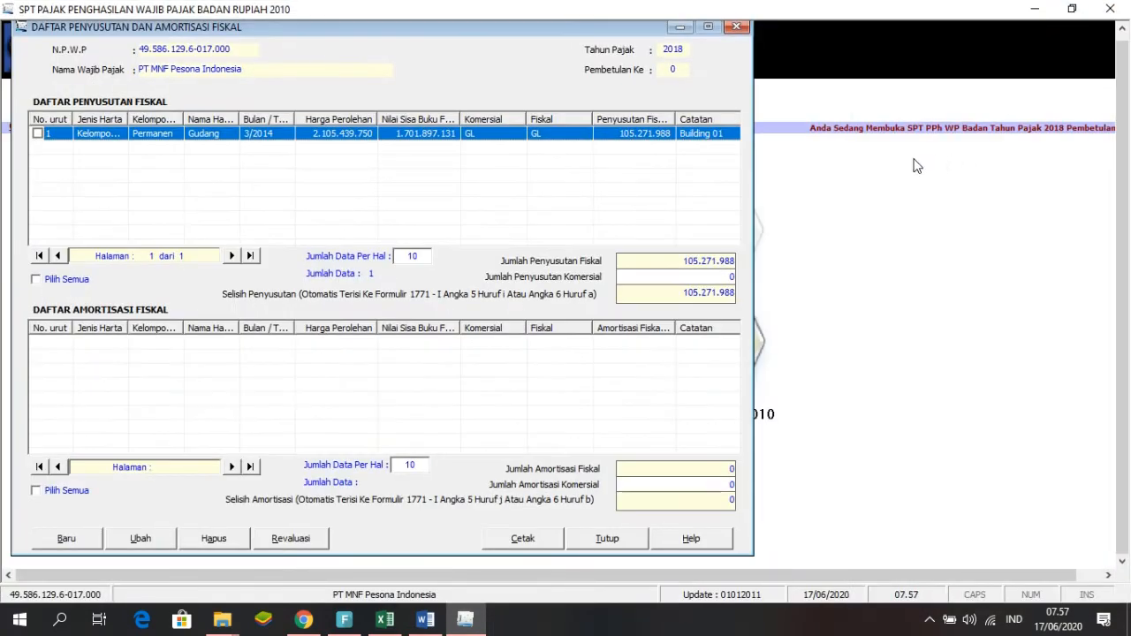
left_click(739, 28)
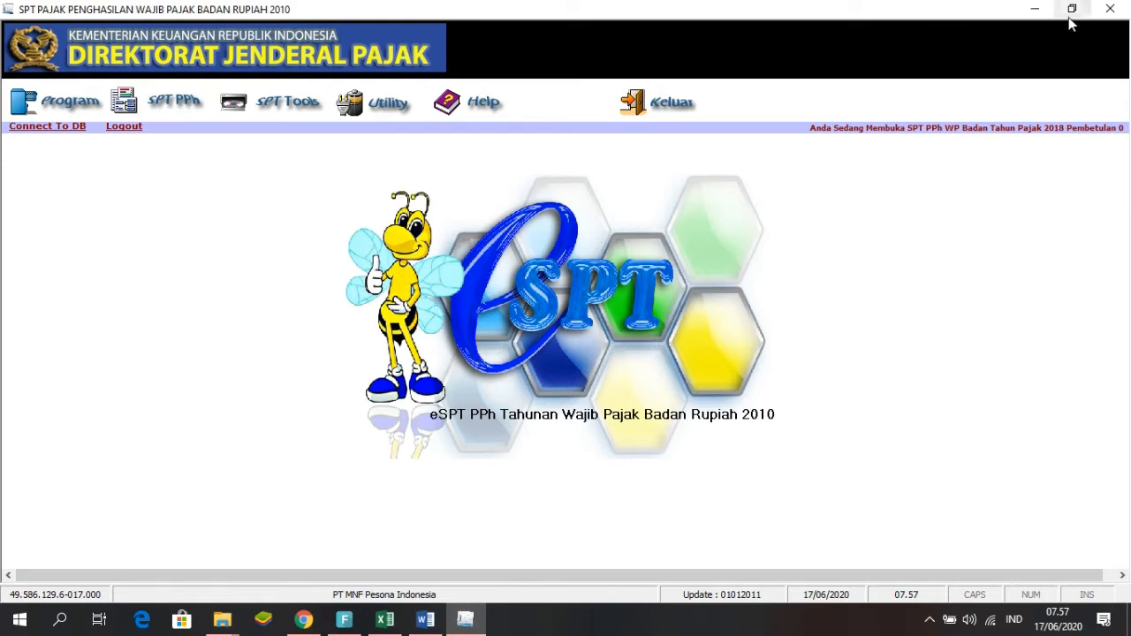
left_click(1034, 9)
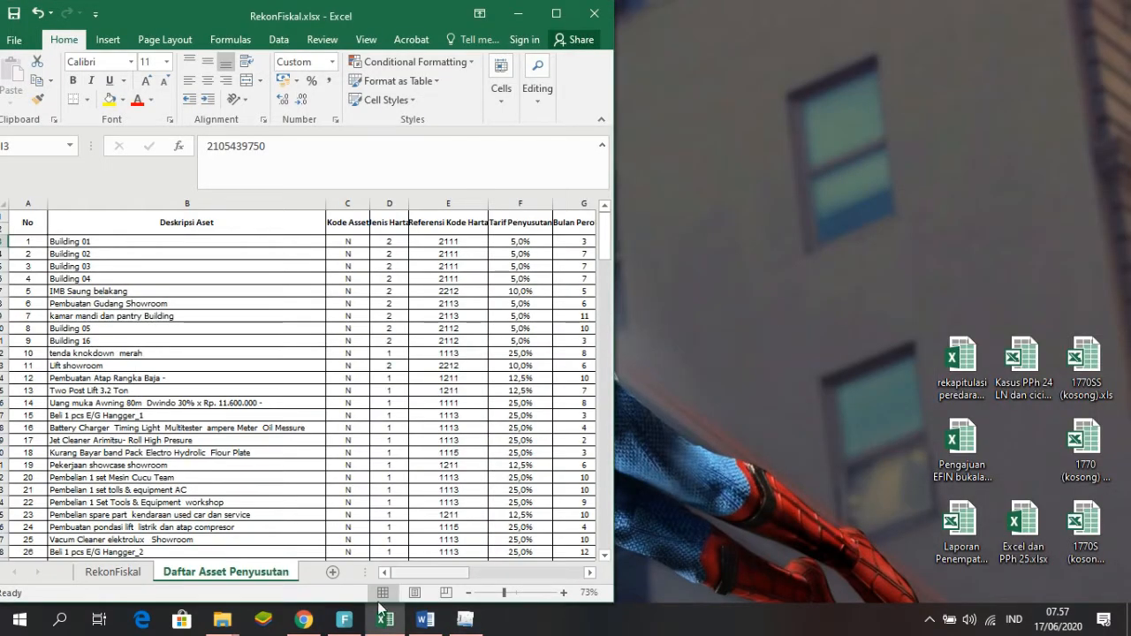
- Open Contoh Data Impor Penyusutan.xls from the Contoh Data Impor folder inside E-SPT PPh Badan's SPT Badan folder
left_click(222, 624)
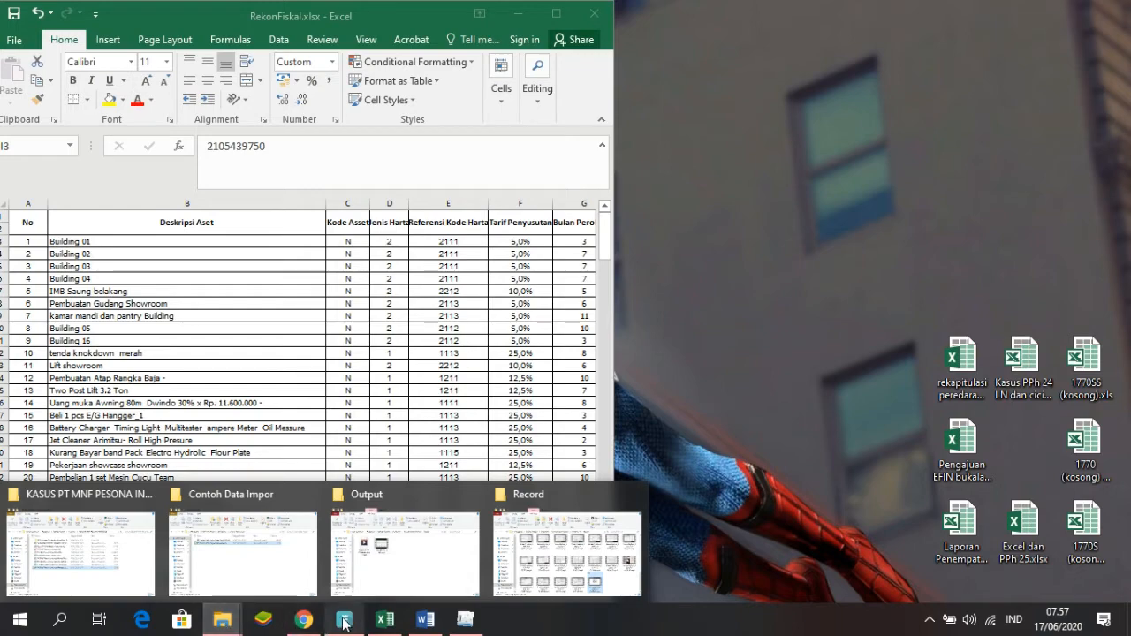
left_click(290, 572)
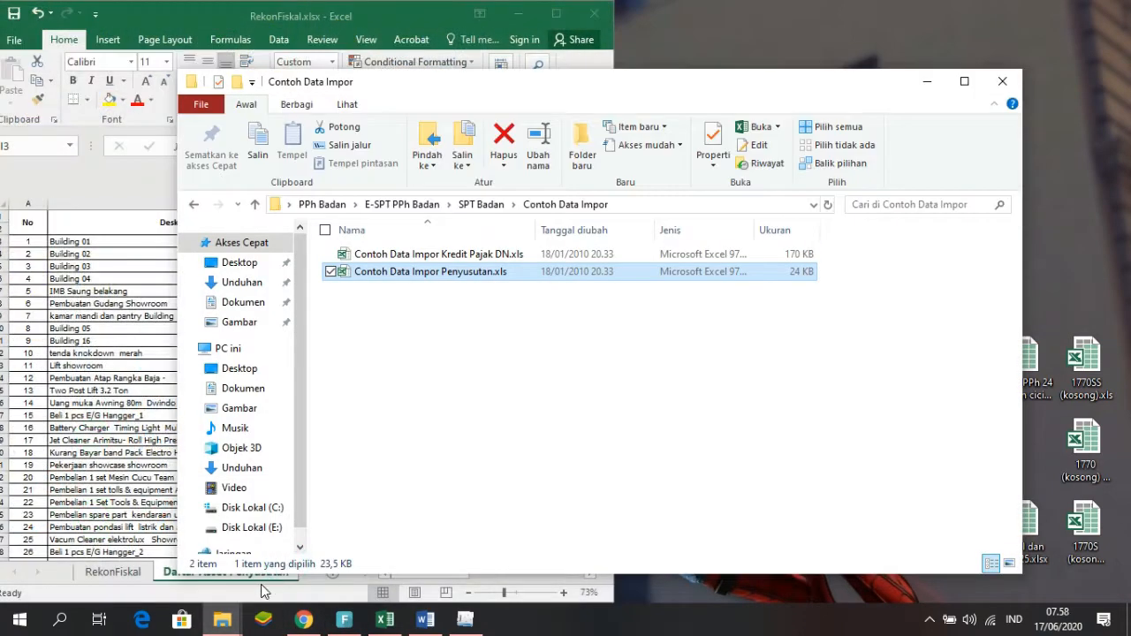
key("alt+Up")
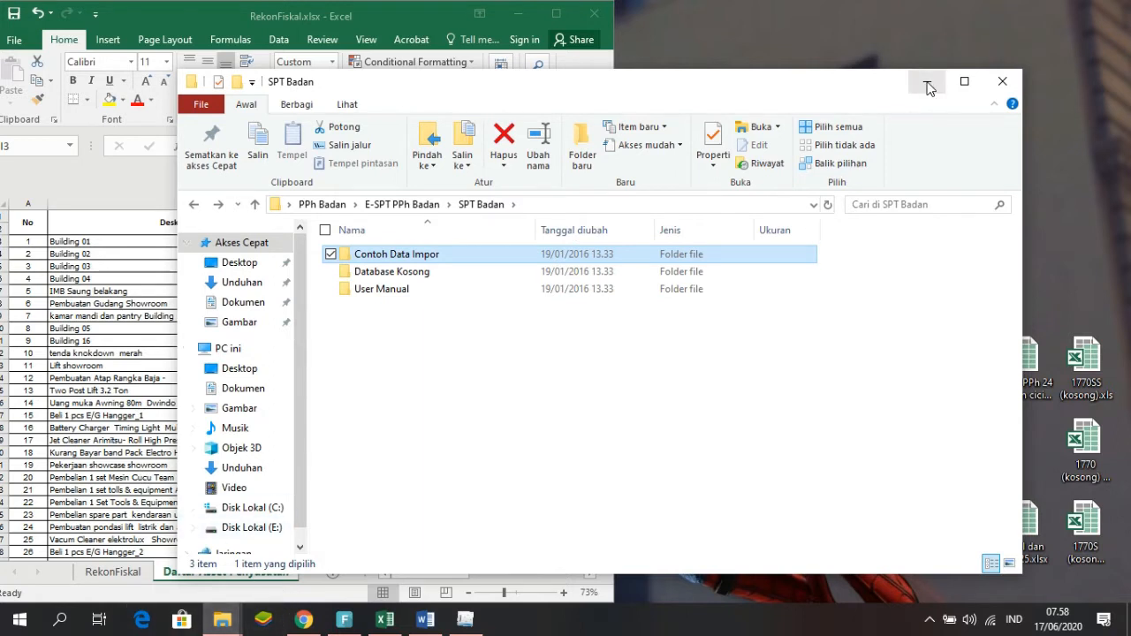
left_click(405, 204)
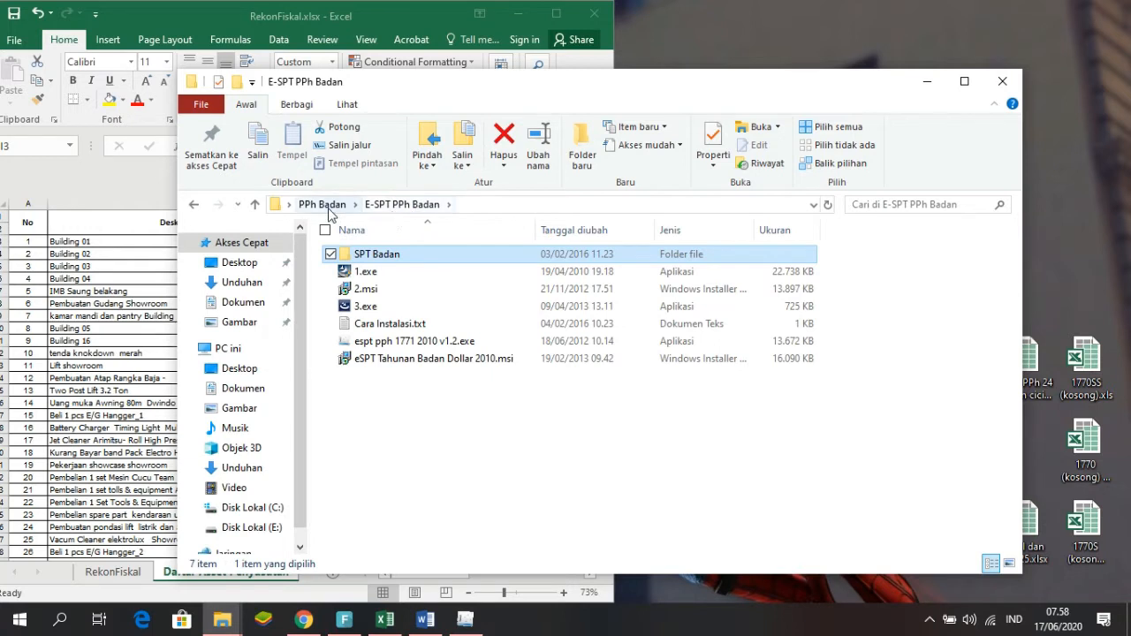
double_click(407, 262)
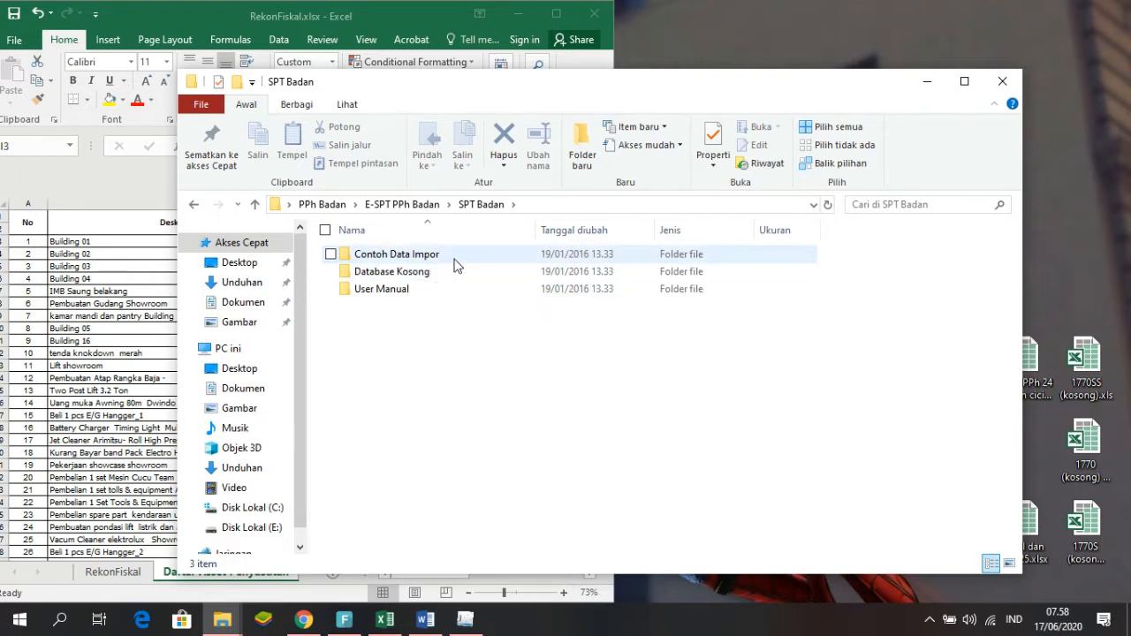
double_click(455, 262)
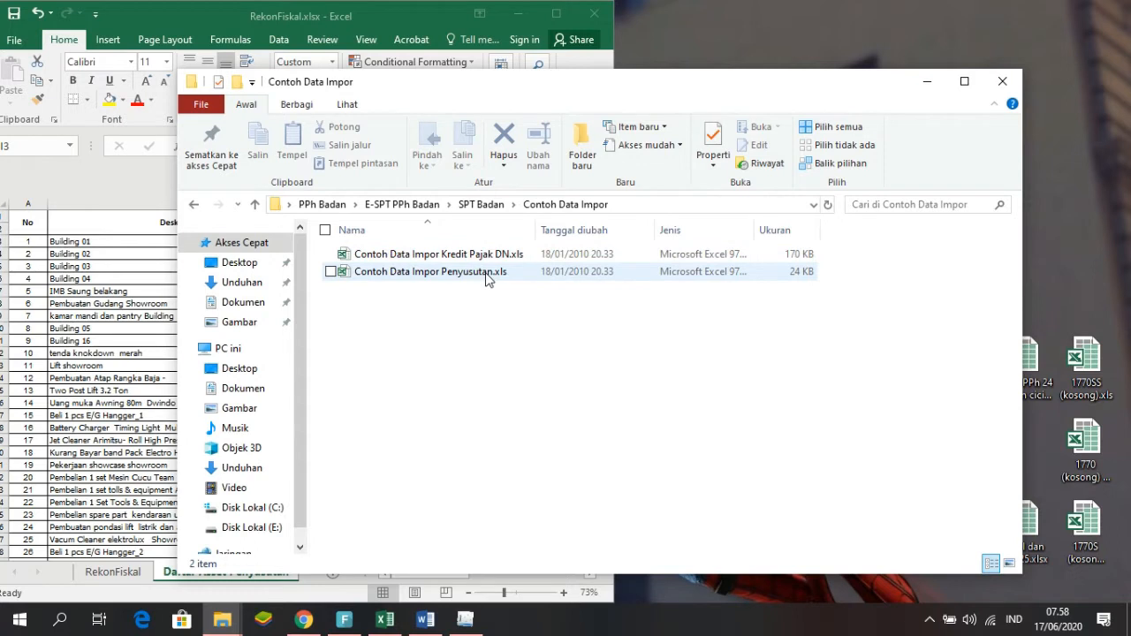
double_click(386, 280)
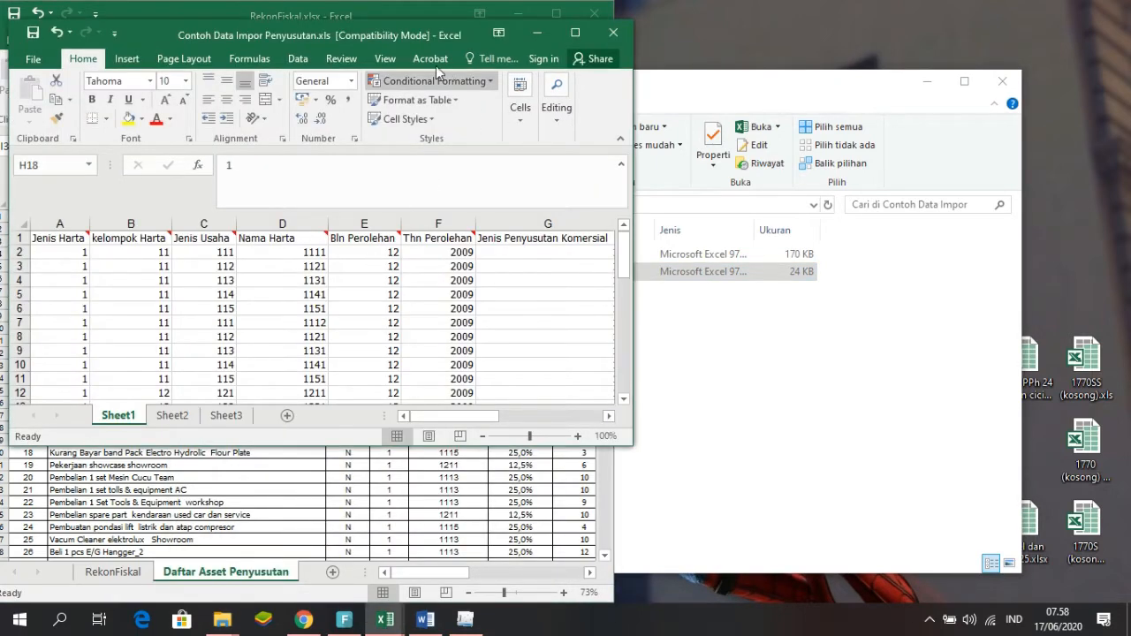
- Place the import template window beside RekonFiskal.xlsx and extend it to the full screen height
left_click_drag(399, 35, 1130, 26)
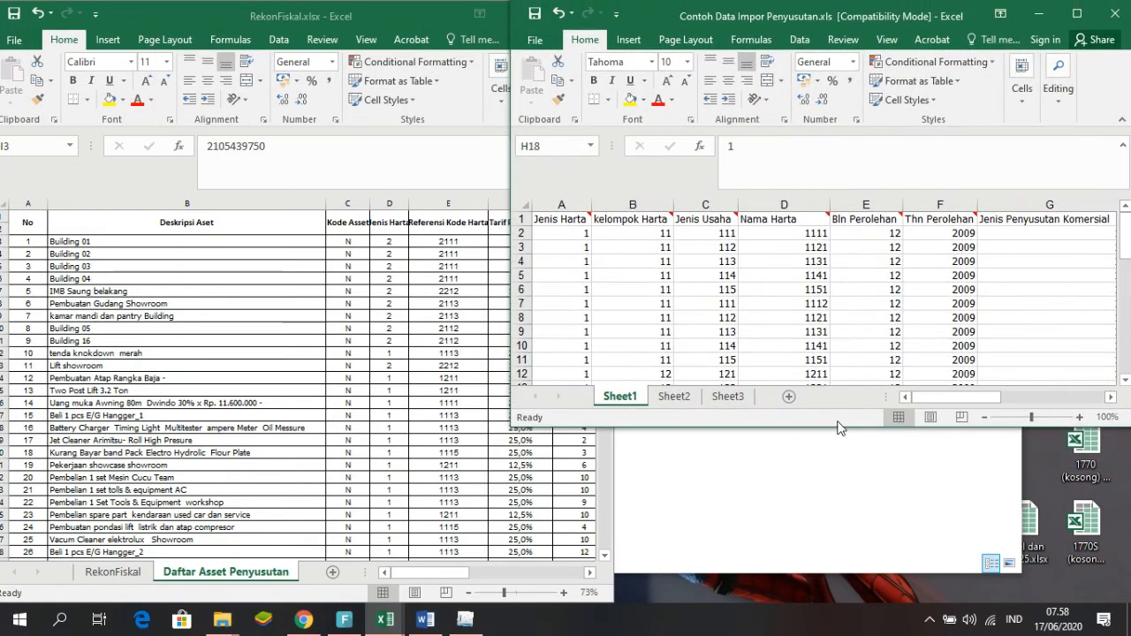
left_click_drag(834, 433, 821, 599)
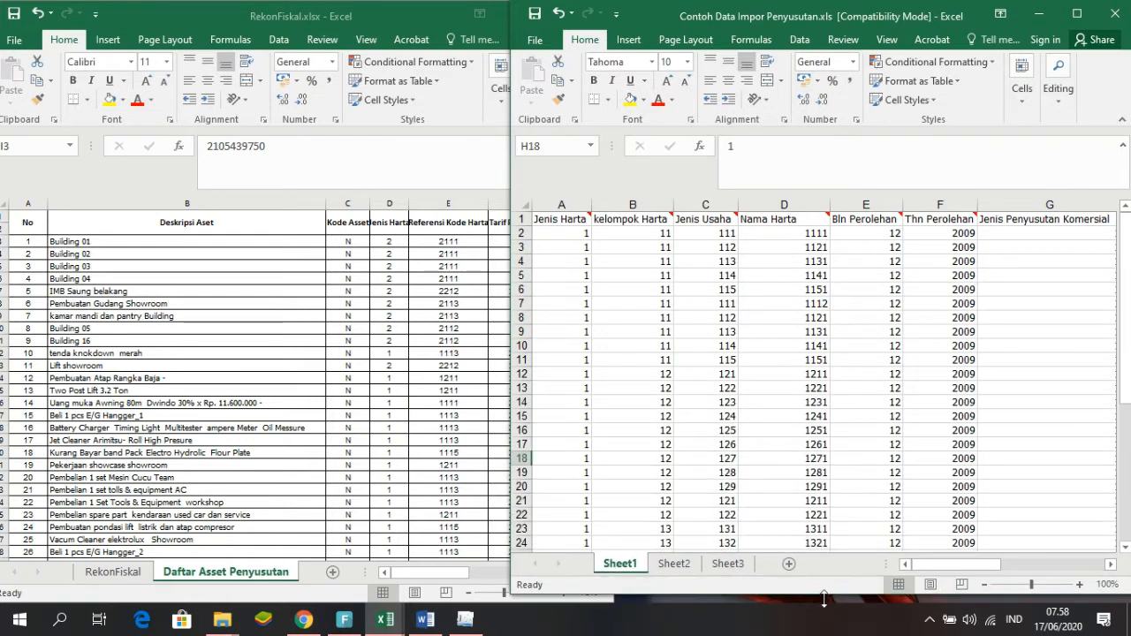
left_click(845, 387)
mouse_move(921, 563)
left_mouse_down()
mouse_move(1039, 557)
mouse_move(913, 572)
left_mouse_up()
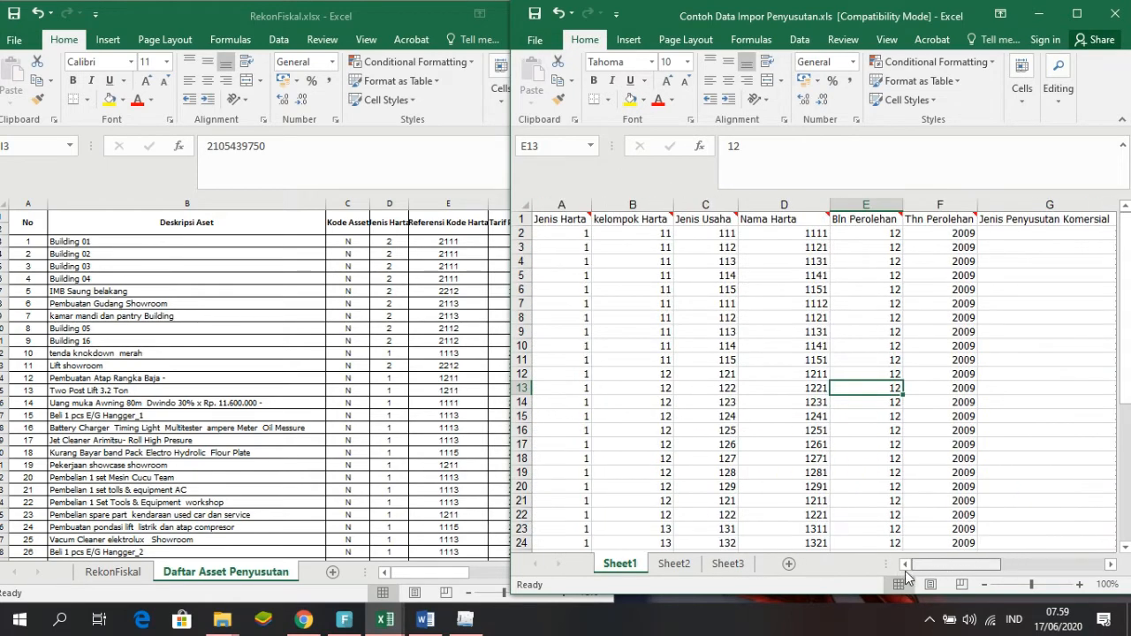
- Clear all sample data below the header row of Sheet1 in the import template, cells A2 to L41
left_click(568, 237)
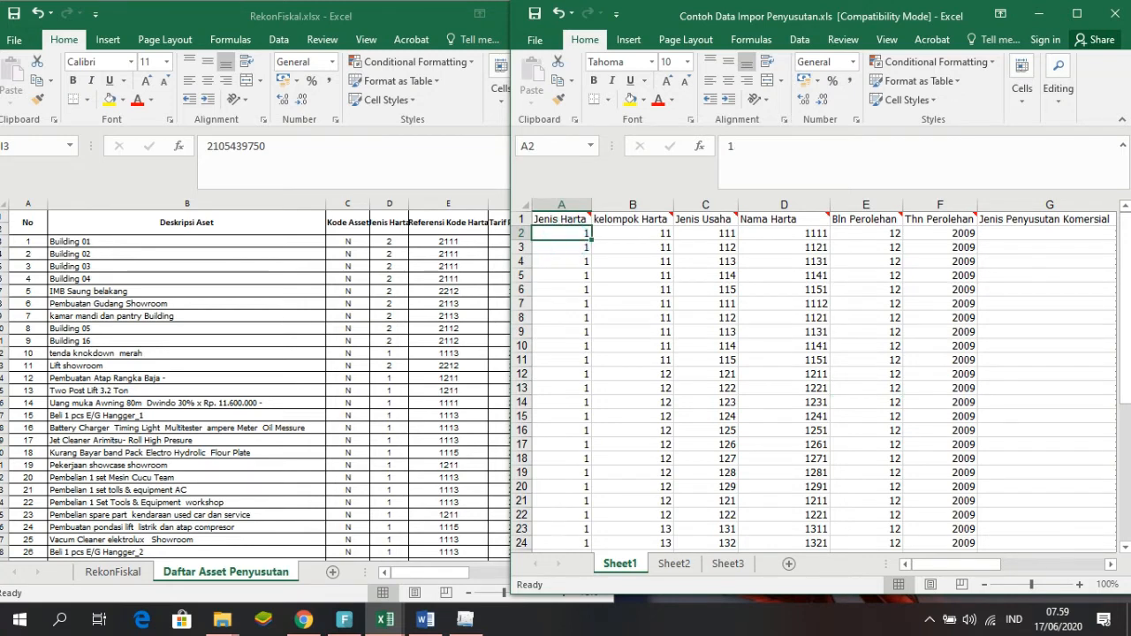
key("ctrl+shift+Right")
key("ctrl+shift+Down")
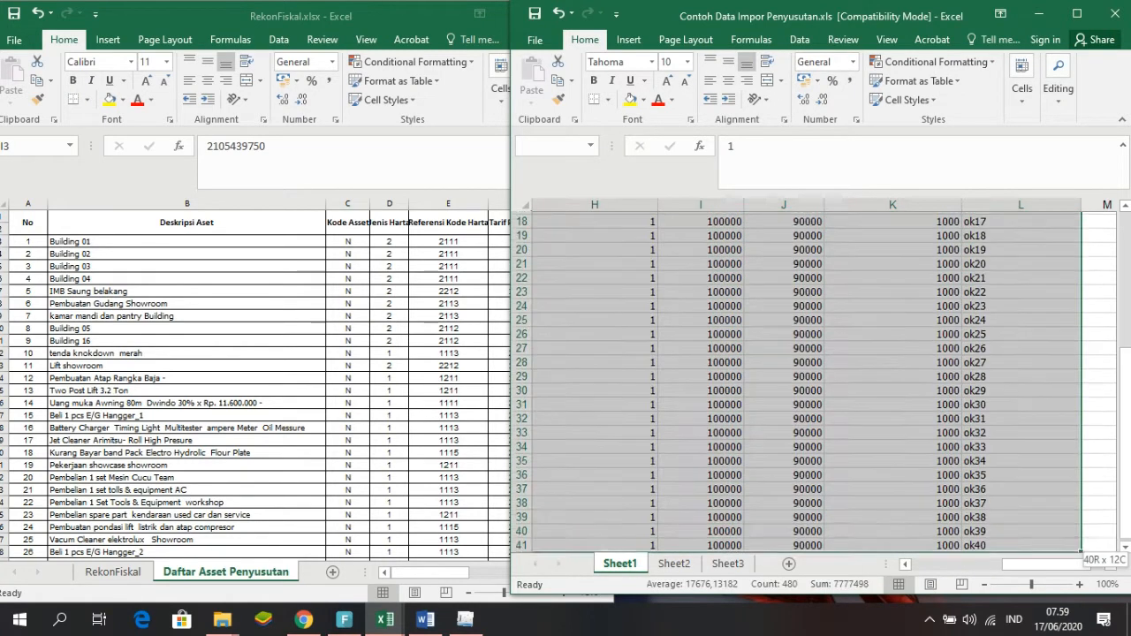
key("Delete")
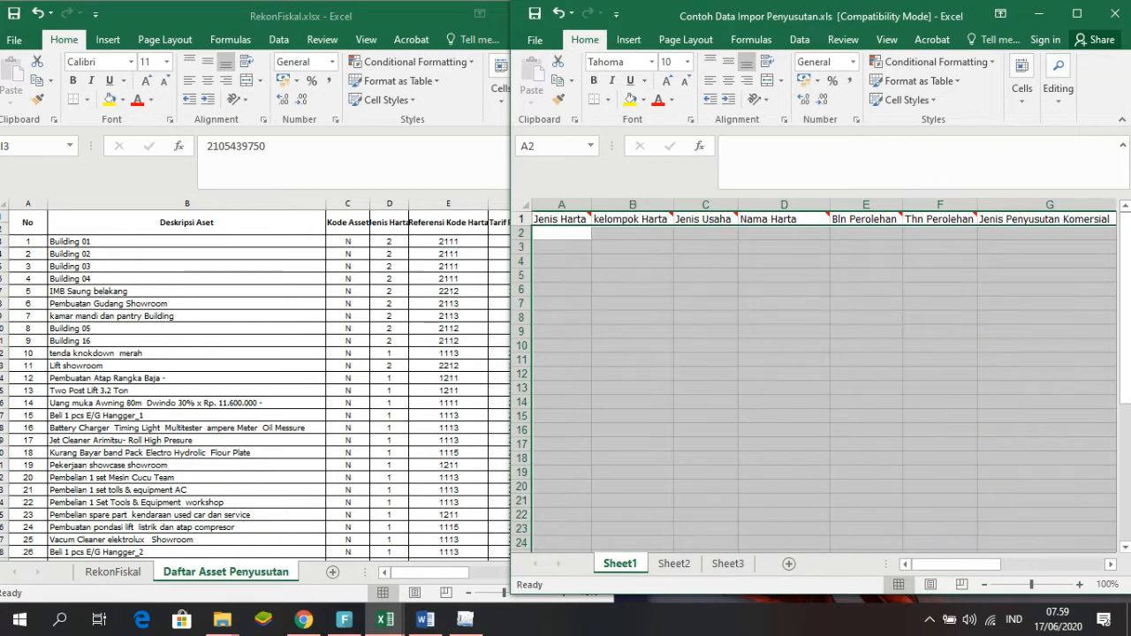
- Examine the import template's columns from Jenis Harta through Nama Harta to Bln Perolehan and Thn Perolehan
left_click(585, 233)
left_click(707, 235)
left_click(793, 233)
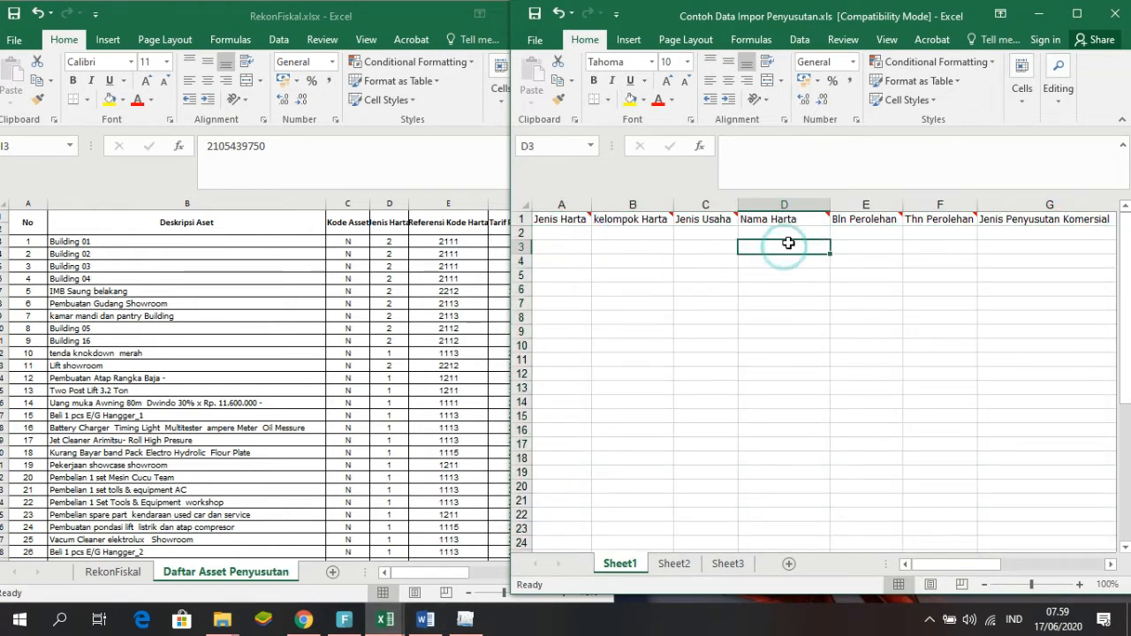
left_click(791, 258)
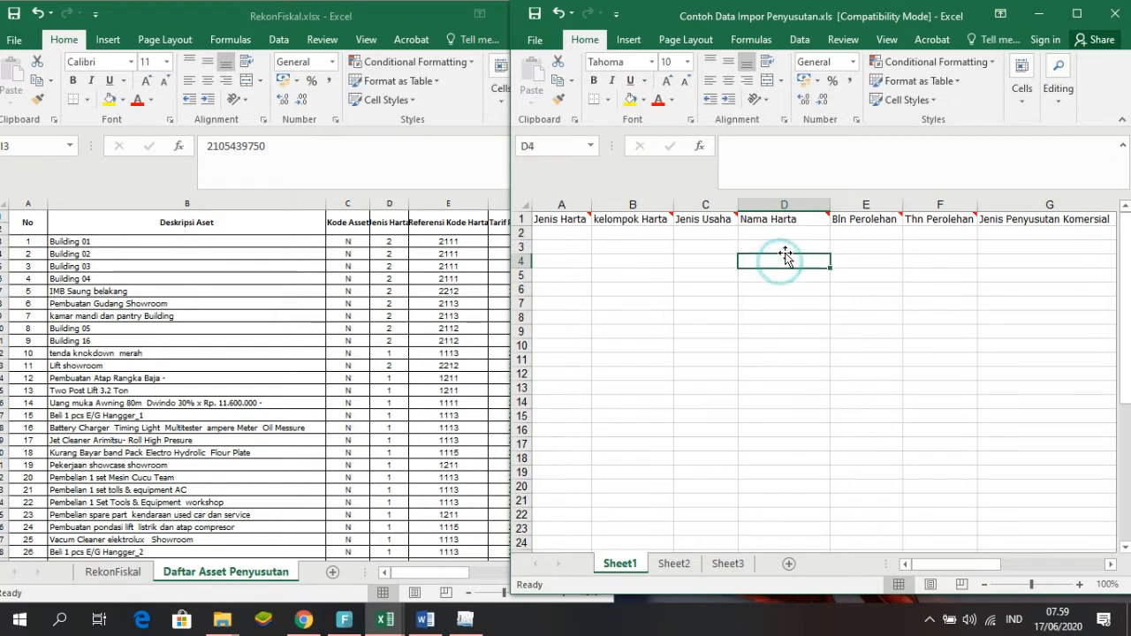
left_click(785, 239)
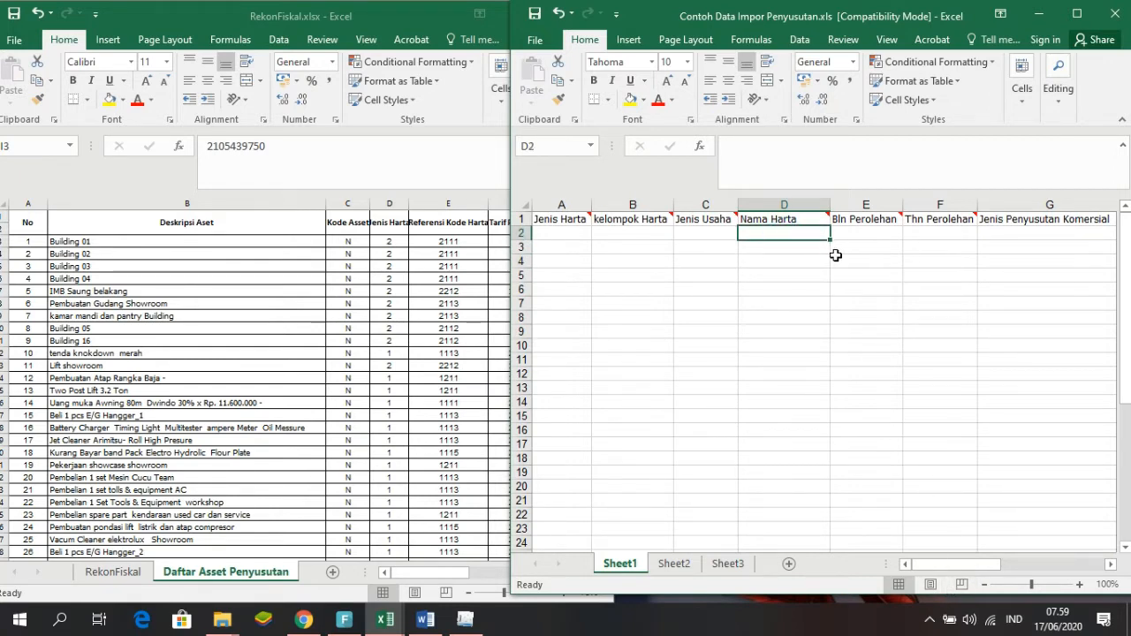
left_click(858, 235)
left_click(924, 234)
left_click(874, 231)
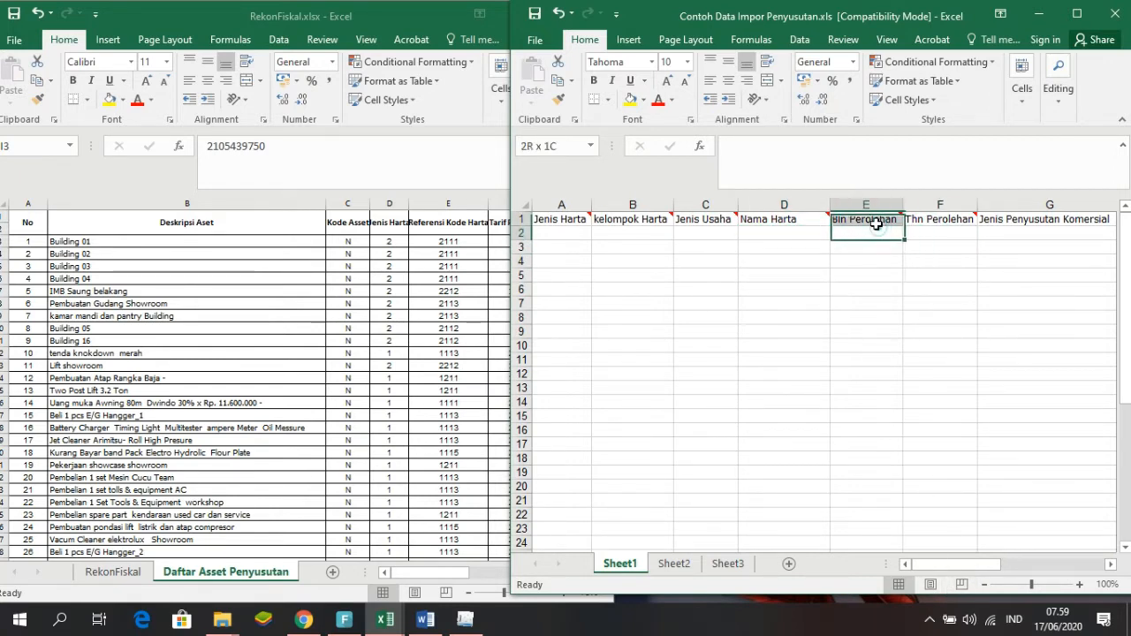
- Locate the Bulan Perolehan and Tahun Perolehan columns in the Daftar Asset Penyusutan sheet of RekonFiskal.xlsx
left_click(343, 257)
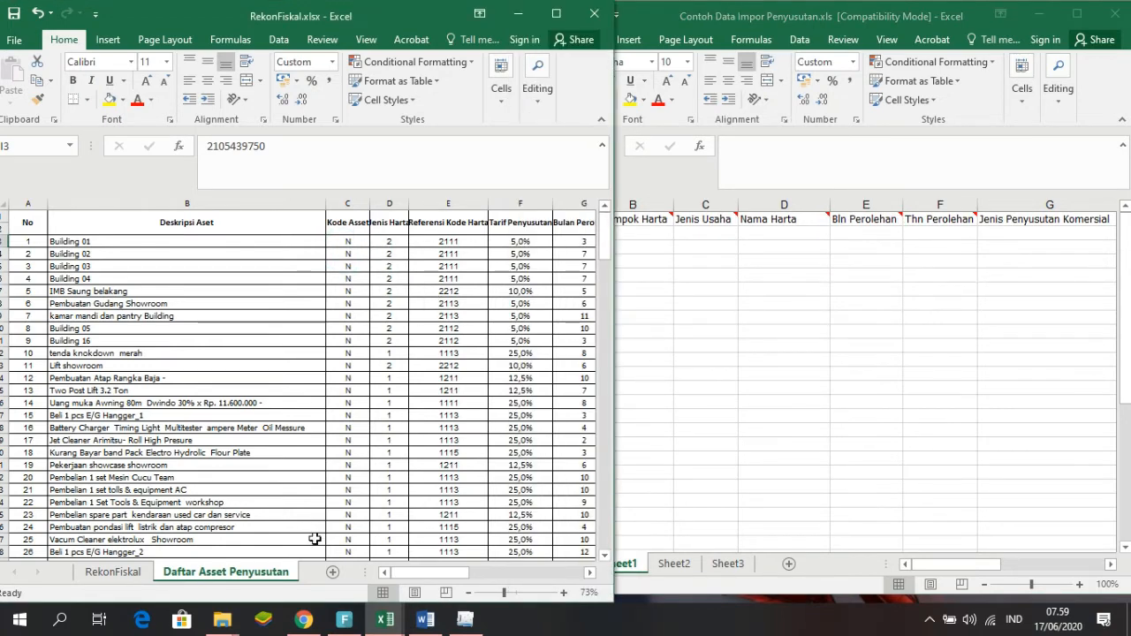
left_click_drag(419, 569, 470, 579)
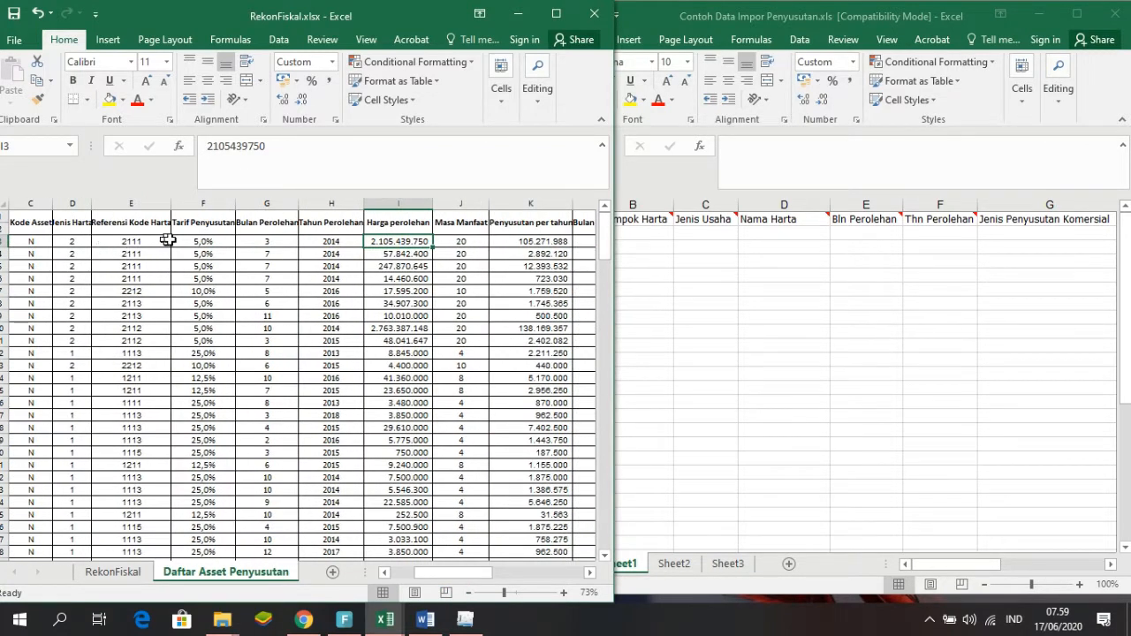
left_click(258, 243)
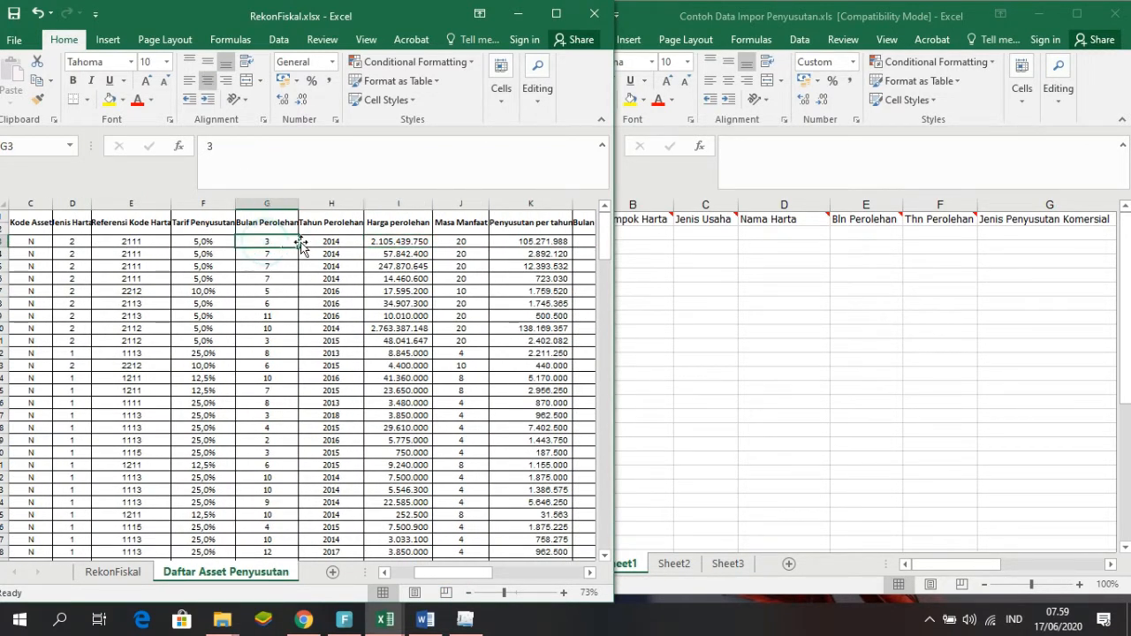
left_click(333, 242)
left_click(265, 243)
key("ctrl+shift+Right")
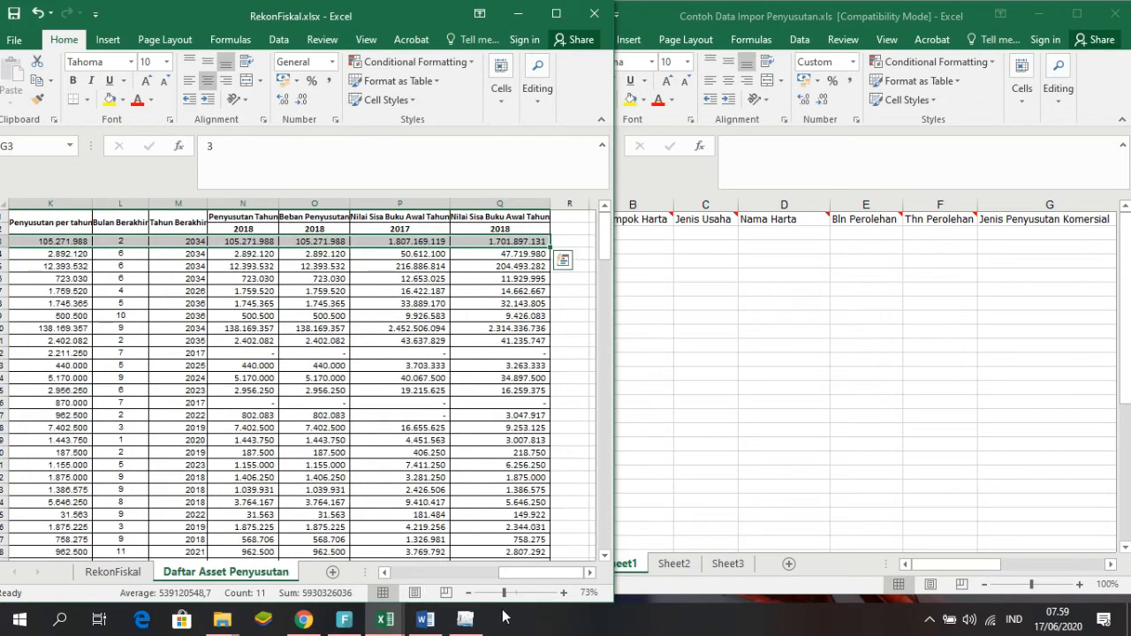
key("ctrl+shift+Left")
key("Right")
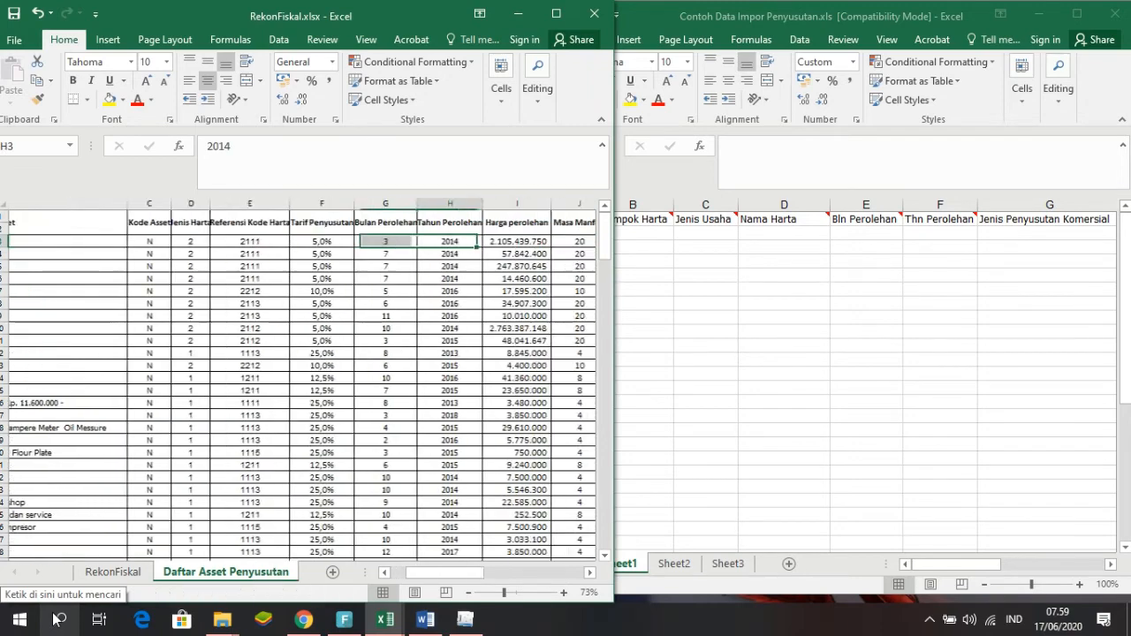
key("Left")
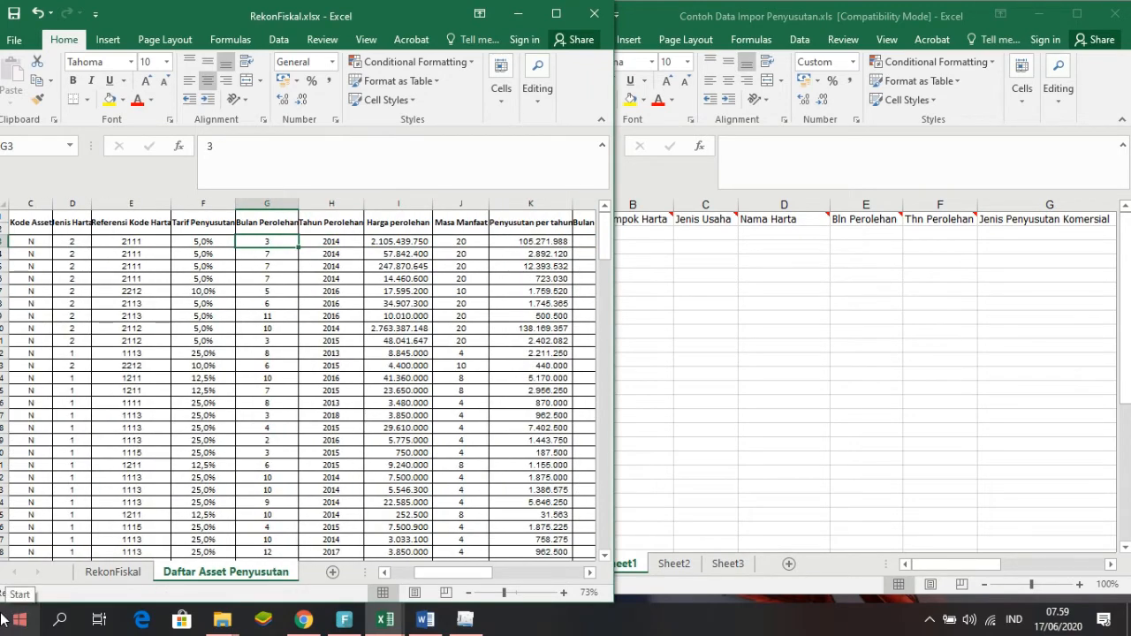
key("ctrl+Right")
key("ctrl+Left")
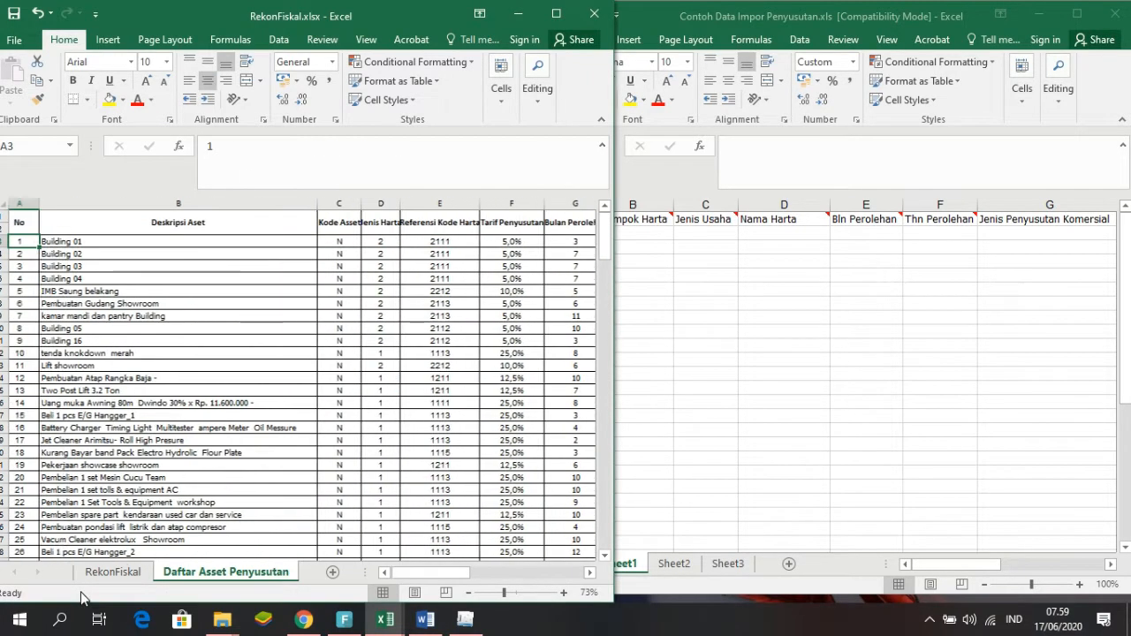
- Copy the Bulan Perolehan and Tahun Perolehan values of all assets in Daftar Asset Penyusutan, from row 3 to the last row
key("Right")
key("Right")
key("Right")
key("Right")
key("Right")
key("Right")
key("Right")
key("Right")
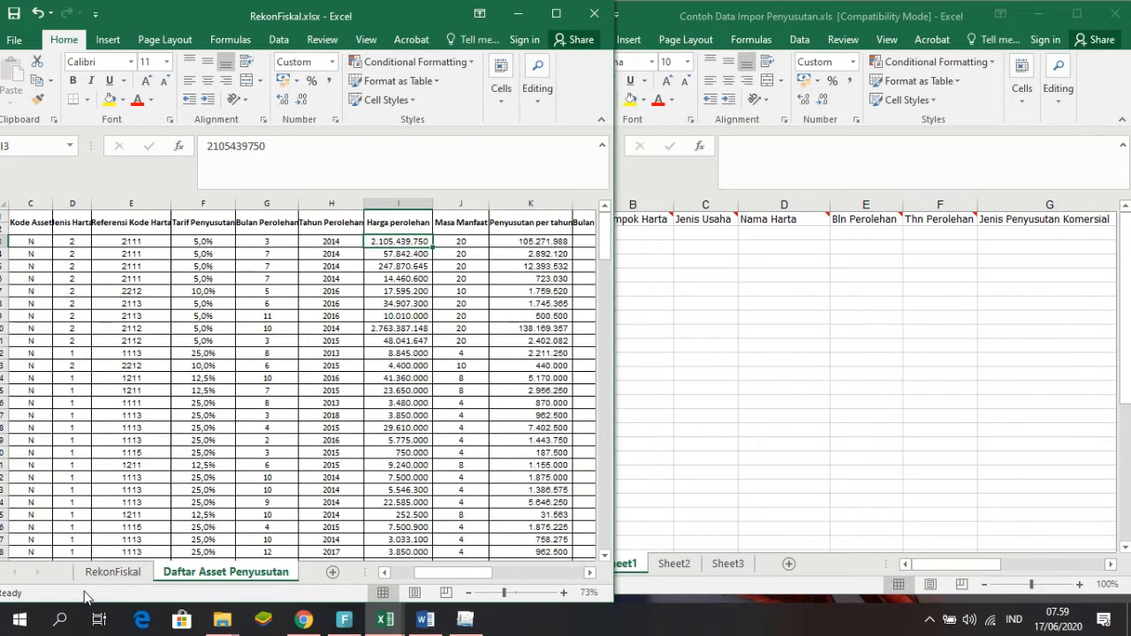
key("Right")
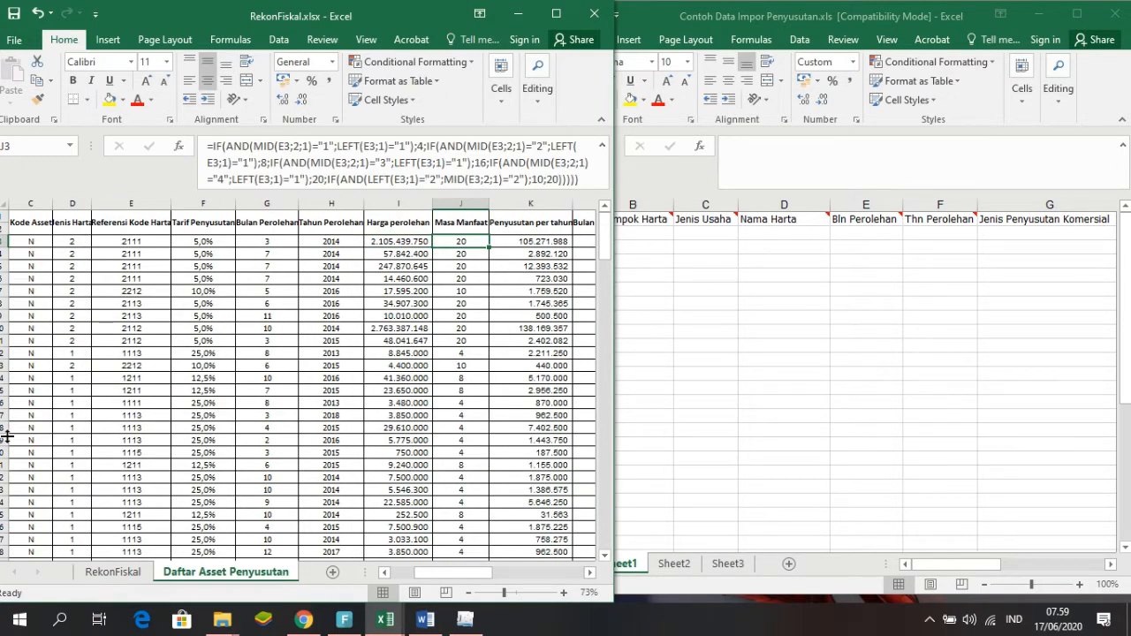
key("Left")
key("Left")
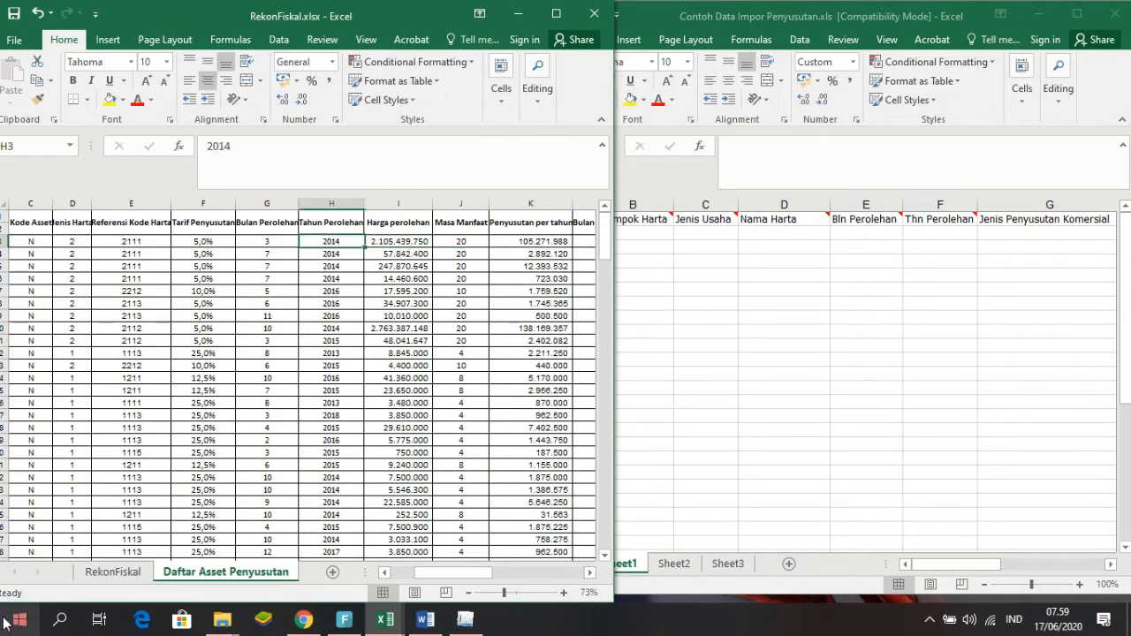
key("Left")
key("Left")
key("Right")
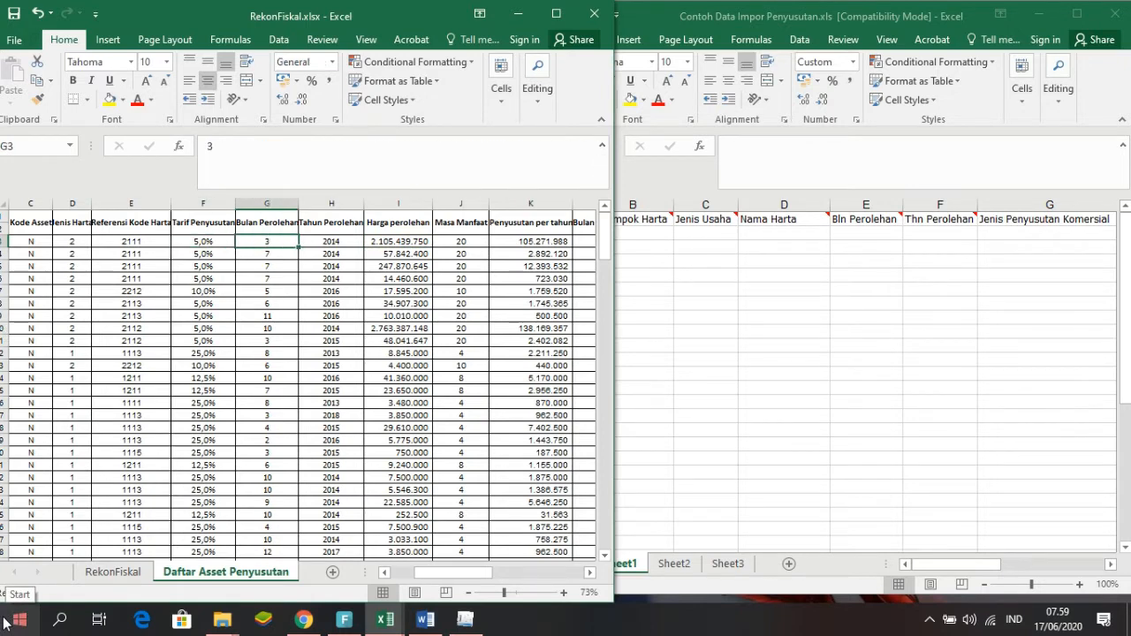
key("shift+Right")
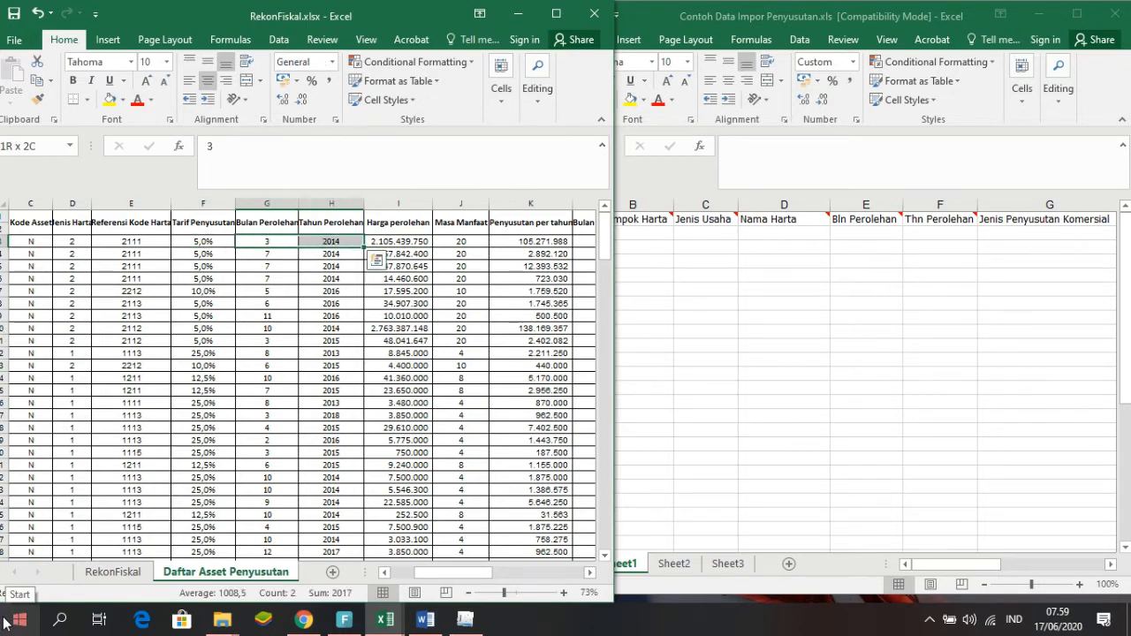
key("ctrl+shift+Down")
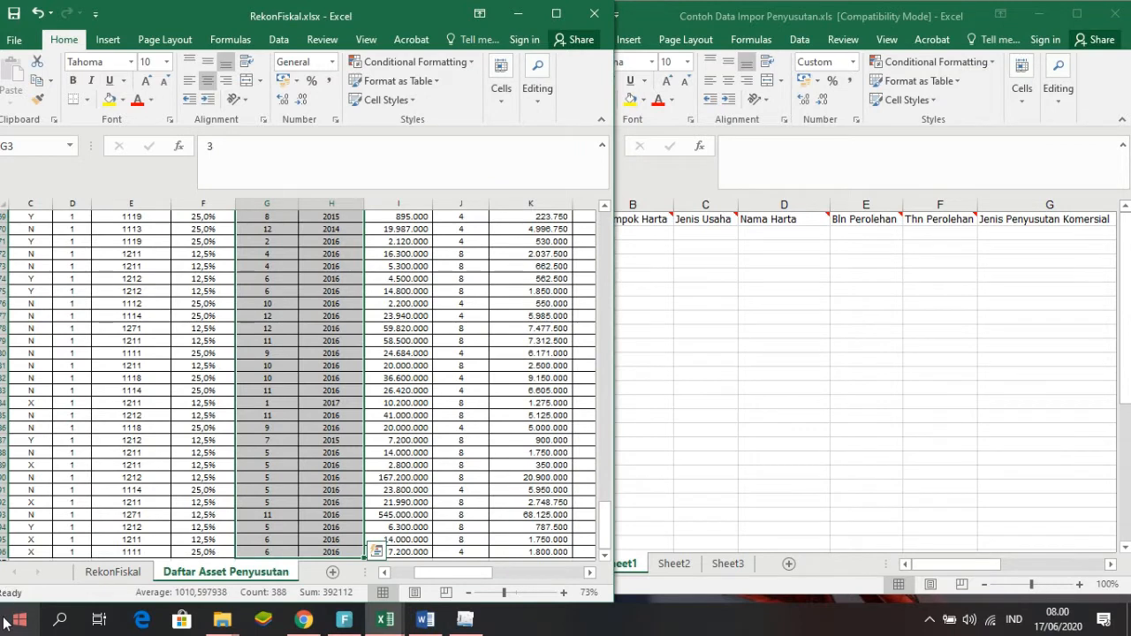
key("ctrl+c")
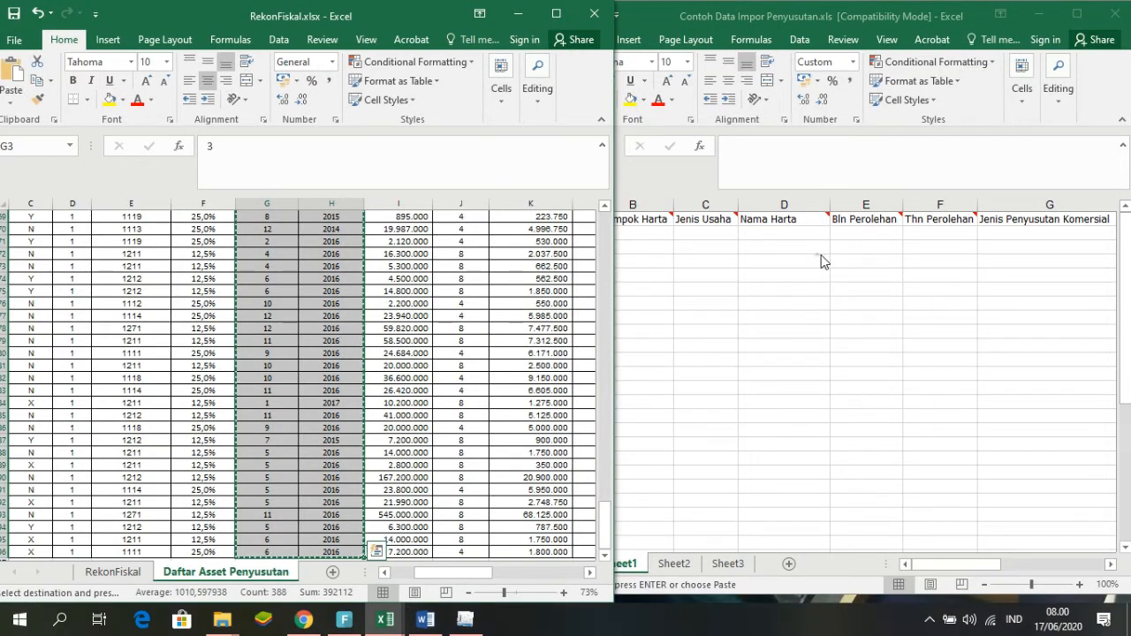
- Paste the copied months and years as values only into the import template's Bln Perolehan and Thn Perolehan columns, starting at E2
left_click(865, 235)
key("Left")
key("Right")
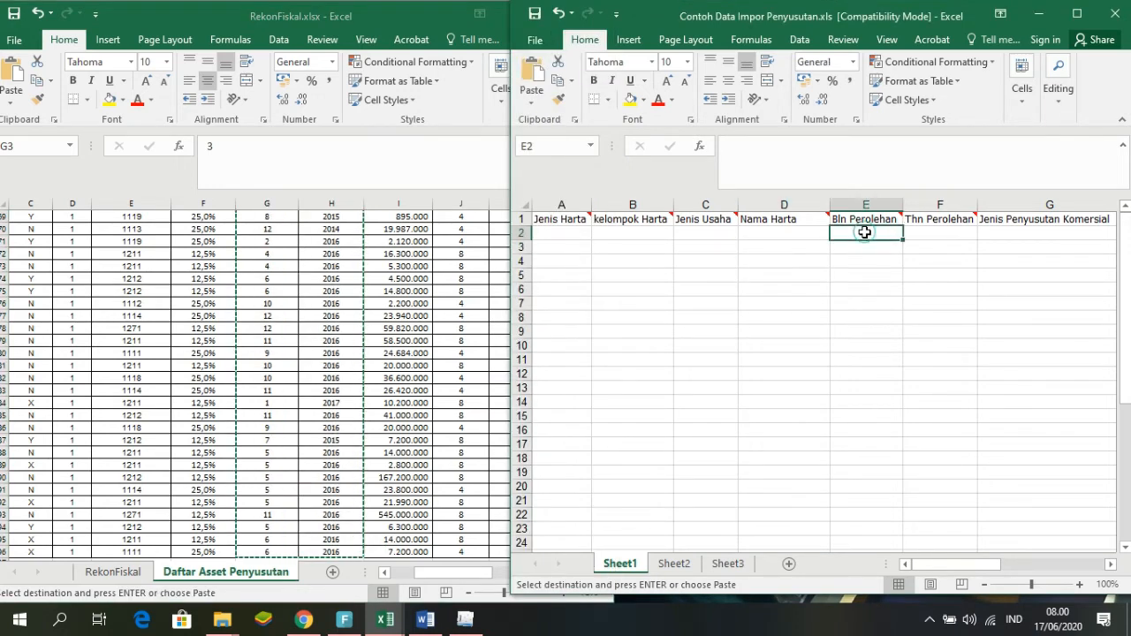
left_click(863, 232)
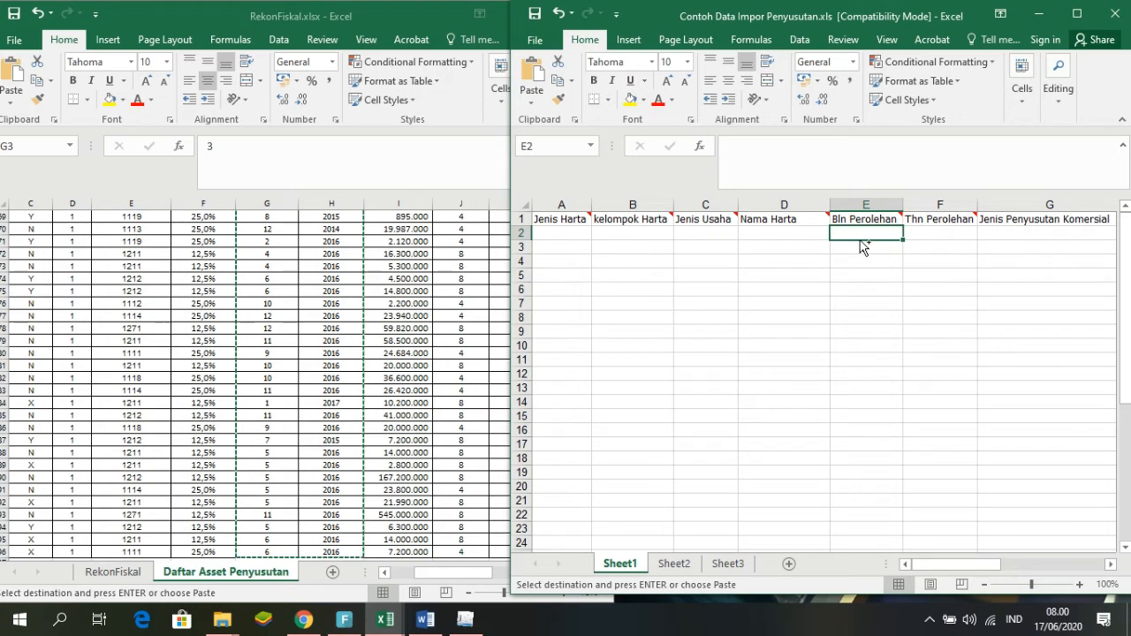
key("ctrl+alt+v")
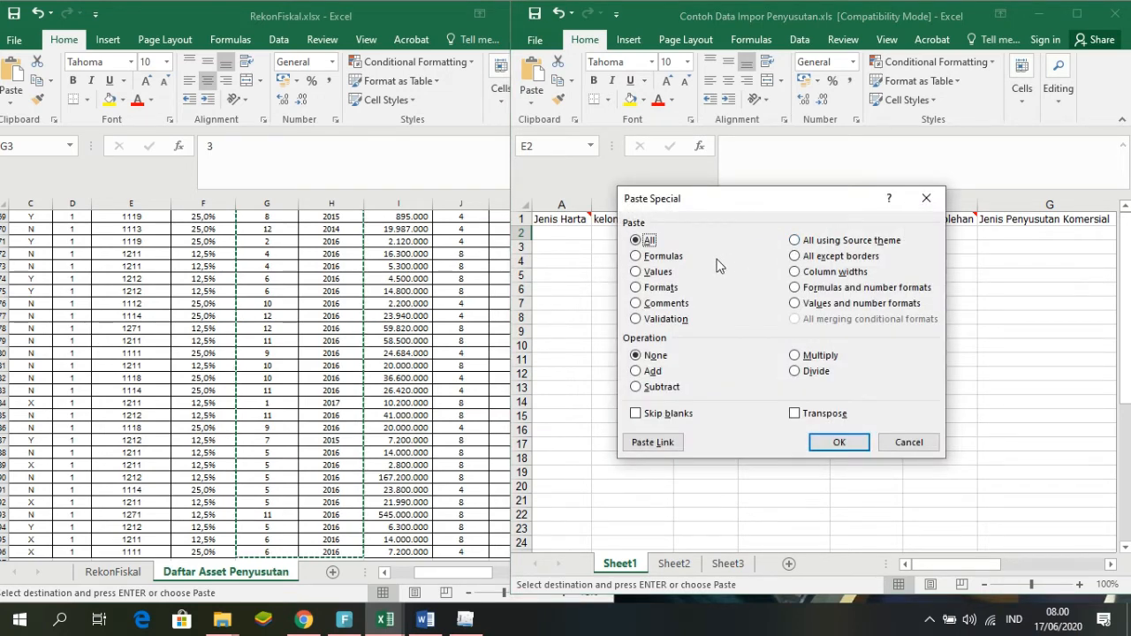
left_click(659, 274)
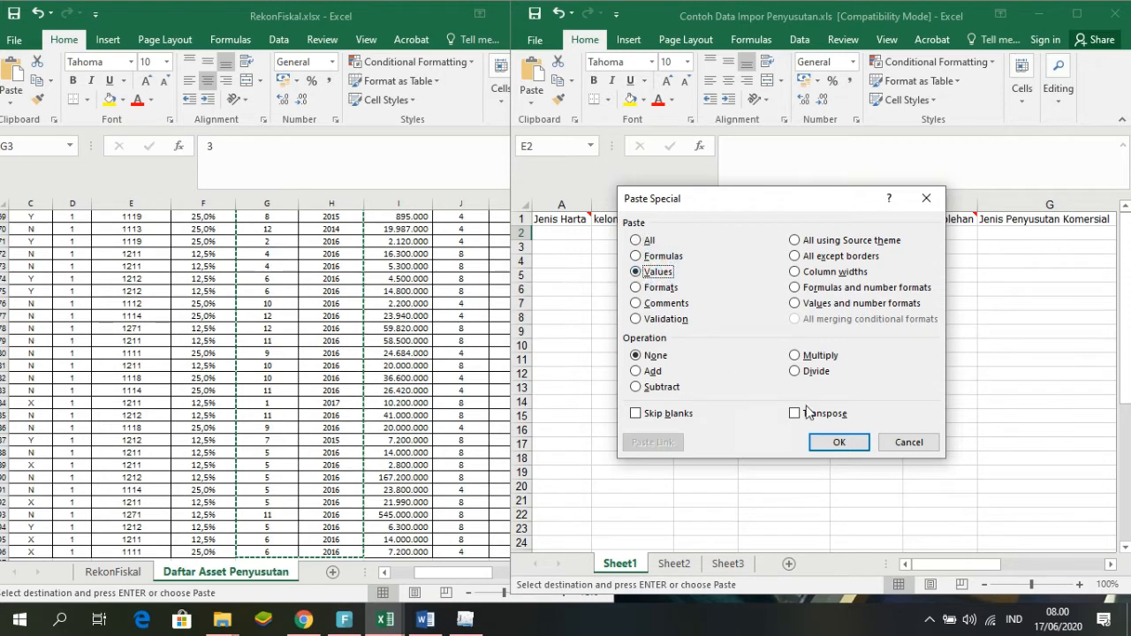
left_click(848, 443)
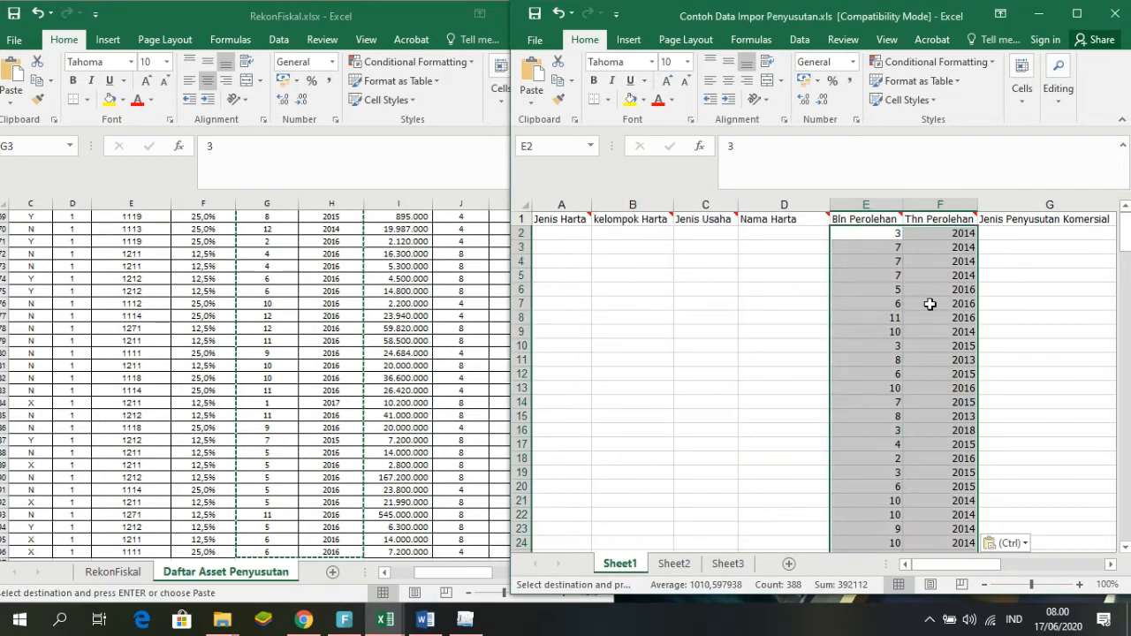
- Examine the template's Jenis Penyusutan Komersial and Fiskal columns and check the Metode Penyusutan in Tugas Tutorial ESPT Badan 2018.doc
left_click(1031, 282)
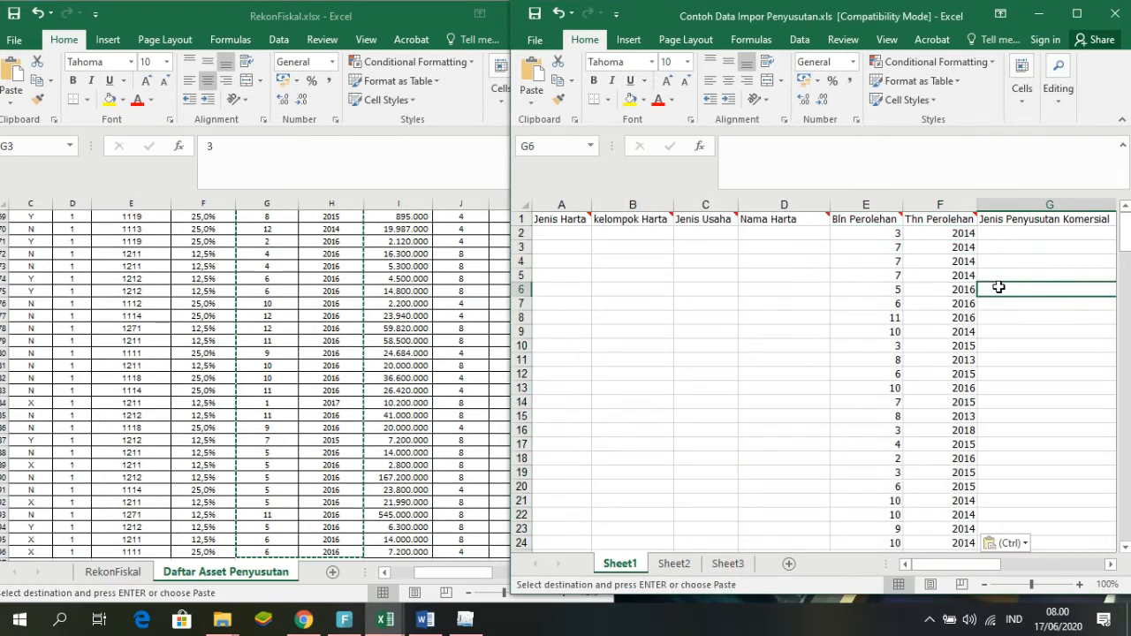
left_click_drag(927, 570, 999, 565)
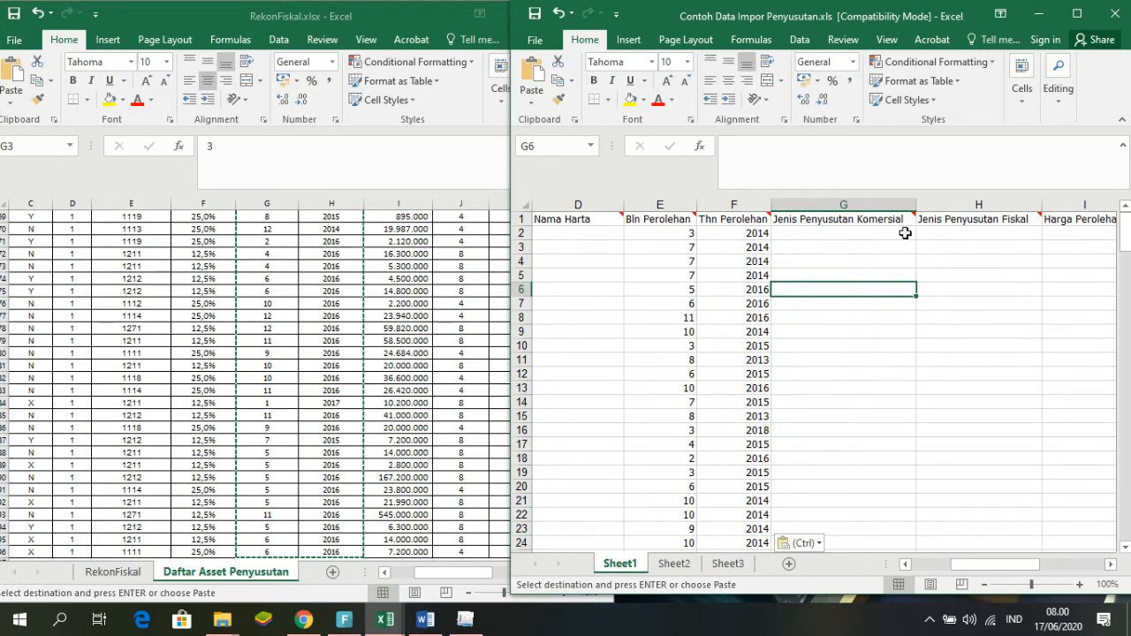
mouse_move(912, 216)
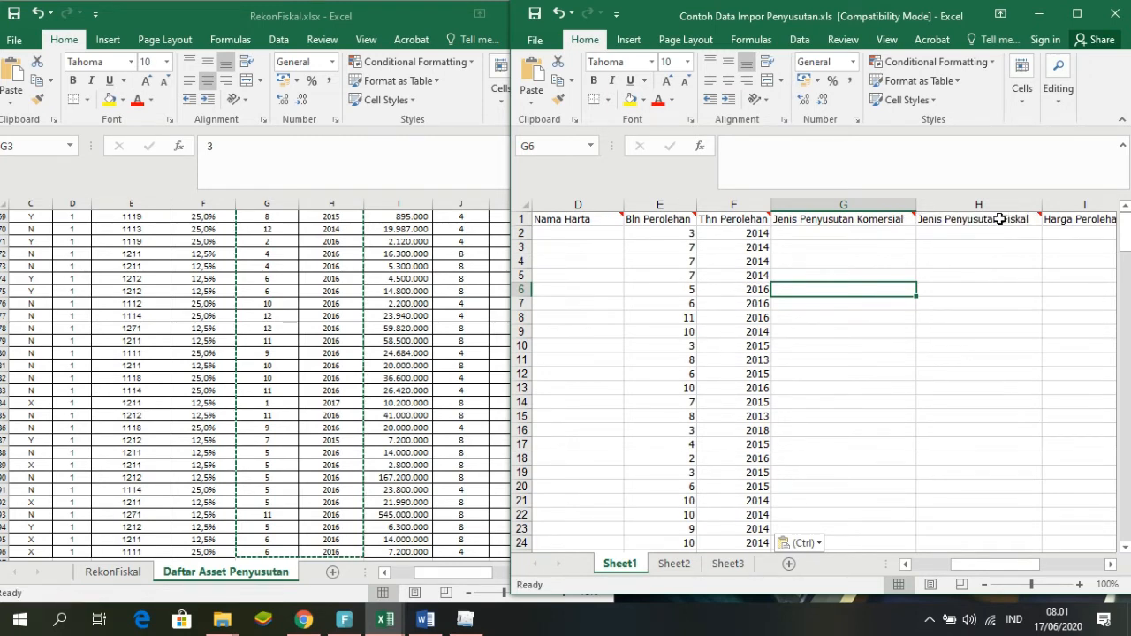
left_click_drag(998, 569, 1004, 569)
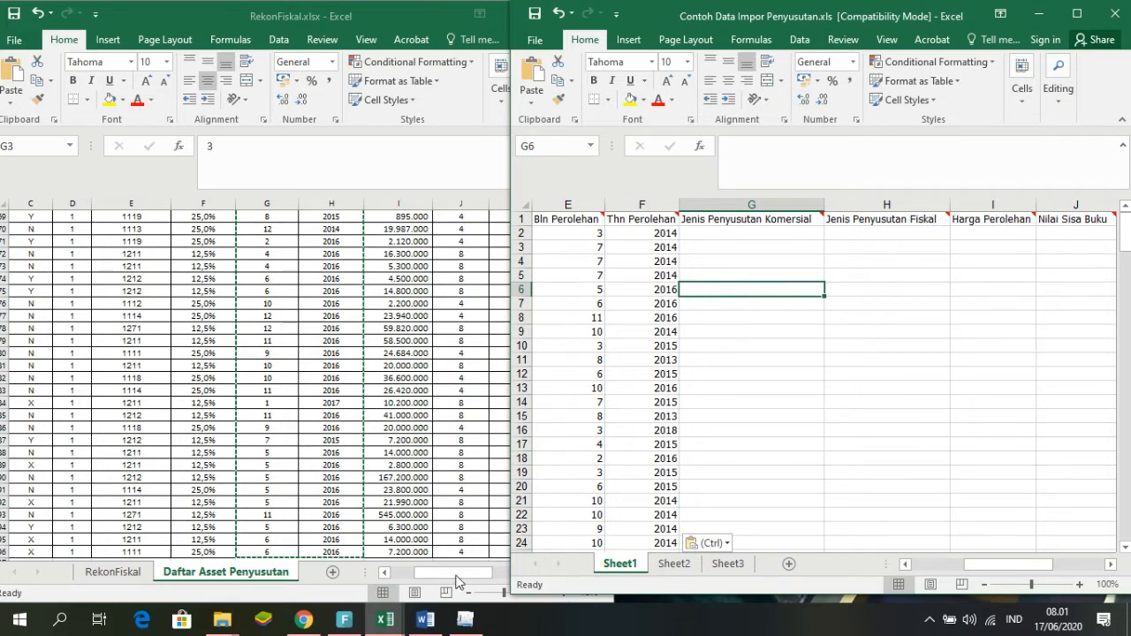
left_click(425, 621)
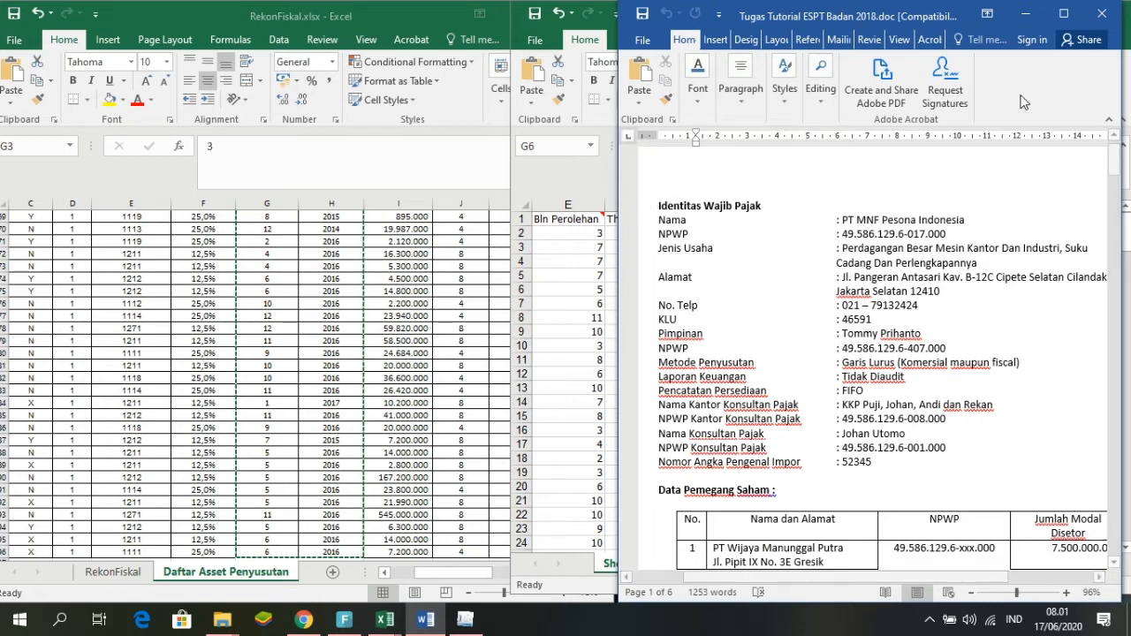
left_click(1024, 13)
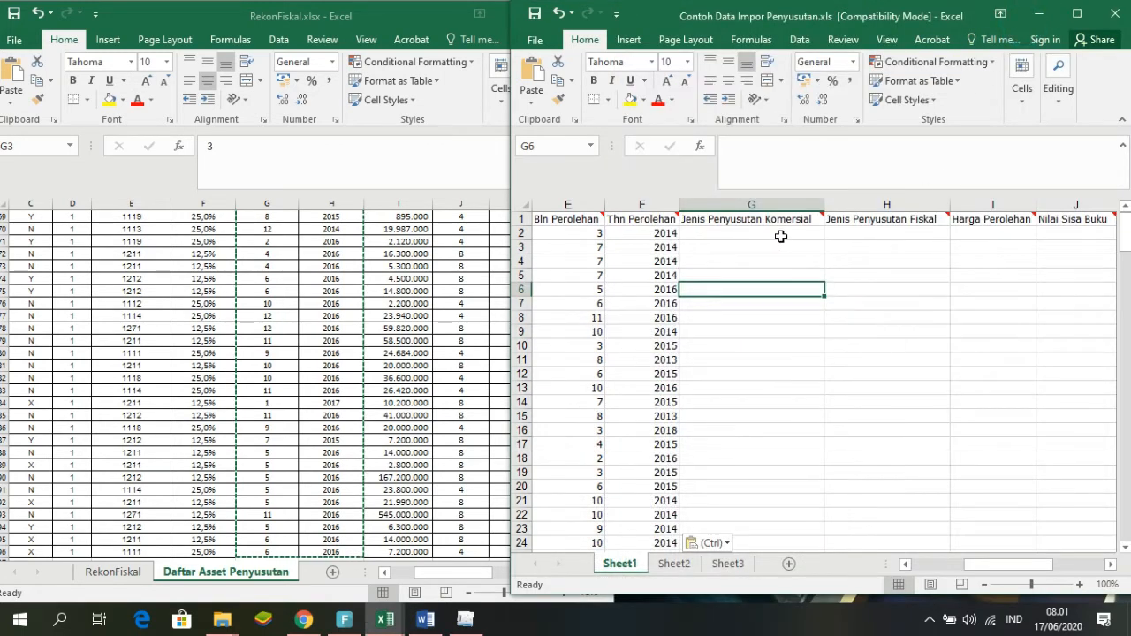
- Enter code 1 for both Jenis Penyusutan Komersial in G2 and Jenis Penyusutan Fiskal in H2 of the import template
left_click(776, 235)
mouse_move(774, 216)
type("1")
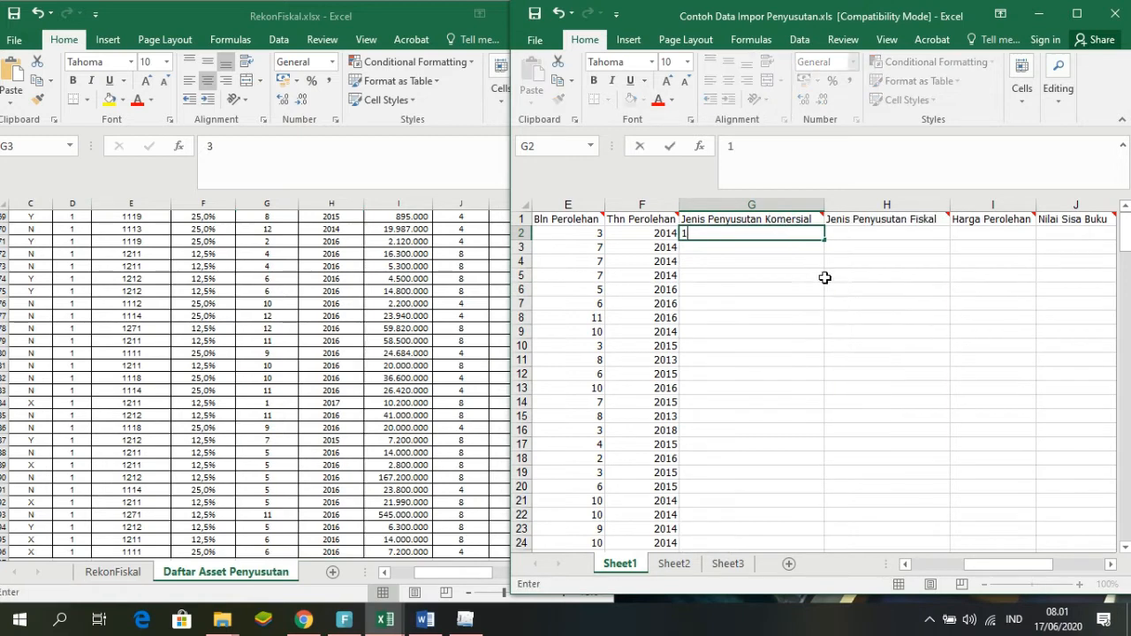
left_click(875, 231)
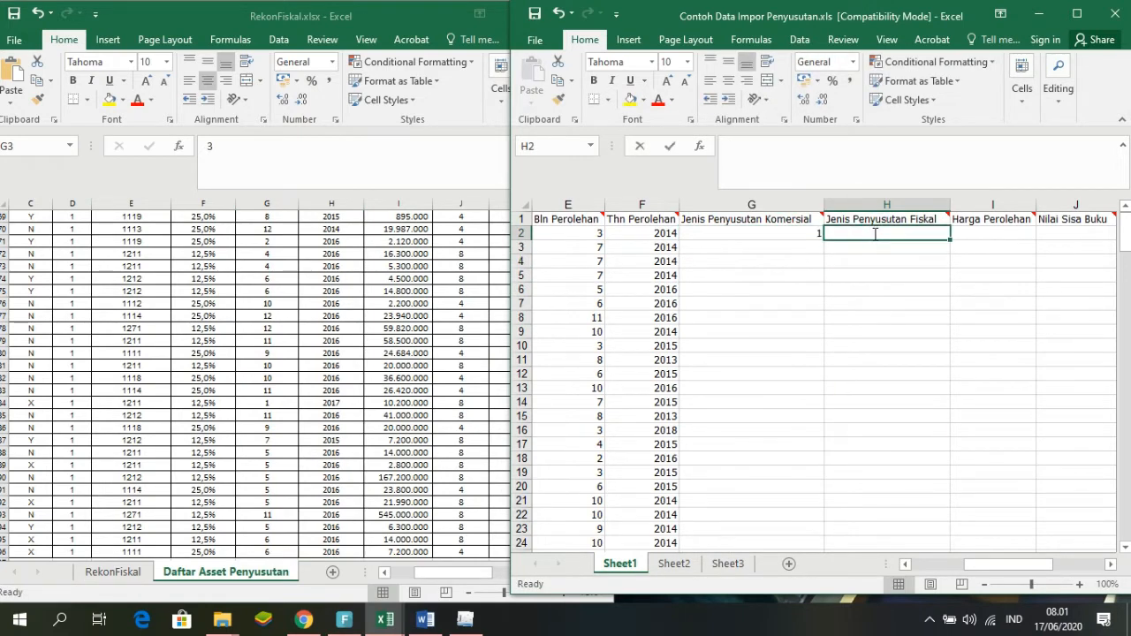
type("1")
mouse_move(822, 218)
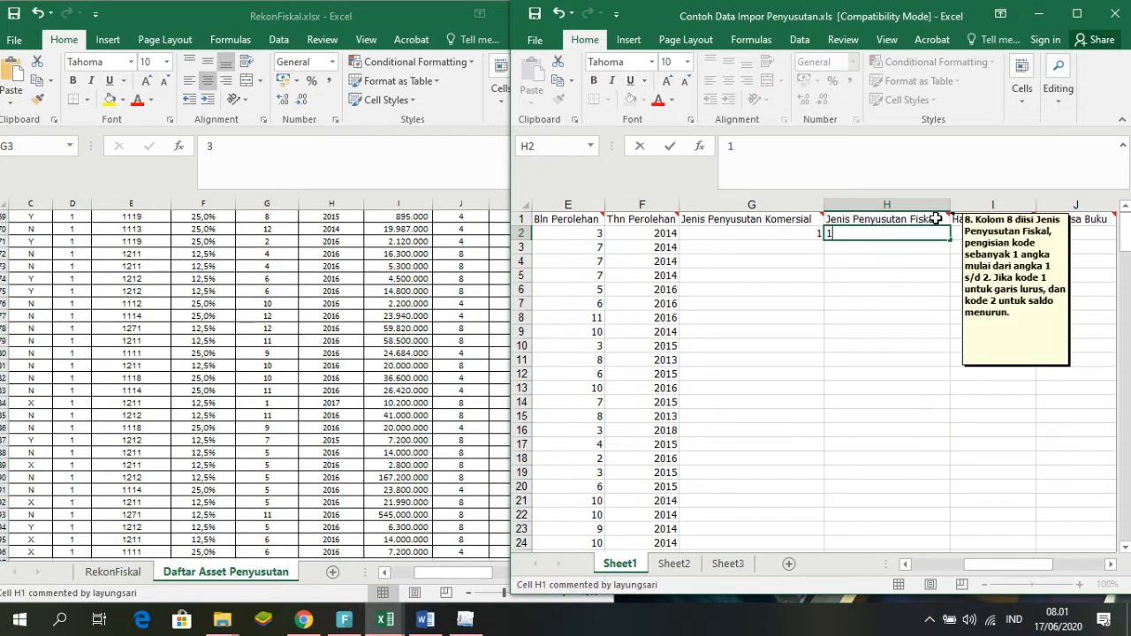
- Fill code 1 from G2 and H2 down both depreciation type columns for every asset row
left_click(818, 238)
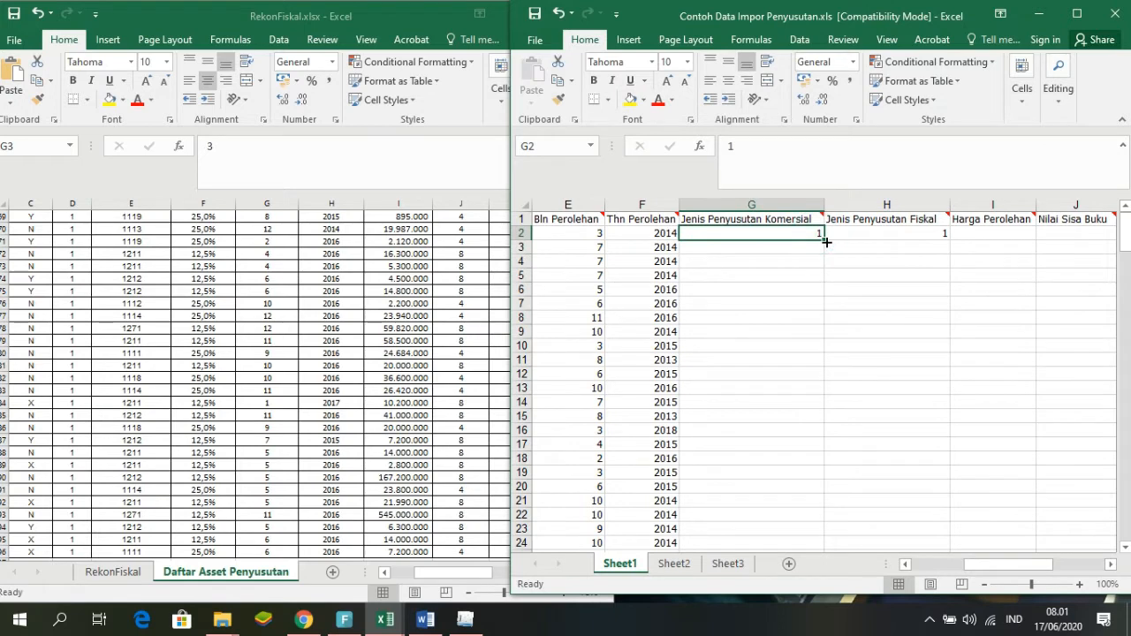
double_click(824, 241)
left_click(897, 233)
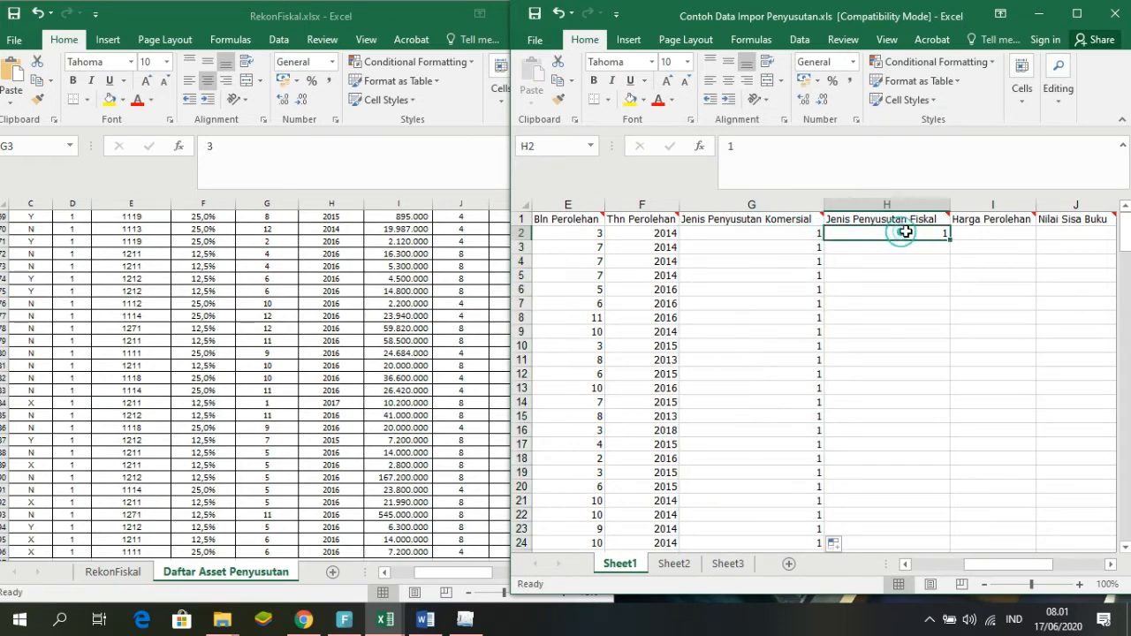
double_click(950, 238)
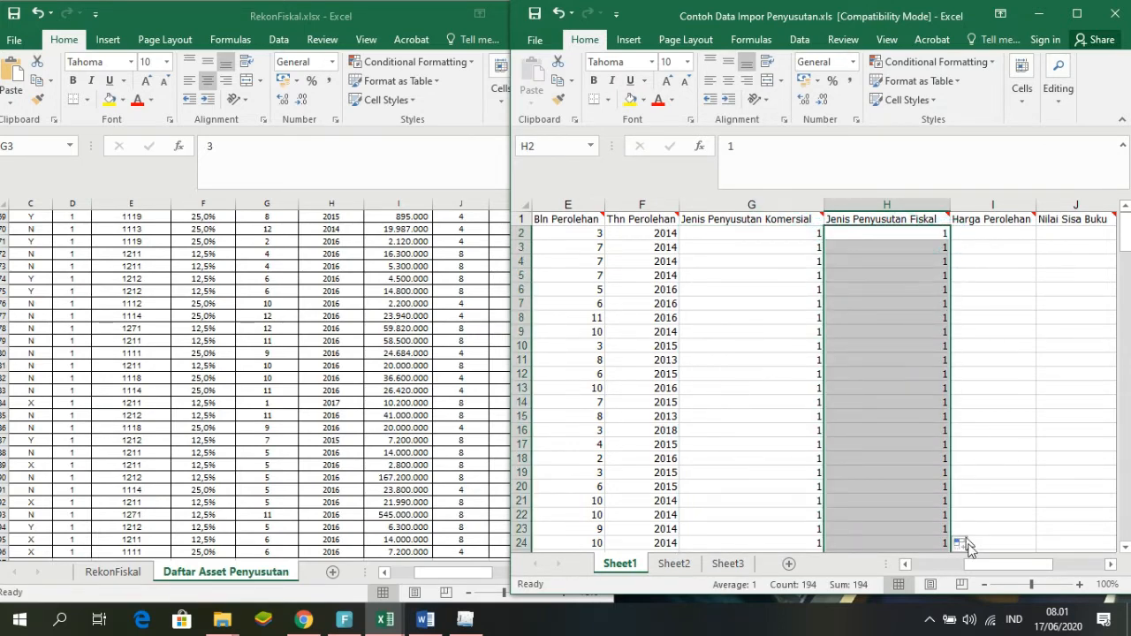
- Copy all Harga perolehan values from I3 down to the last asset row in RekonFiskal.xlsx's Daftar Asset Penyusutan sheet
left_click_drag(1008, 565, 1033, 570)
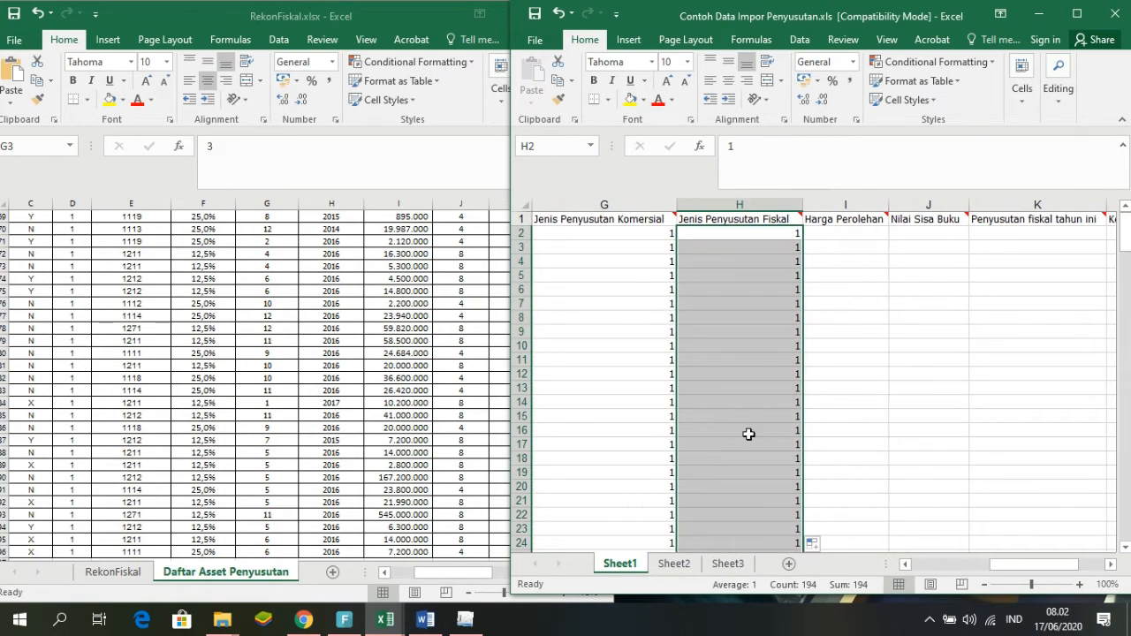
left_click(403, 345)
scroll(399, 331, "down", 12)
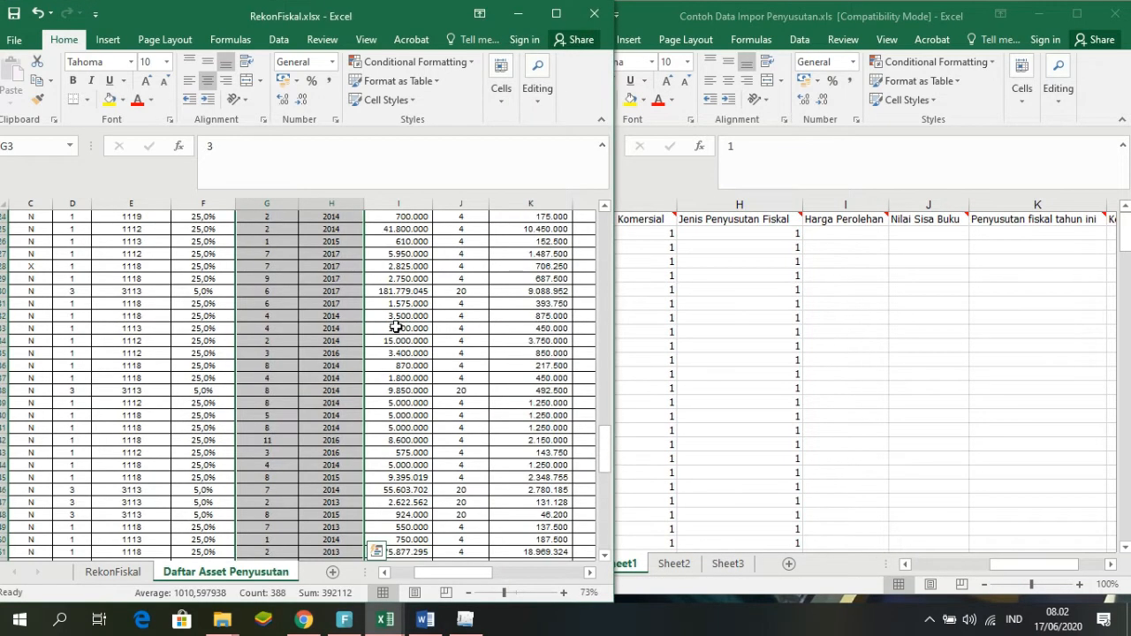
scroll(396, 327, "up", 20)
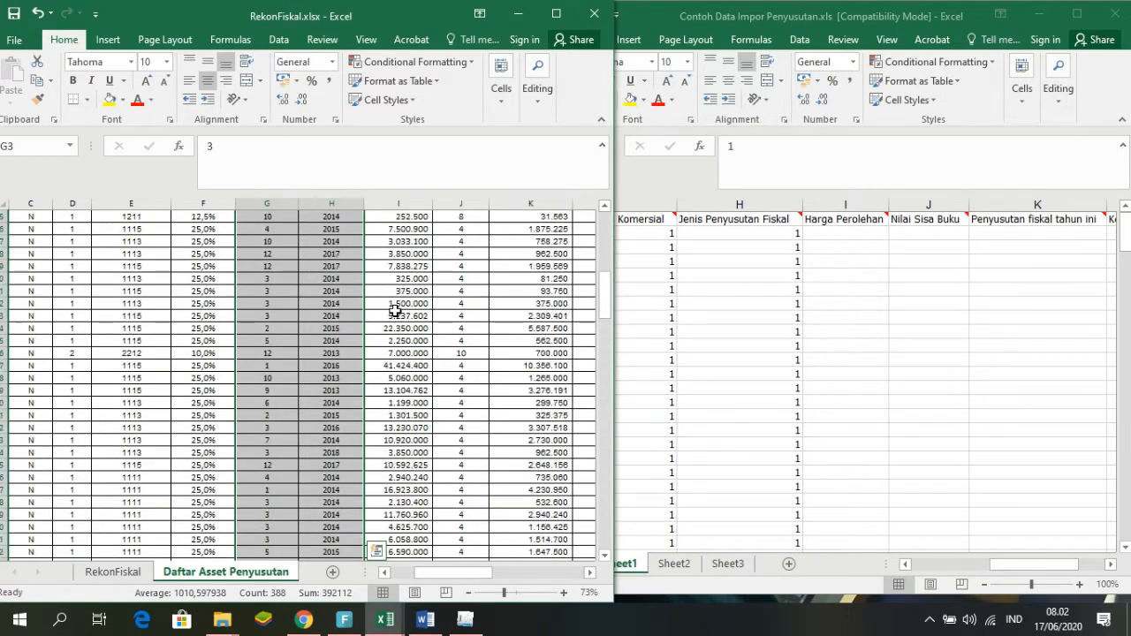
left_click(401, 254)
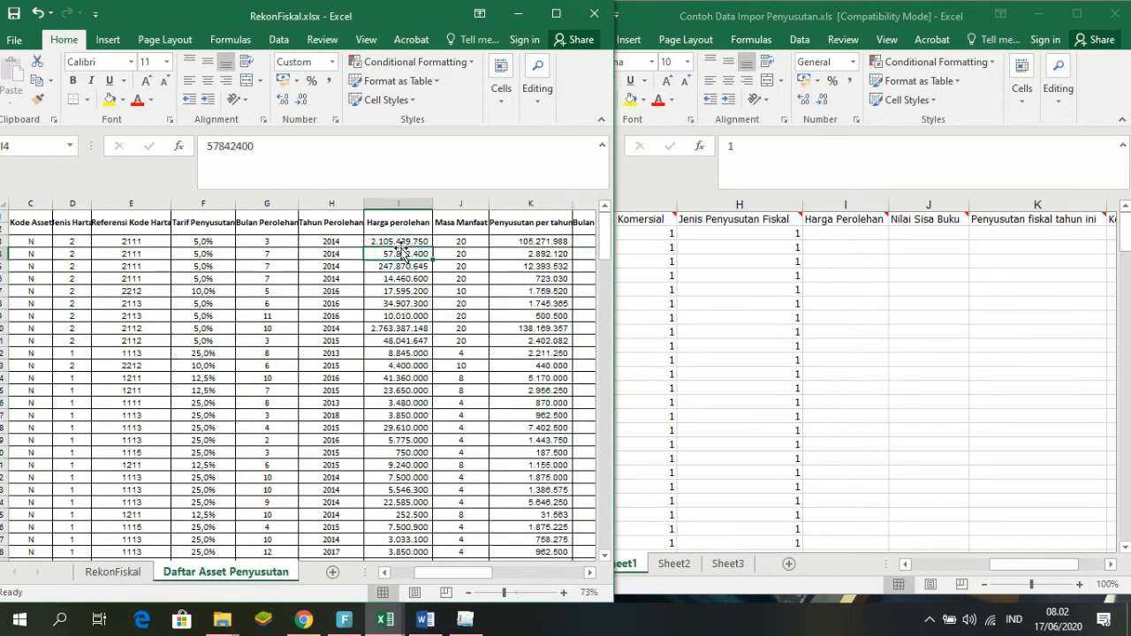
left_click(411, 241)
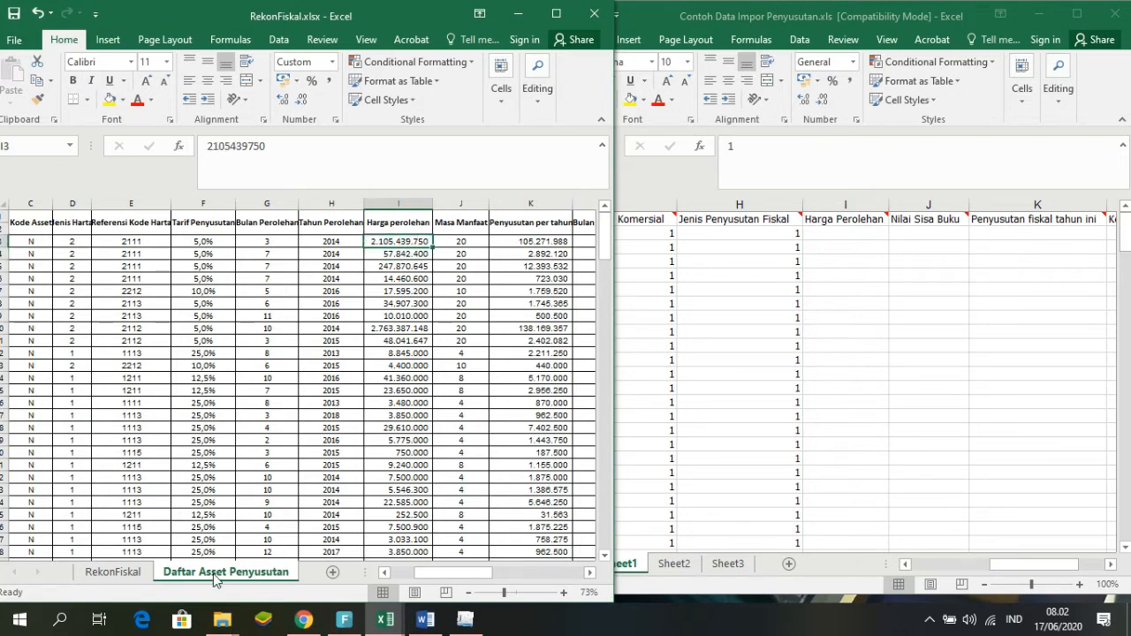
key("ctrl+shift+Down")
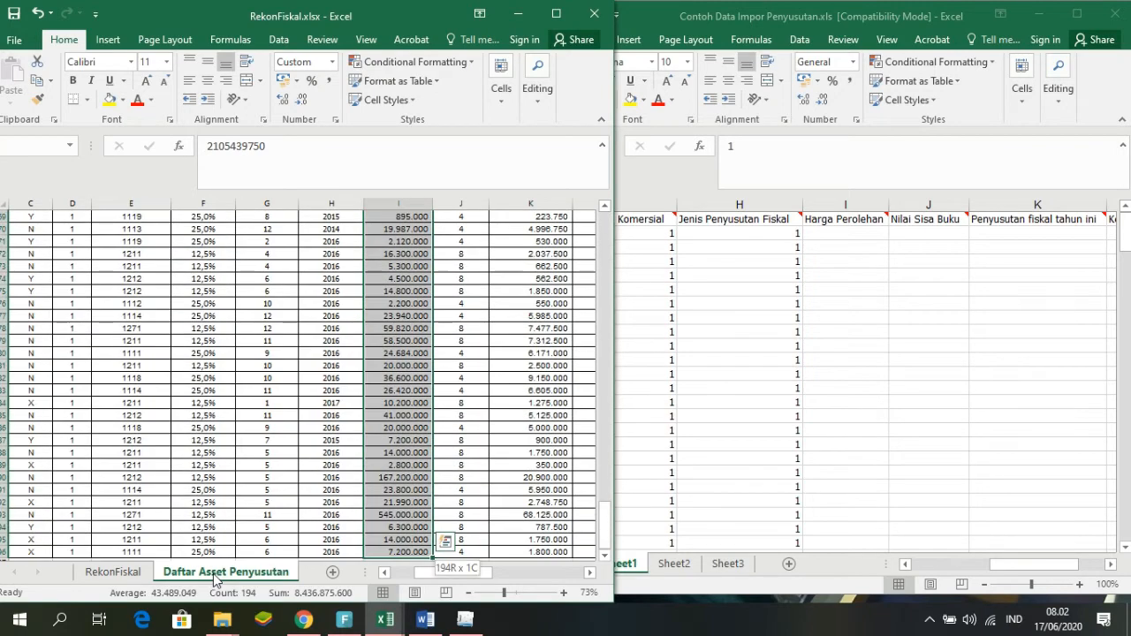
key("ctrl+c")
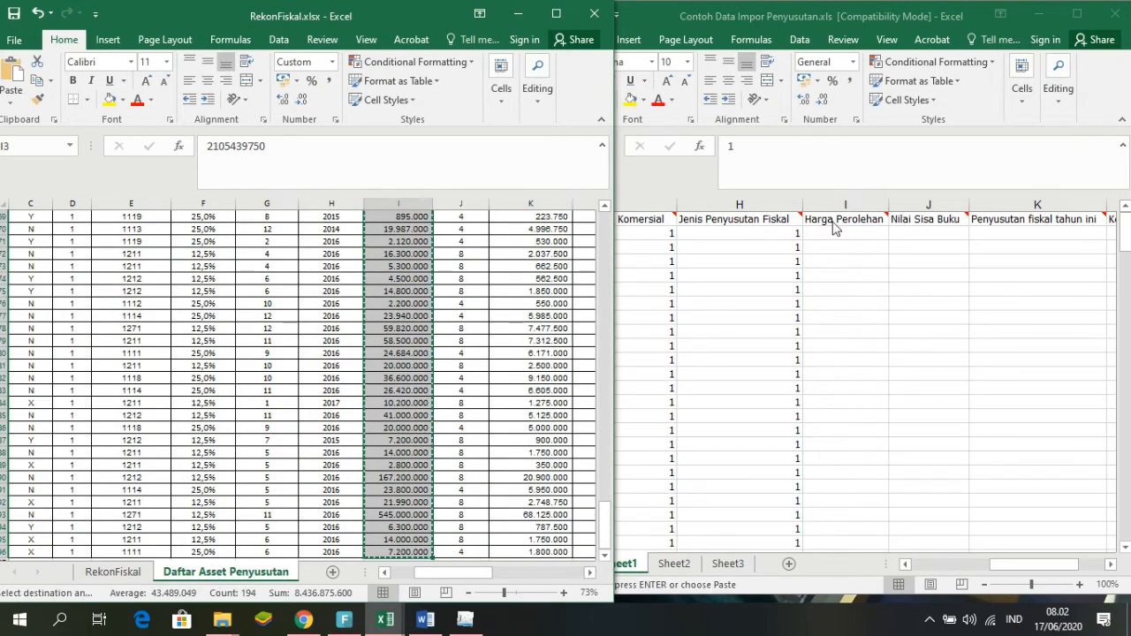
- Paste the copied acquisition prices as values only into the import template's Harga Perolehan column, starting at I2
left_click(845, 232)
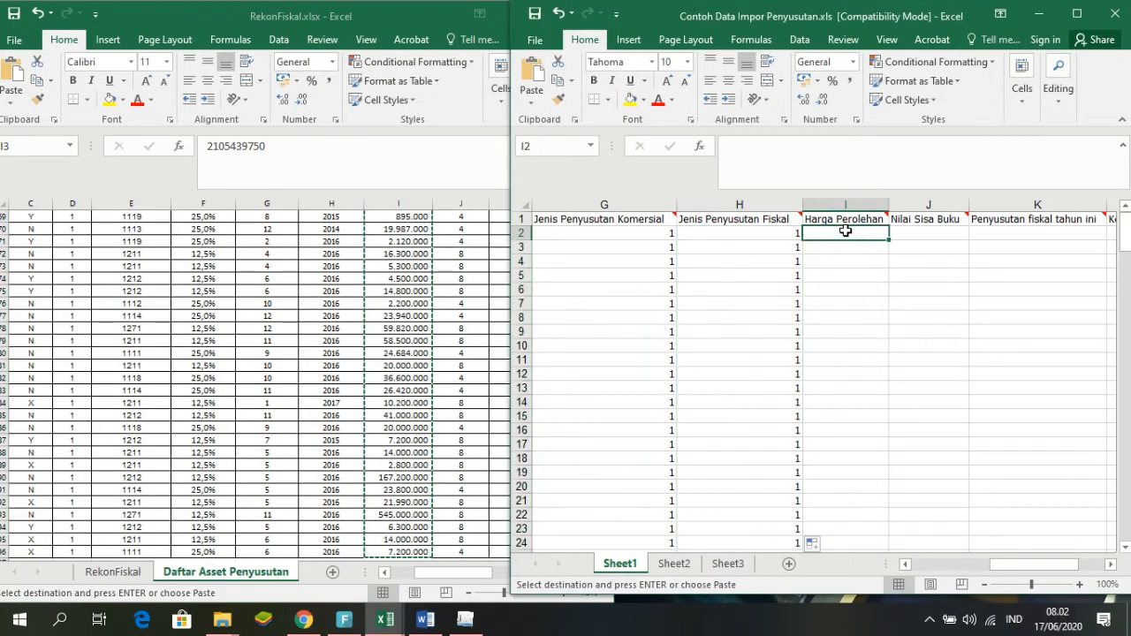
key("ctrl+alt+v")
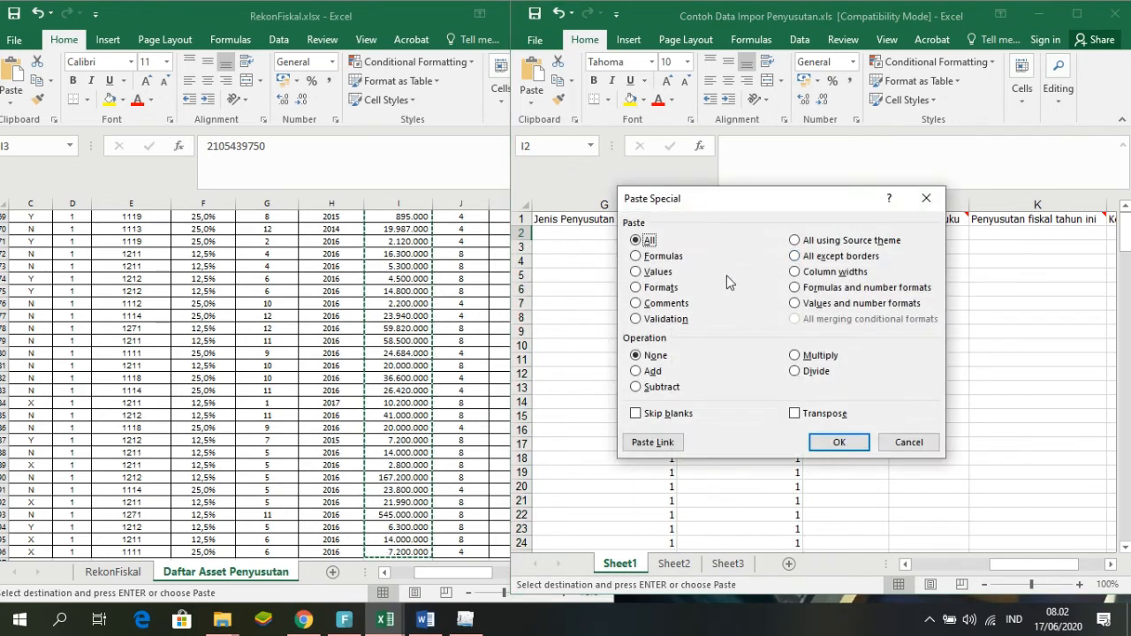
left_click(657, 272)
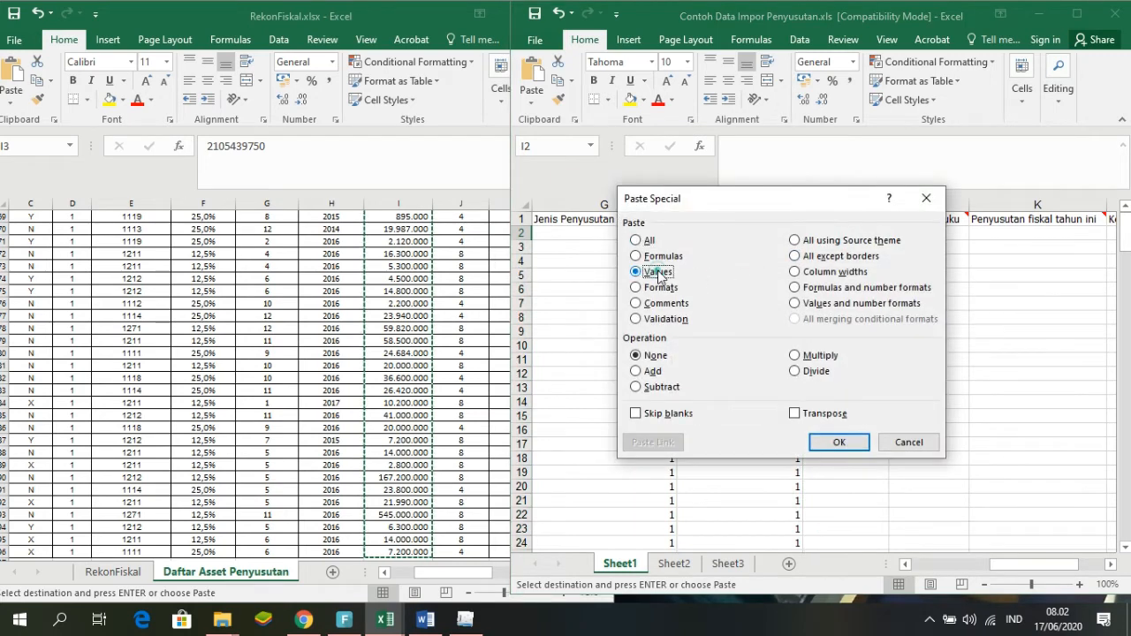
left_click(839, 442)
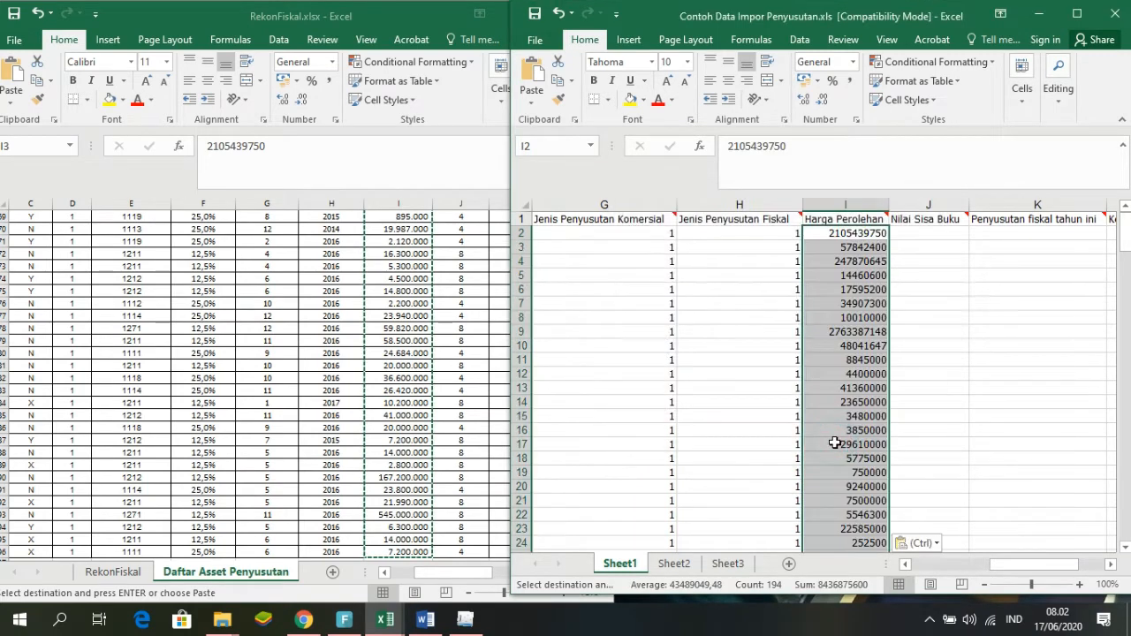
- Copy the Nilai Sisa Buku Awal Tahun 2018 values from Q3 down to the last asset row in RekonFiskal.xlsx
left_click(921, 303)
left_click(932, 233)
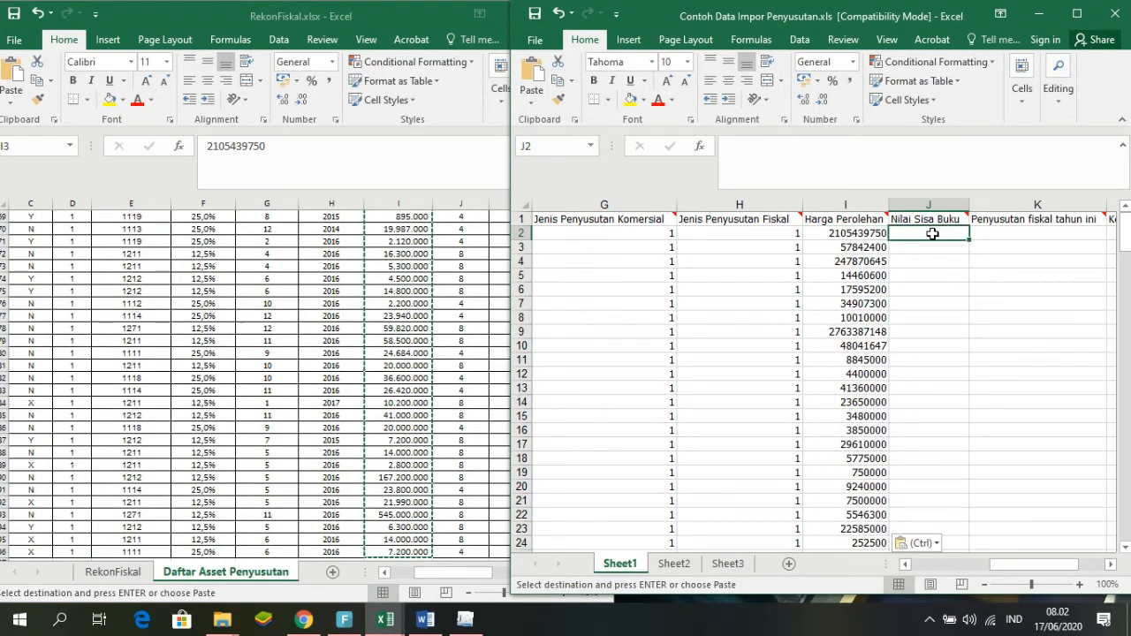
left_click(315, 324)
scroll(314, 318, "up", 12)
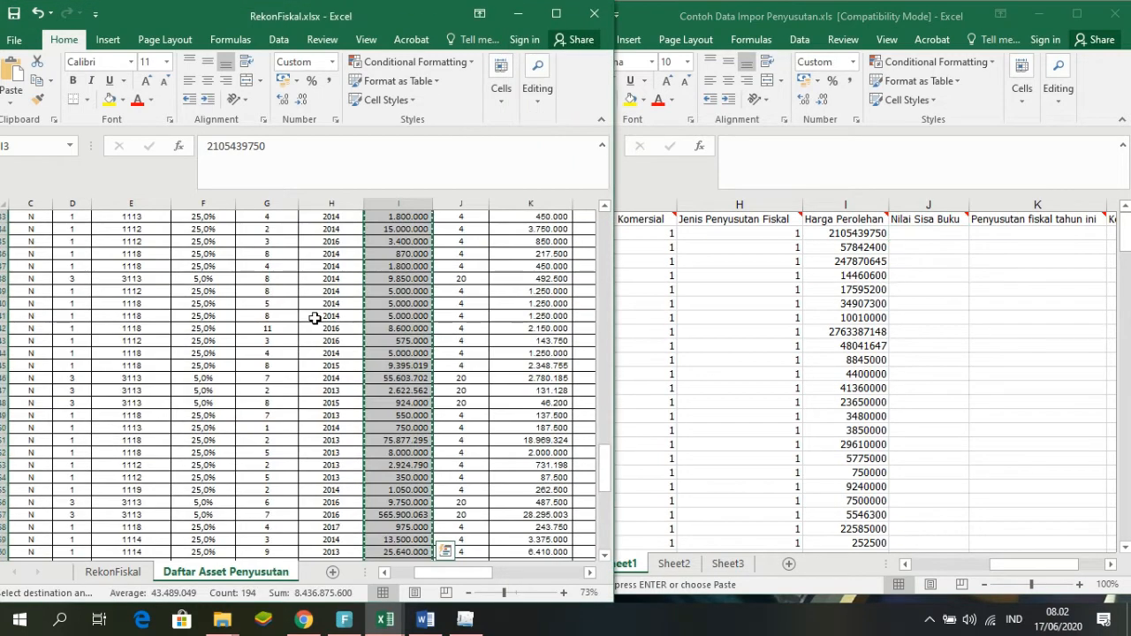
scroll(314, 318, "up", 18)
left_click_drag(600, 371, 606, 221)
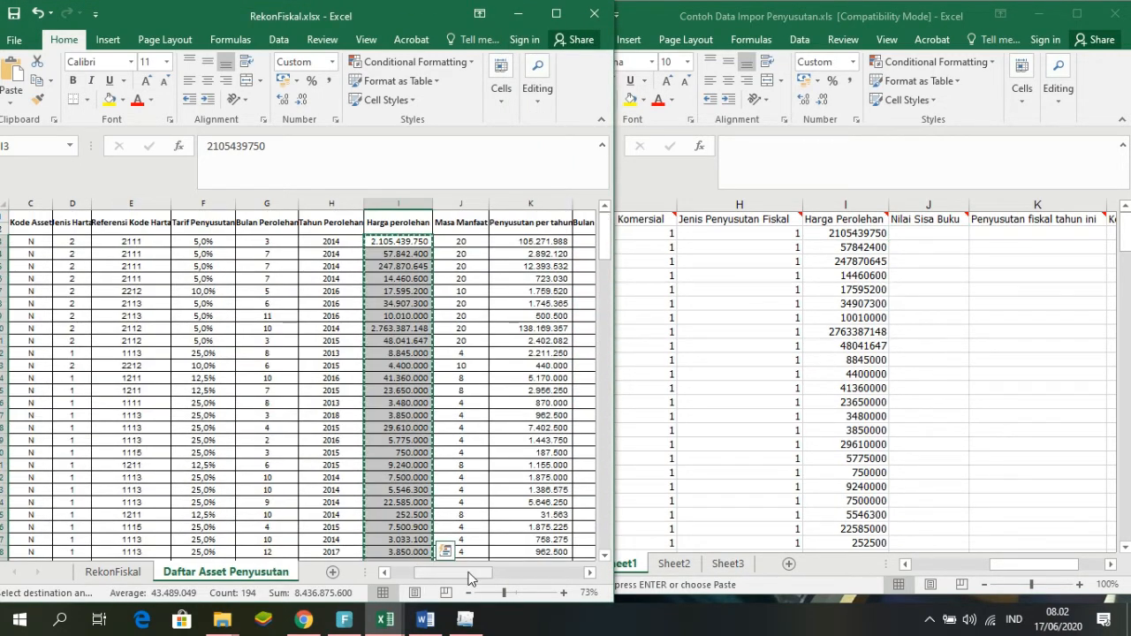
left_click_drag(469, 577, 565, 578)
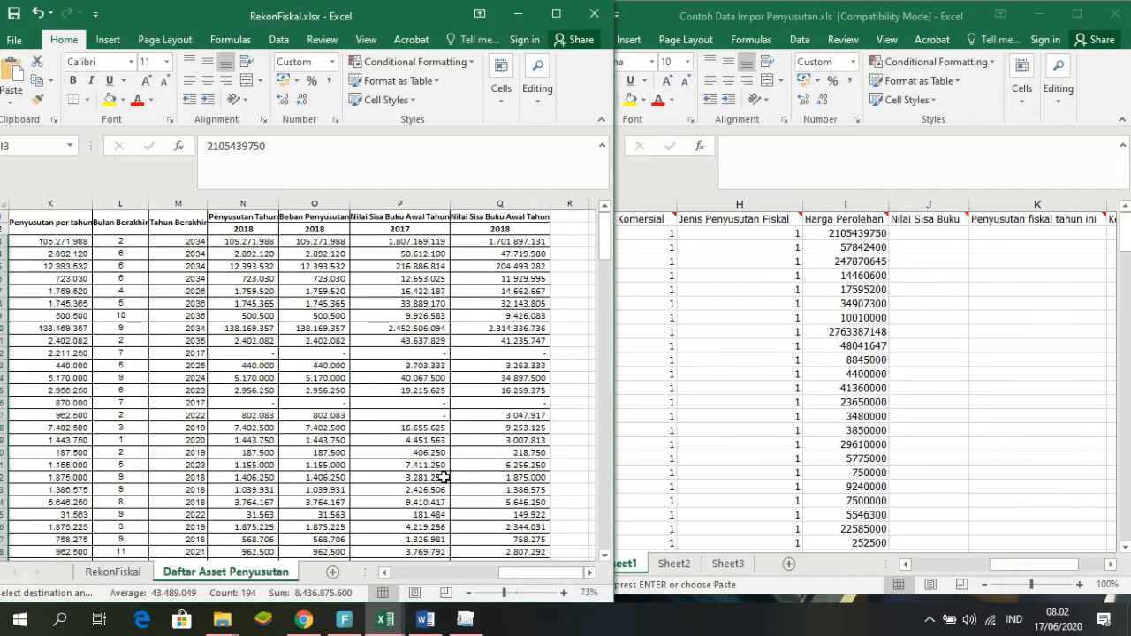
left_click(529, 241)
key("ctrl+shift+Down")
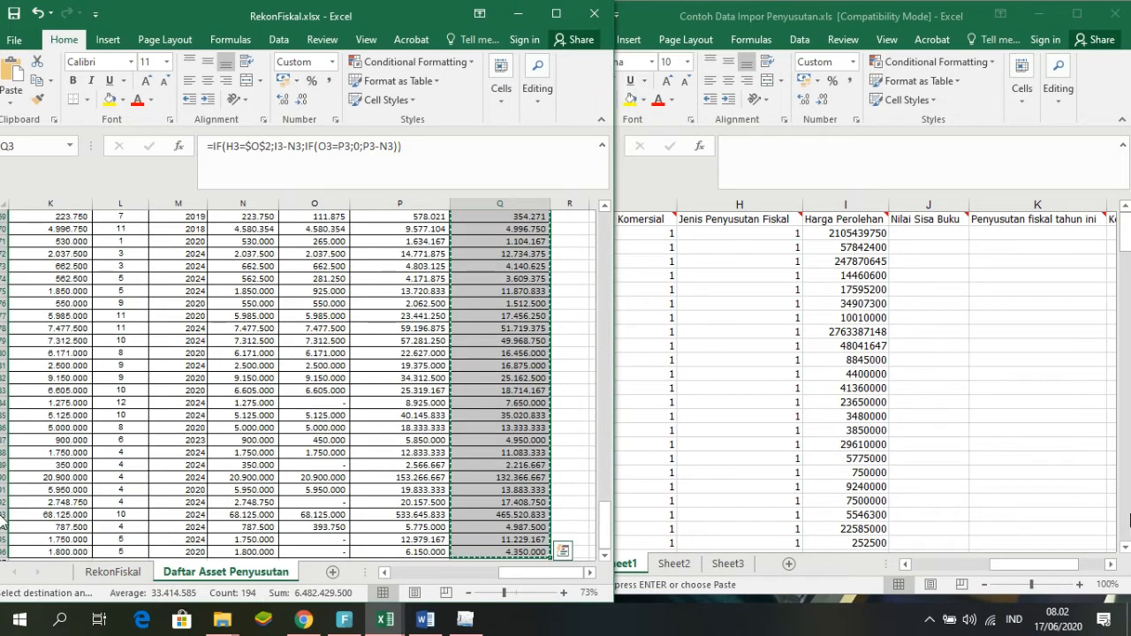
- Paste the copied 2018 book values as values only into the import template's Nilai Sisa Buku column, starting at J2
left_click(931, 234)
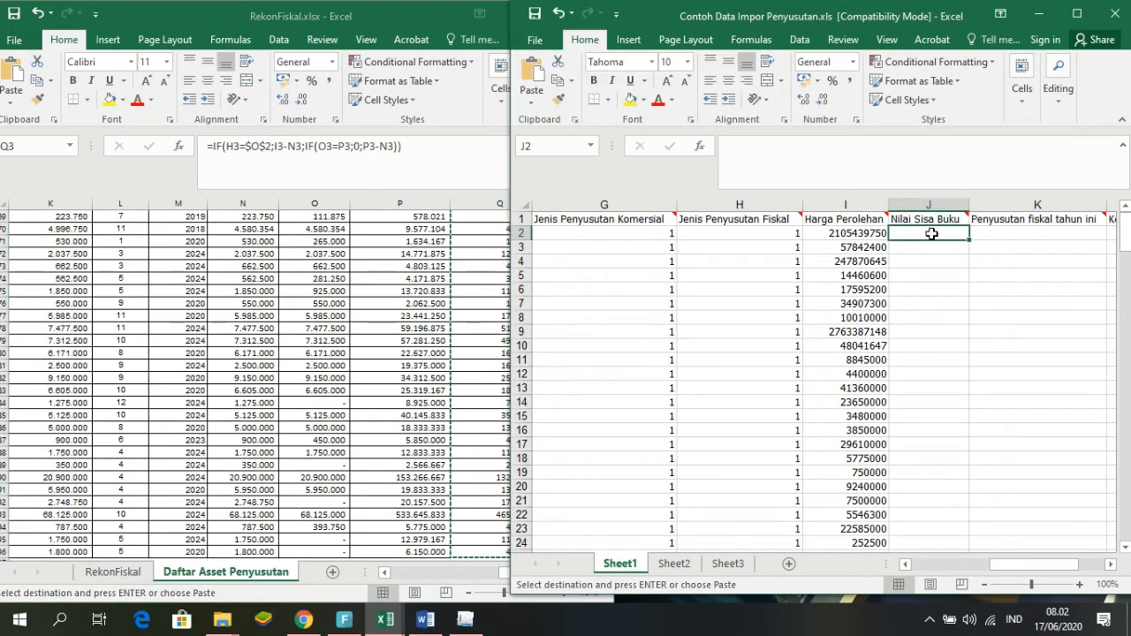
key("ctrl+alt+v")
key("v")
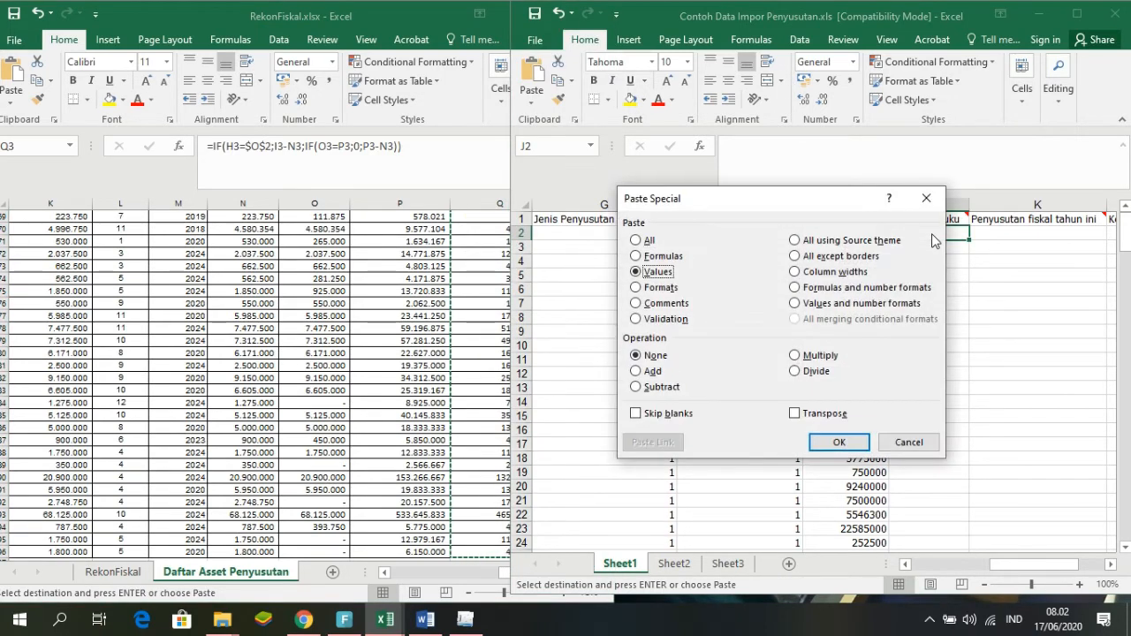
key("Return")
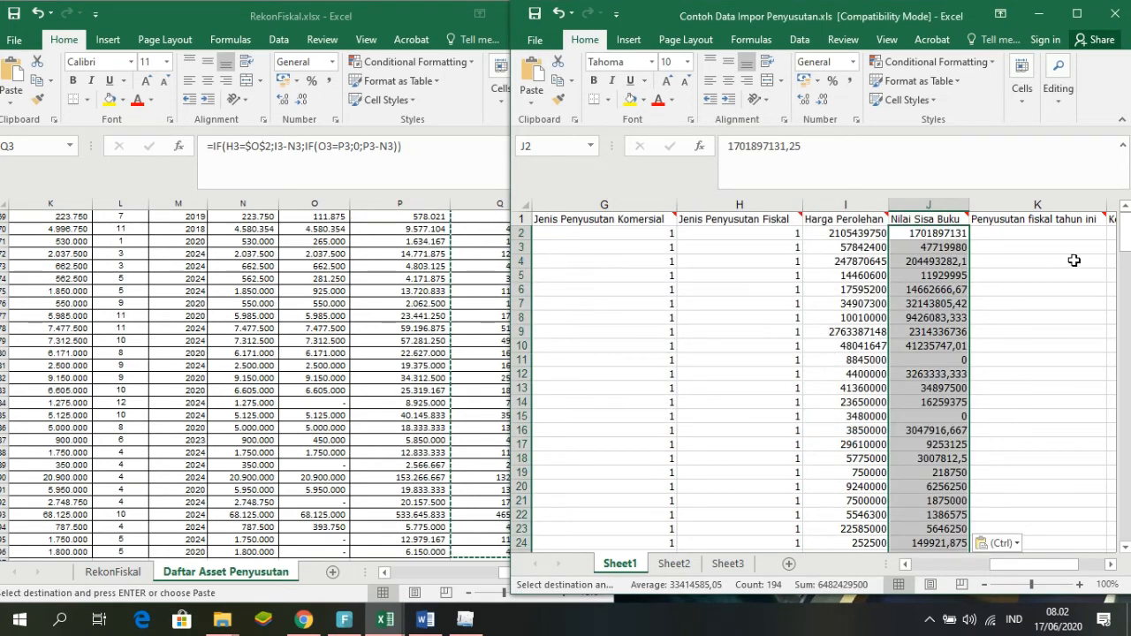
- Copy the Penyusutan Tahun 2018 values from N3 down to the last asset row in RekonFiskal.xlsx
left_click(1037, 235)
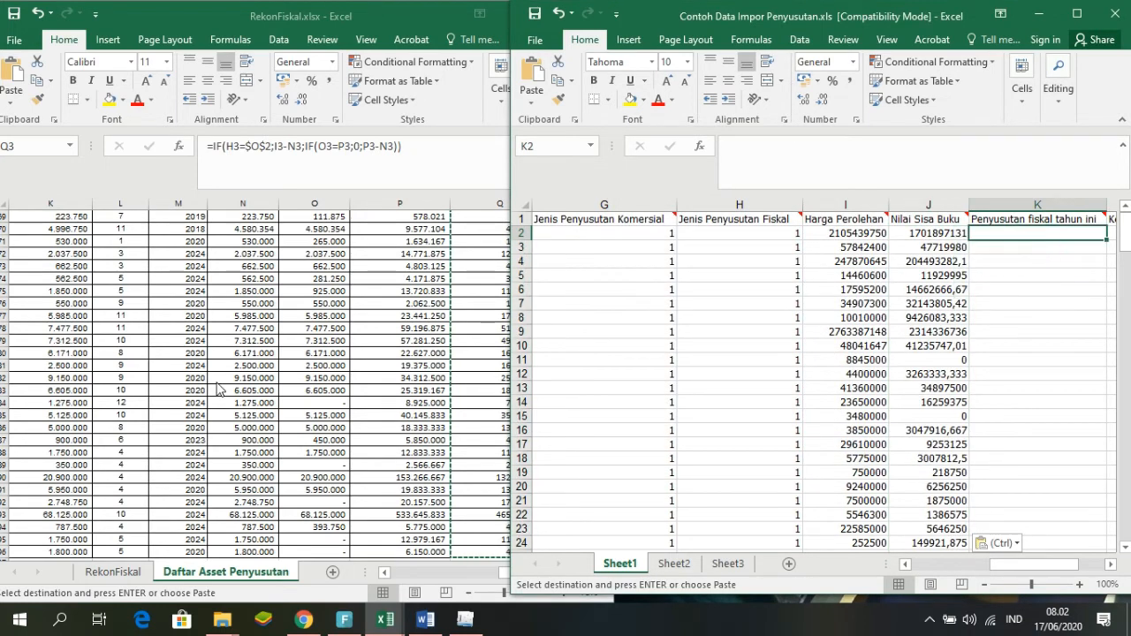
left_click(378, 290)
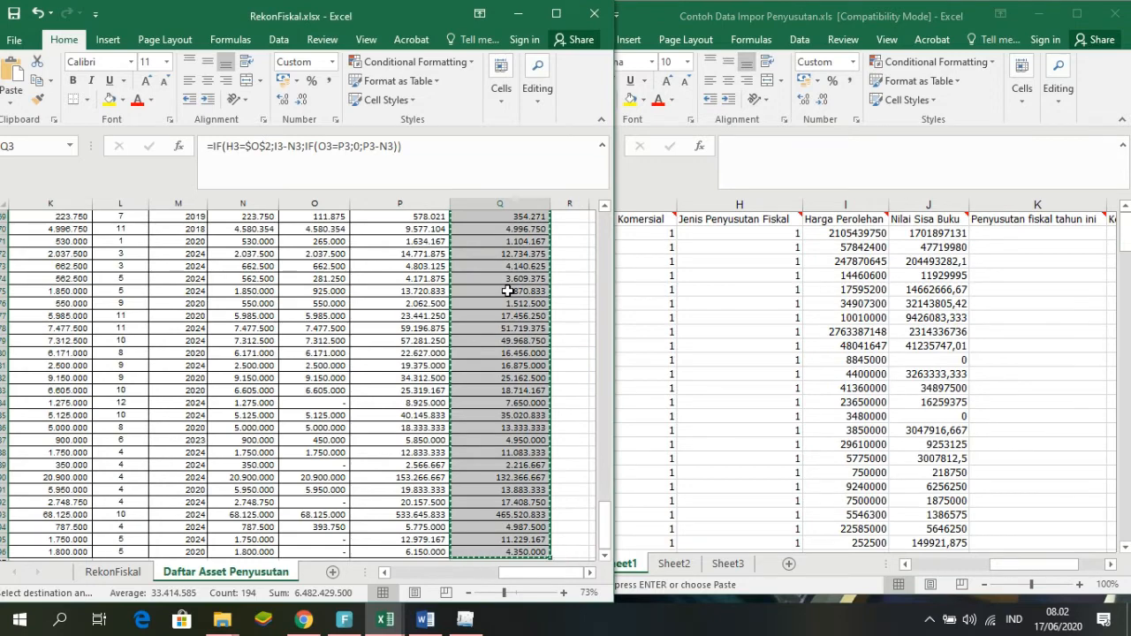
key("ctrl+shift+Up")
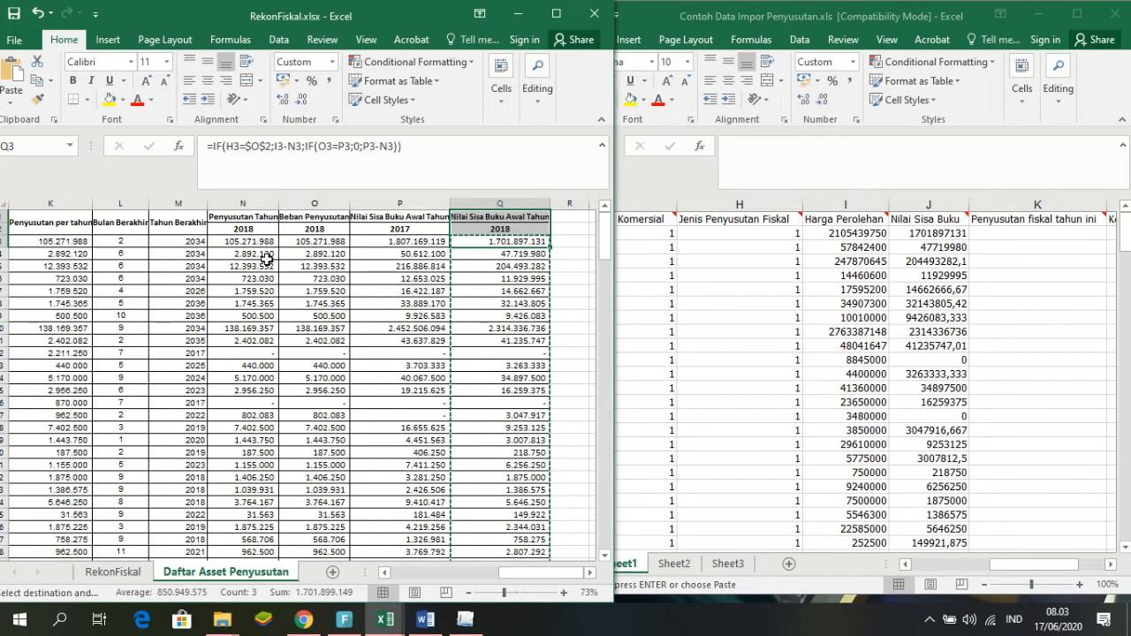
left_click_drag(260, 245, 237, 576)
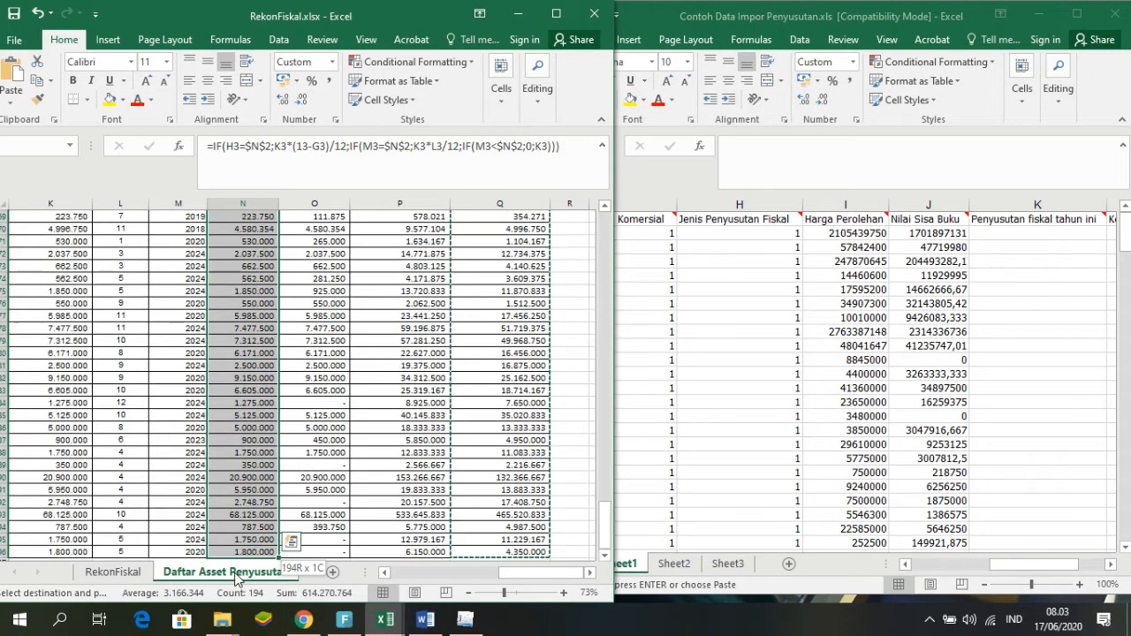
key("ctrl+c")
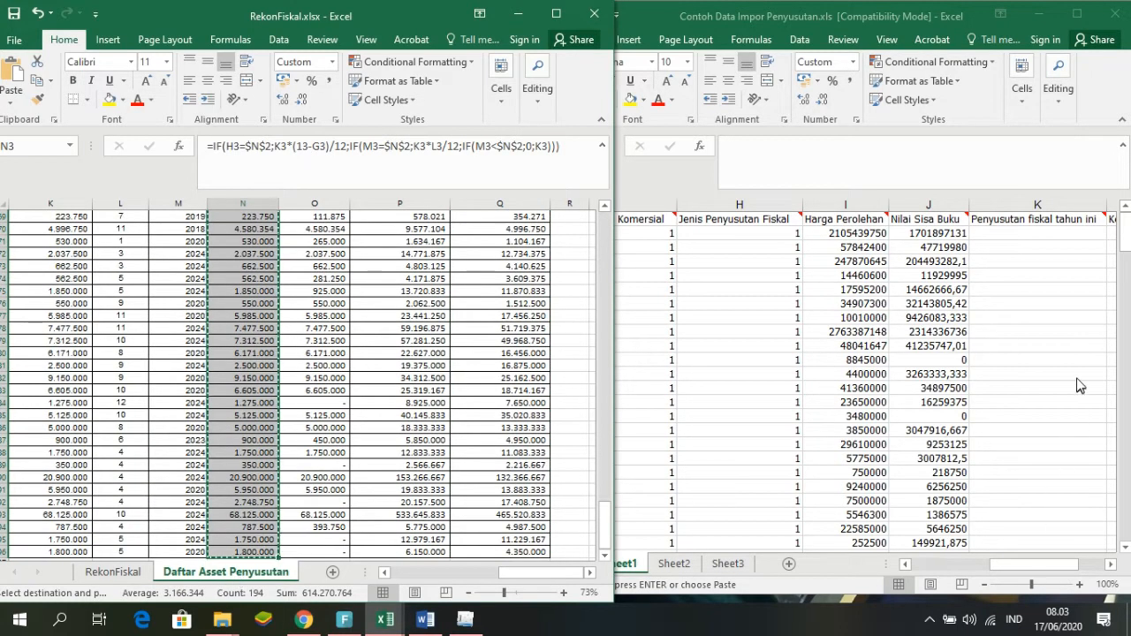
- Paste the copied 2018 depreciation as values only into the import template's Penyusutan fiskal tahun ini column, starting at K2
left_click(1029, 231)
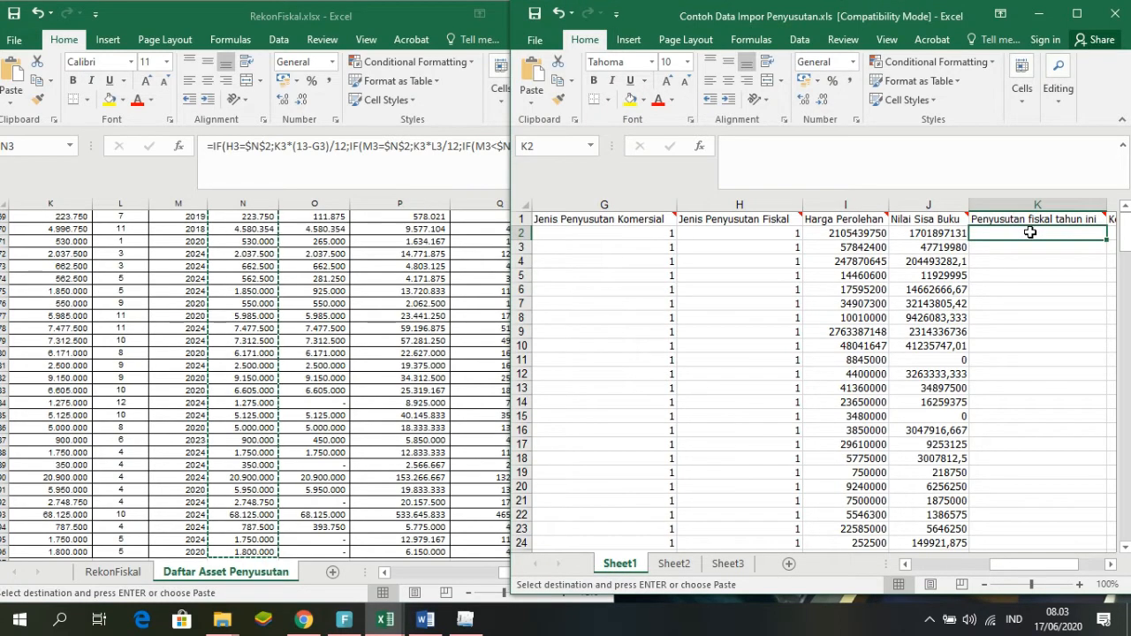
key("ctrl+alt+v")
key("v")
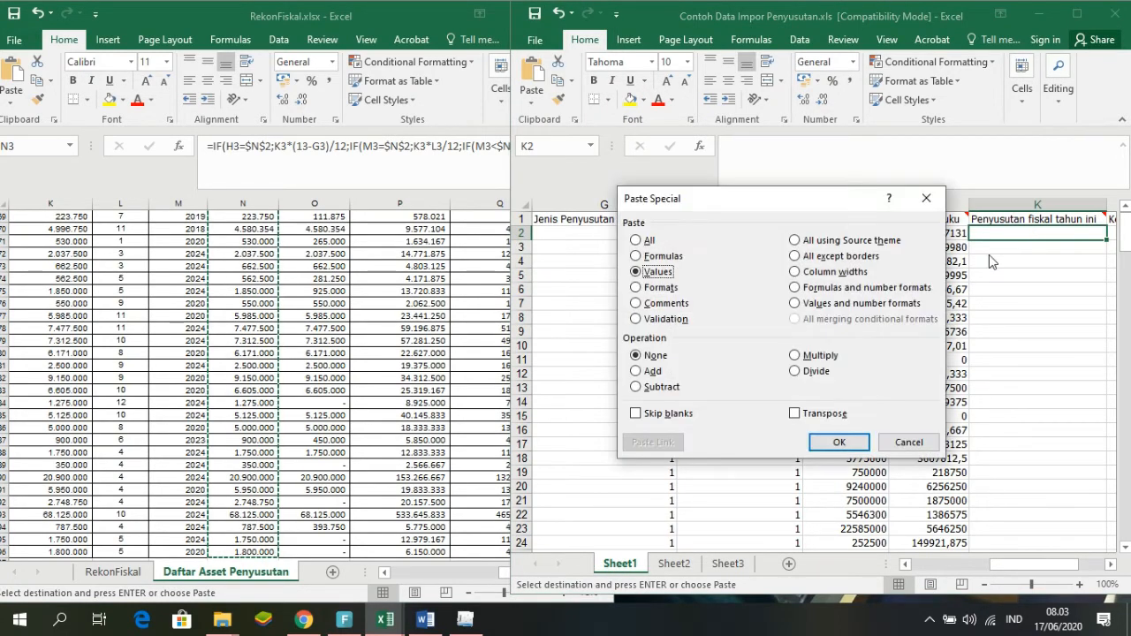
key("Return")
left_click_drag(1032, 329, 1029, 317)
- Copy all Deskripsi Aset entries from B3 down to the last asset row in RekonFiskal.xlsx's Daftar Asset Penyusutan sheet
left_click_drag(1011, 570, 1025, 570)
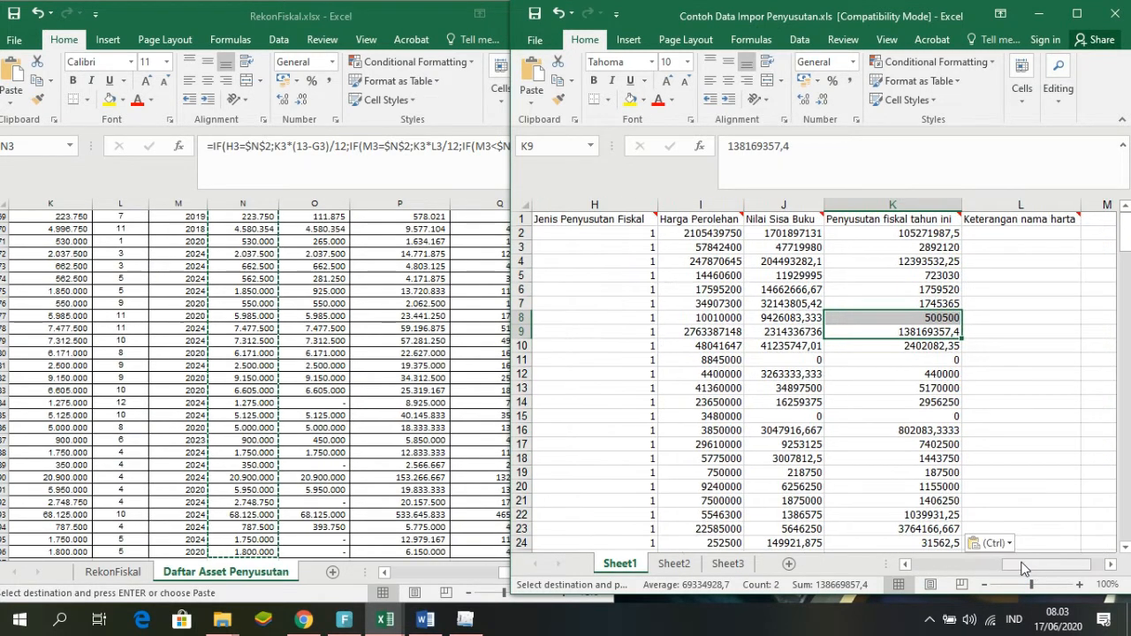
left_click(1022, 234)
left_click(202, 314)
scroll(205, 305, "up", 20)
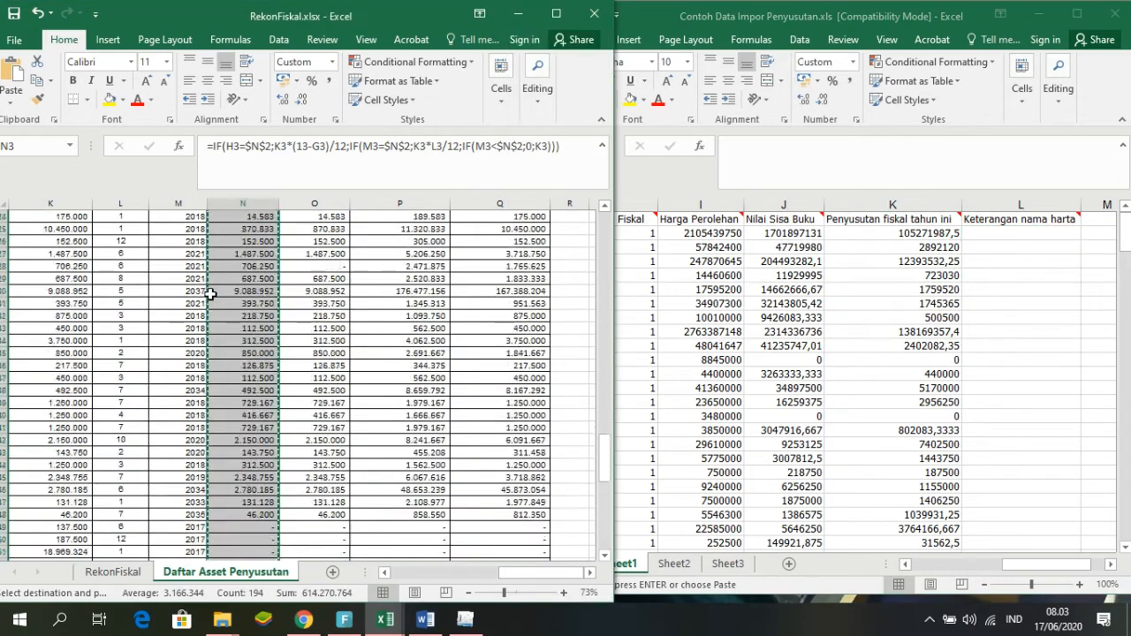
left_click_drag(605, 422, 610, 227)
left_click_drag(539, 573, 433, 579)
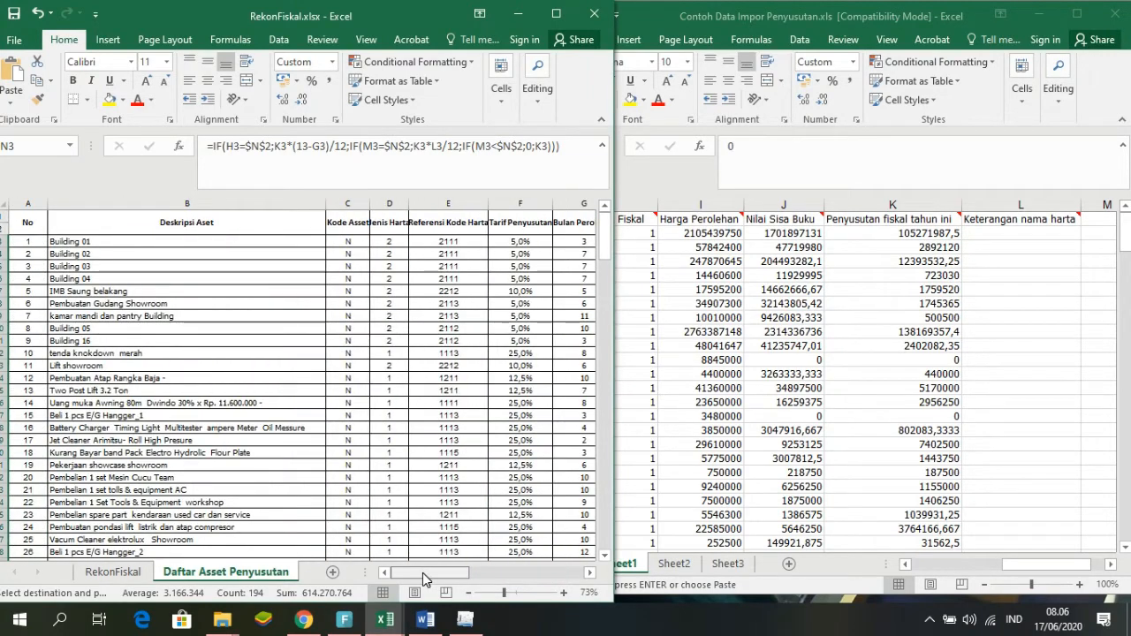
left_click(212, 244)
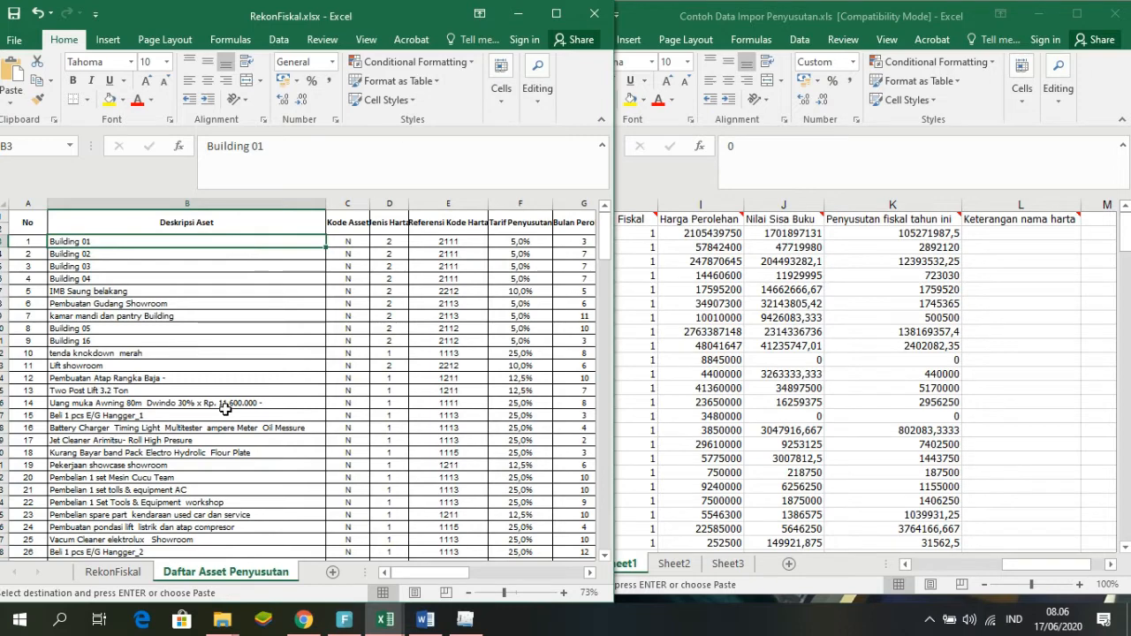
key("ctrl+shift+Down")
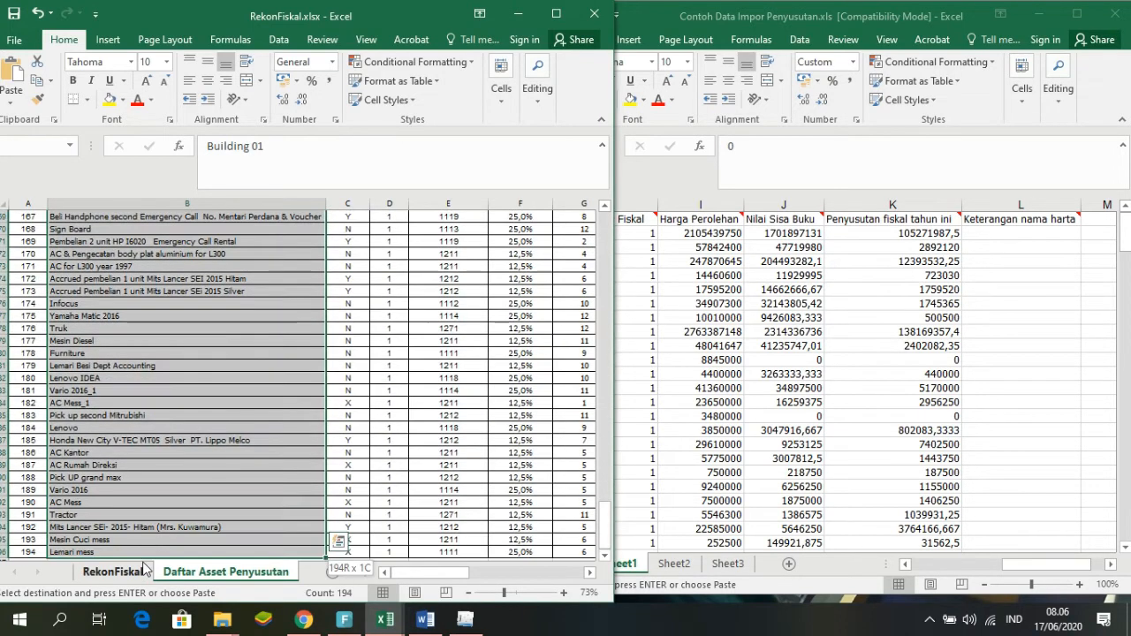
key("ctrl+c")
left_click(225, 572)
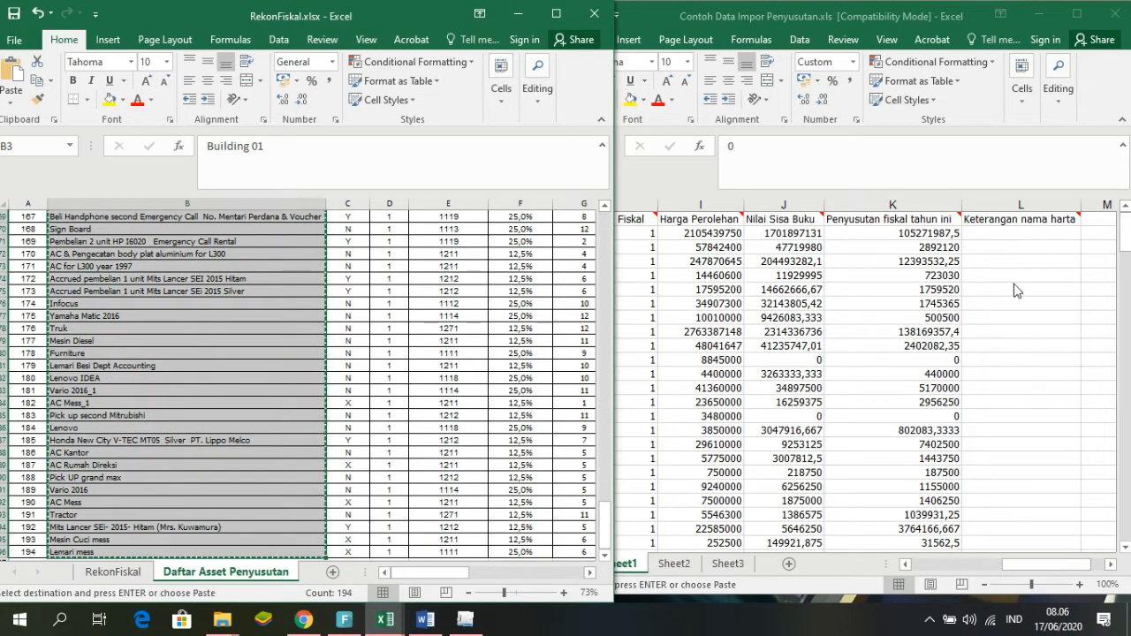
- Paste the copied asset descriptions as values only into the import template's Keterangan nama harta column, starting at L2
left_click(989, 235)
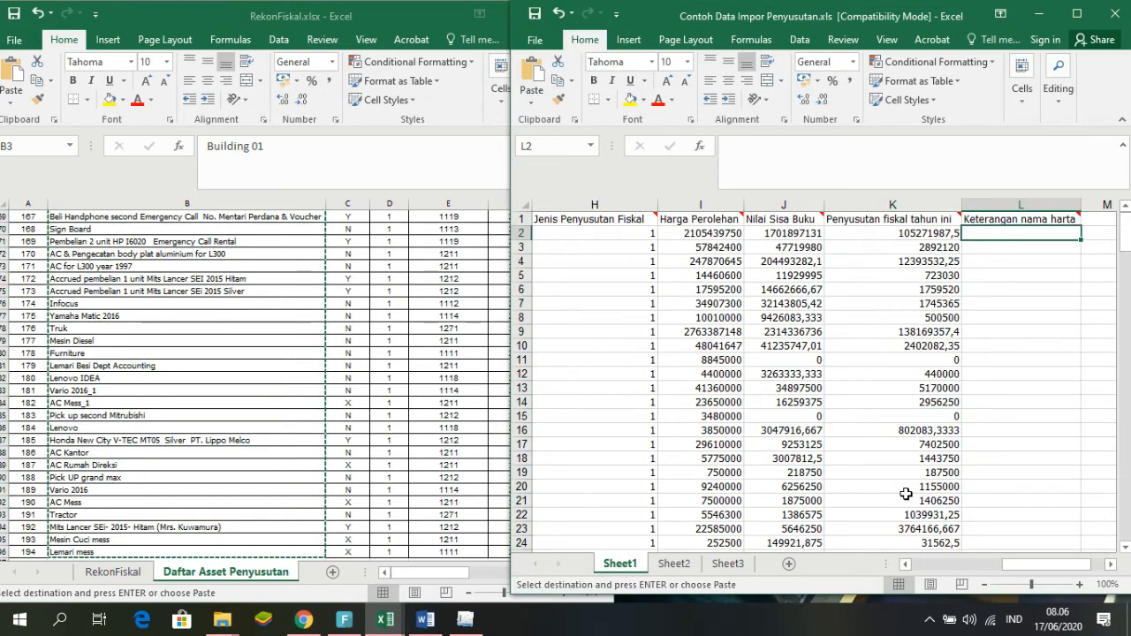
key("ctrl+alt+v")
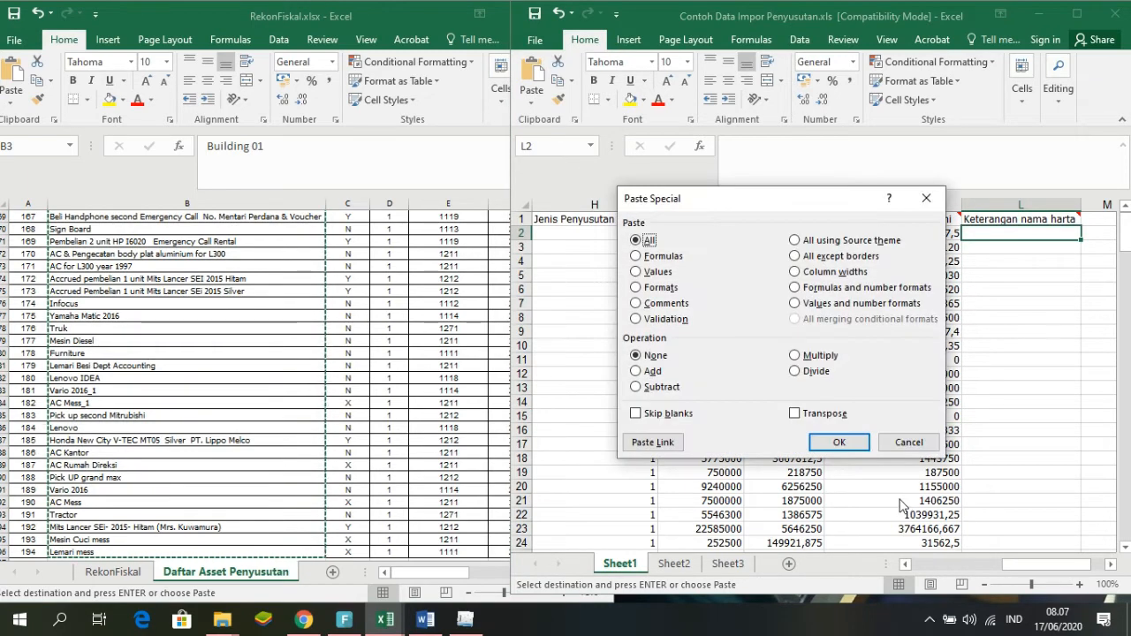
left_click(635, 271)
left_click(838, 441)
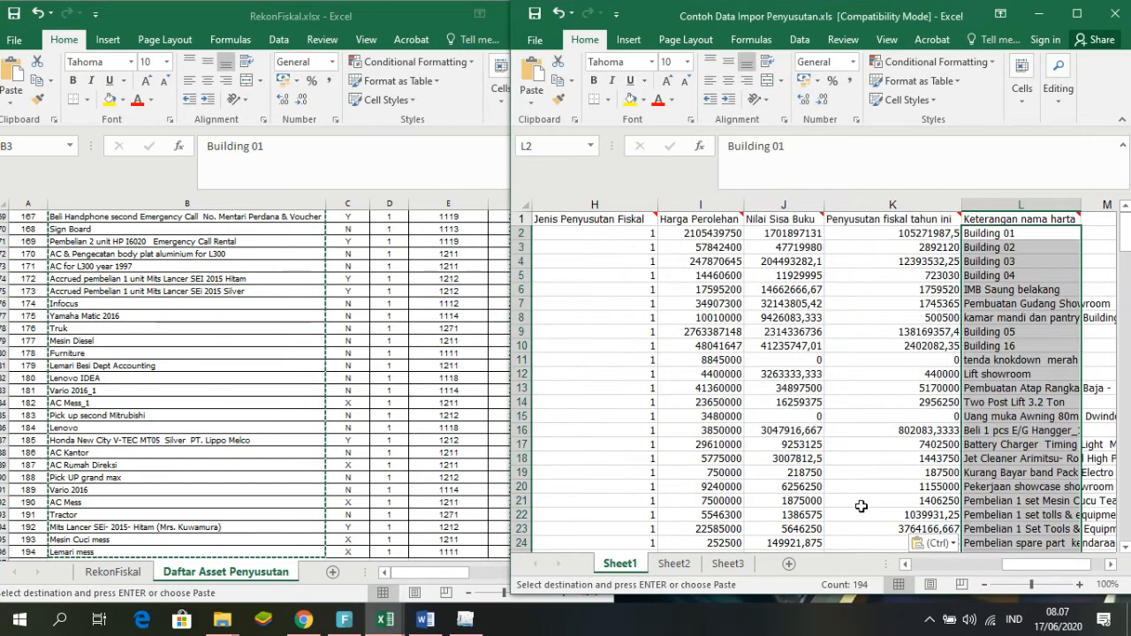
- Review the fill-in notes on the import template's Jenis Harta, kelompok Harta, Jenis Usaha and Nama Harta column headers
left_click(746, 360)
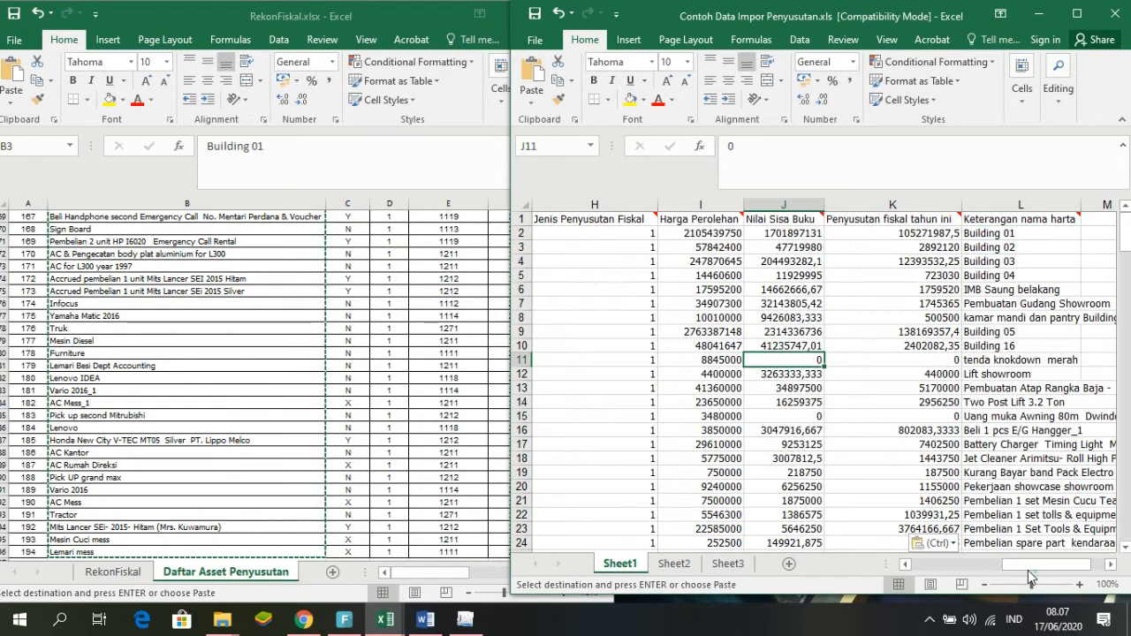
left_click_drag(1020, 568, 929, 583)
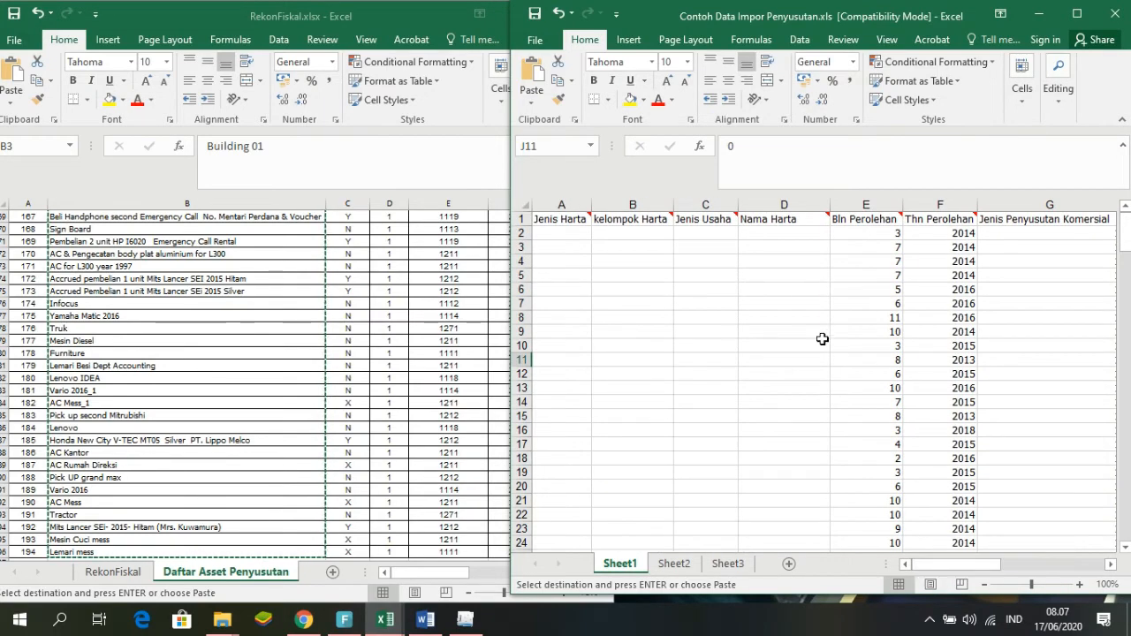
left_click(779, 231)
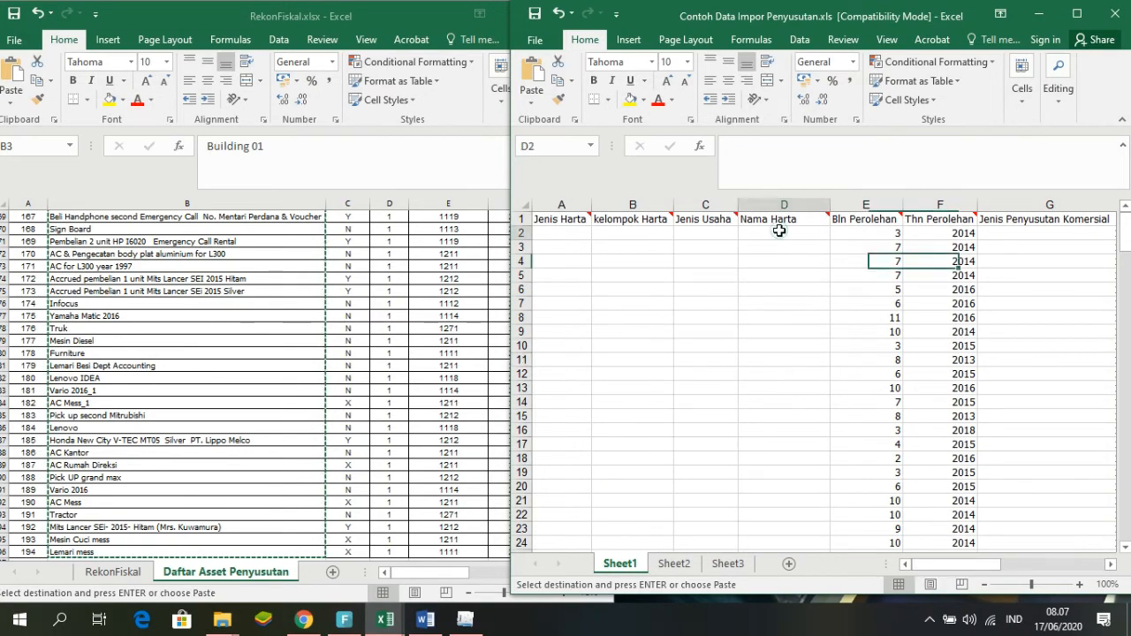
left_click(556, 235)
mouse_move(645, 223)
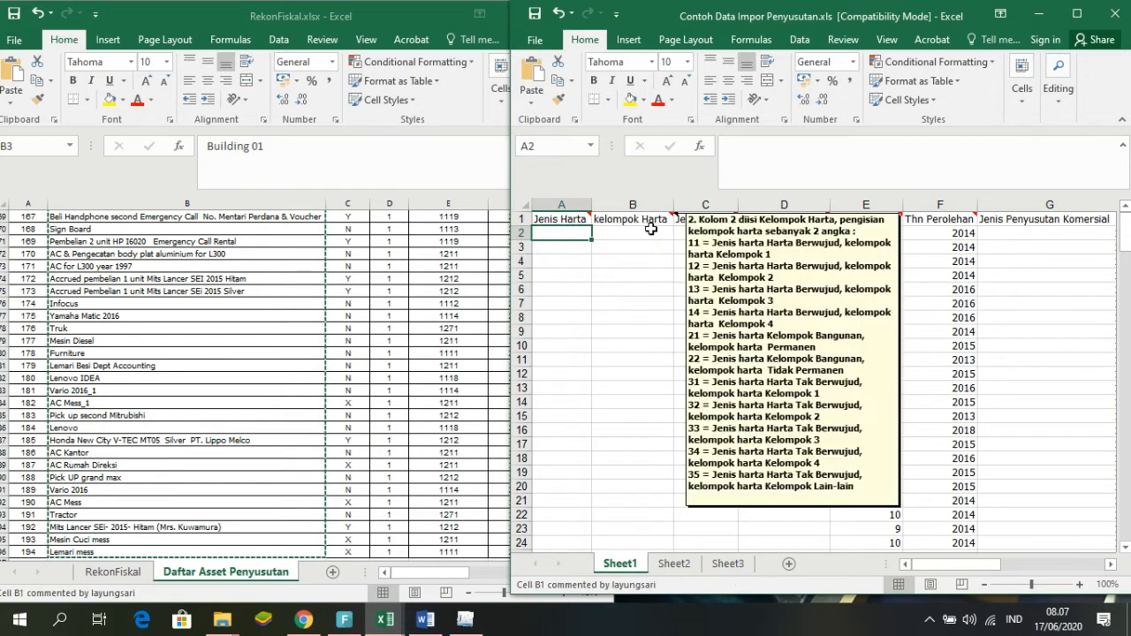
mouse_move(770, 218)
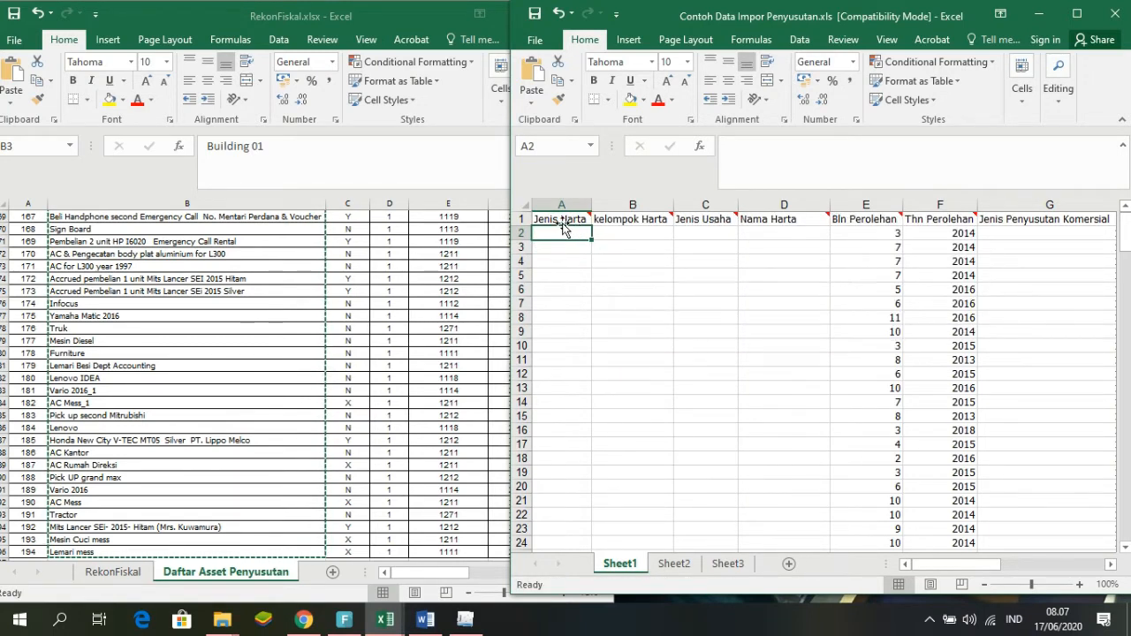
mouse_move(576, 216)
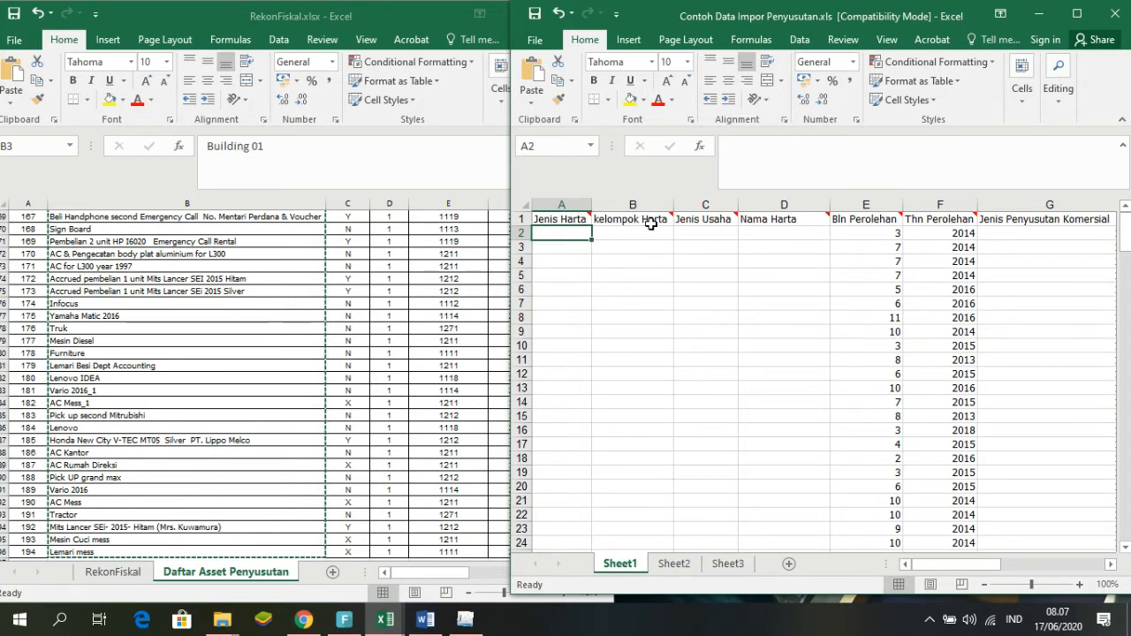
mouse_move(712, 219)
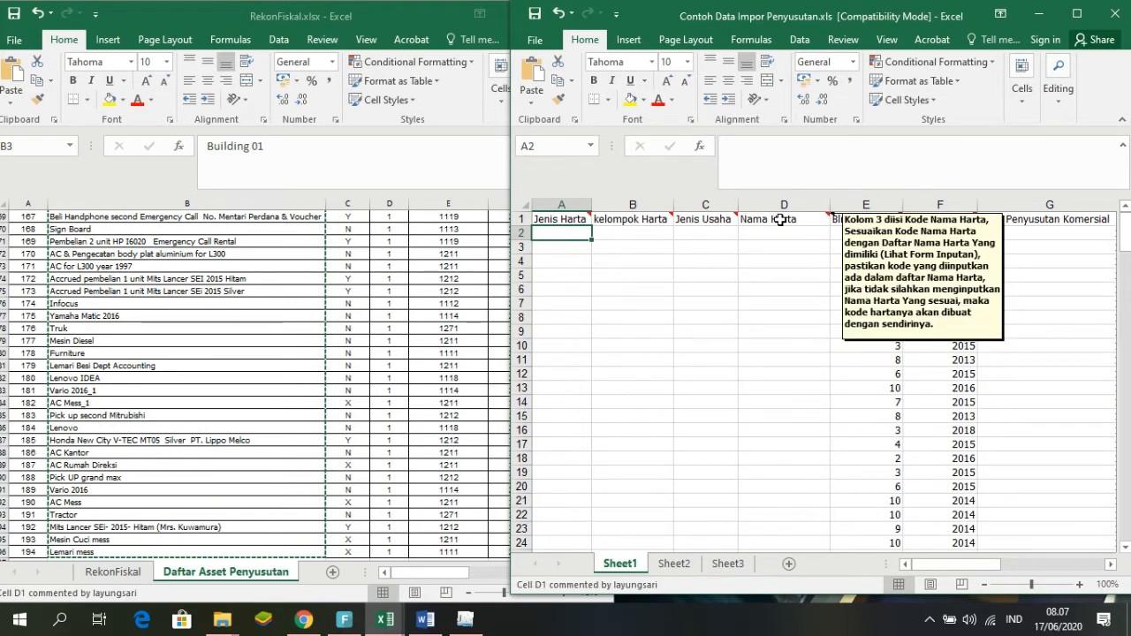
- Switch to eSPT and open a new entry form from the Daftar Penyusutan dan Amortisasi Fiskal
left_click(469, 623)
left_click(176, 106)
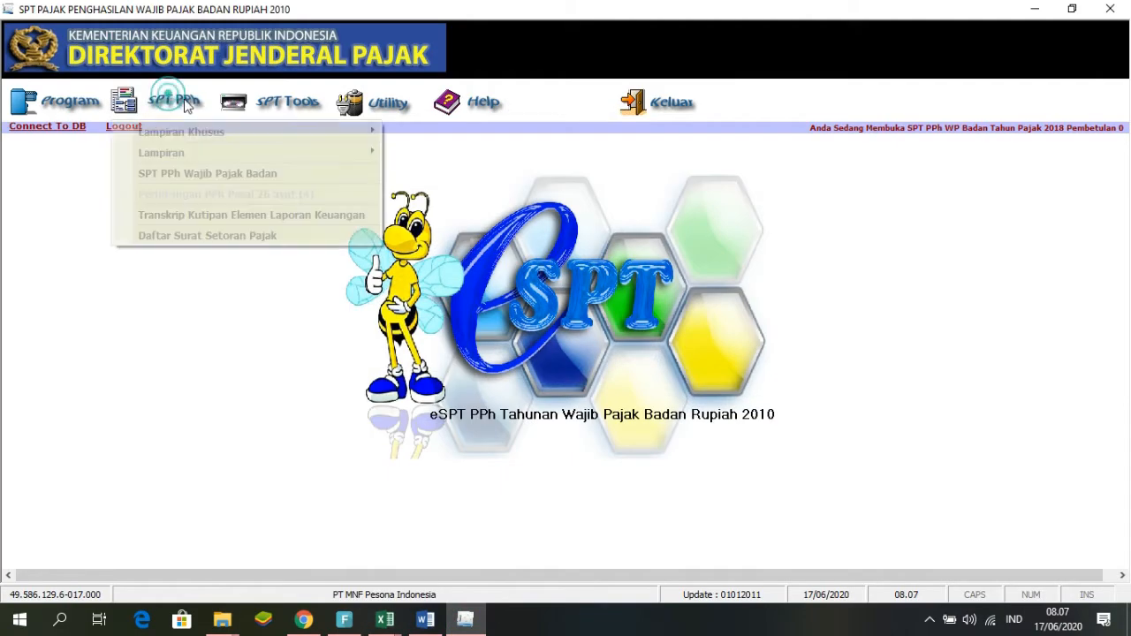
mouse_move(313, 131)
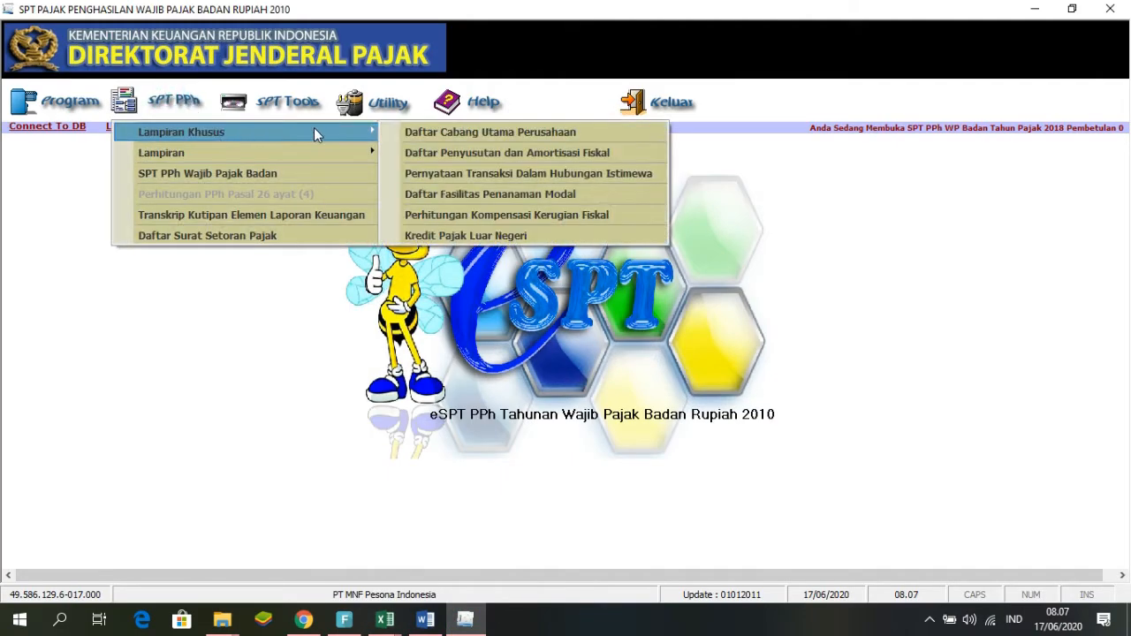
left_click(432, 153)
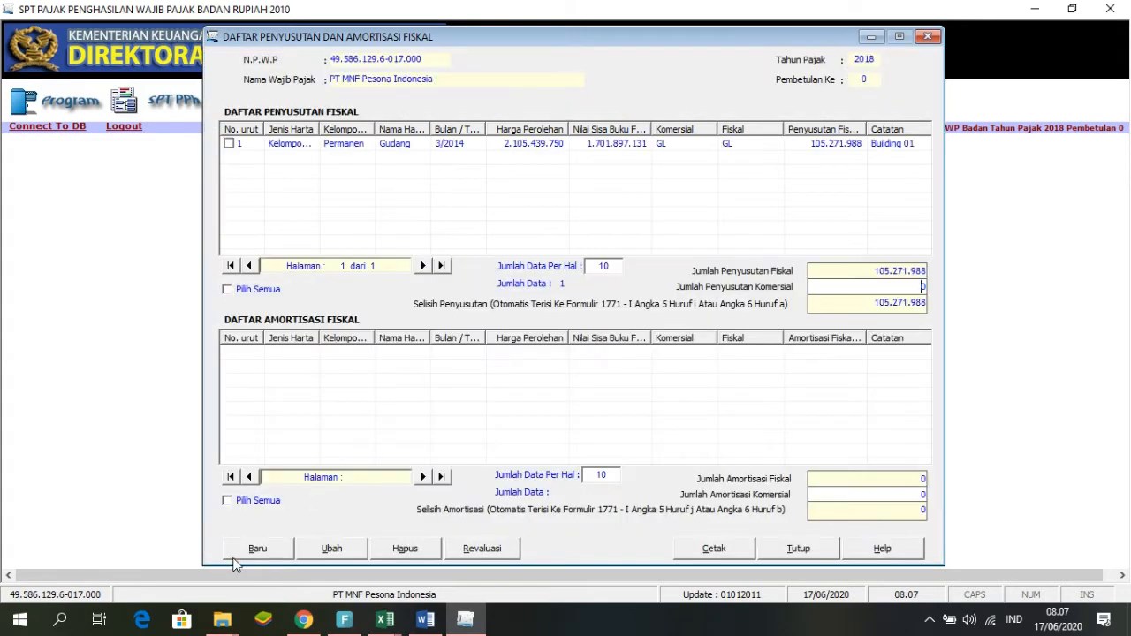
left_click(258, 549)
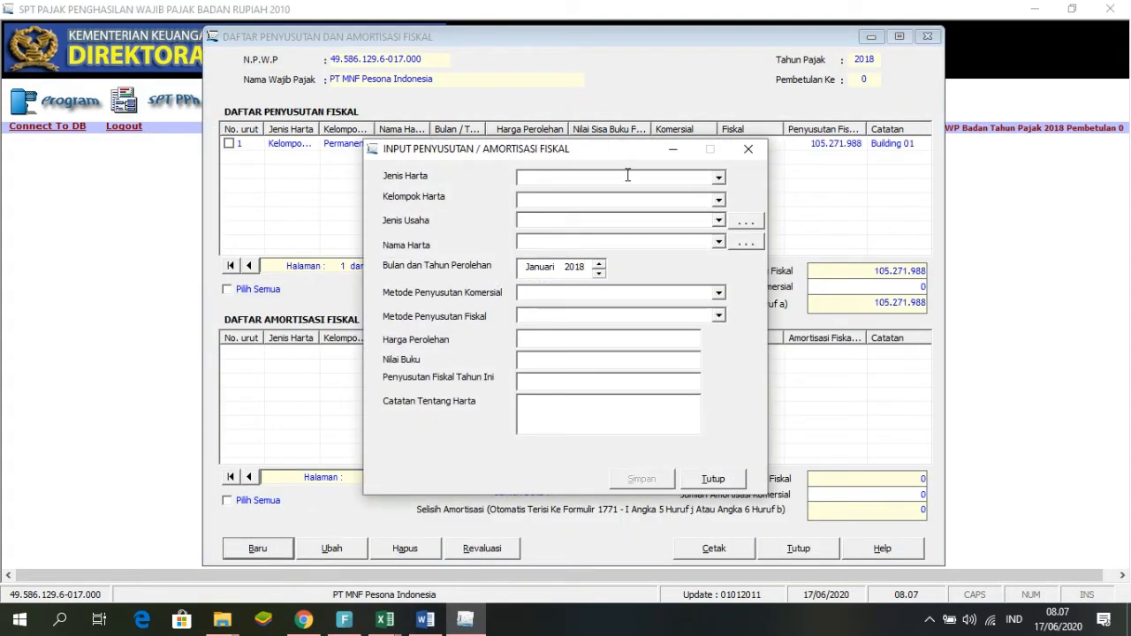
- Set the new entry's Jenis Harta to Harta Berwujud and its Kelompok Harta to Kelompok 1
left_click(719, 178)
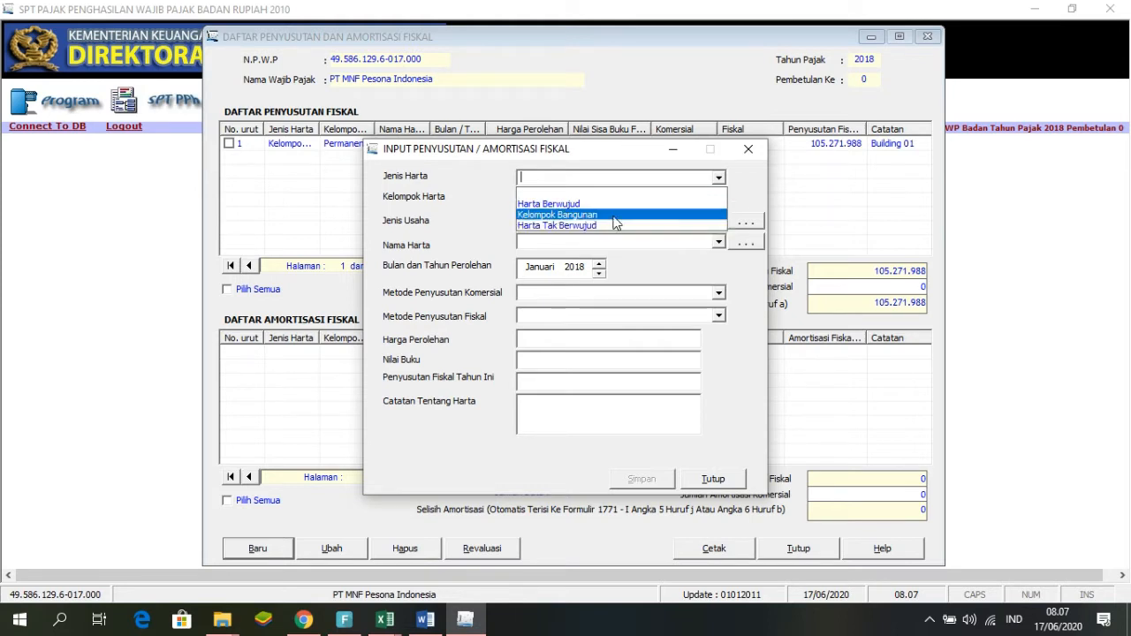
key("Up")
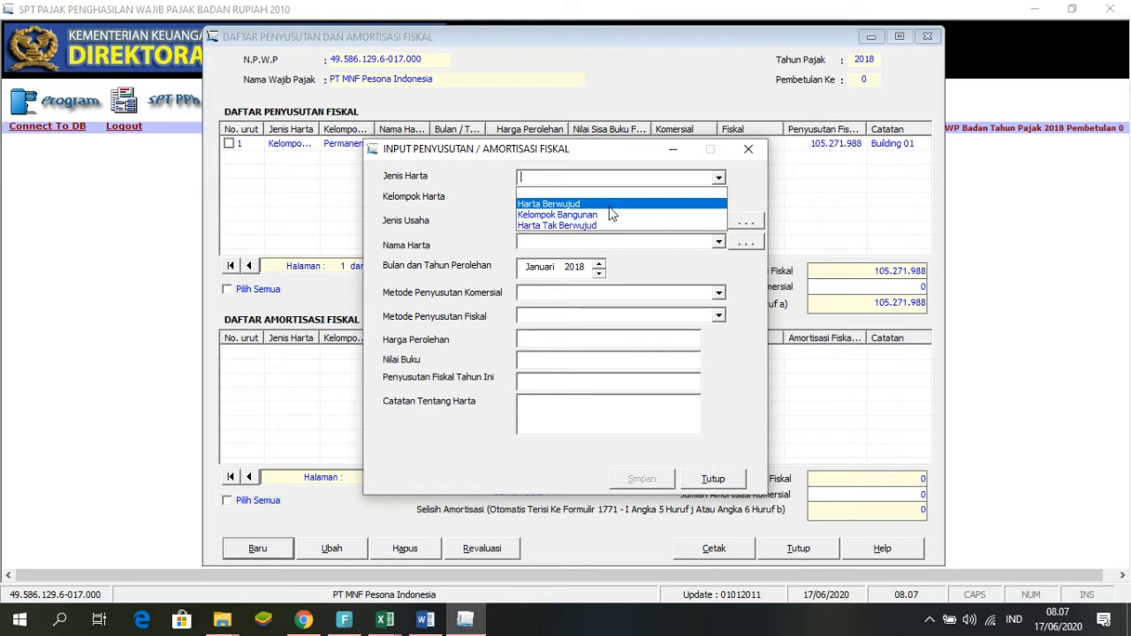
key("Return")
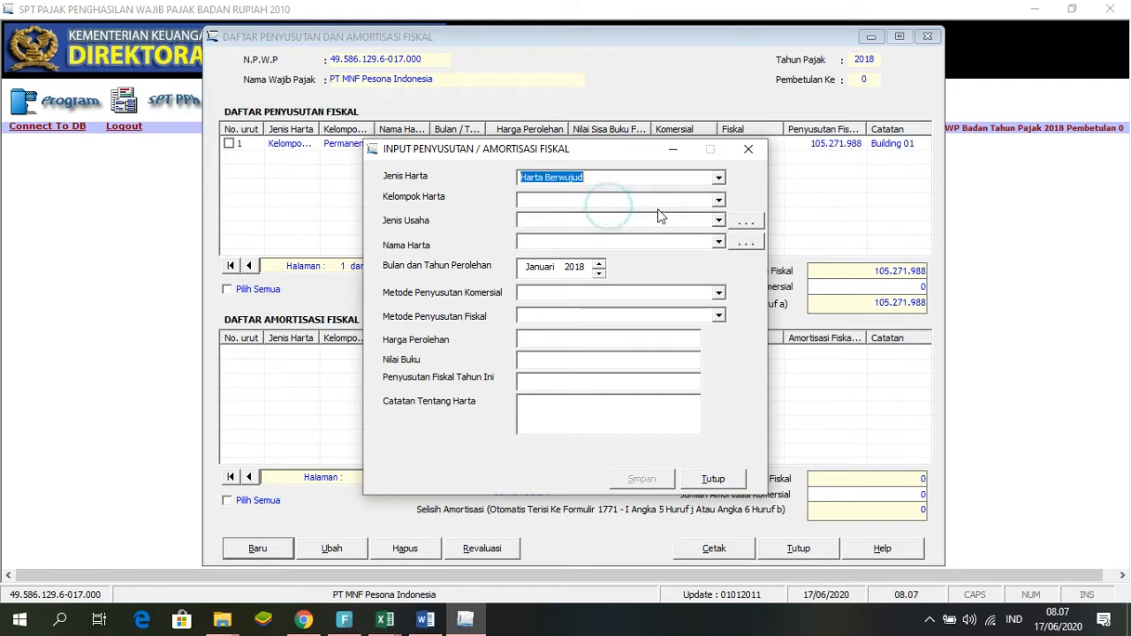
left_click(721, 198)
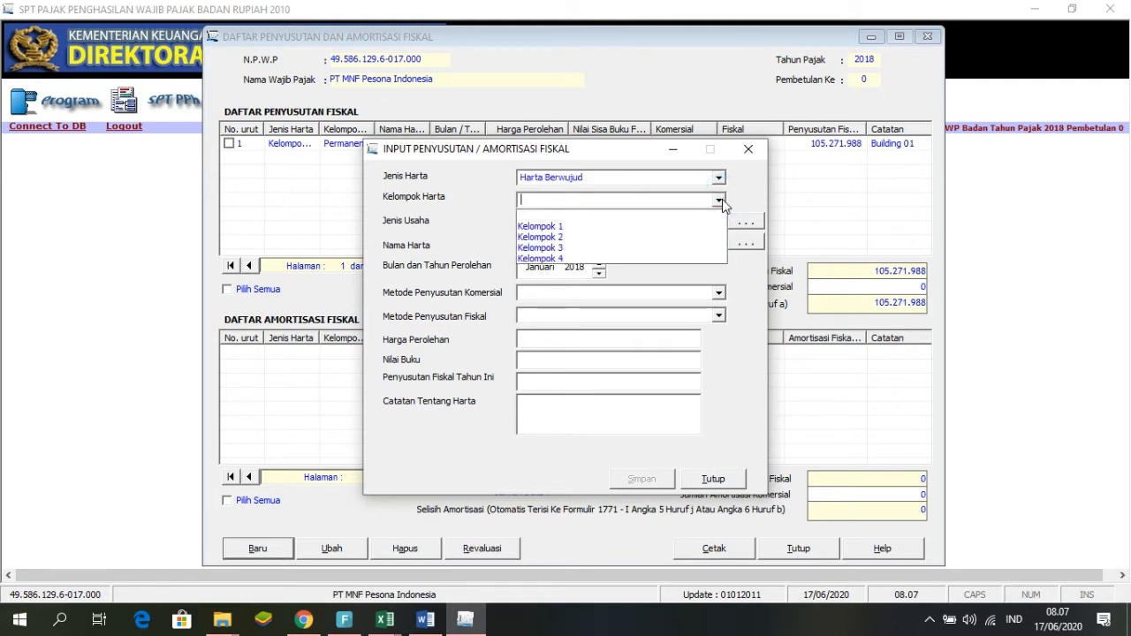
left_click(658, 226)
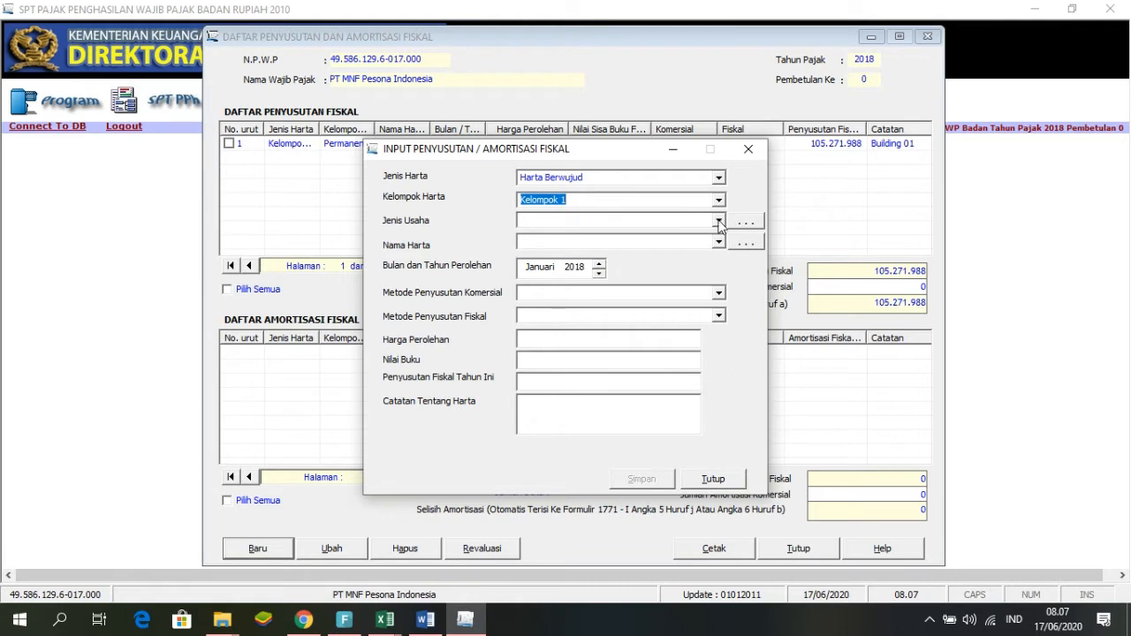
- Set the new entry's Jenis Usaha to Semua jenis usaha and its Nama Harta to Sepeda motor
left_click(718, 223)
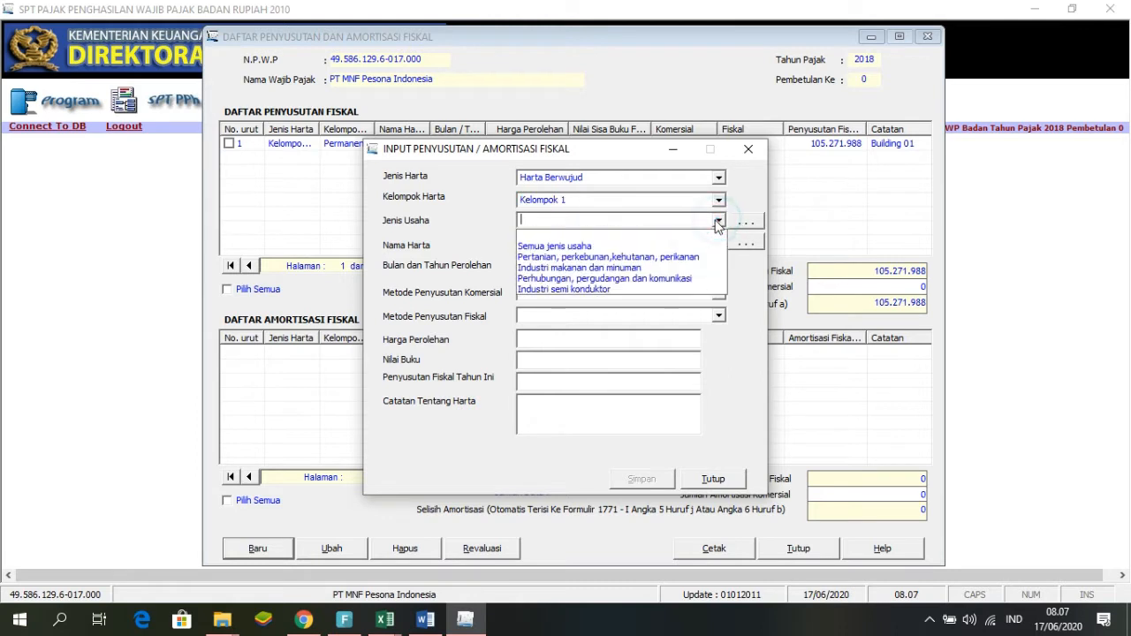
left_click(631, 247)
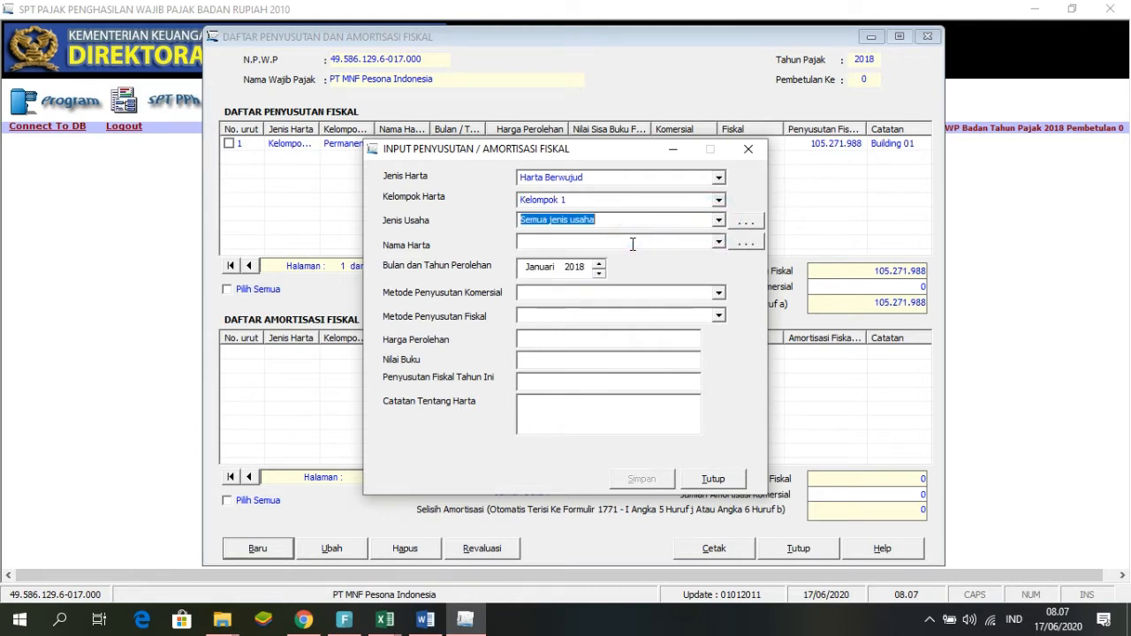
left_click(719, 244)
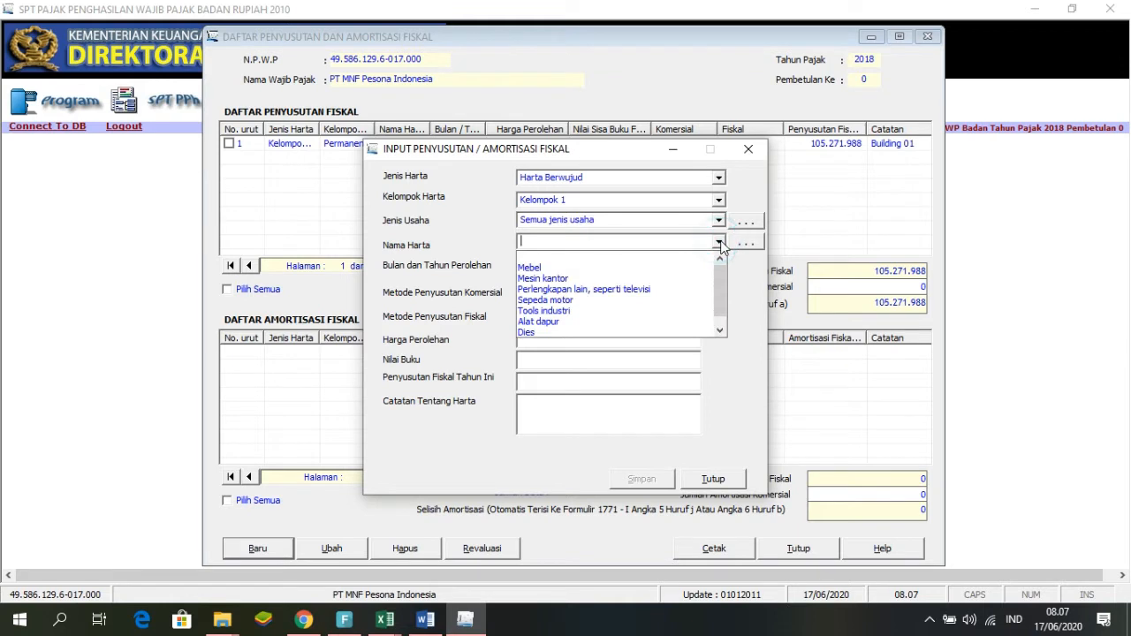
left_click(661, 302)
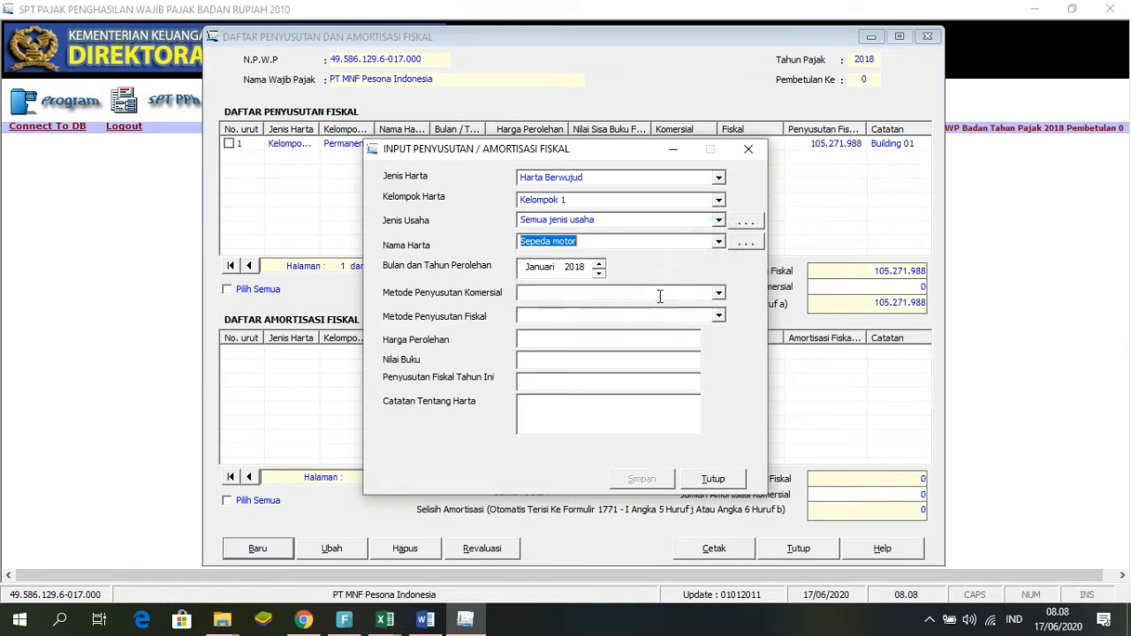
left_click(719, 241)
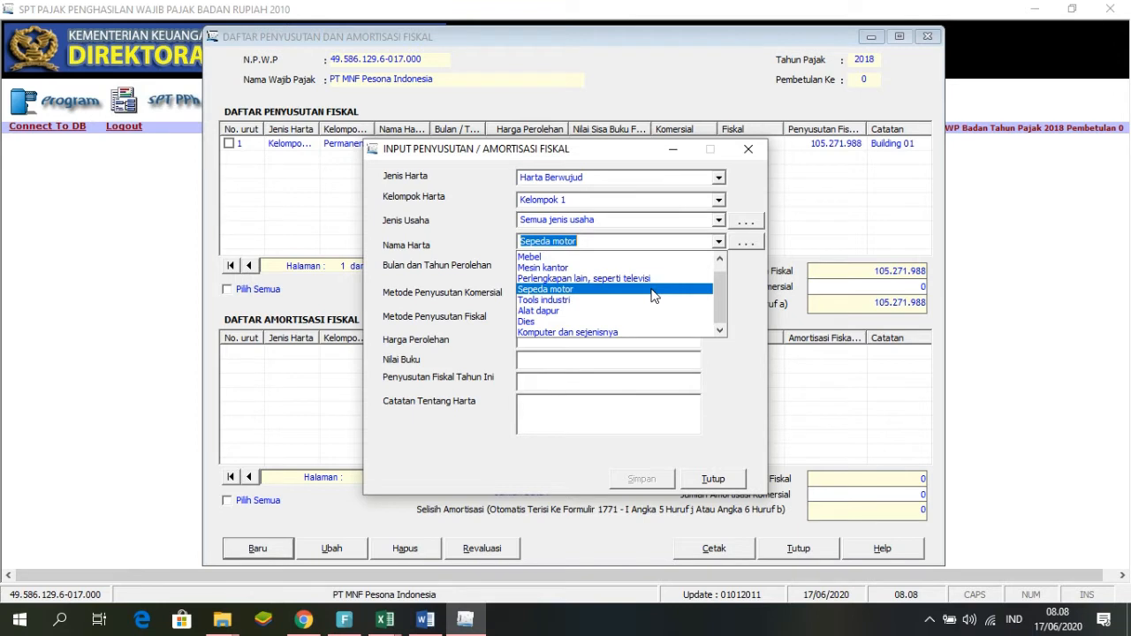
left_click(652, 292)
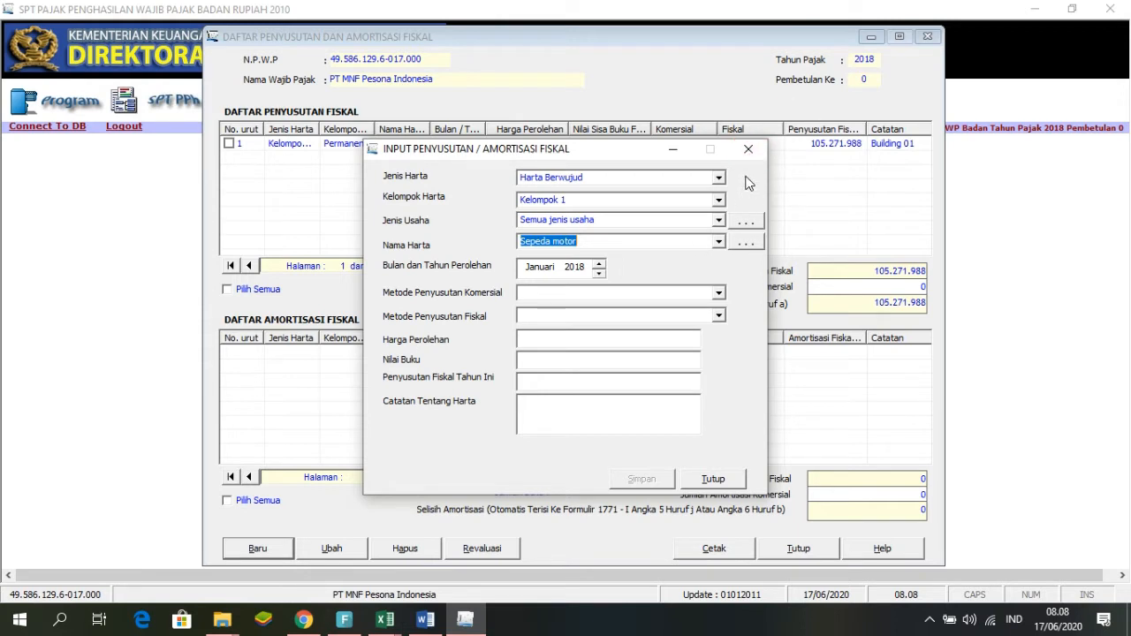
- Close the entry form without saving, close the depreciation list, and return to the Excel workbooks
left_click(747, 148)
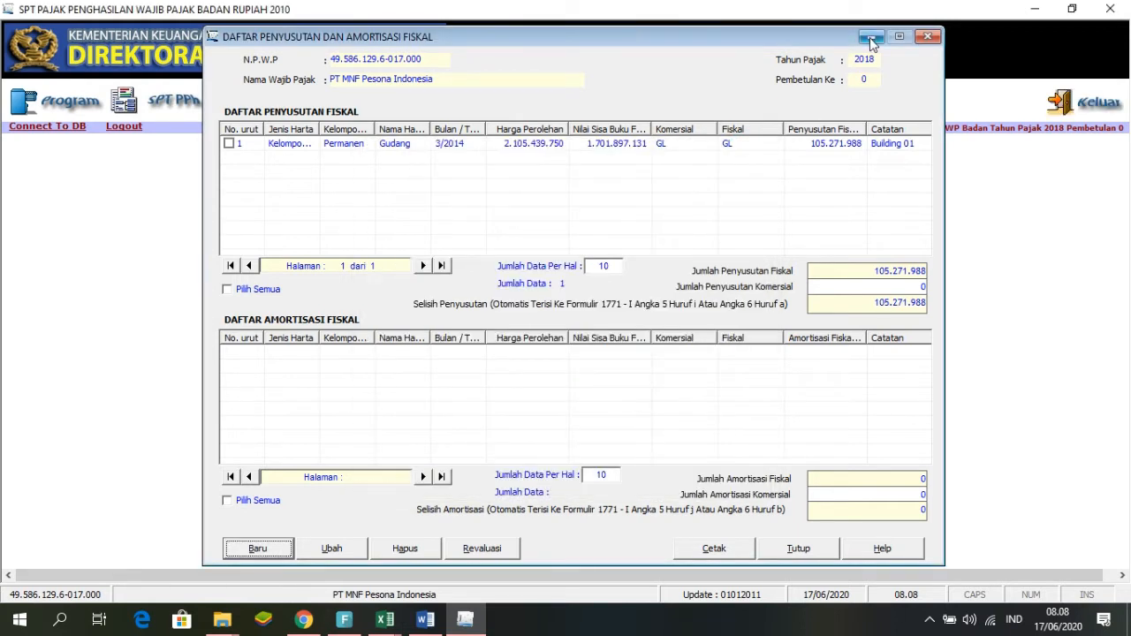
left_click(926, 36)
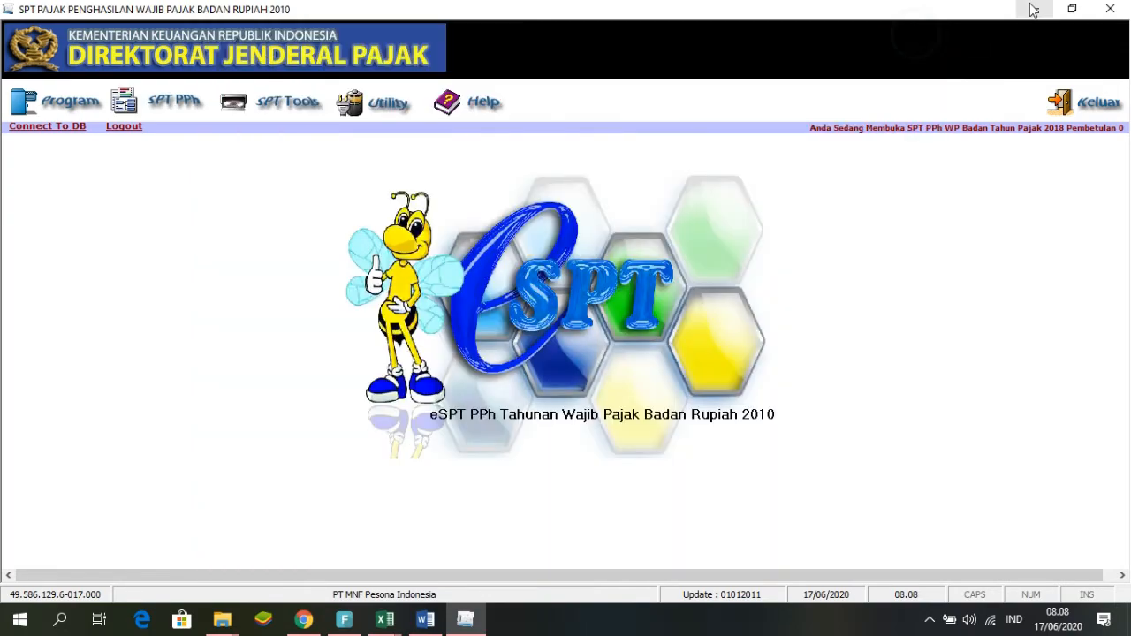
left_click(1025, 18)
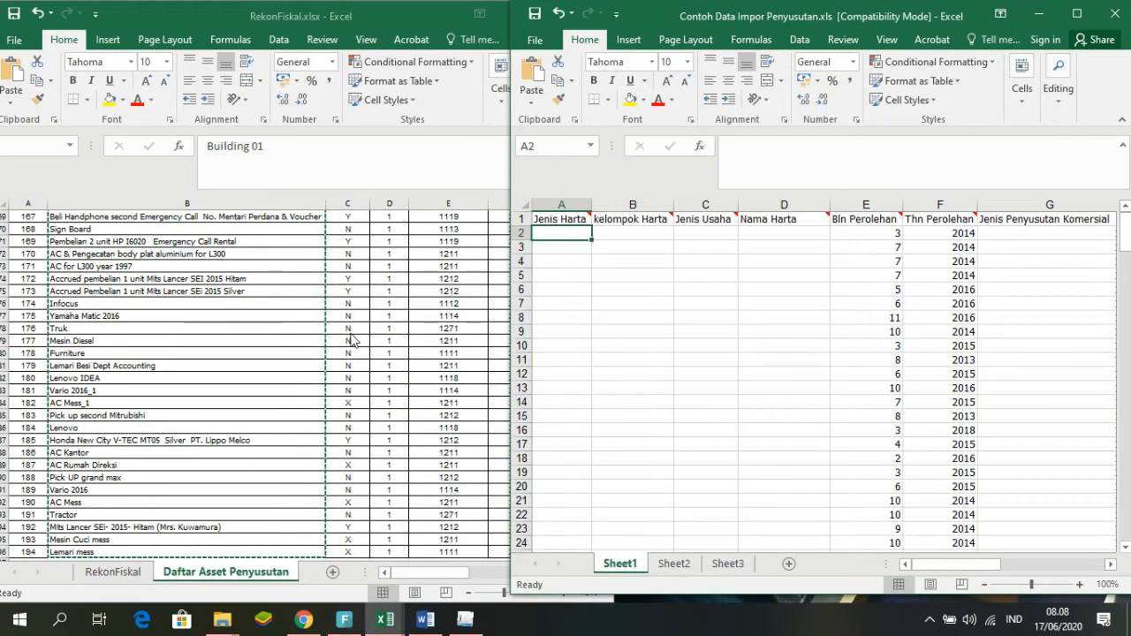
- Copy the Referensi Kode Harta codes from E3 down to the last asset row in RekonFiskal.xlsx's Daftar Asset Penyusutan sheet
left_click(498, 264)
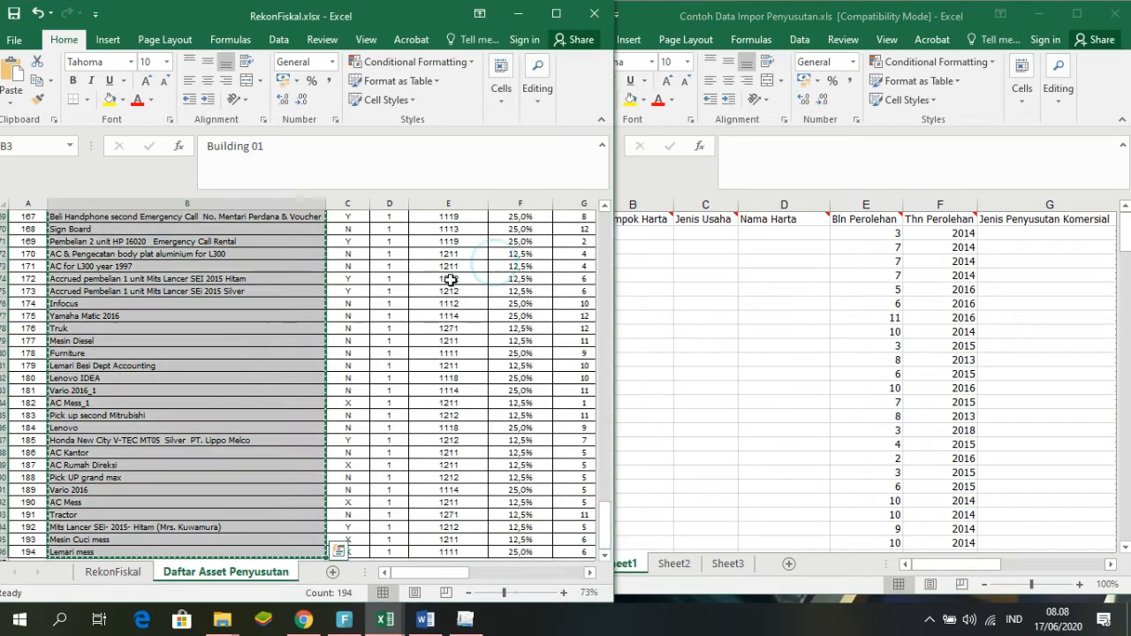
scroll(463, 262, "up", 9)
scroll(466, 257, "up", 20)
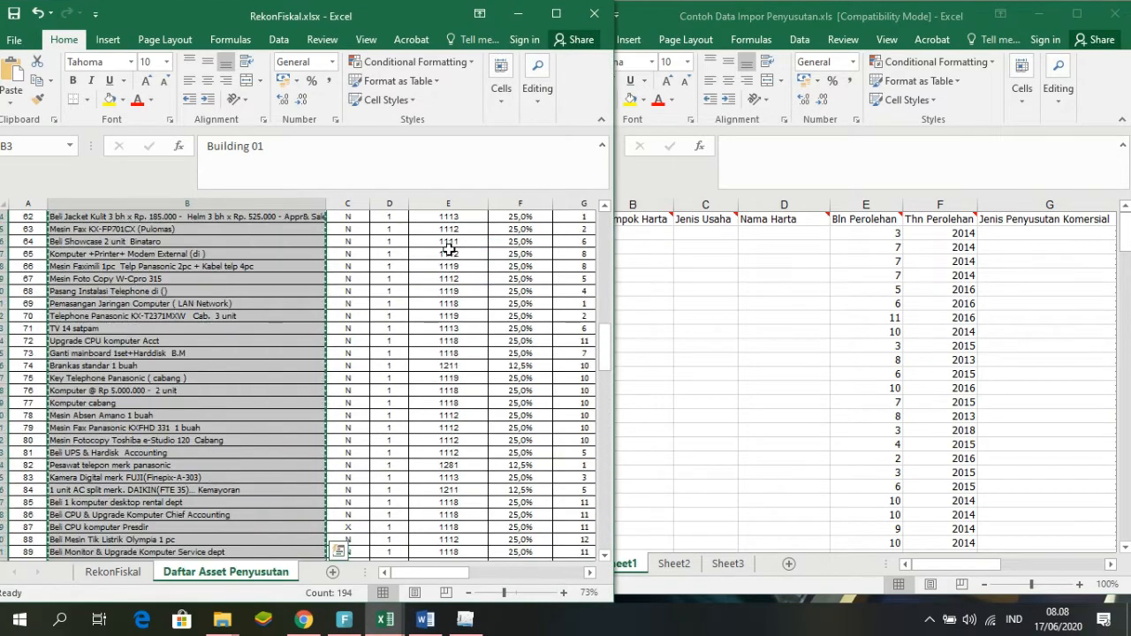
scroll(444, 246, "up", 8)
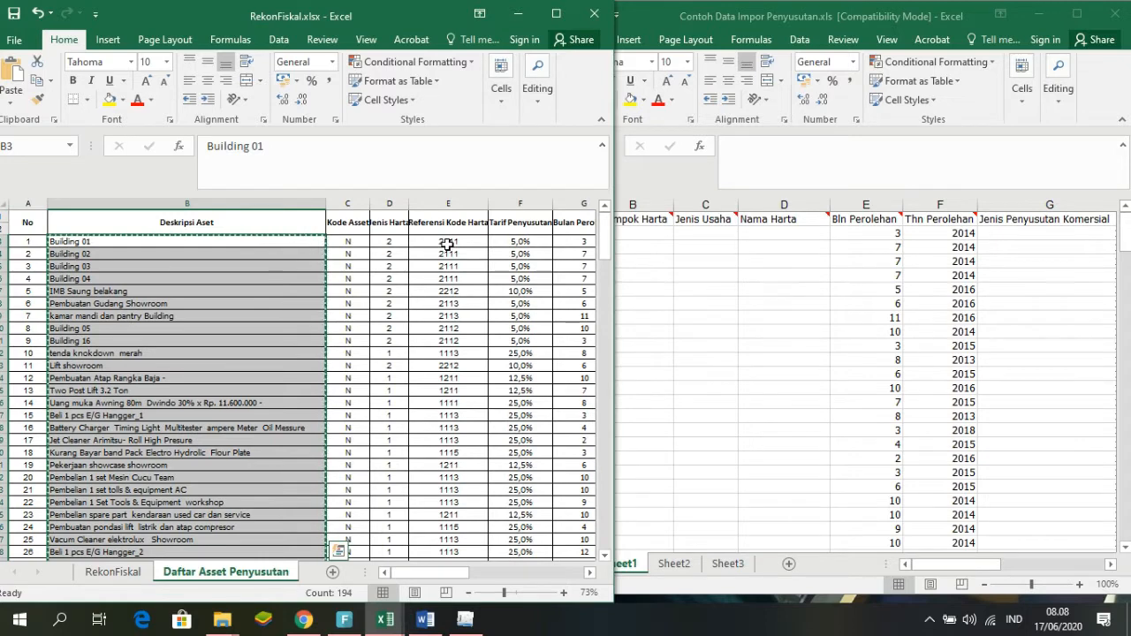
left_click(447, 247)
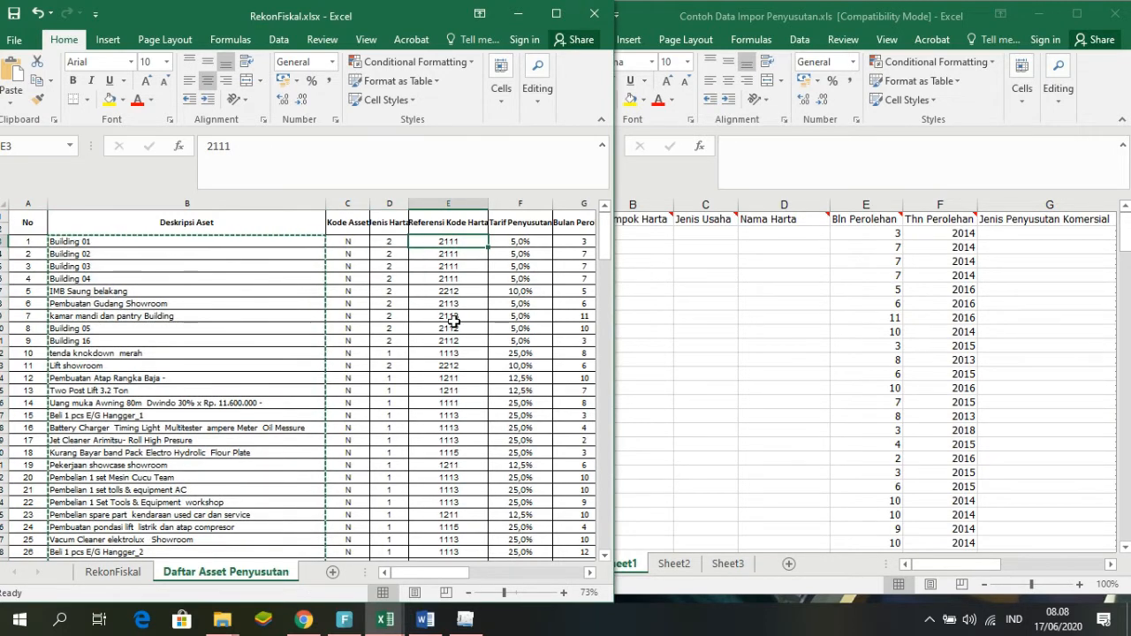
key("ctrl+shift+Down")
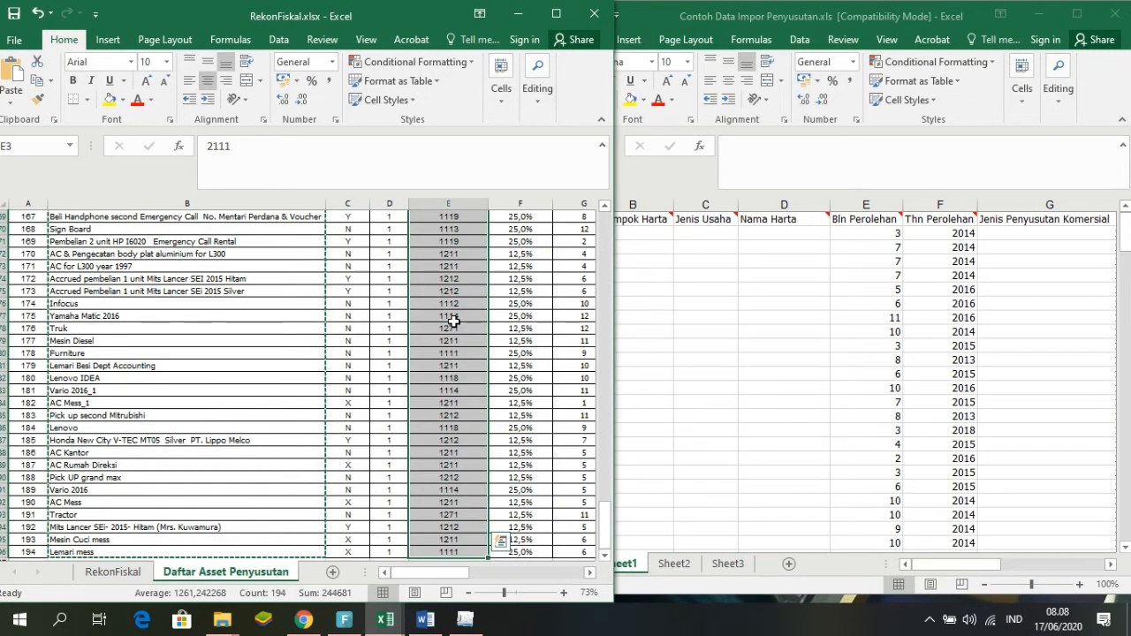
- Paste the copied asset codes as values only into the import template's Nama Harta column, starting at D2
left_click(756, 263)
left_click(783, 234)
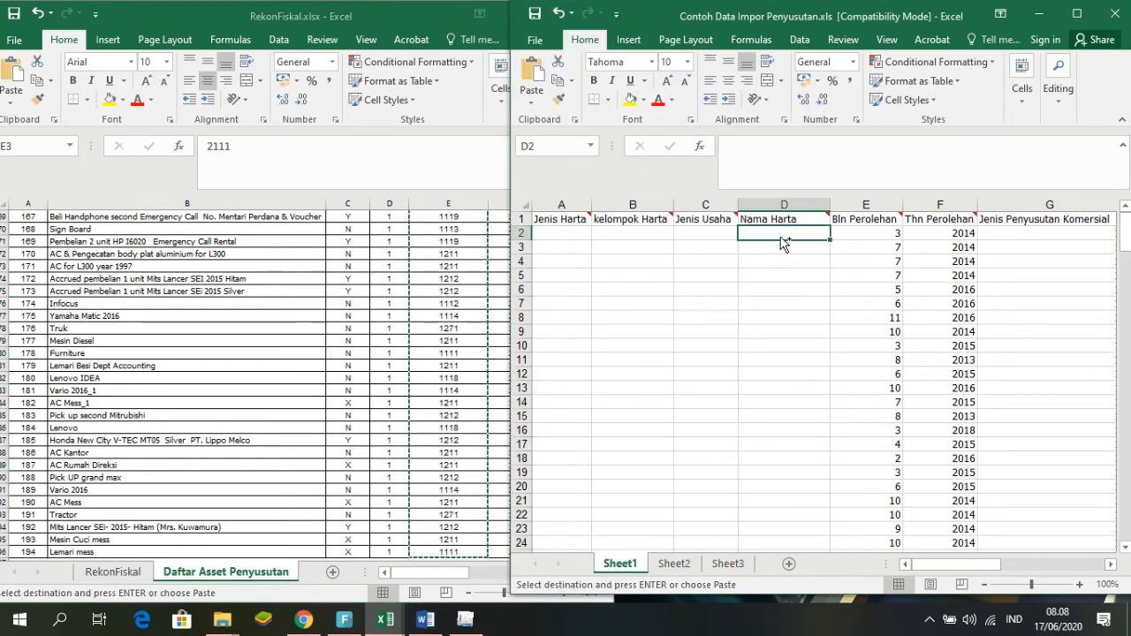
key("ctrl+alt+v")
key("v")
key("Return")
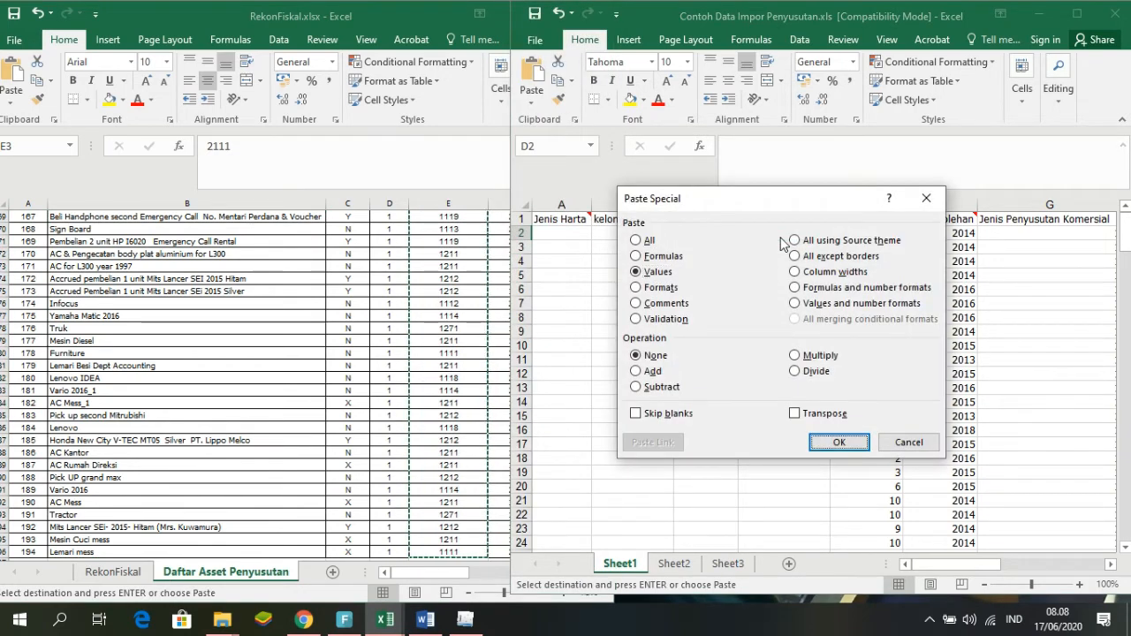
- Read the header comments in the import template that explain how to code the Jenis Harta, kelompok Harta and Jenis Usaha columns
left_click(708, 235)
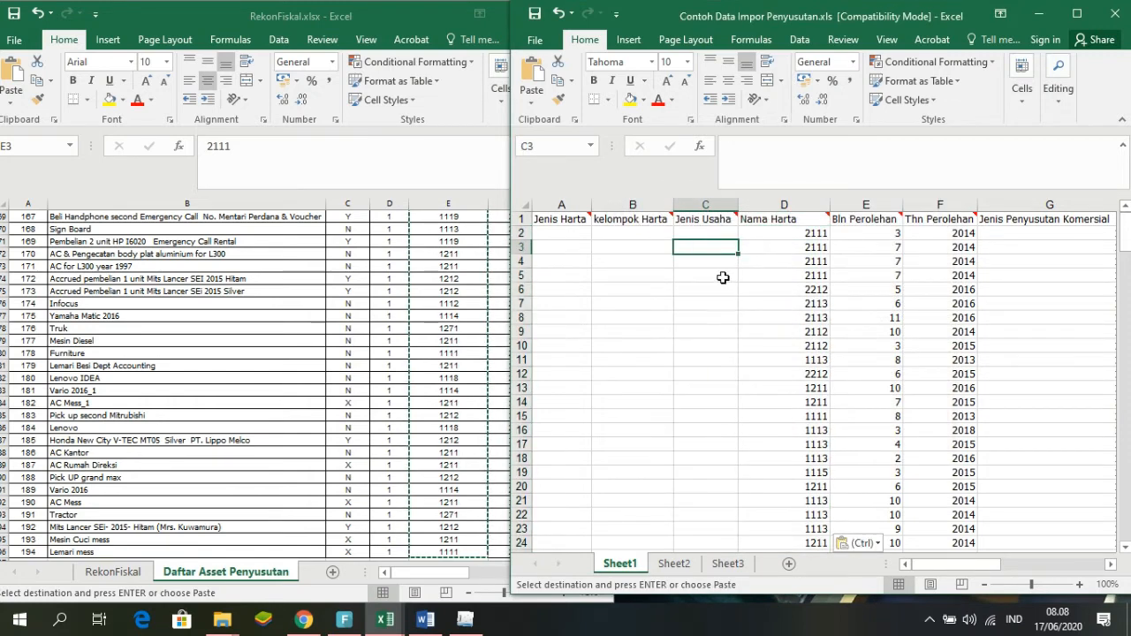
left_click(632, 232)
left_click(560, 234)
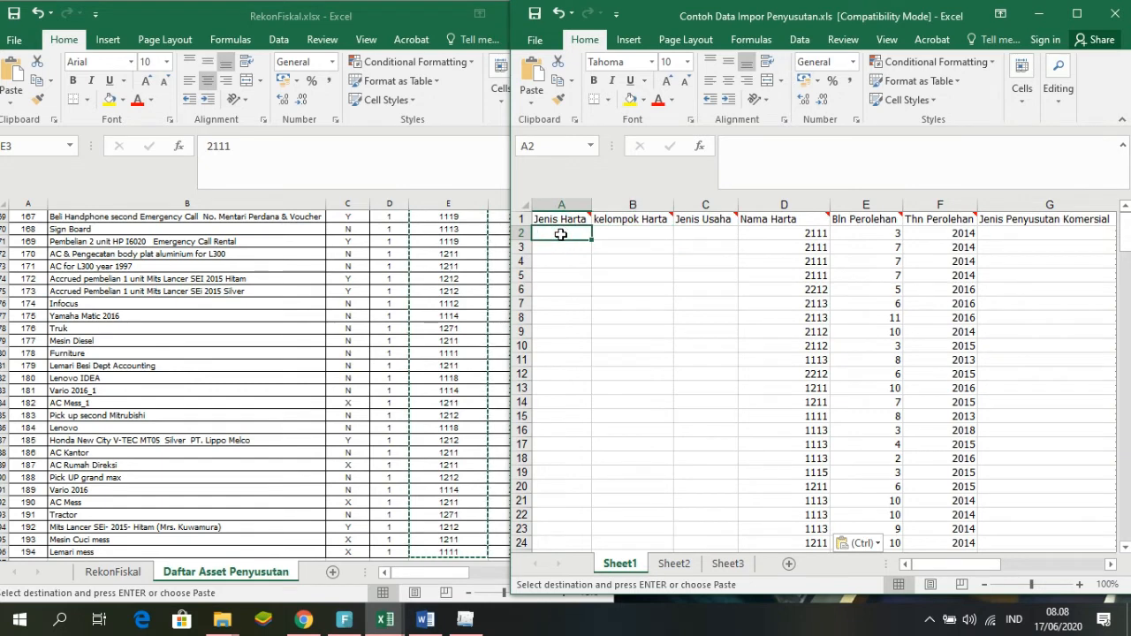
mouse_move(587, 221)
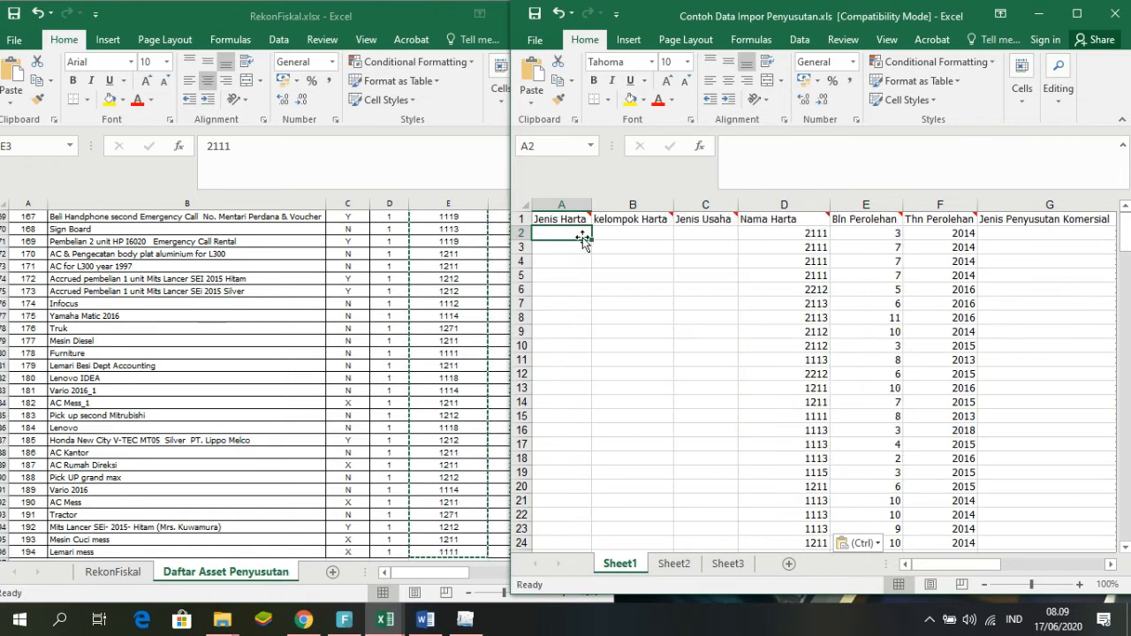
mouse_move(587, 221)
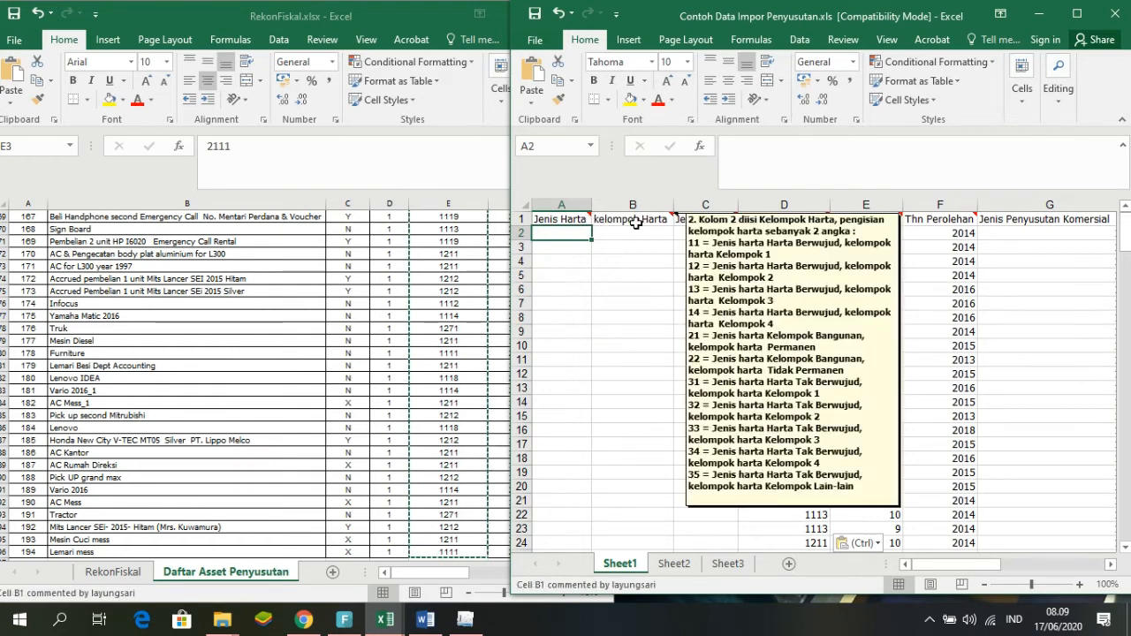
mouse_move(635, 224)
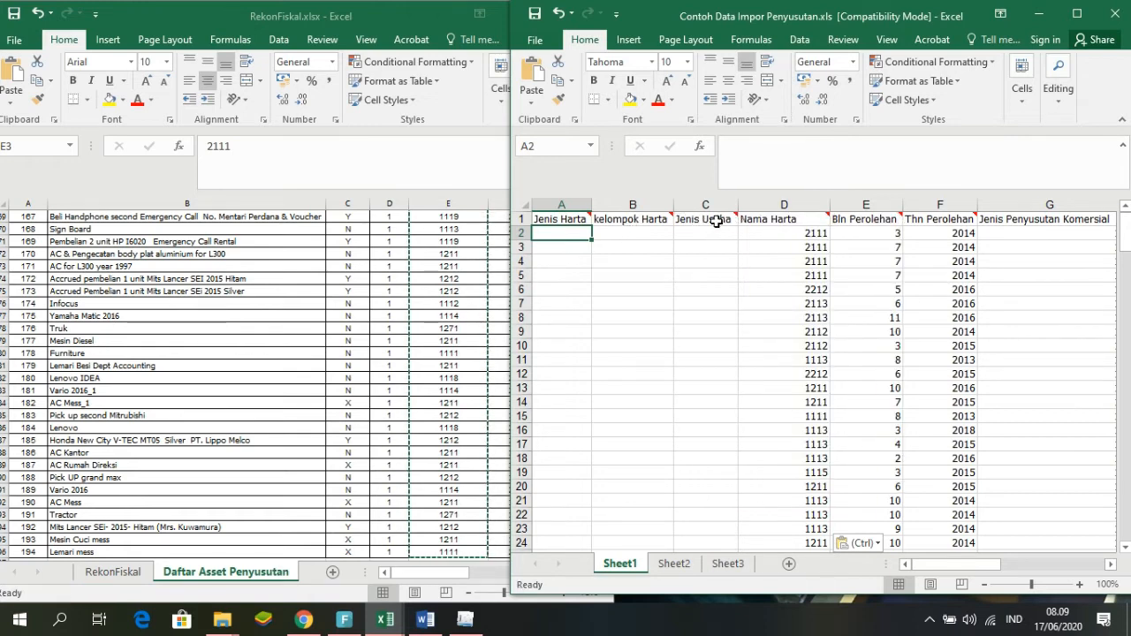
mouse_move(718, 221)
- Switch to eSPT and start a new entry in the Daftar Penyusutan dan Amortisasi Fiskal list
left_click(464, 618)
left_click(205, 106)
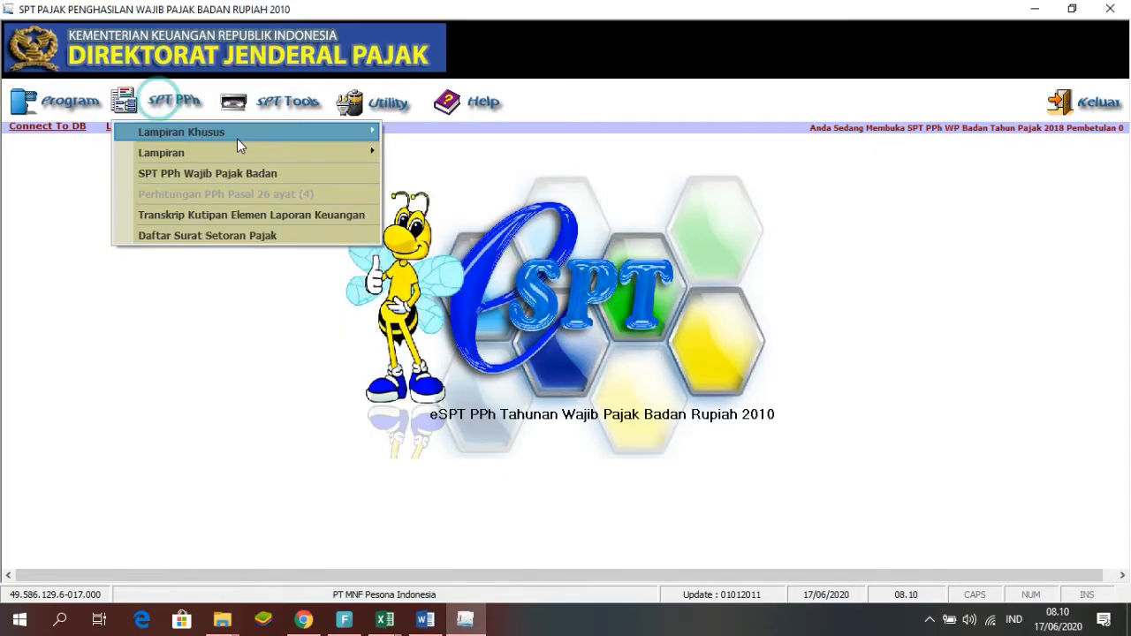
mouse_move(369, 131)
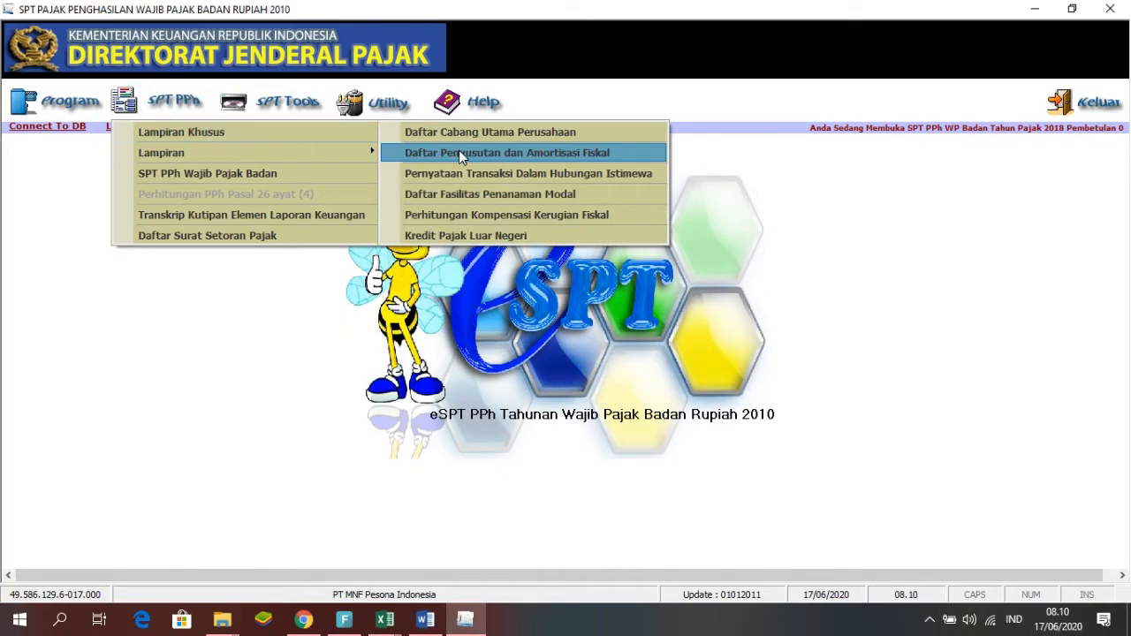
left_click(458, 151)
left_click(257, 548)
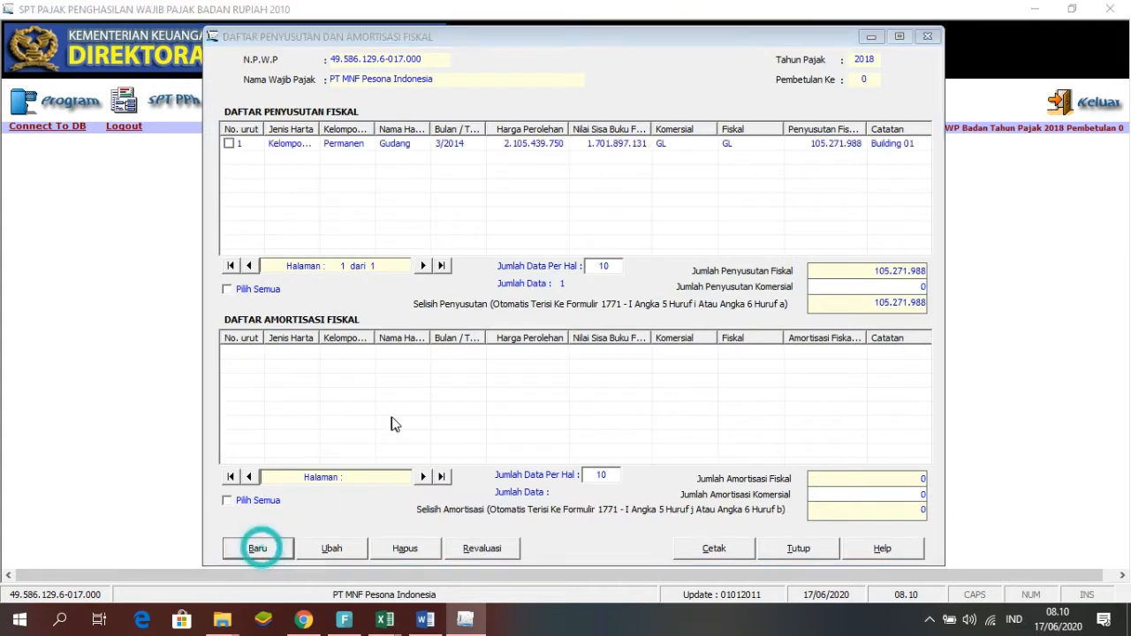
- Set the new entry's Jenis Harta to Harta Berwujud and its Kelompok Harta to Kelompok 1
left_click(718, 177)
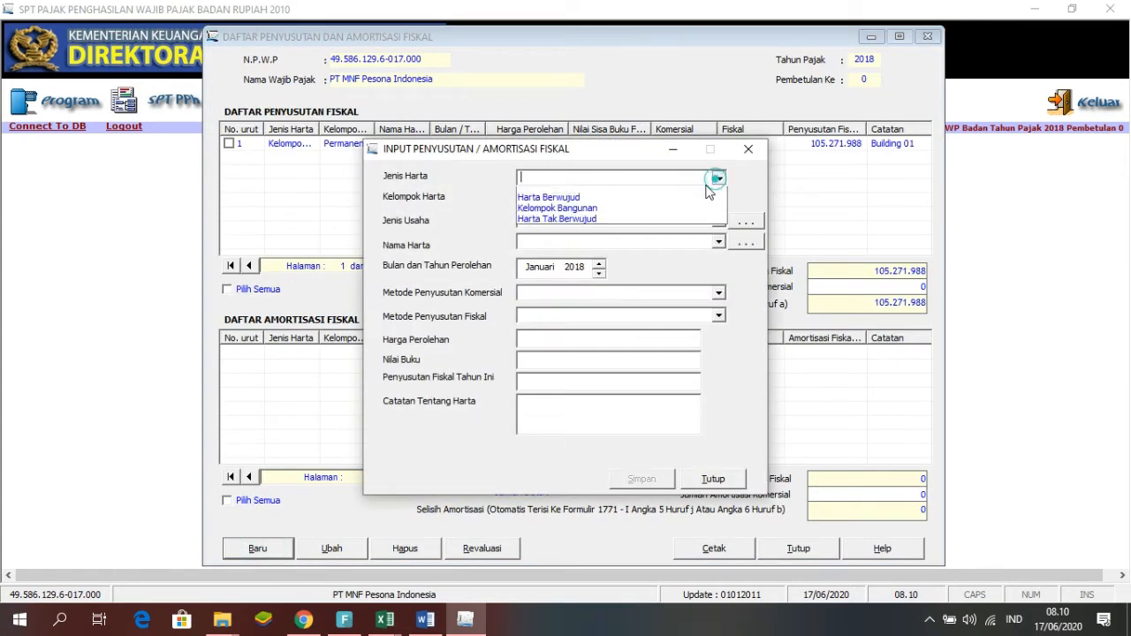
left_click(692, 200)
left_click(719, 199)
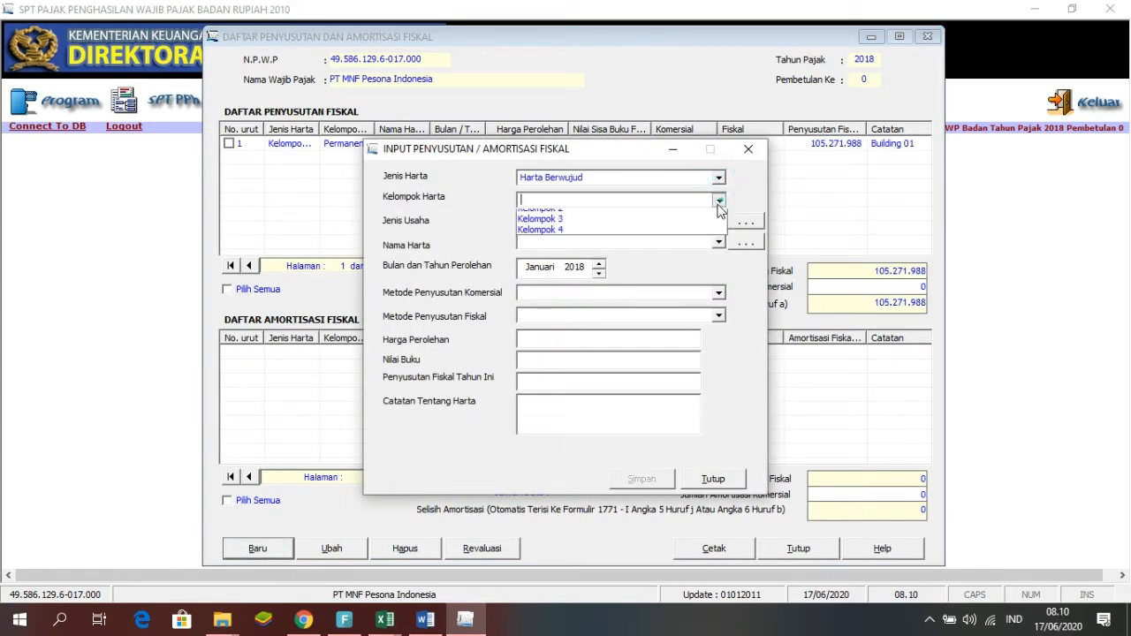
left_click(685, 227)
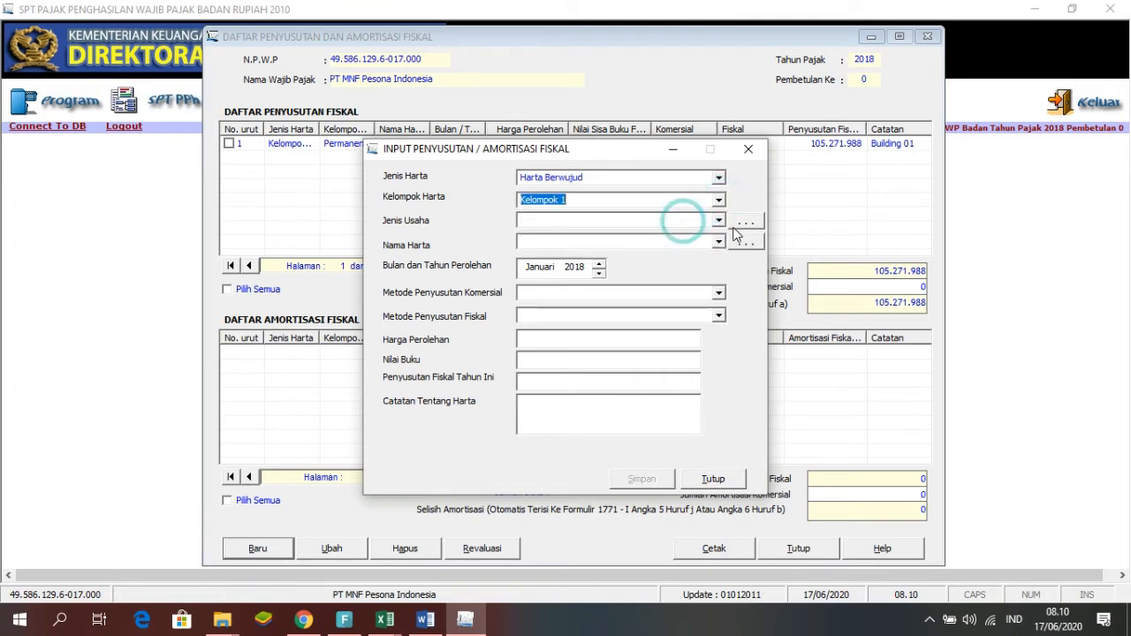
- Examine the Jenis Usaha options and their reference code list, closing the list without saving a new code
left_click(720, 222)
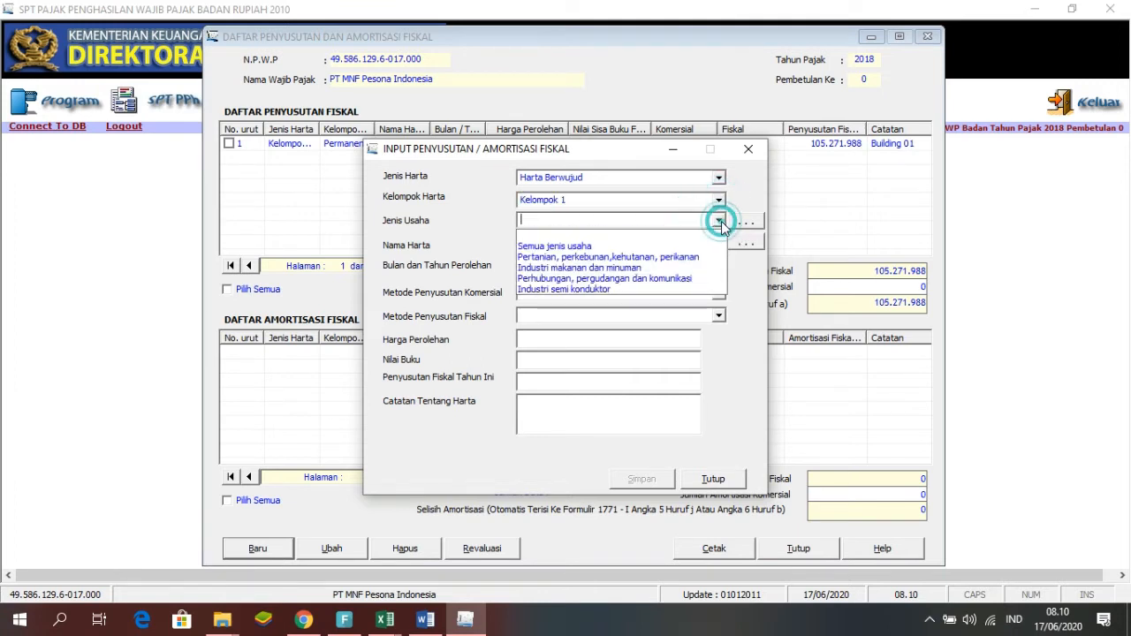
left_click(718, 222)
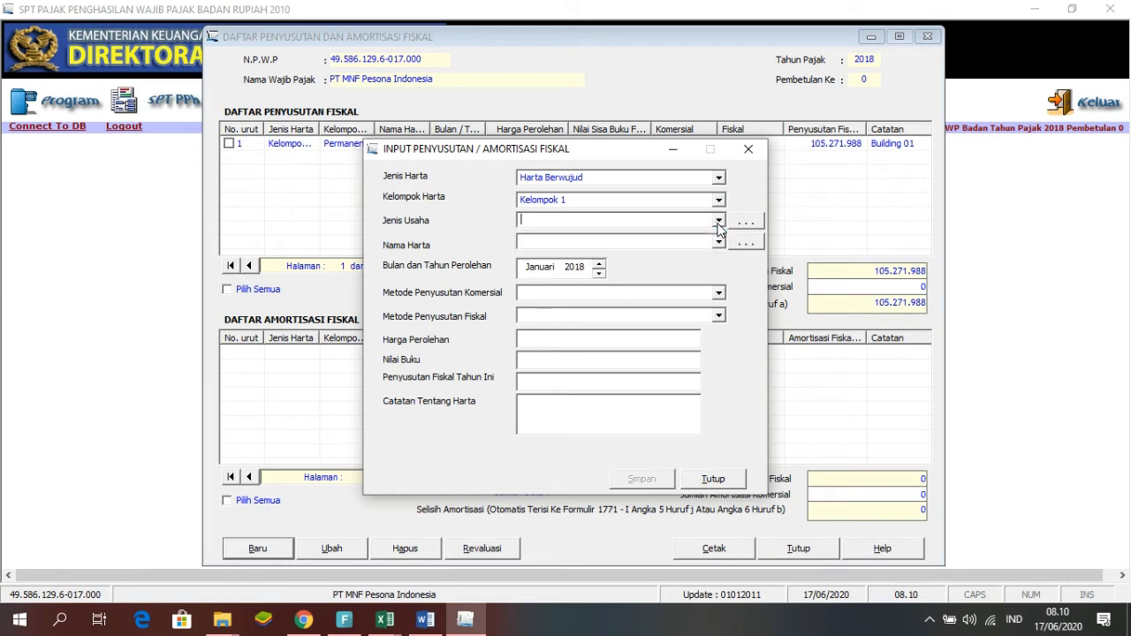
left_click(746, 222)
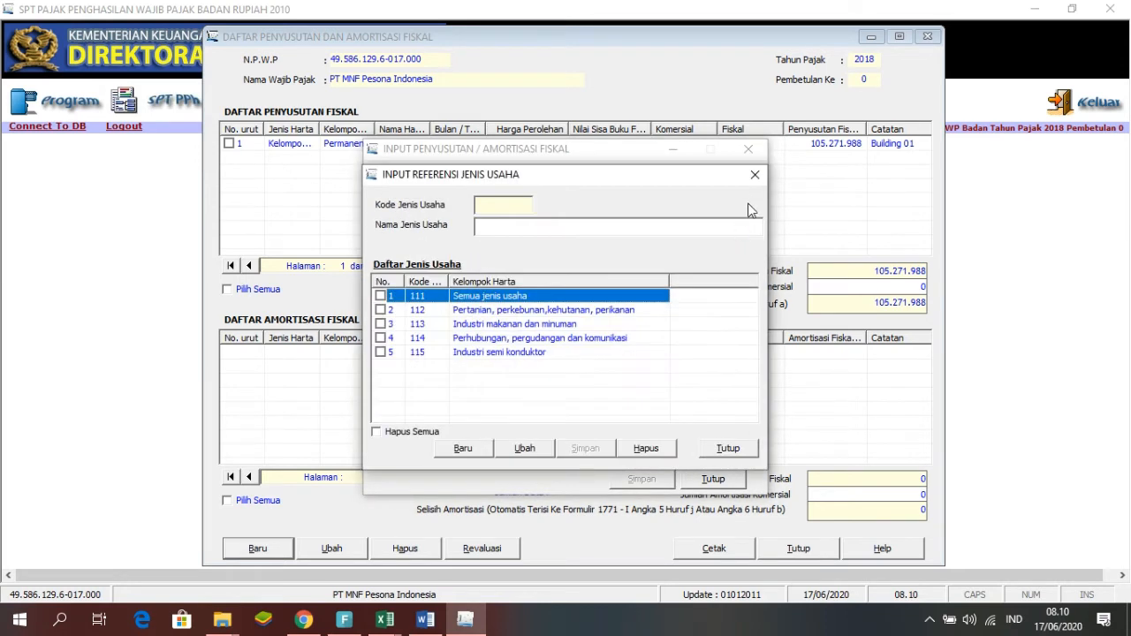
left_click(446, 451)
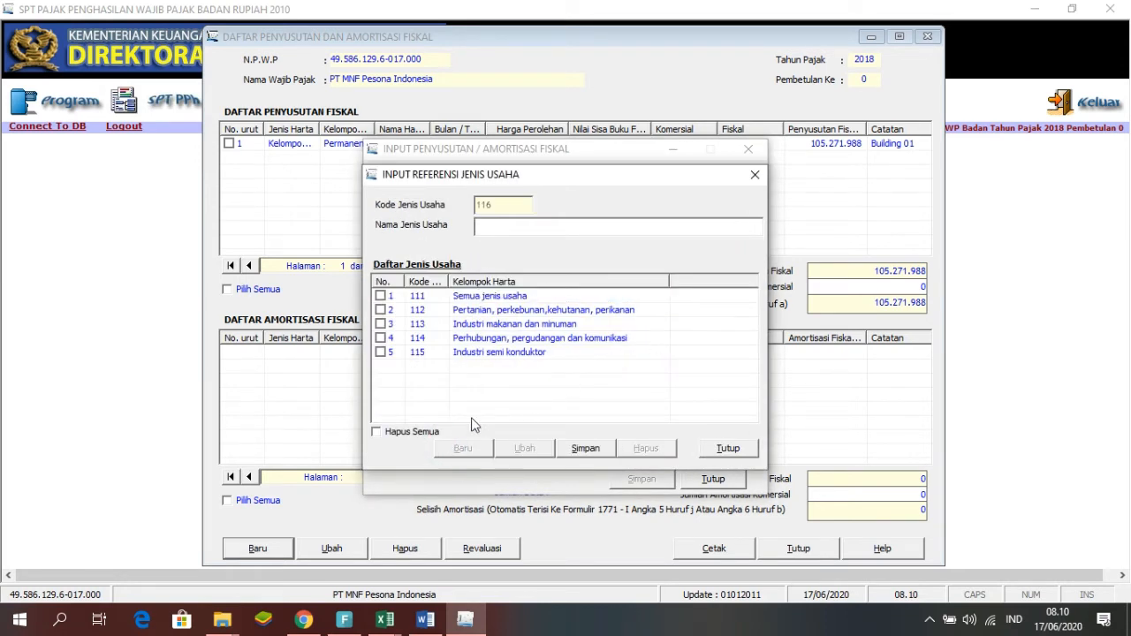
left_click(754, 174)
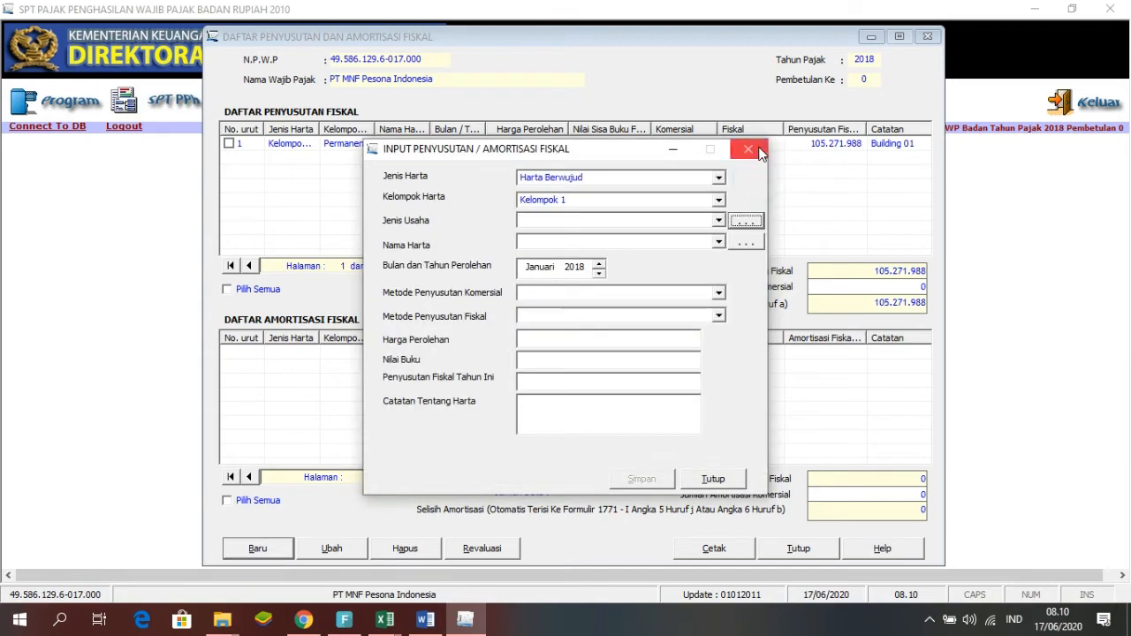
- Close the unsaved entry form and the depreciation list, and return to the Excel workbooks
left_click(748, 148)
left_click(927, 36)
left_click(1032, 8)
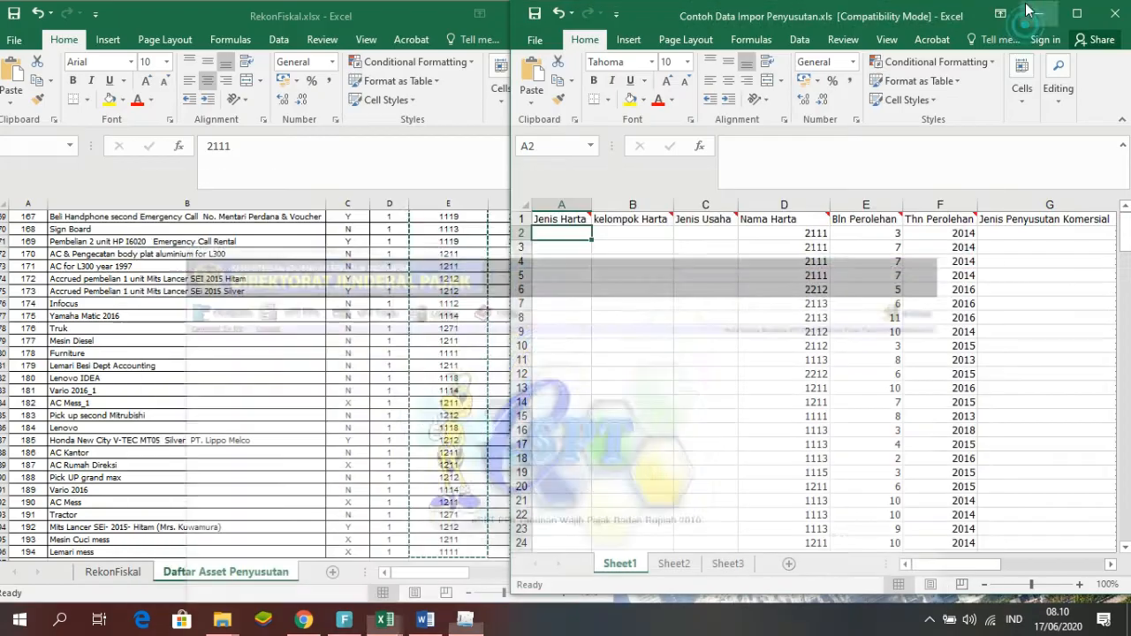
- Enter a LEFT formula in C2 under Jenis Usaha that takes the first 3 characters of D2
left_click(731, 237)
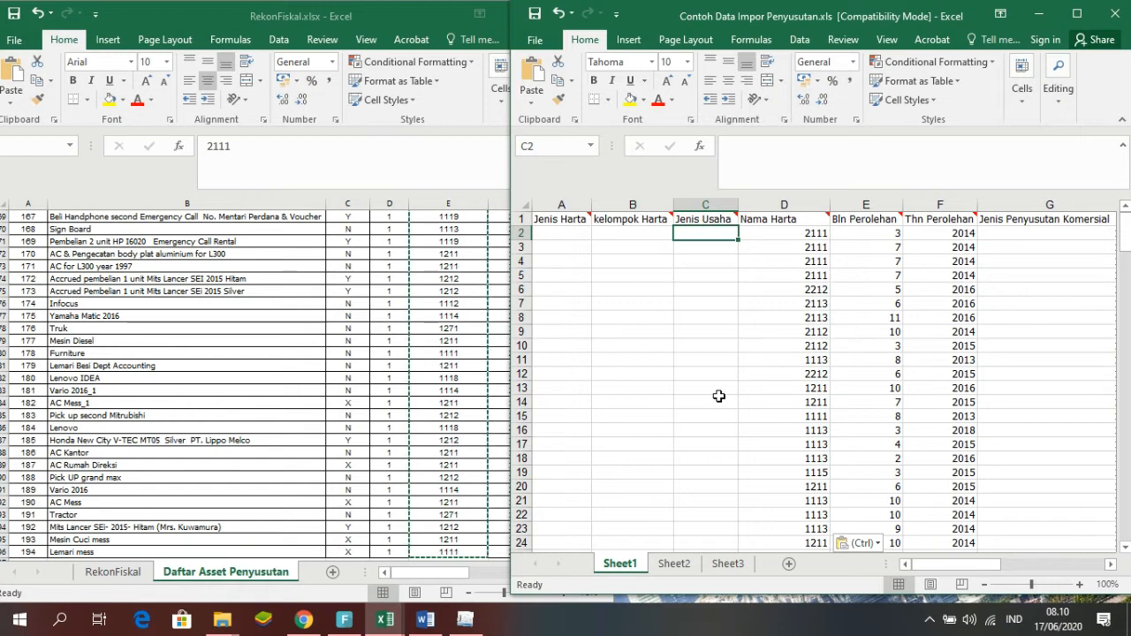
type("=le")
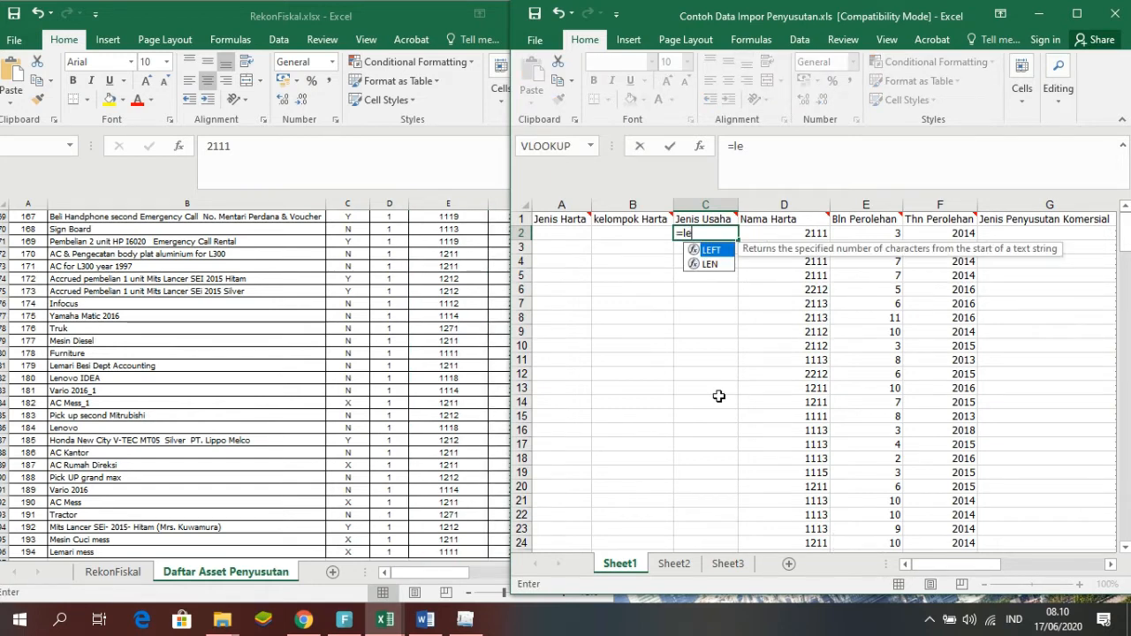
double_click(711, 251)
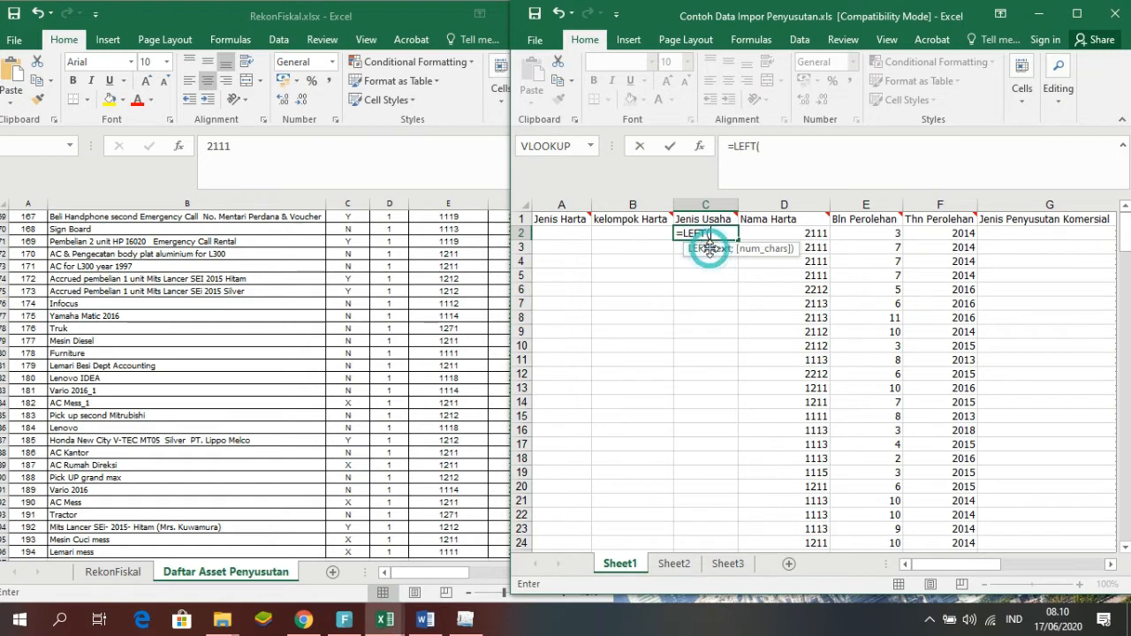
left_click(798, 245)
left_click(799, 233)
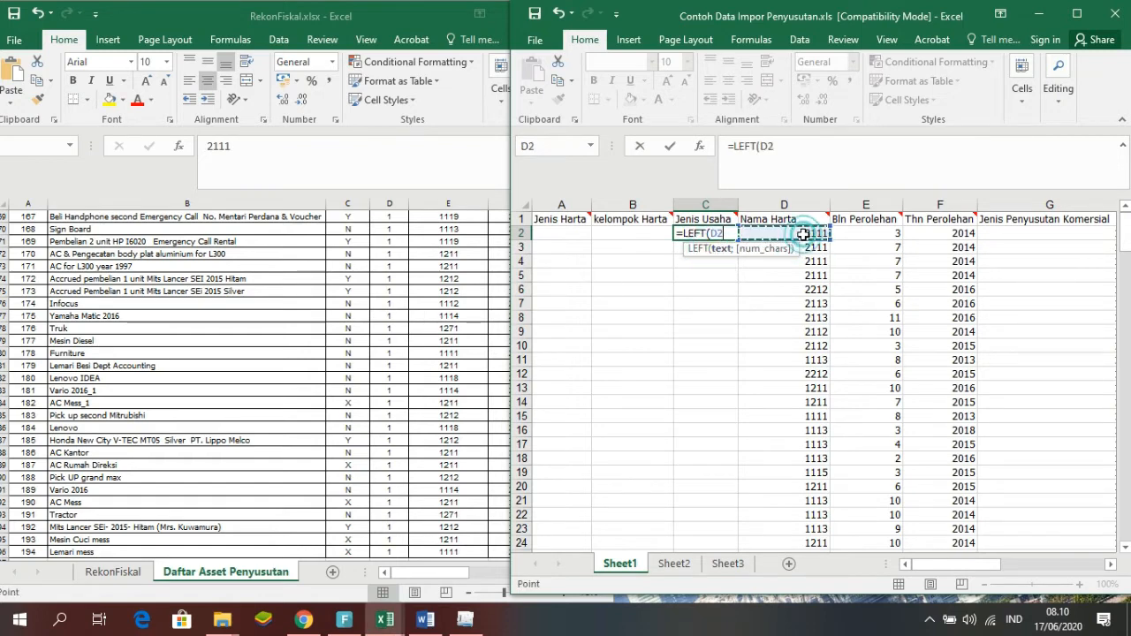
type(";3")
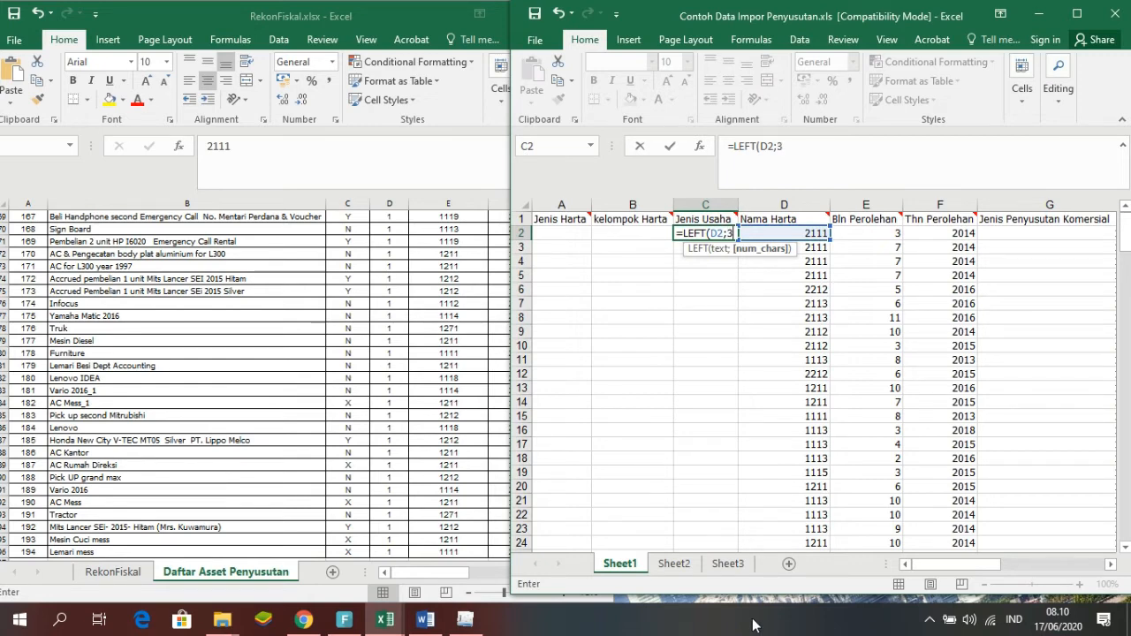
key("Return")
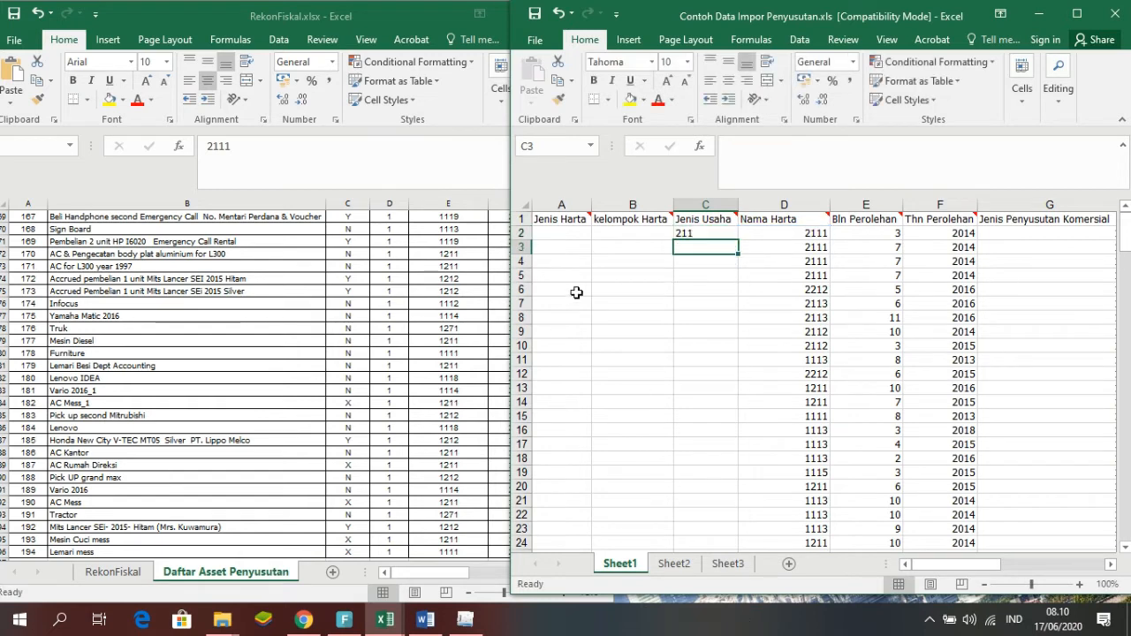
- Enter a LEFT formula in B2 under kelompok Harta that takes the first 2 characters of C2
left_click(645, 235)
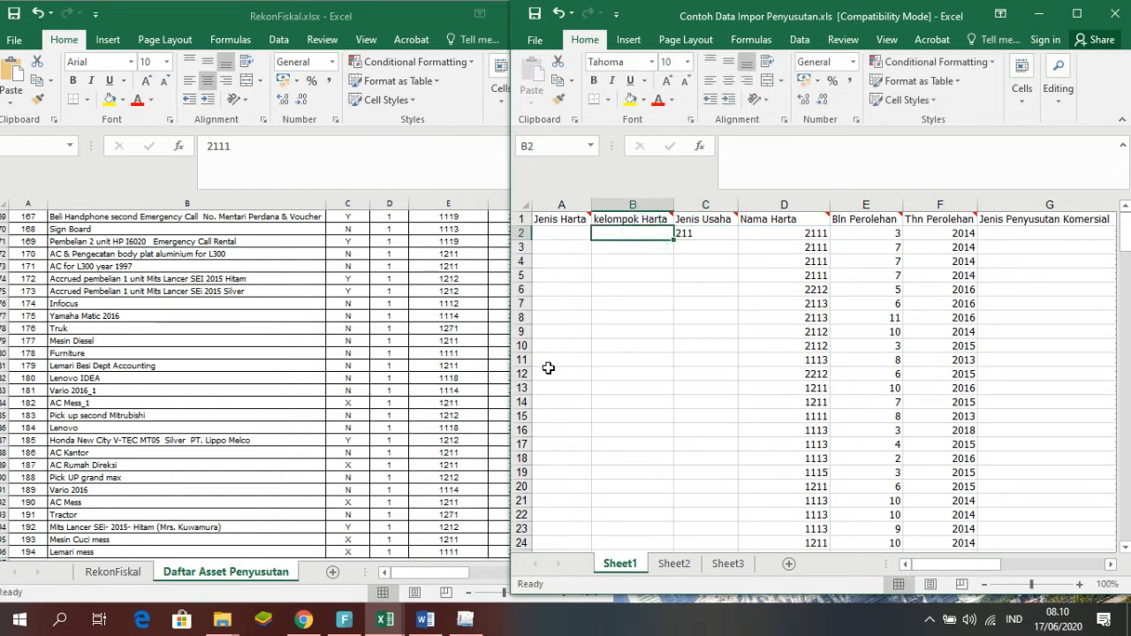
type("=le")
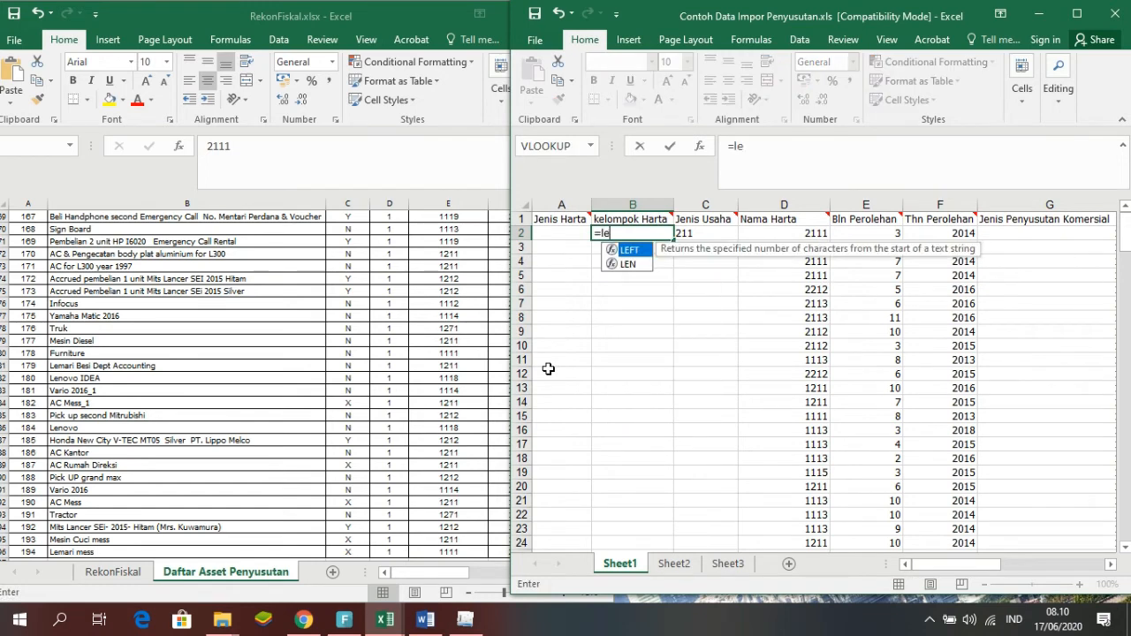
double_click(636, 256)
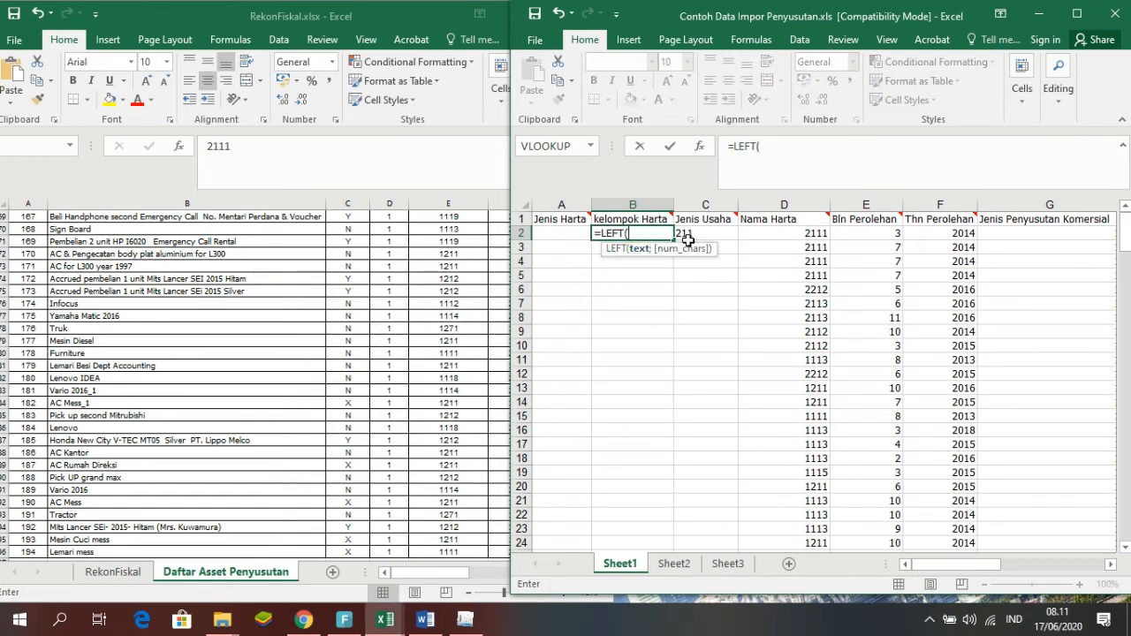
left_click(698, 235)
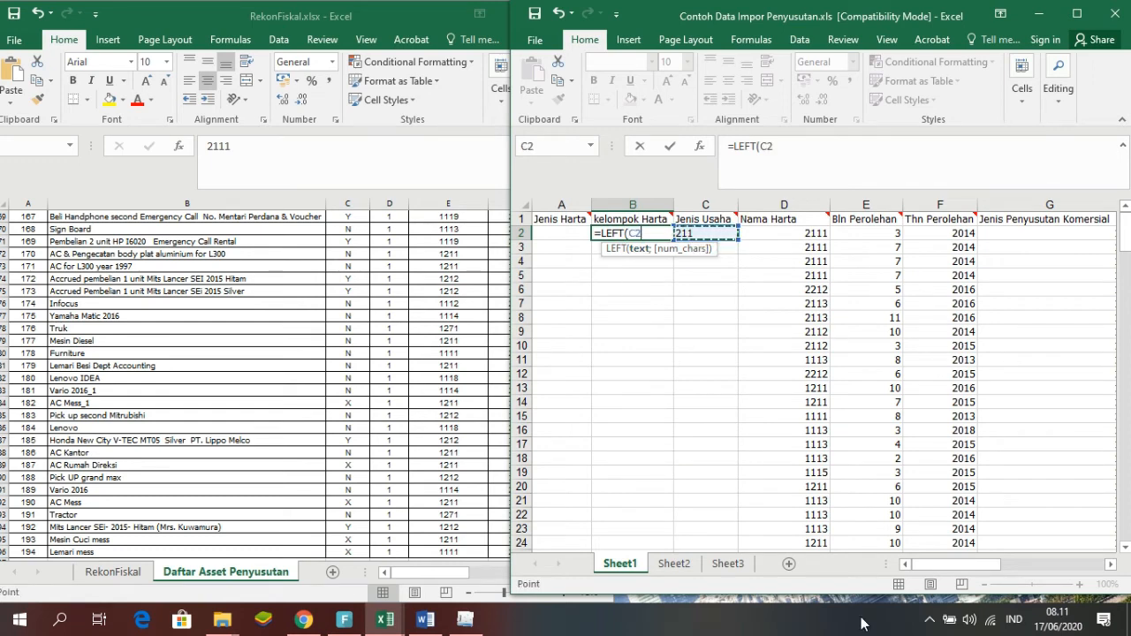
type(";2")
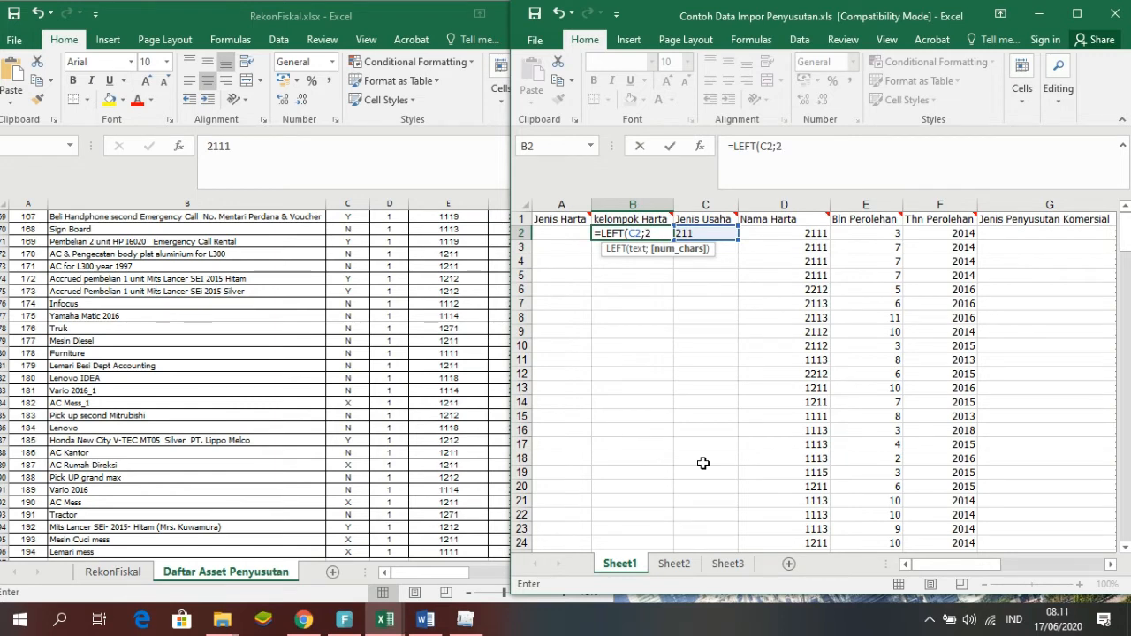
key("Return")
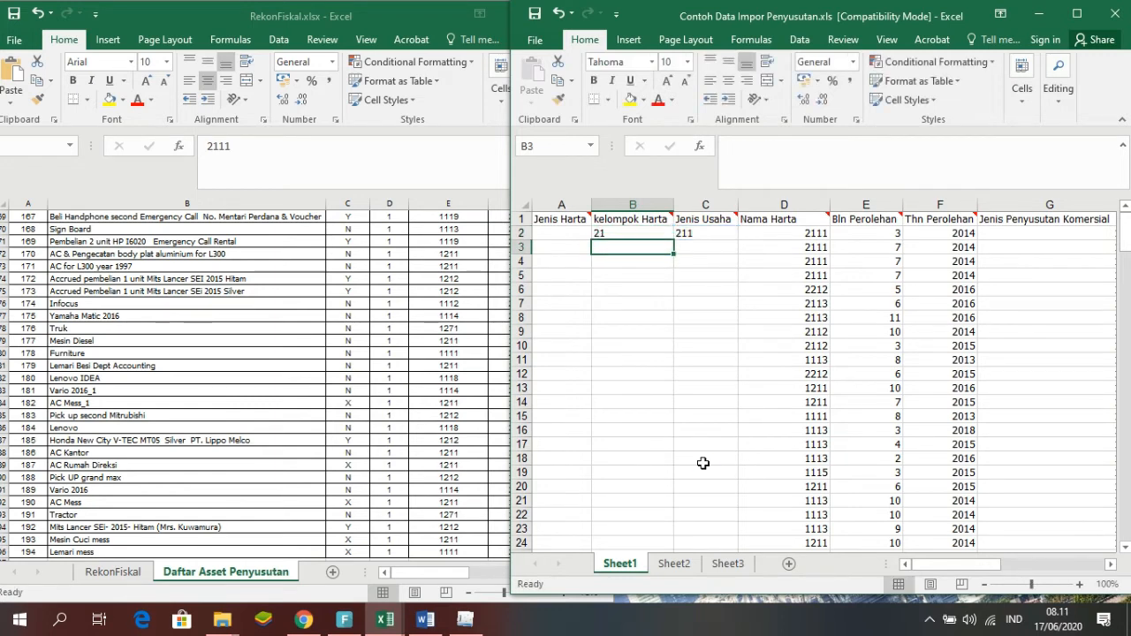
- Enter the formula =LEFT(B2;1) in A2 under Jenis Harta to extract the first character of B2
left_click(582, 233)
type("=")
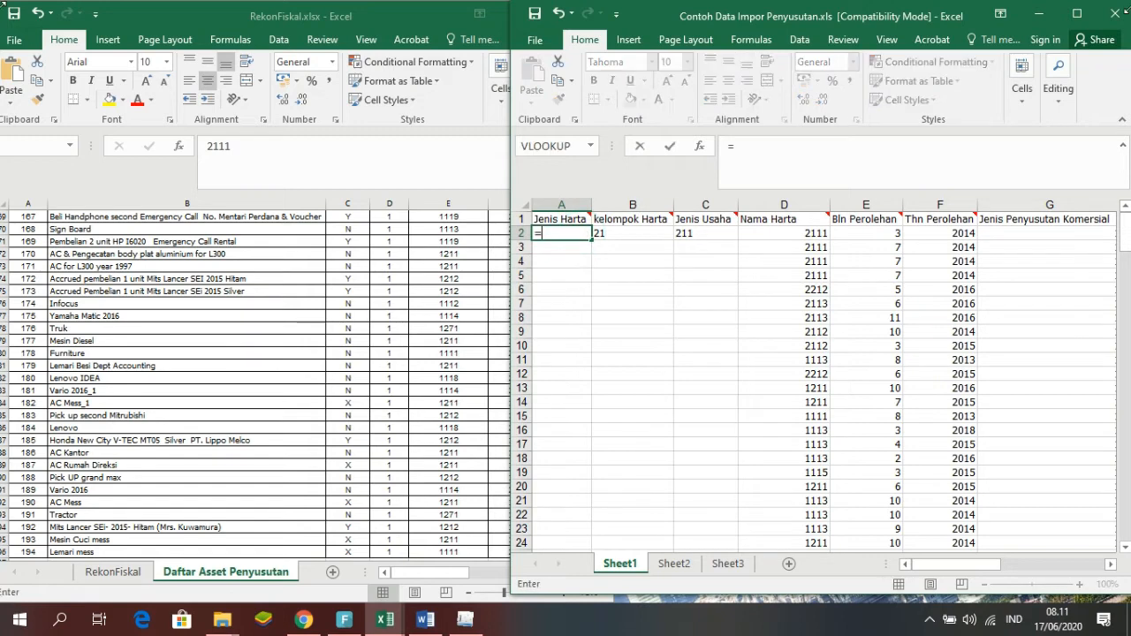
type("le")
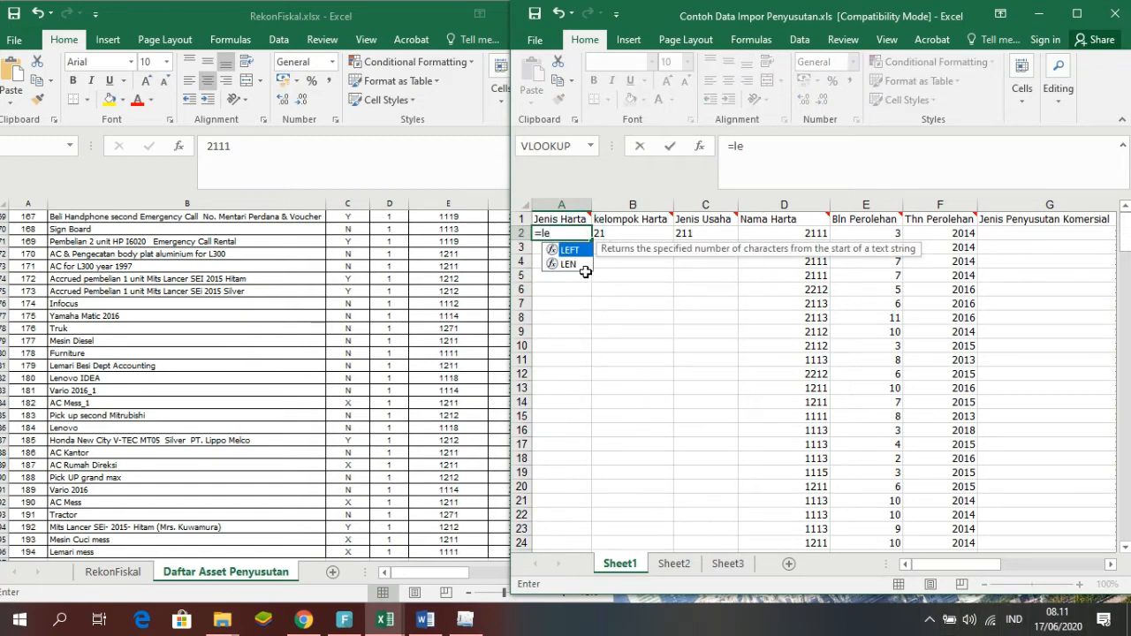
double_click(580, 251)
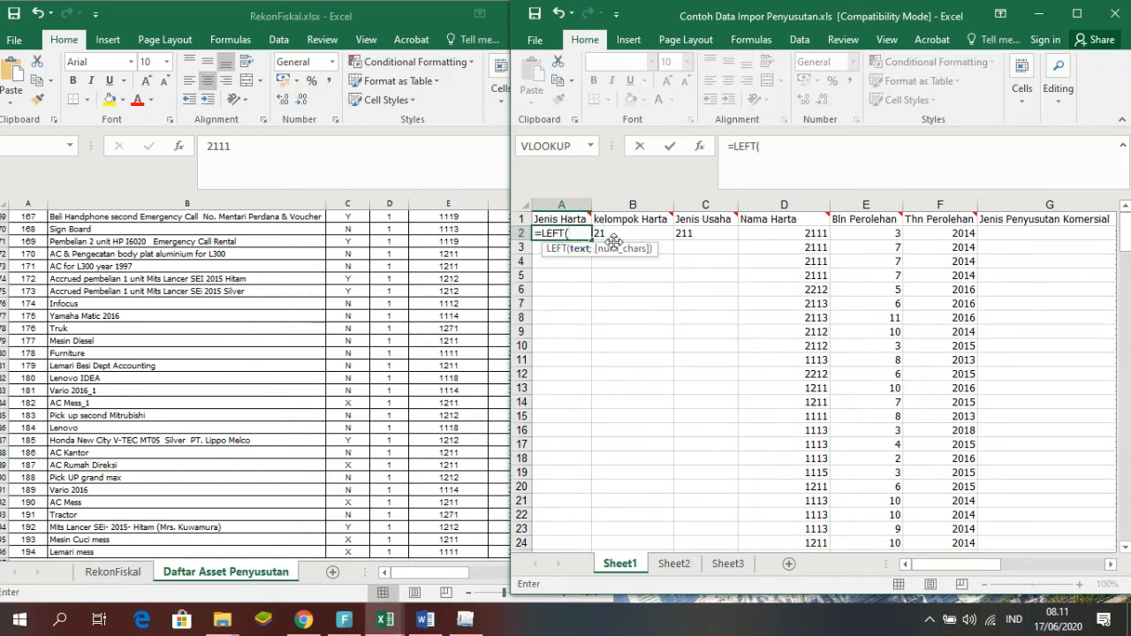
left_click(616, 239)
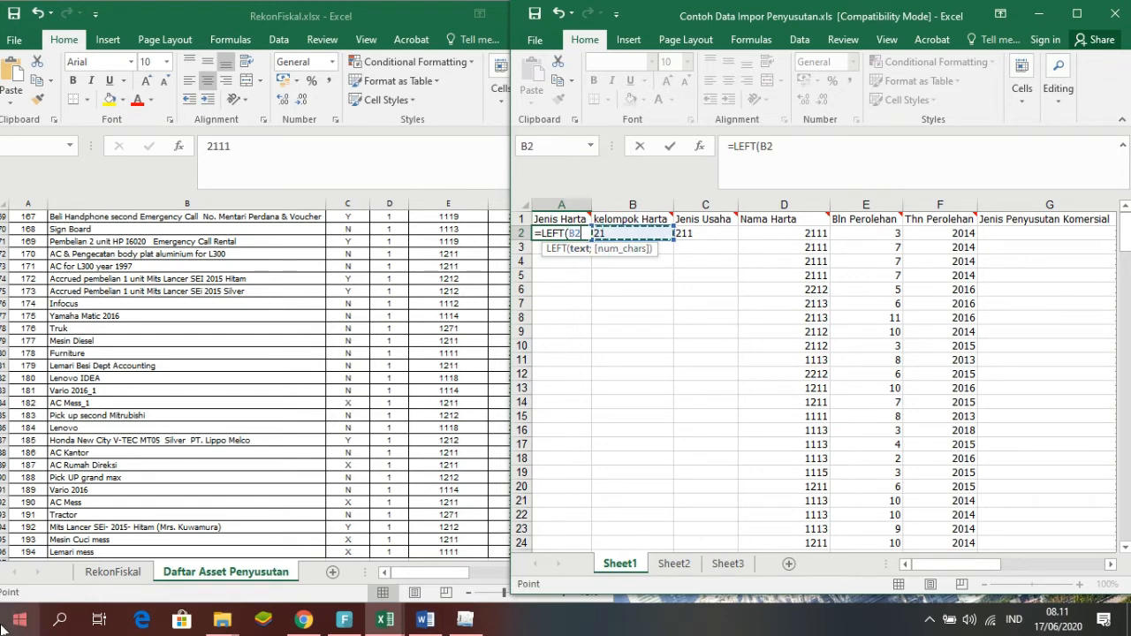
type(";1")
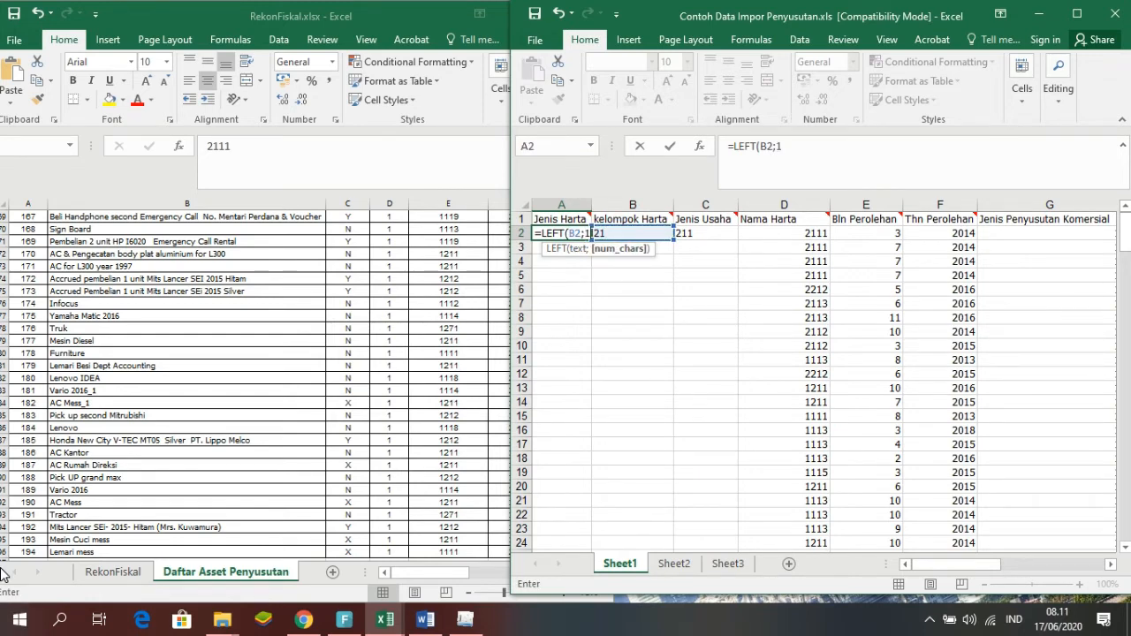
type(")")
key("Return")
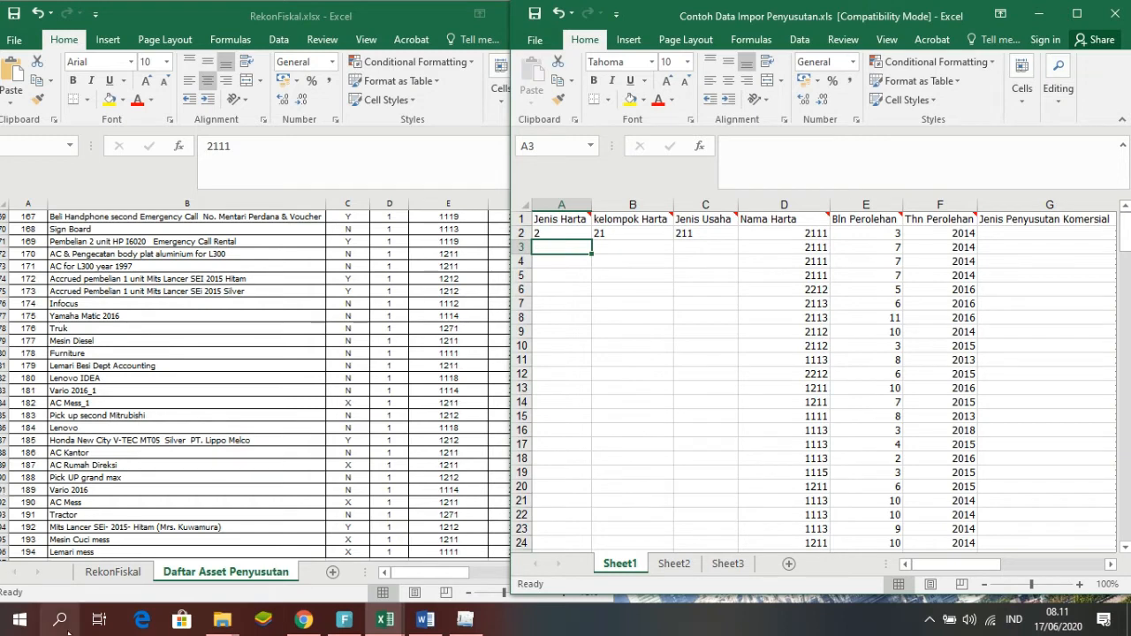
- Fill the LEFT formulas in C2, B2 and A2 down their columns for all asset rows
left_click(713, 231)
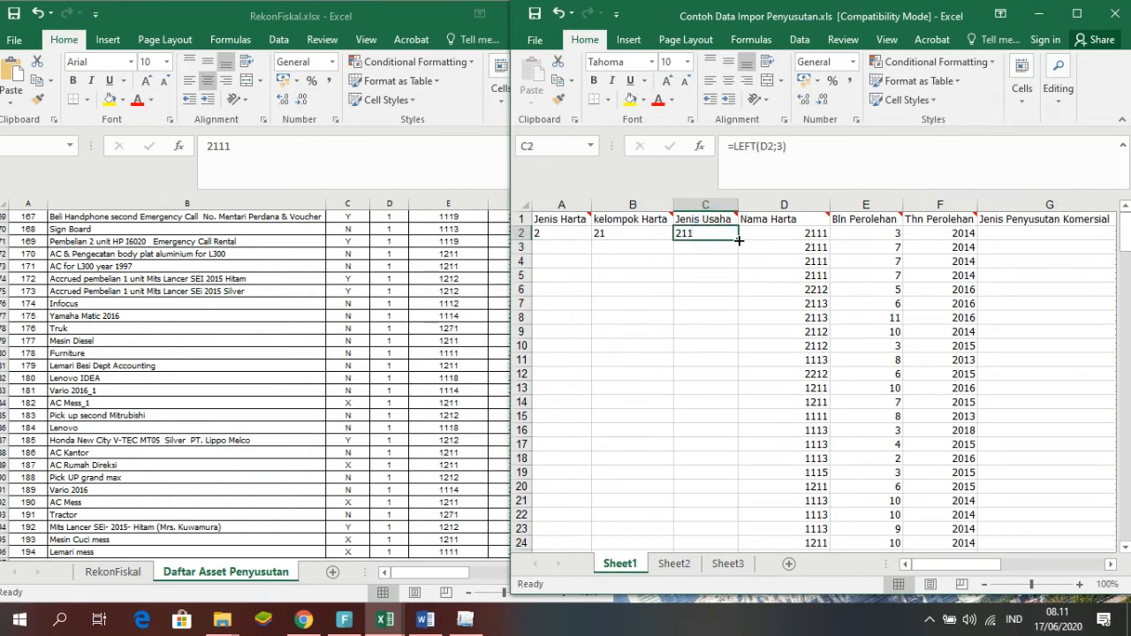
double_click(737, 239)
left_click(632, 229)
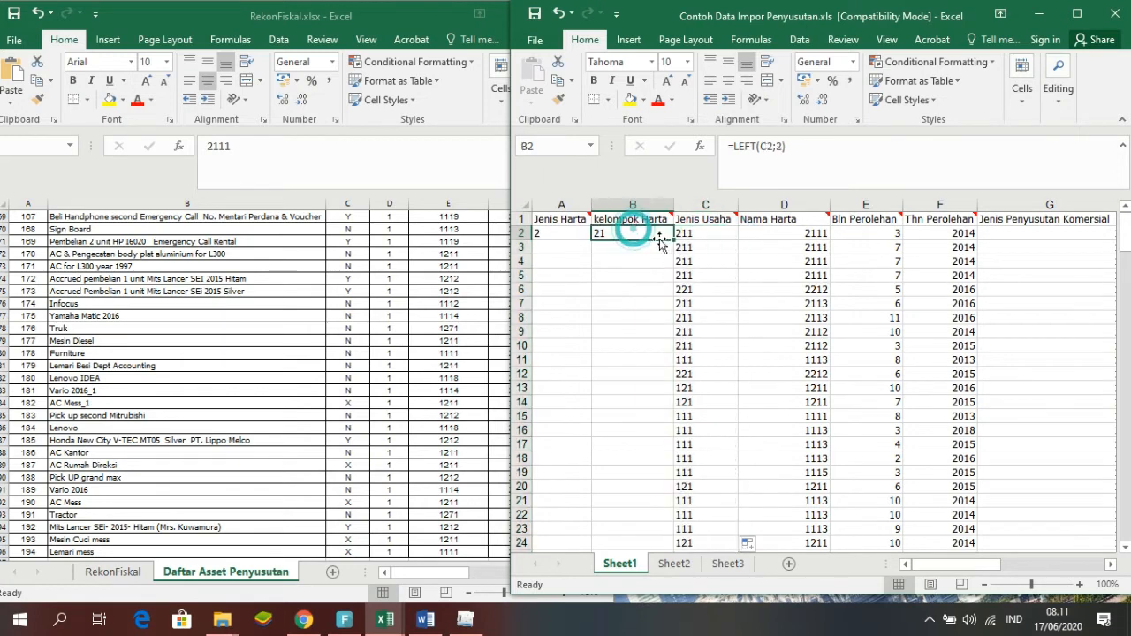
double_click(673, 239)
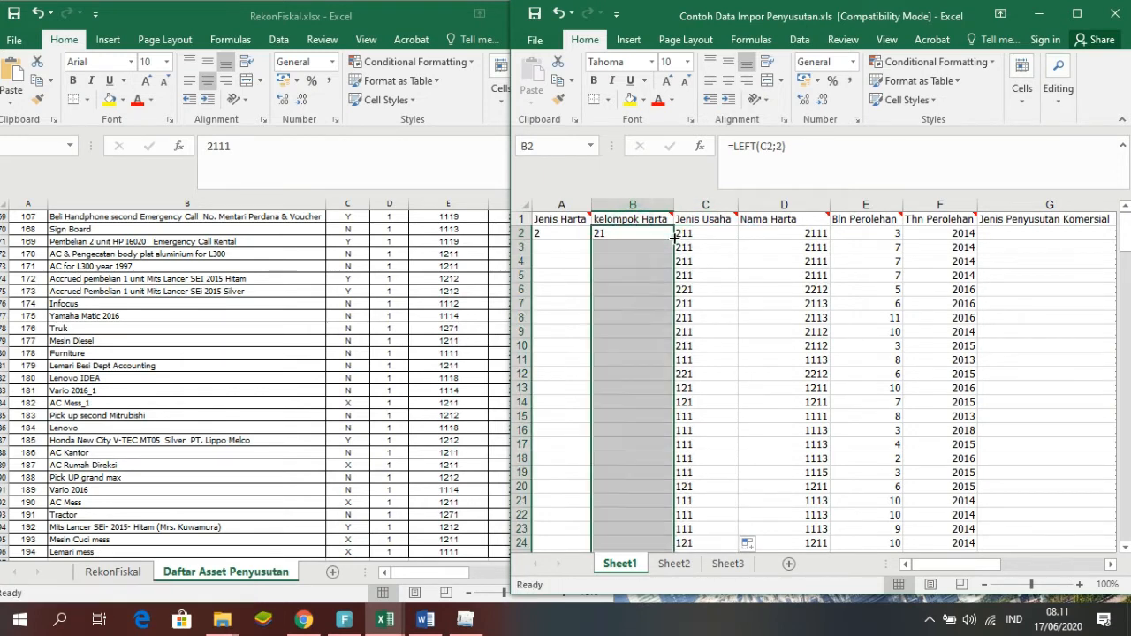
left_click(549, 232)
double_click(590, 239)
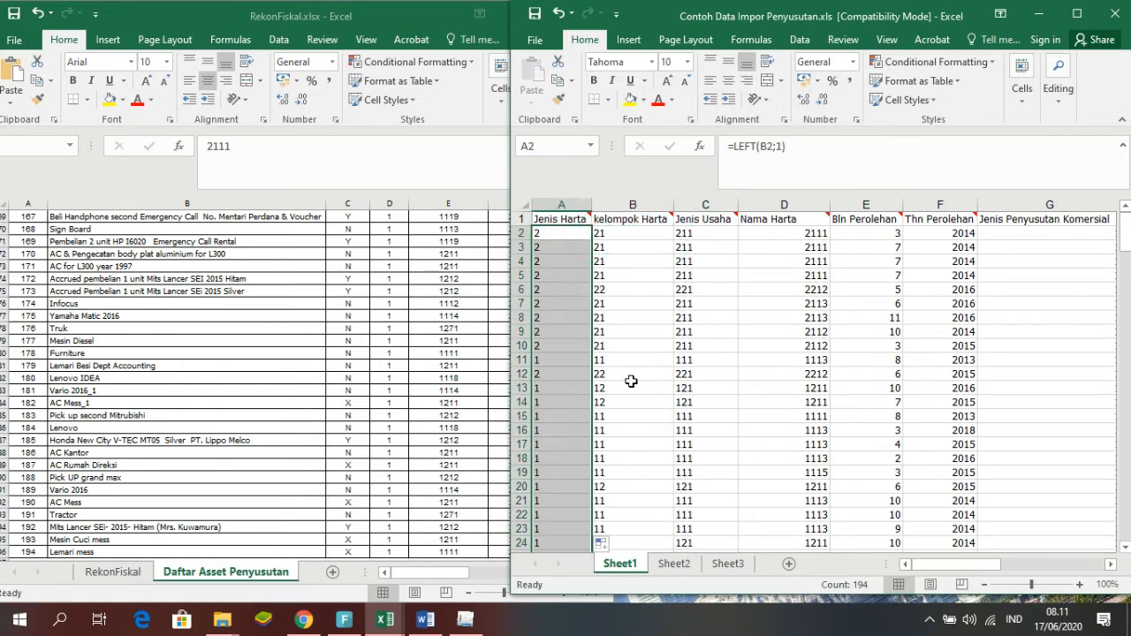
- Examine the filled code columns, the columns through Keterangan nama harta, and the note on the L1 header
scroll(631, 381, "down", 20)
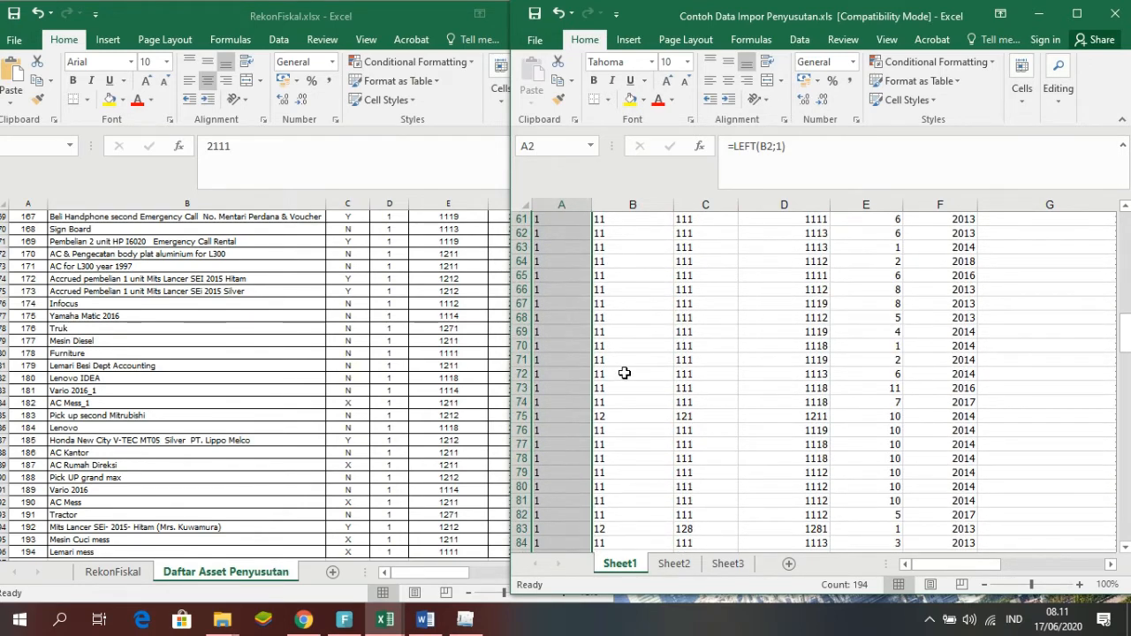
scroll(624, 373, "down", 15)
scroll(619, 354, "up", 17)
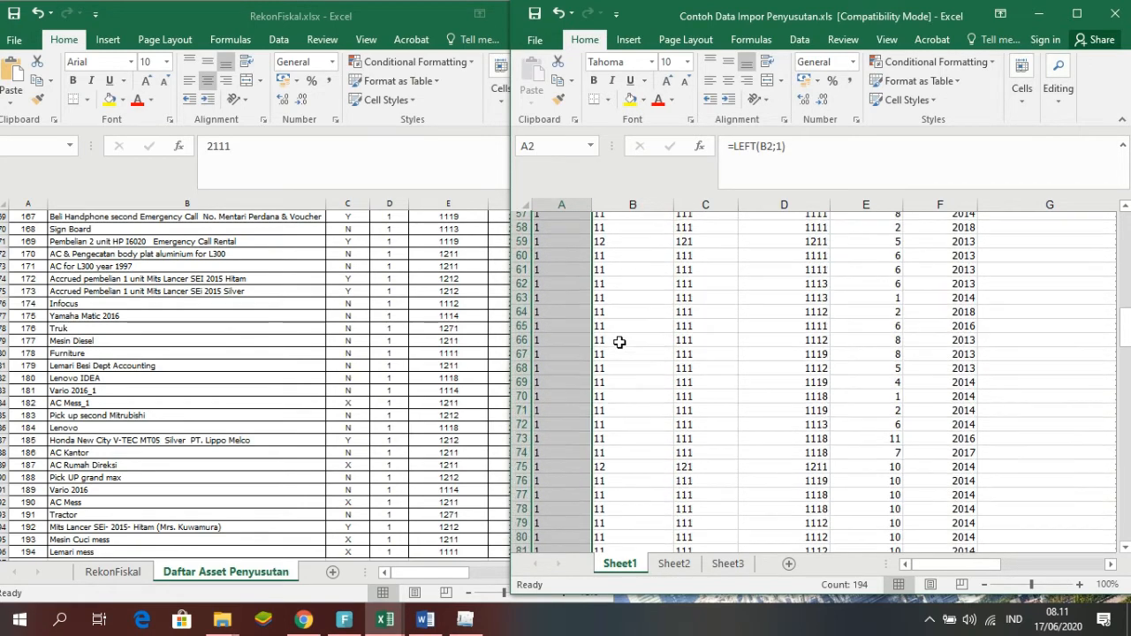
scroll(618, 340, "up", 19)
scroll(616, 332, "down", 6)
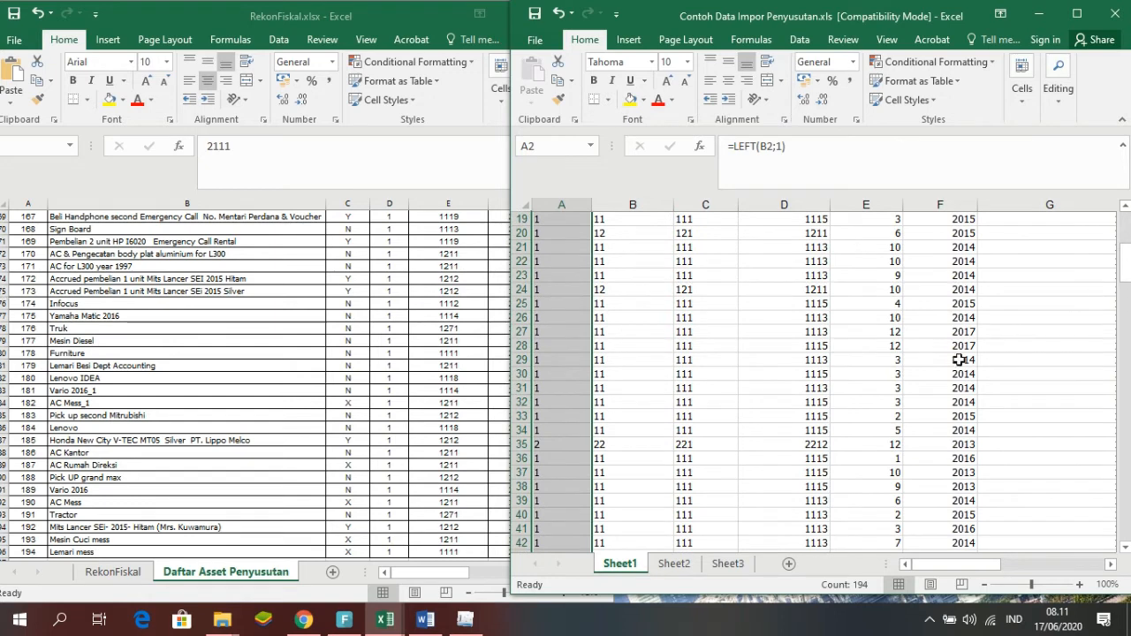
scroll(959, 360, "up", 6)
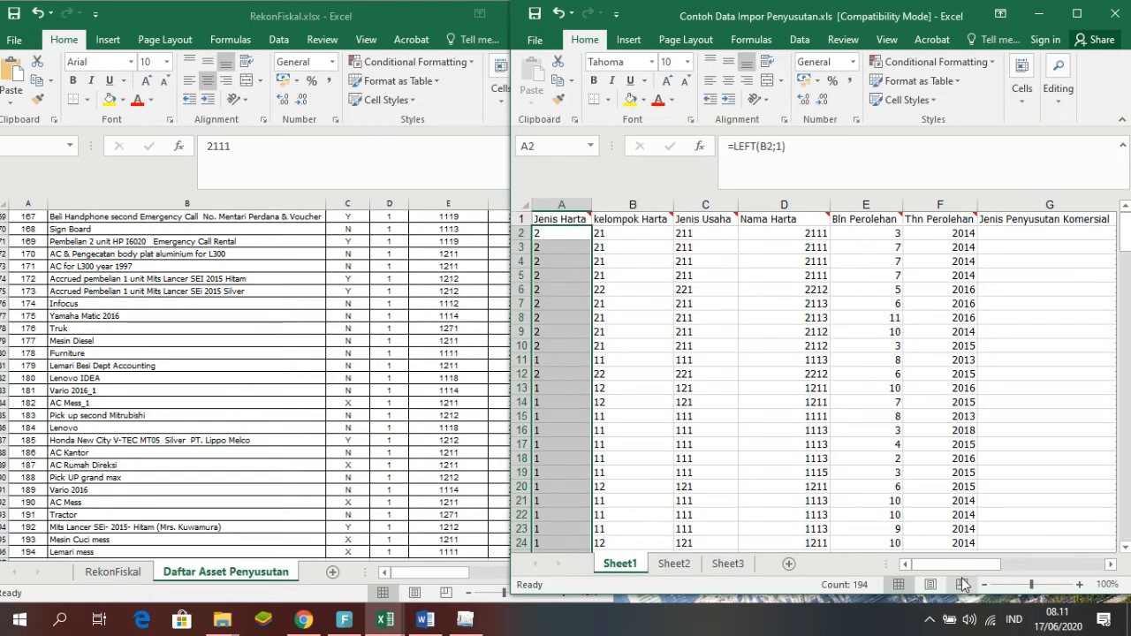
left_click_drag(972, 564, 1080, 564)
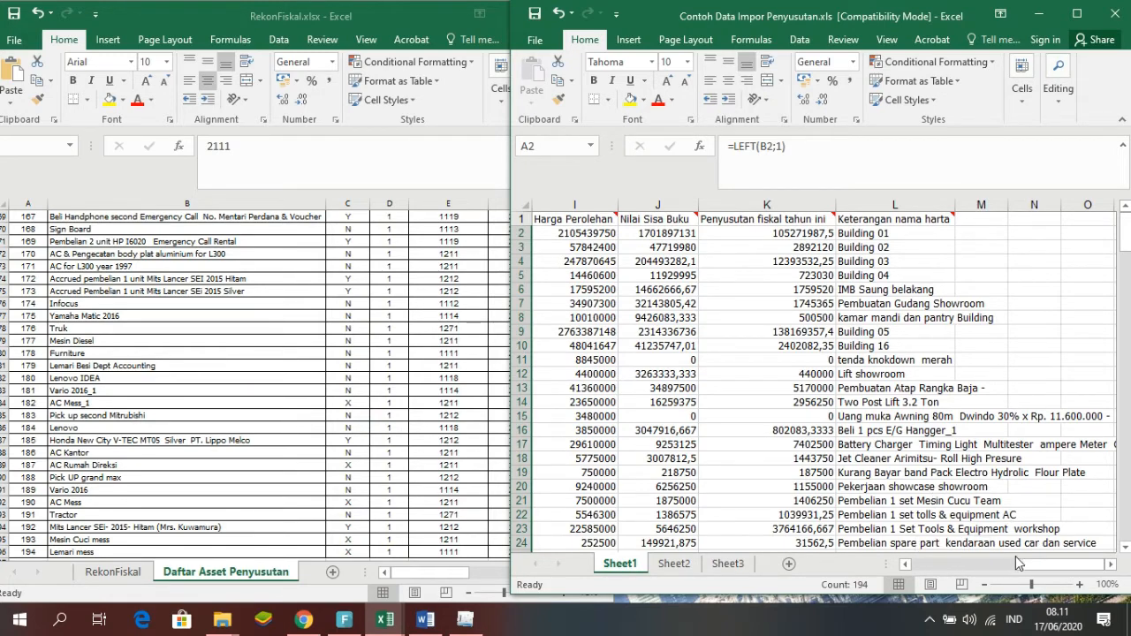
left_click_drag(1055, 564, 1024, 574)
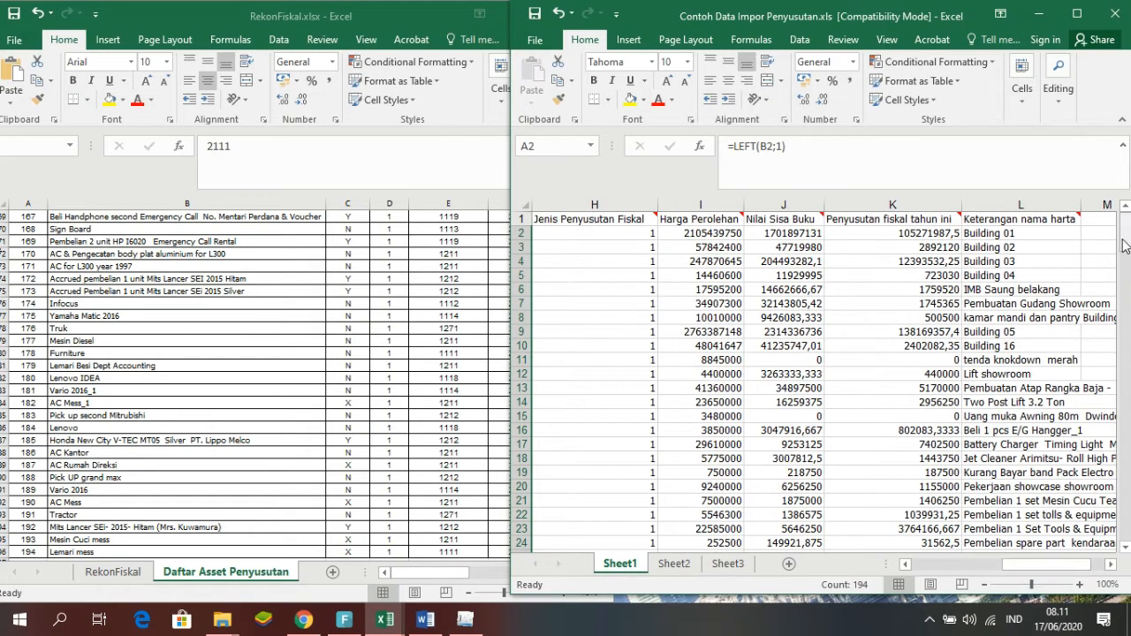
left_click_drag(1126, 235, 1115, 212)
left_click(965, 273)
left_click(807, 235)
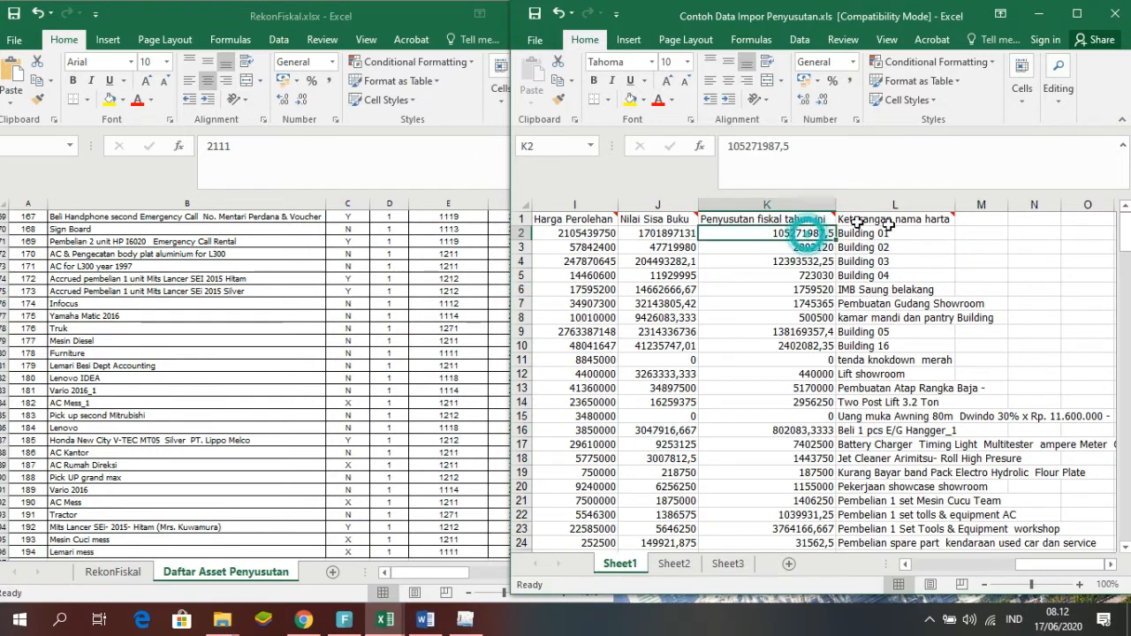
left_click(894, 232)
mouse_move(894, 215)
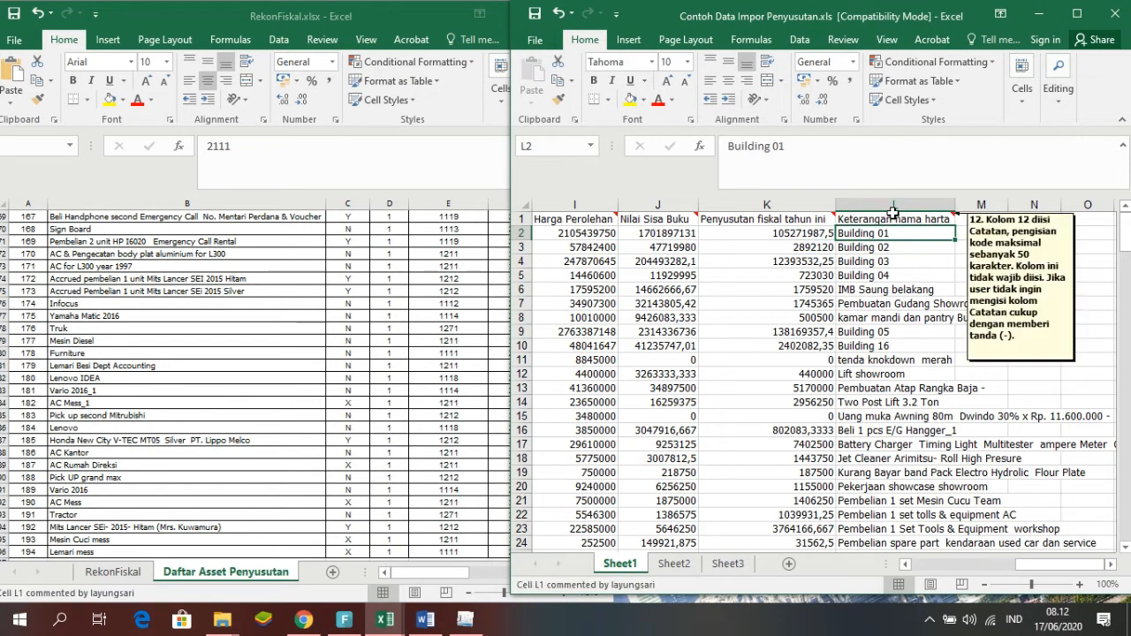
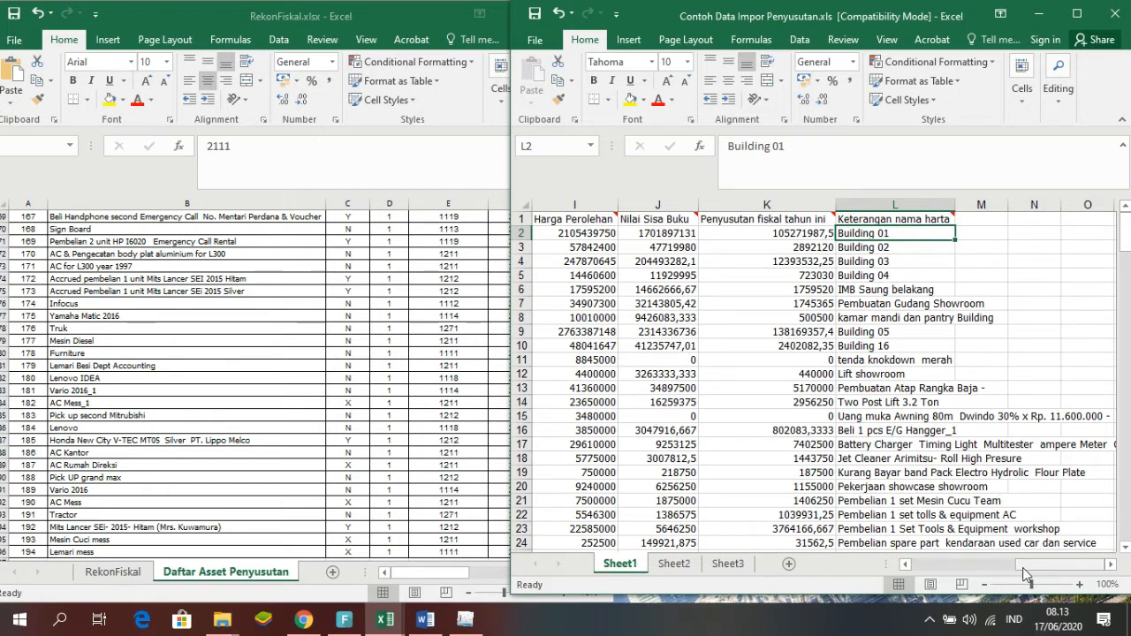
- Compare the Jenis Usaha codes in column C with the Nama Harta codes in column D for rows 2 and 3
left_click_drag(1055, 564, 952, 564)
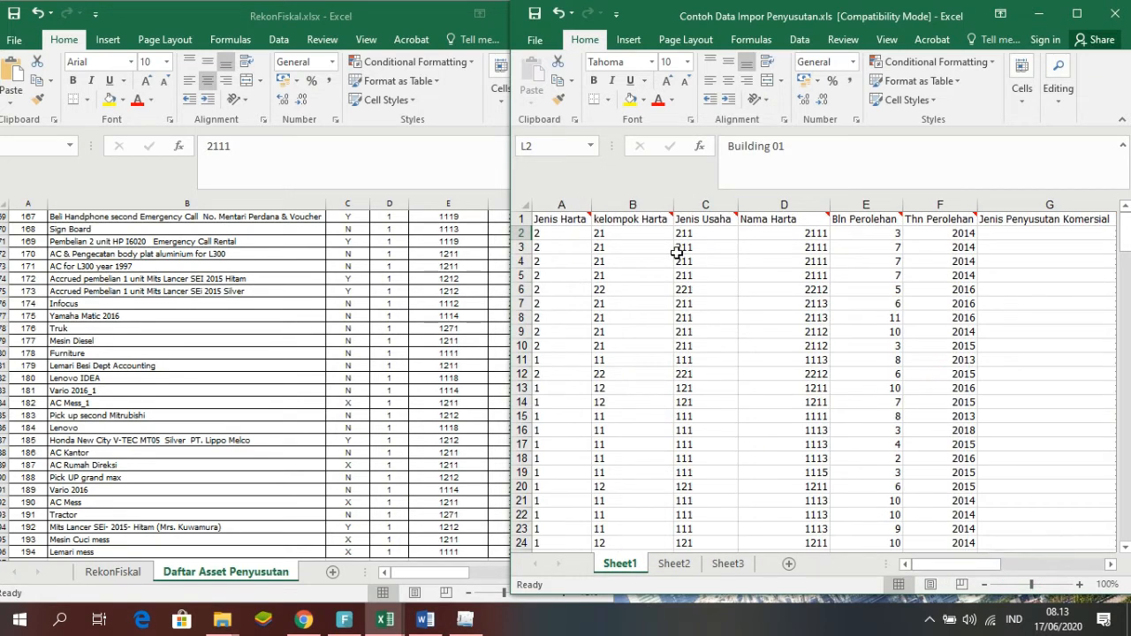
left_click(715, 233)
left_click(767, 233)
left_click(713, 233)
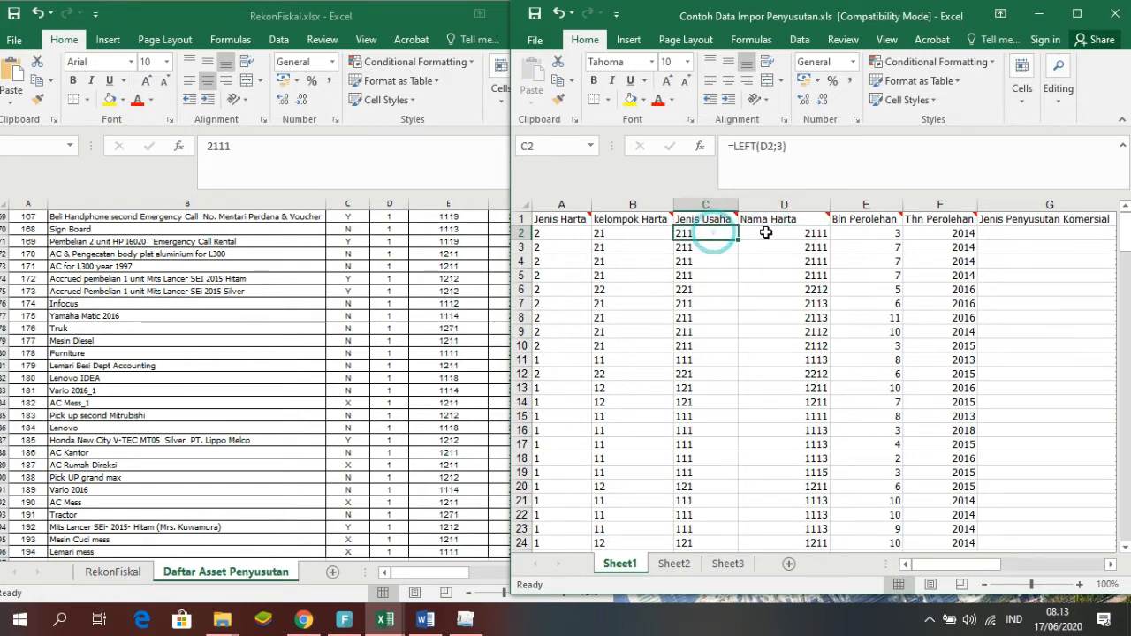
left_click(770, 233)
left_click(706, 236)
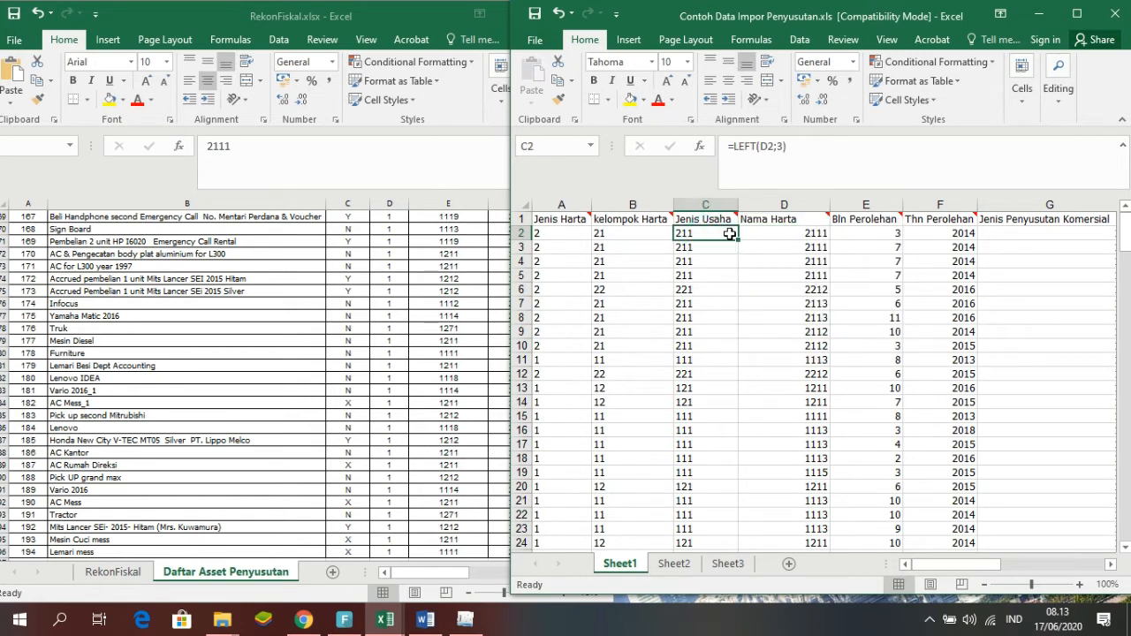
left_click(774, 237)
left_click(782, 262)
left_click(777, 237)
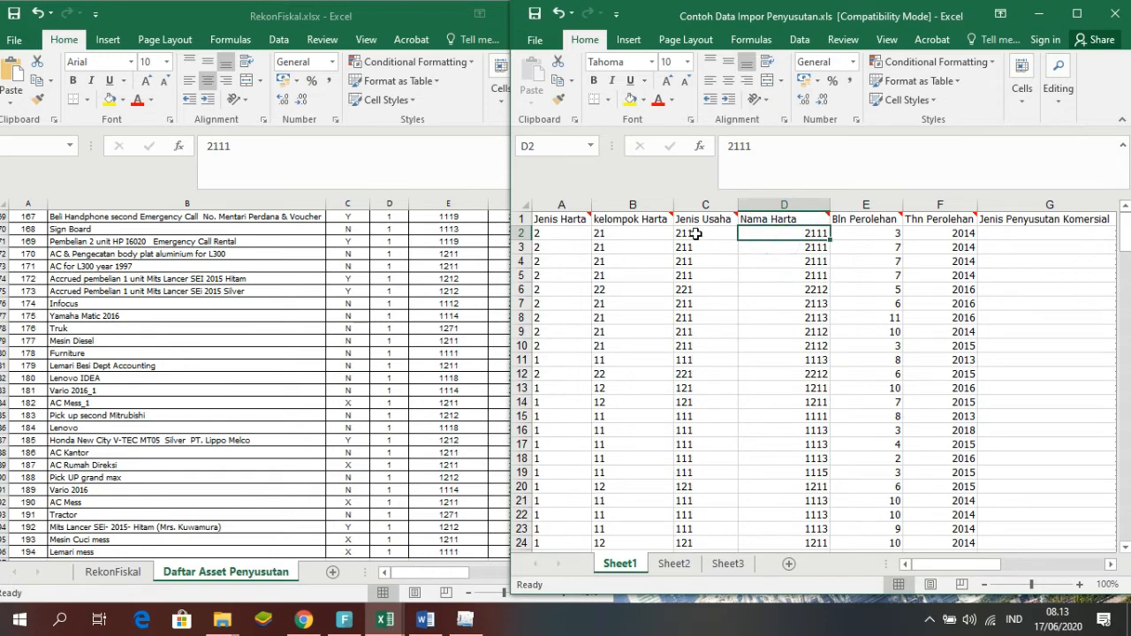
left_click(685, 246)
left_click(786, 248)
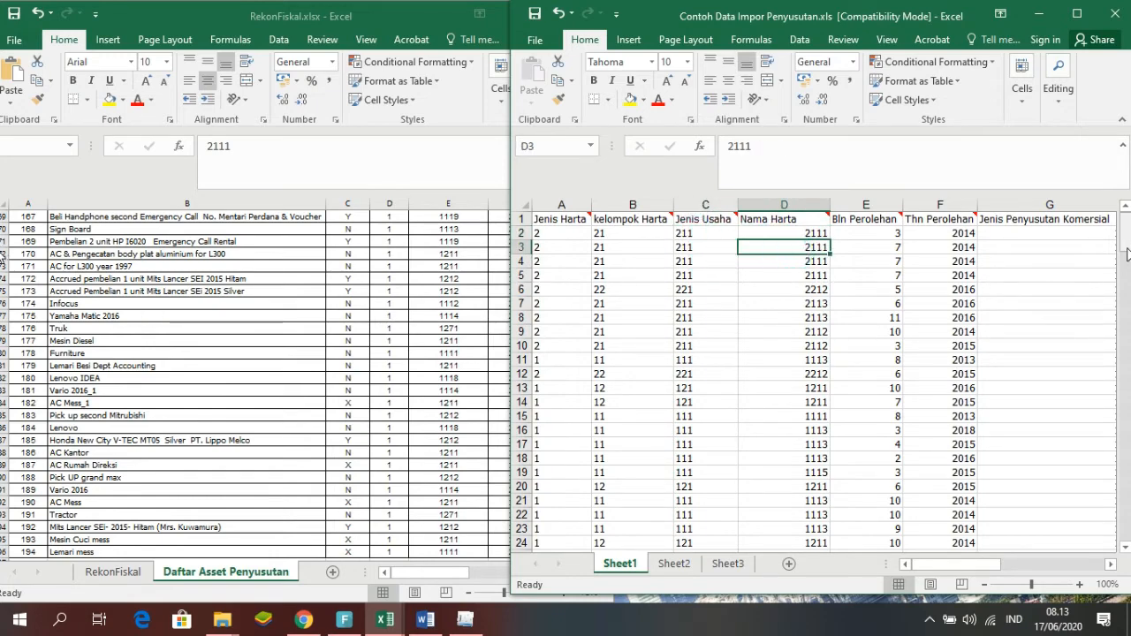
- Find the asset coded 1119 in row 76 and examine its data across to Keterangan nama harta
left_click_drag(1128, 246, 1126, 356)
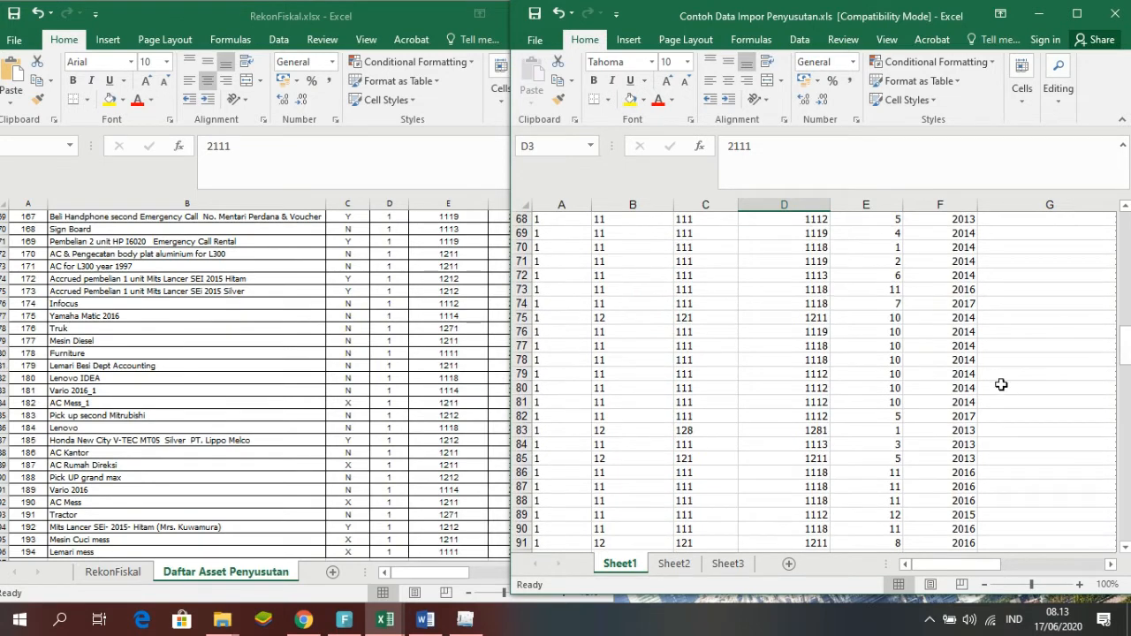
left_click(815, 349)
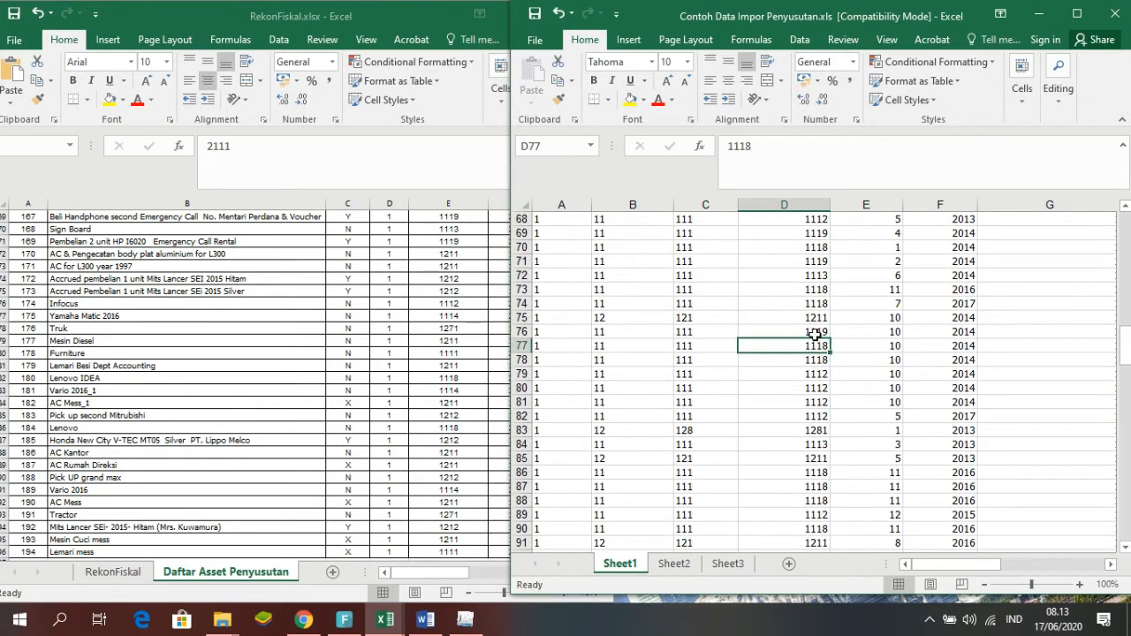
left_click(815, 332)
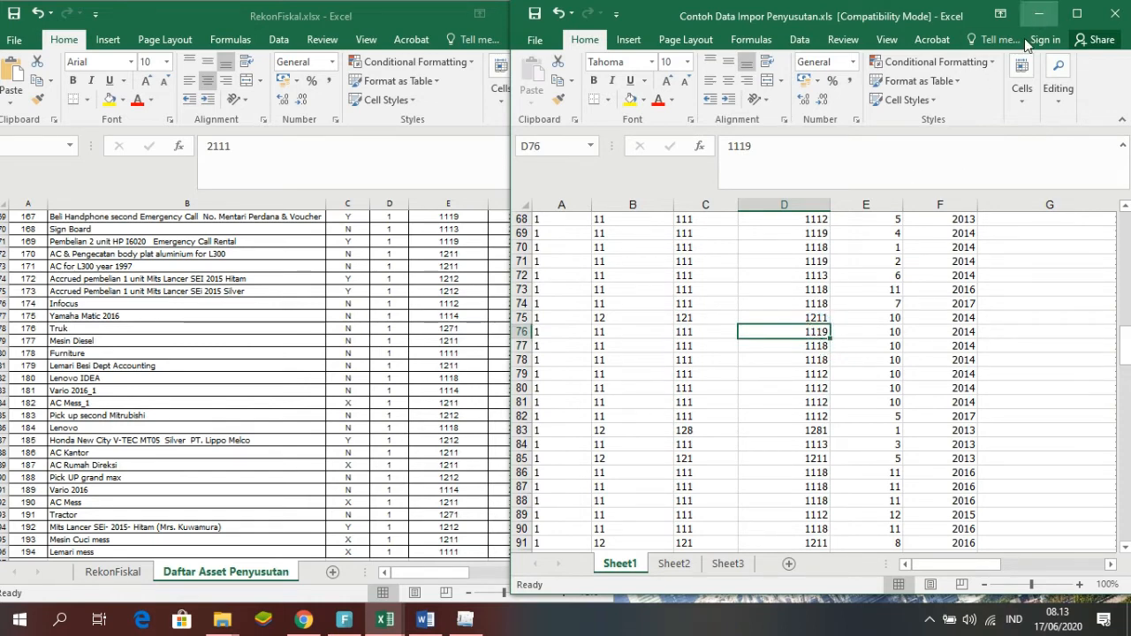
mouse_move(1126, 336)
left_mouse_down()
mouse_move(1121, 222)
mouse_move(1124, 340)
left_mouse_up()
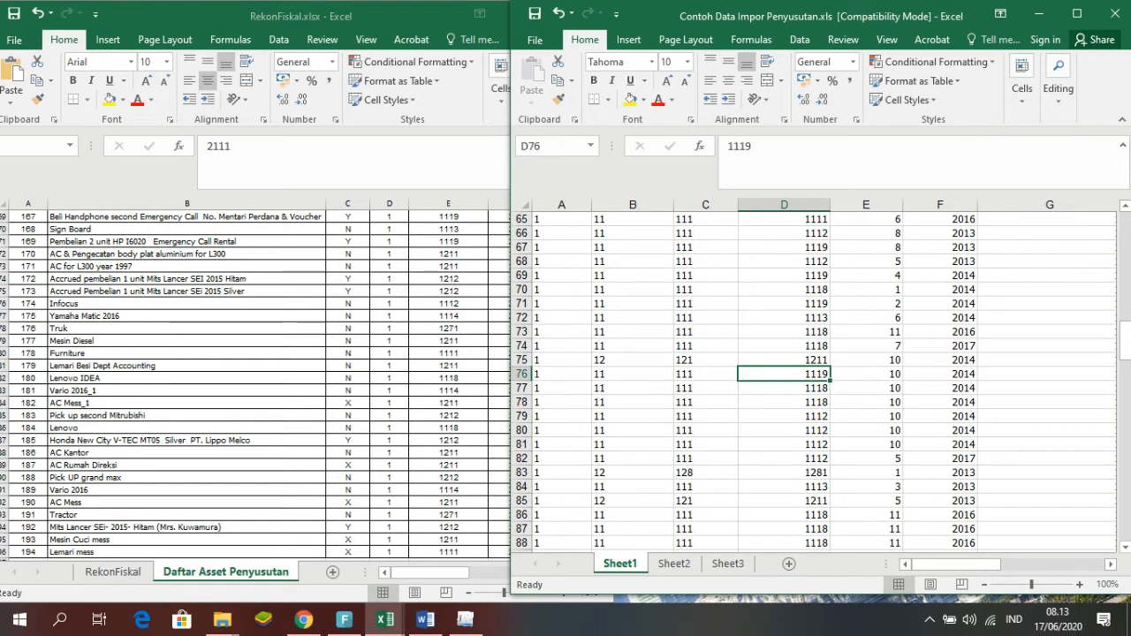
key("ctrl+shift+Right")
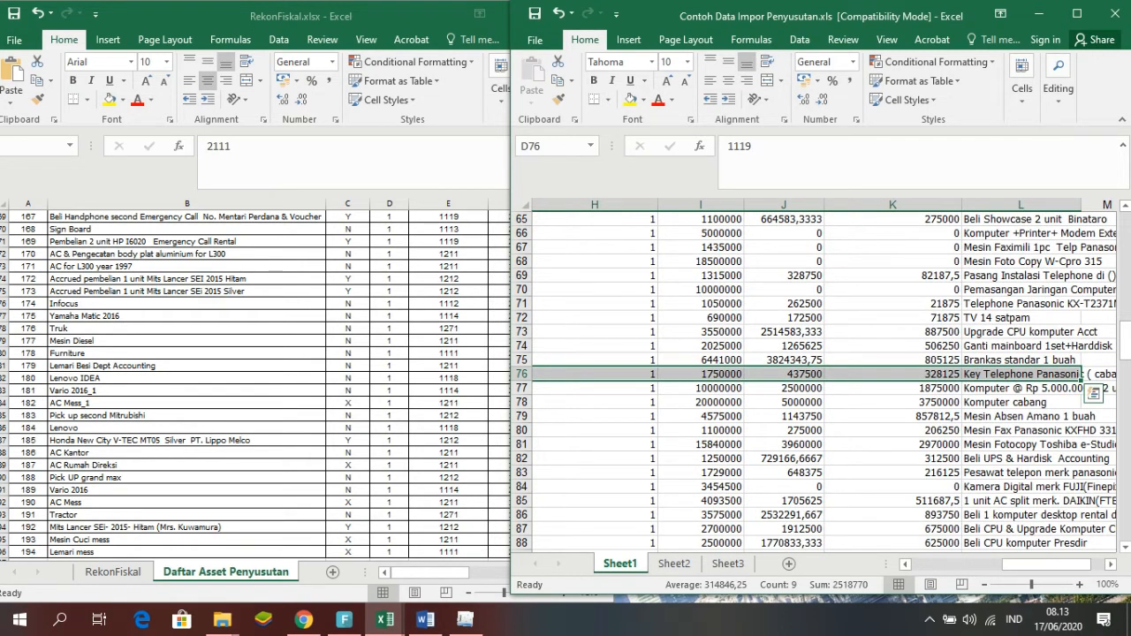
key("Right")
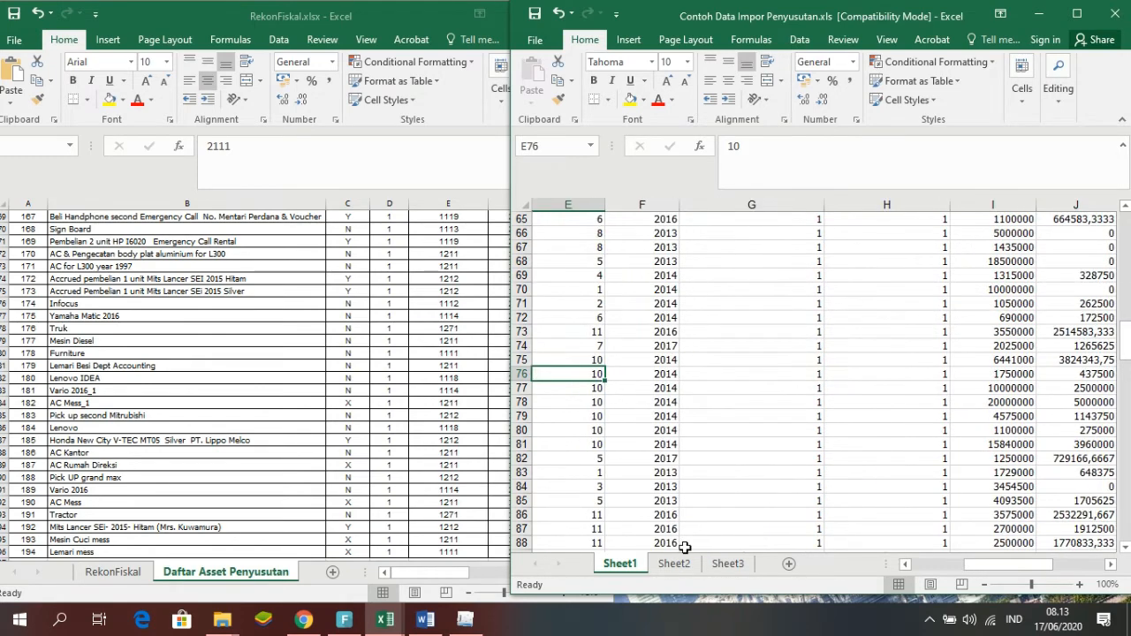
- Minimize both workbooks, switch to the eSPT application and open Daftar Penyusutan dan Amortisasi Fiskal
left_click(1037, 14)
left_click(525, 15)
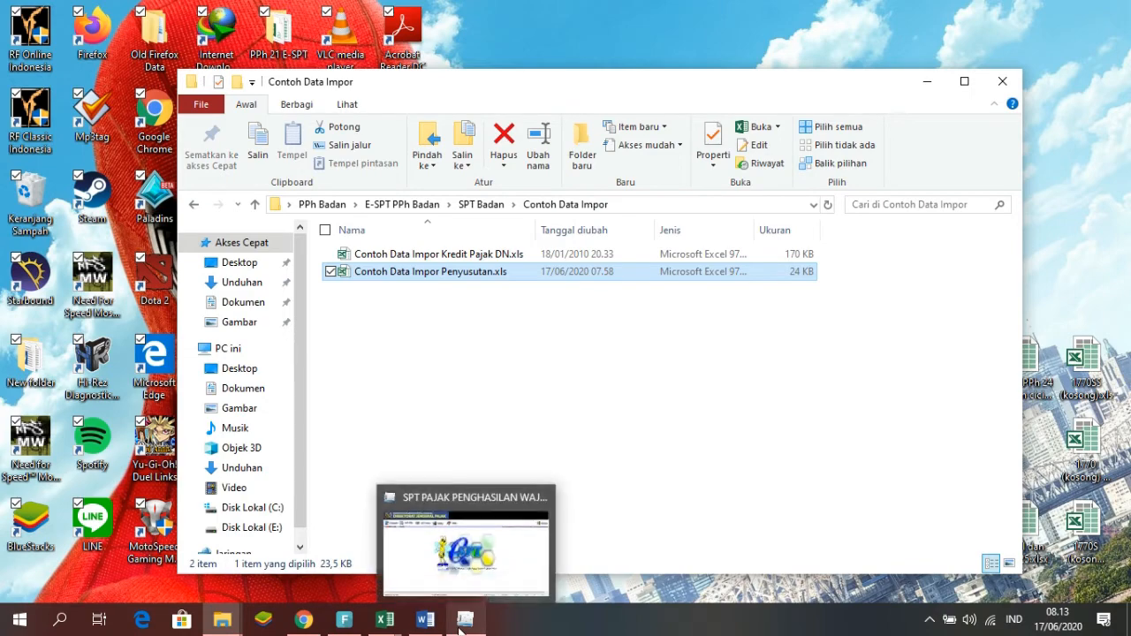
left_click(466, 530)
left_click(200, 98)
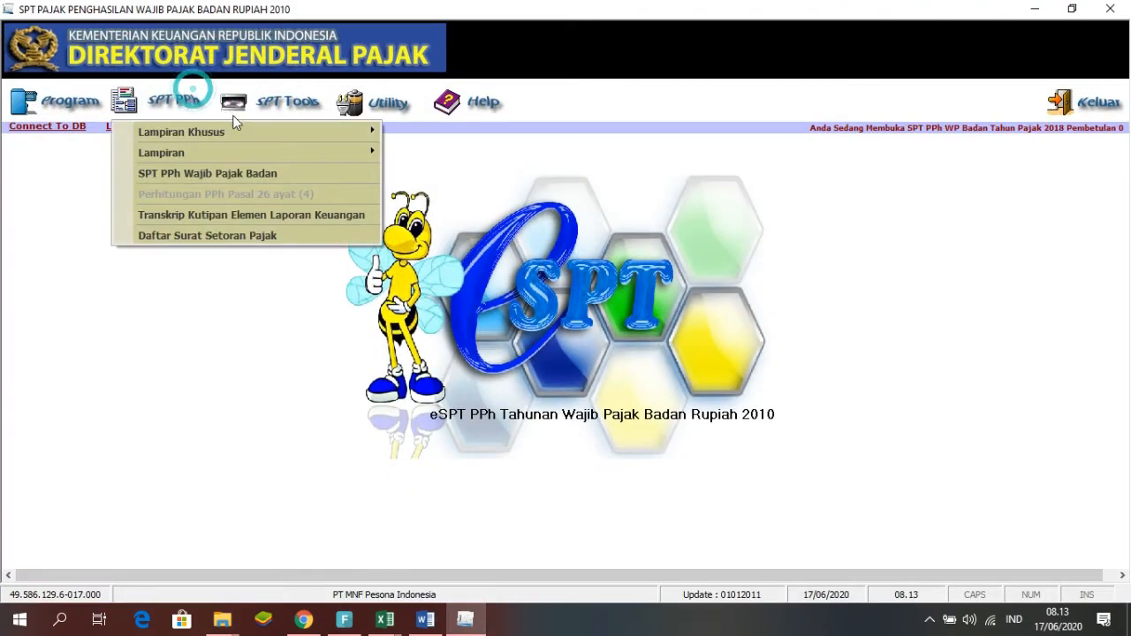
mouse_move(235, 134)
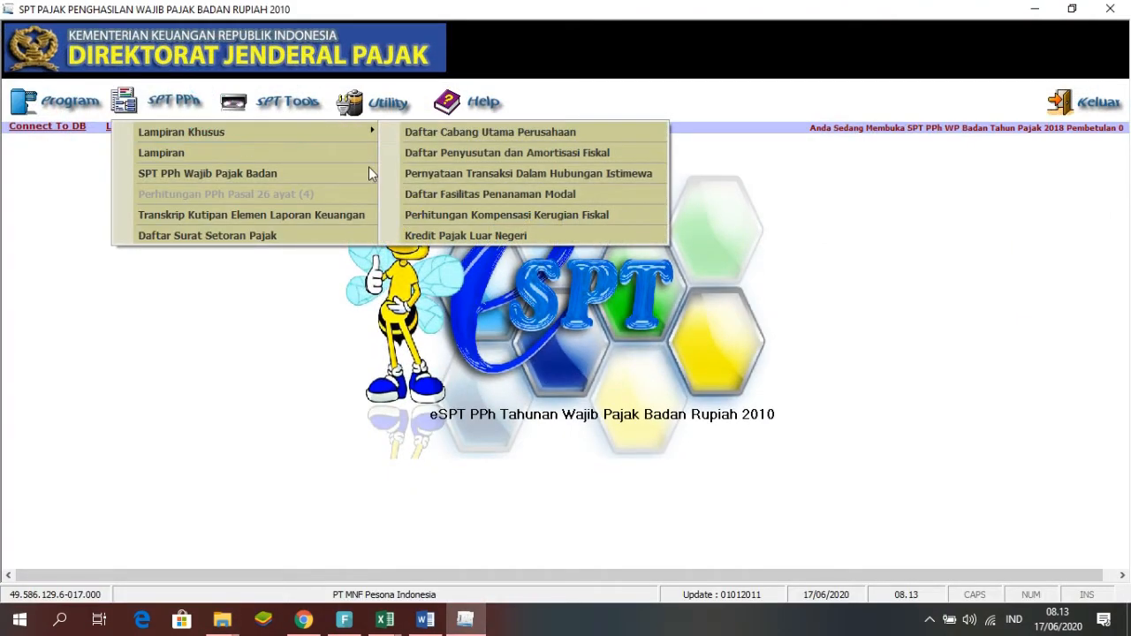
left_click(475, 155)
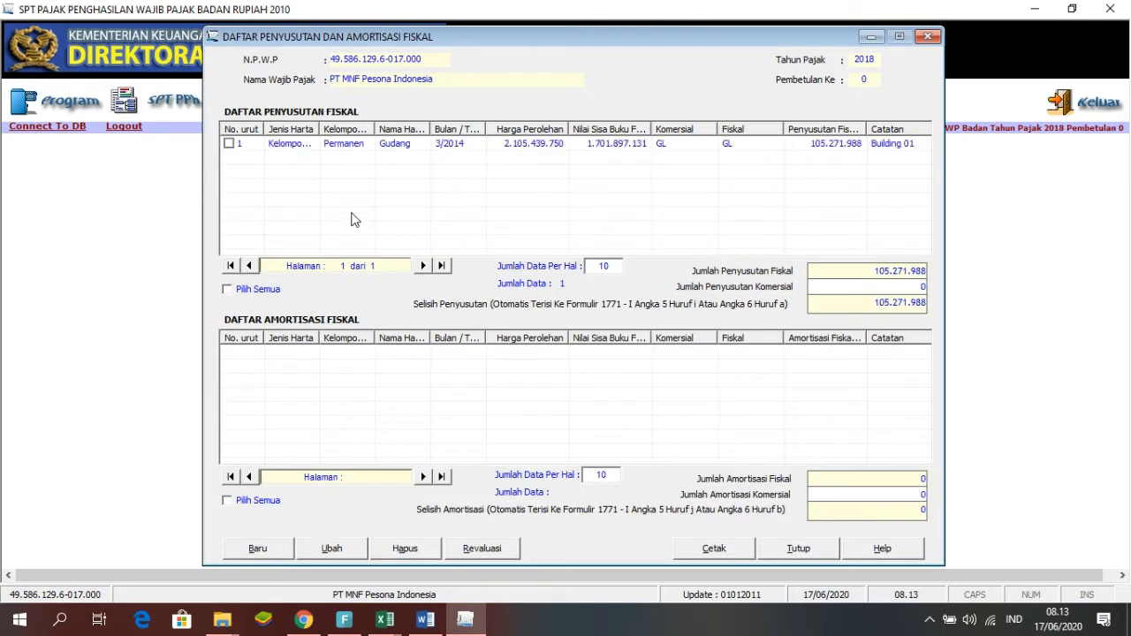
- Start a new depreciation entry with Jenis Harta Harta Berwujud, Kelompok Harta Kelompok 1 and Jenis Usaha Semua jenis usaha
left_click(249, 548)
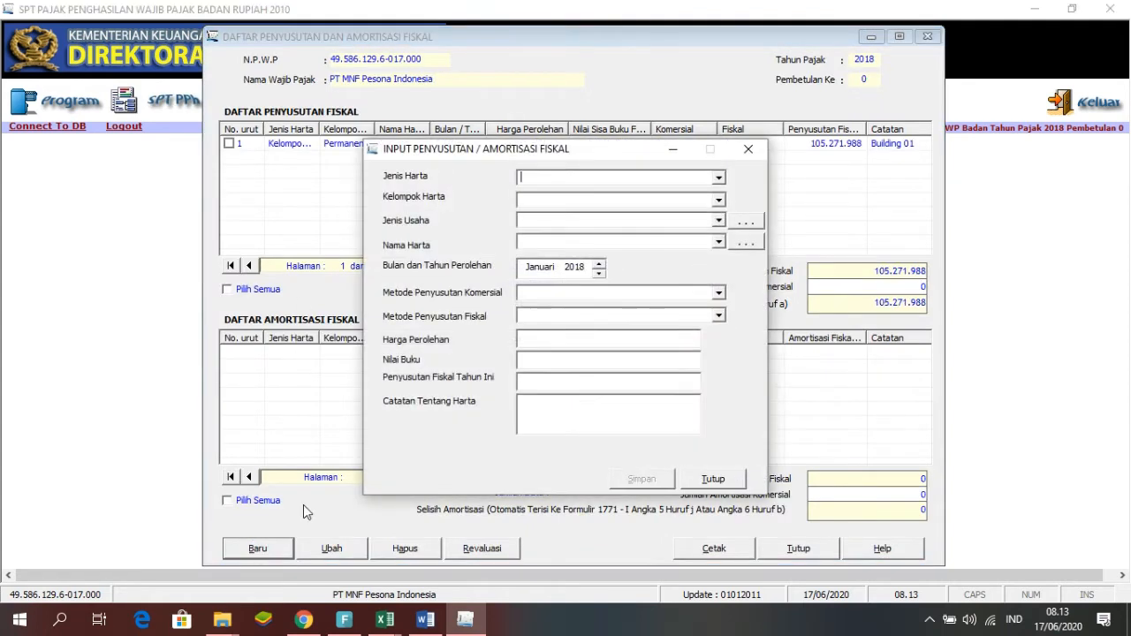
left_click(718, 181)
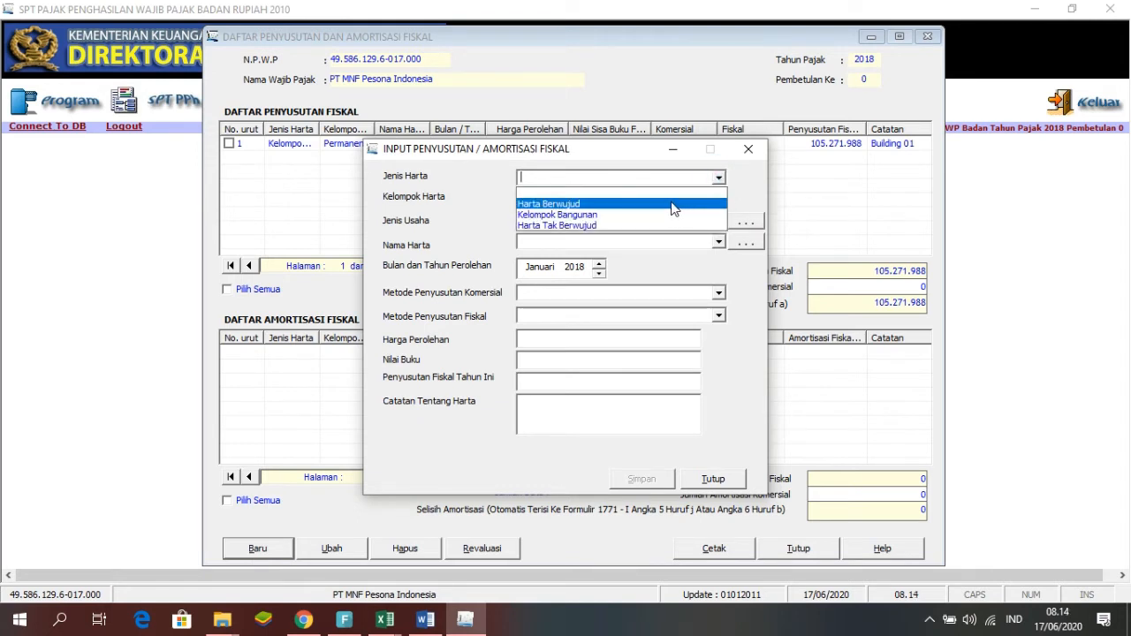
left_click(677, 204)
left_click(718, 200)
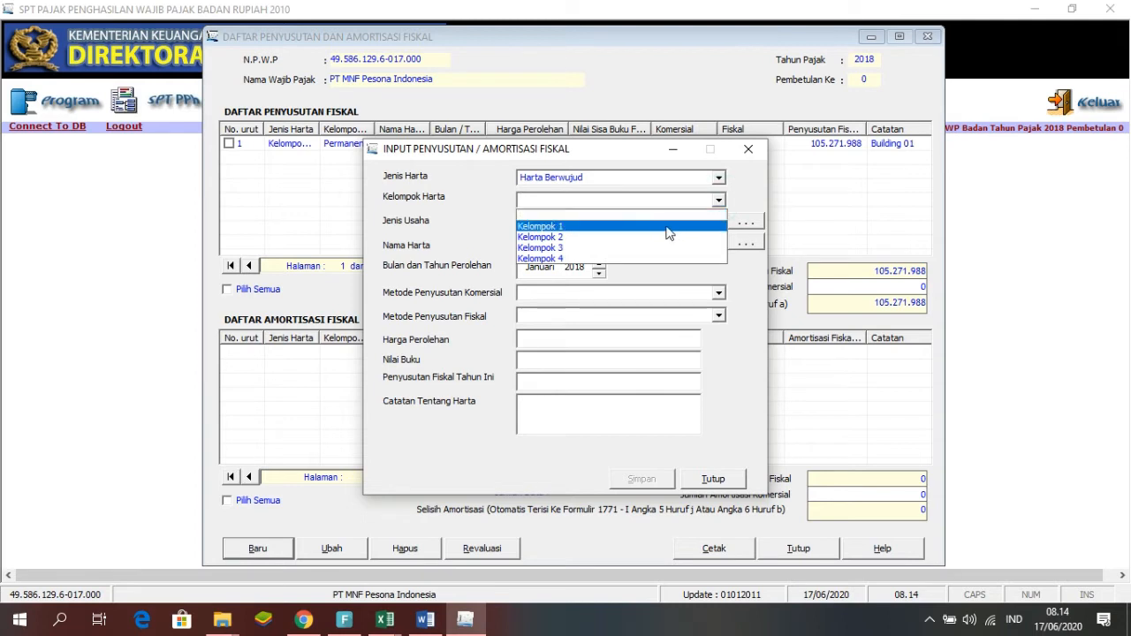
left_click(666, 227)
left_click(720, 222)
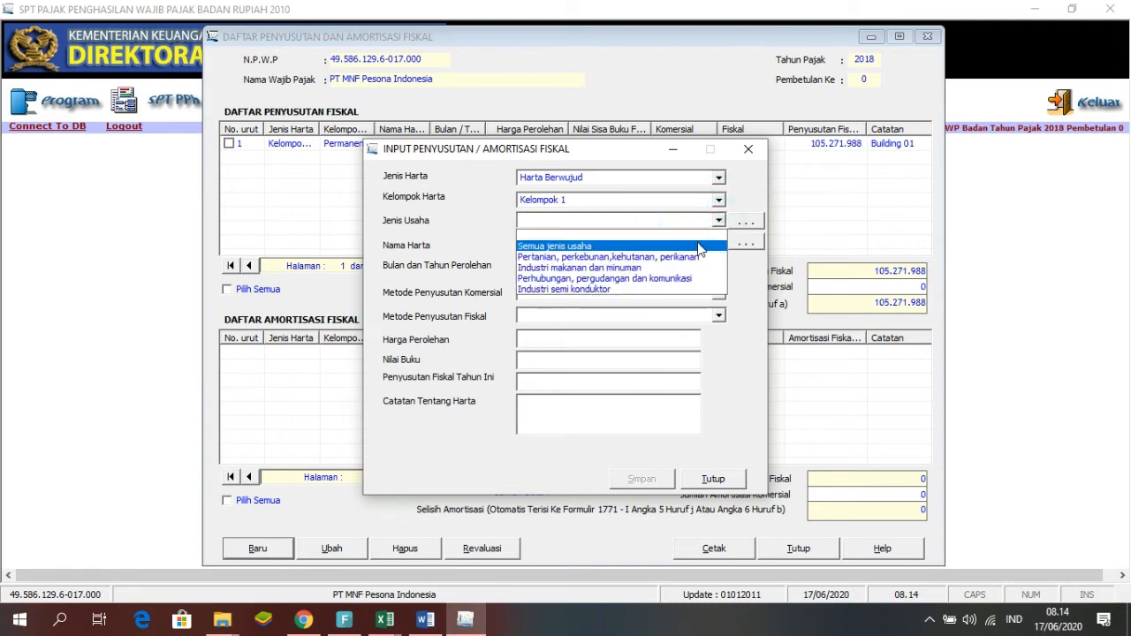
left_click(698, 247)
- Add Telphone dan sejenisnya as code 1119 to the Nama Harta references and close the reference form
left_click(718, 241)
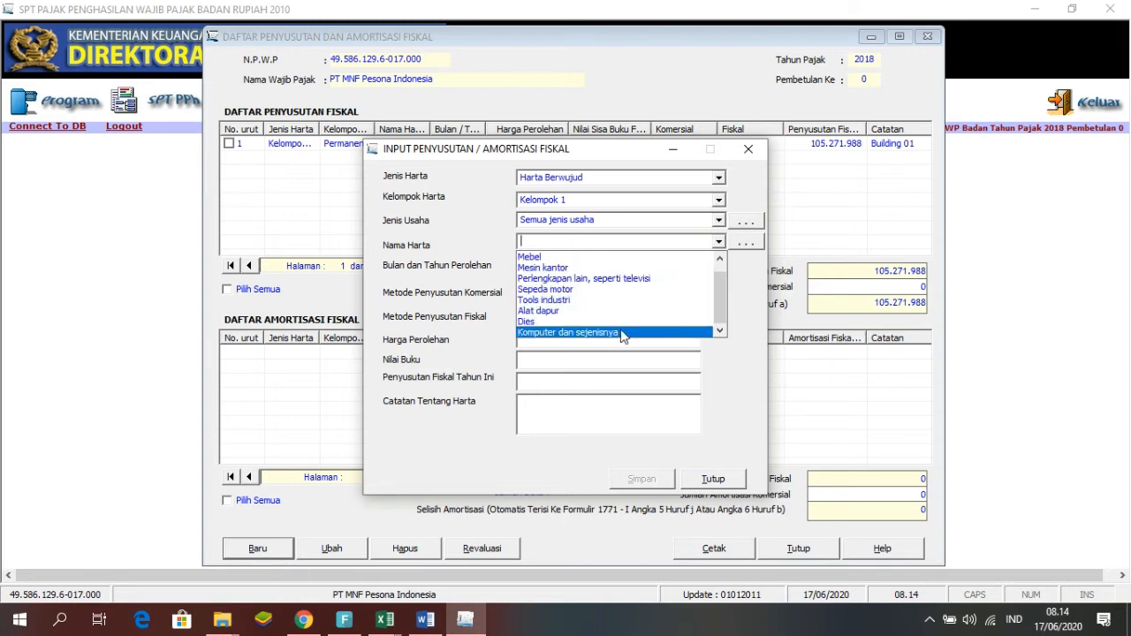
left_click(746, 245)
left_click(746, 245)
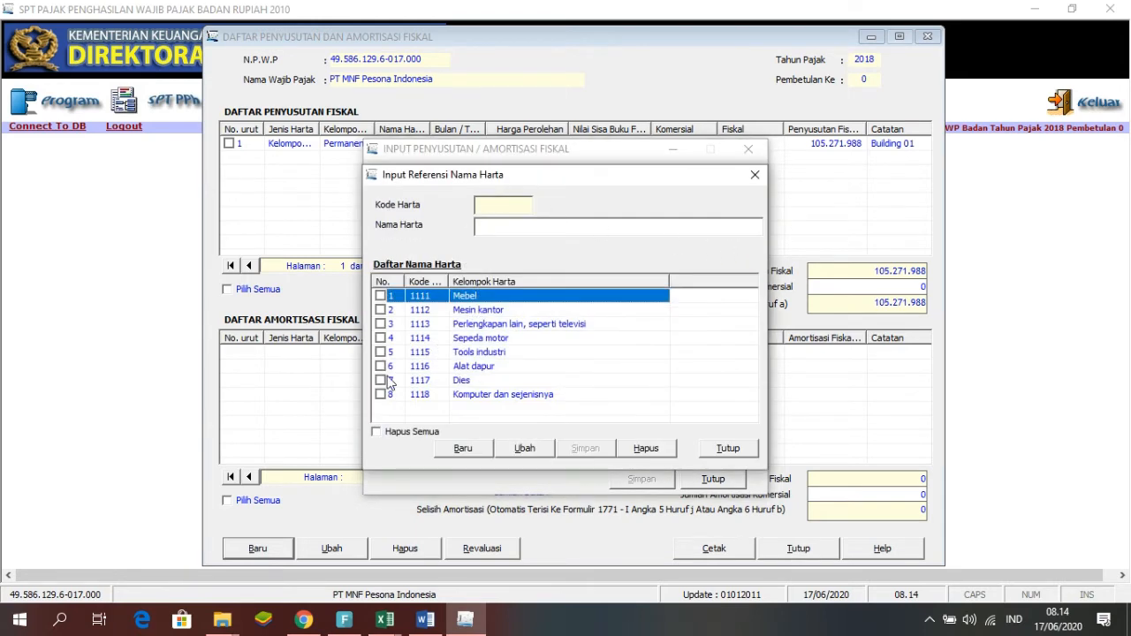
left_click(463, 448)
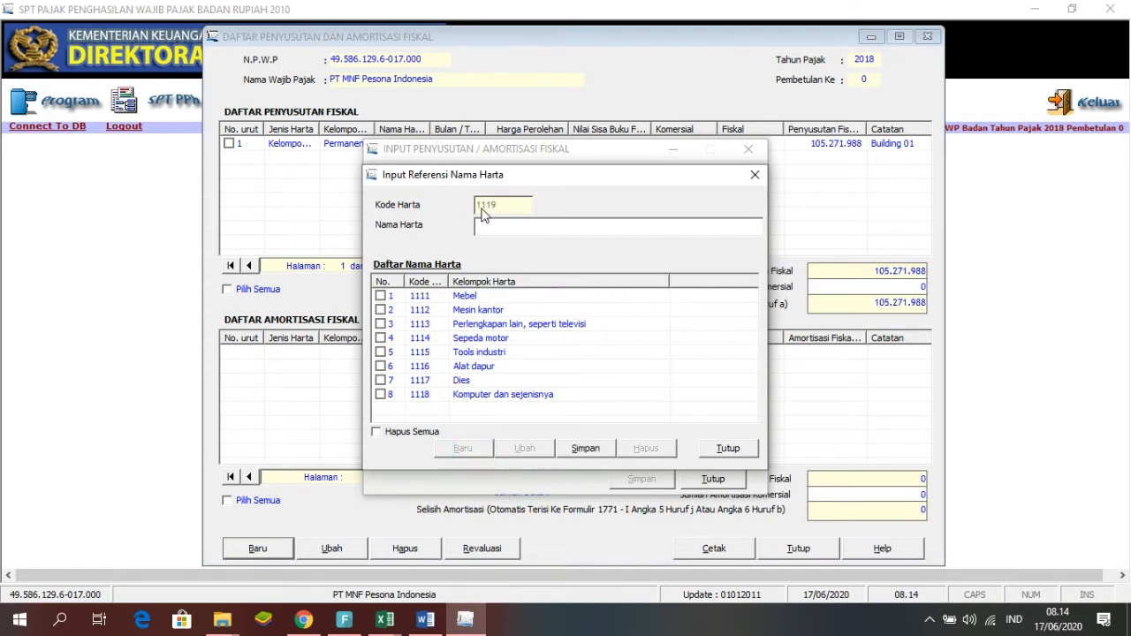
left_click(509, 222)
left_click(589, 449)
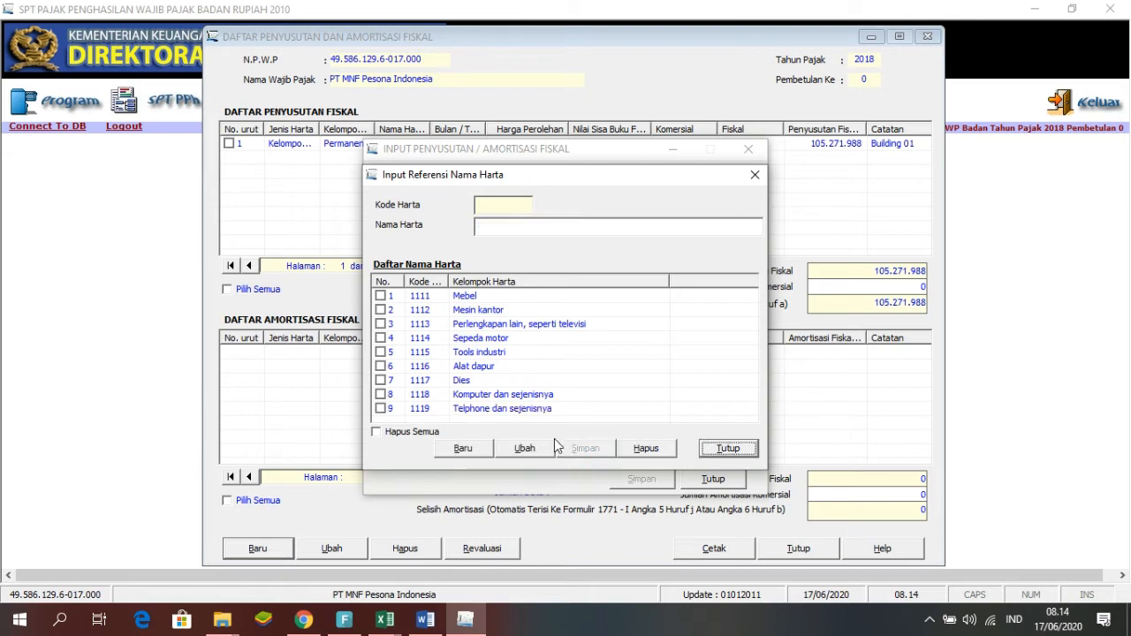
left_click(726, 448)
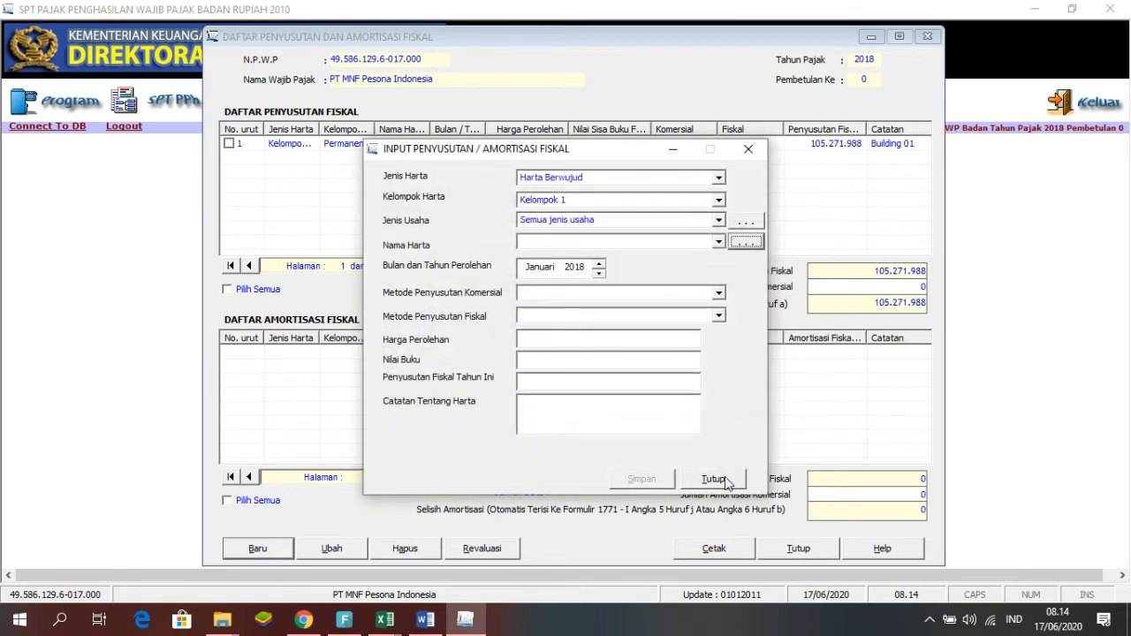
- Check that Telphone dan sejenisnya can be chosen as Nama Harta and close the entry form without saving
left_click(722, 241)
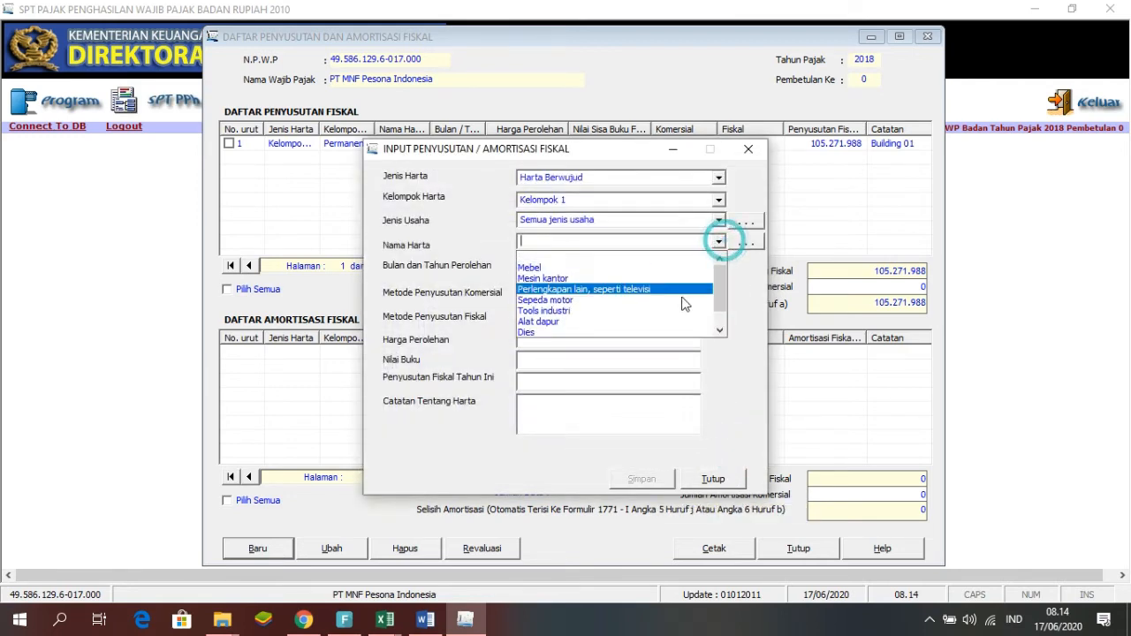
left_click(618, 332)
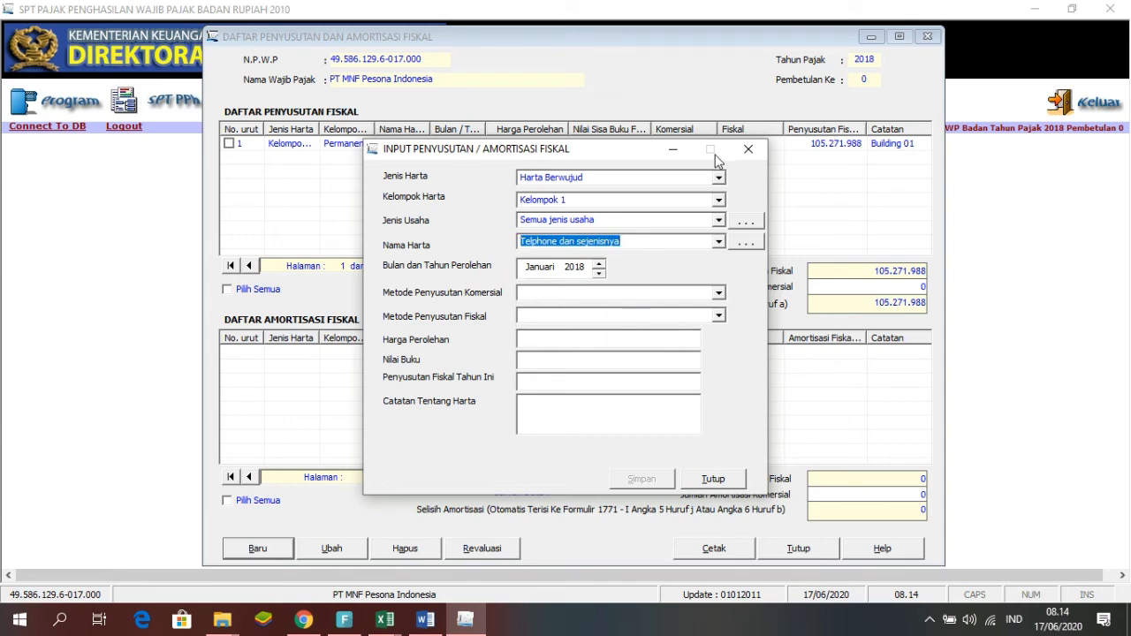
left_click(742, 152)
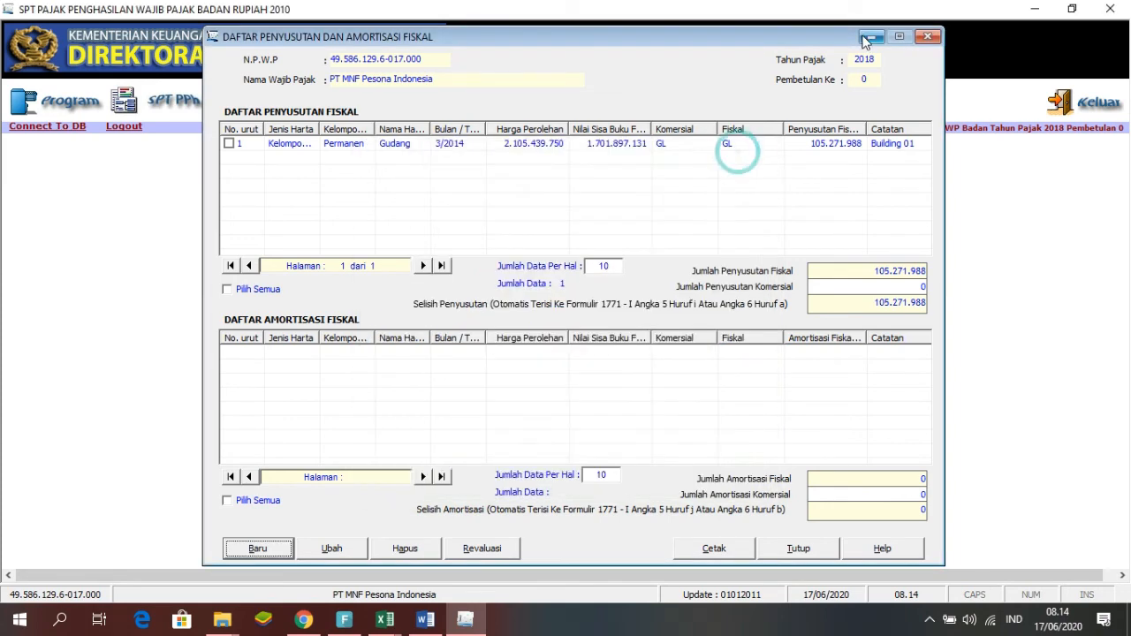
- Close the depreciation list, minimize eSPT and bring both Excel workbooks back up
left_click(927, 37)
left_click(1034, 9)
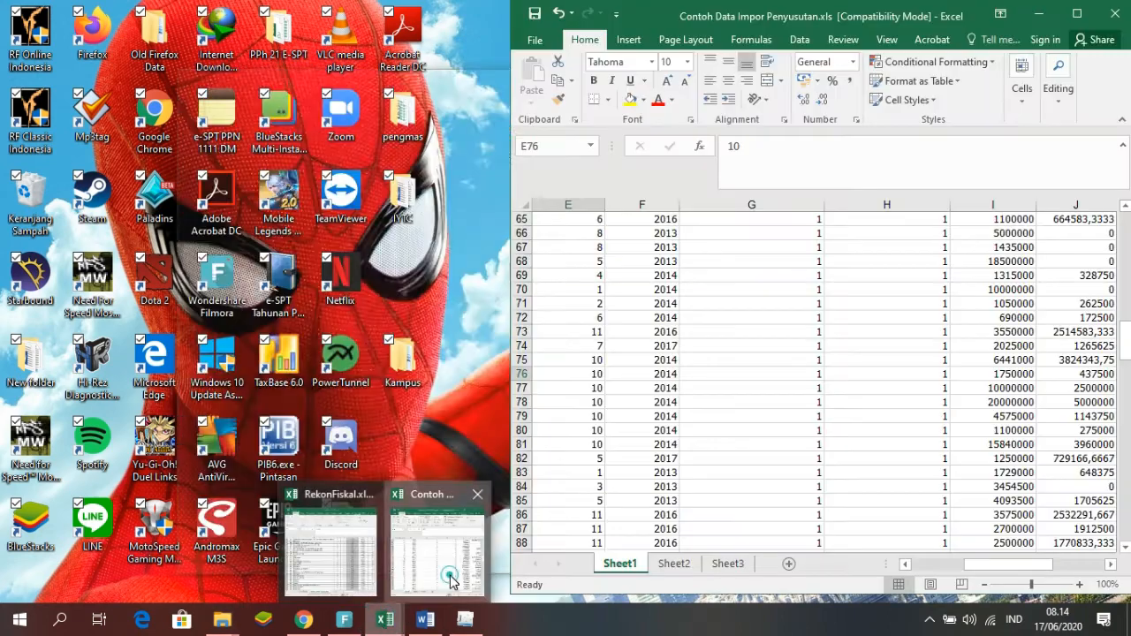
left_click(449, 585)
mouse_move(385, 627)
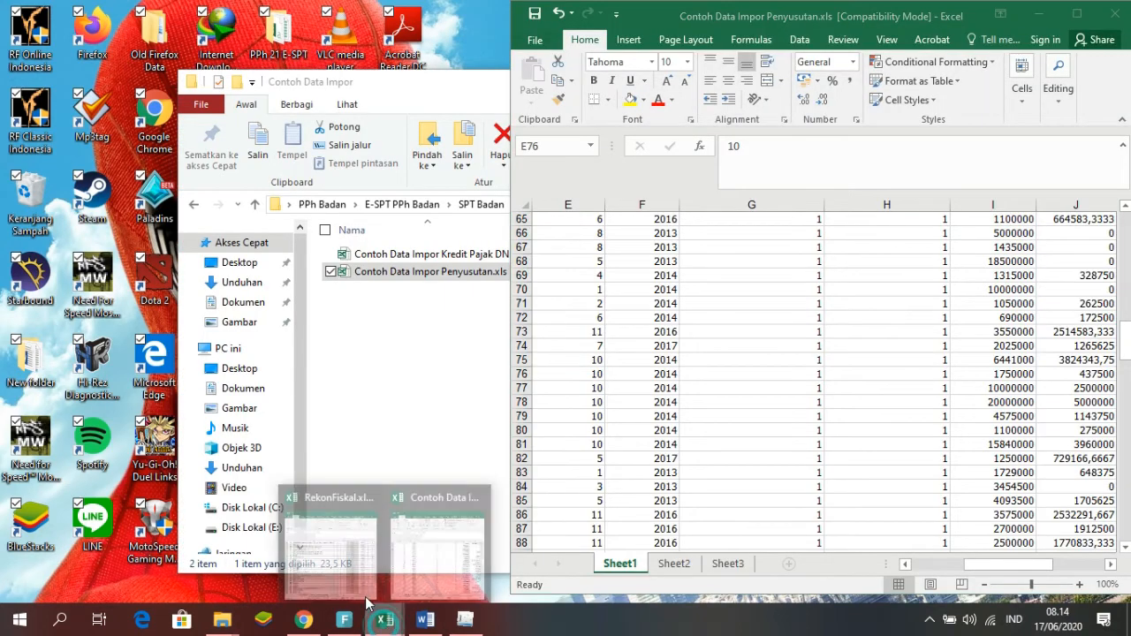
left_click(354, 548)
left_click(826, 385)
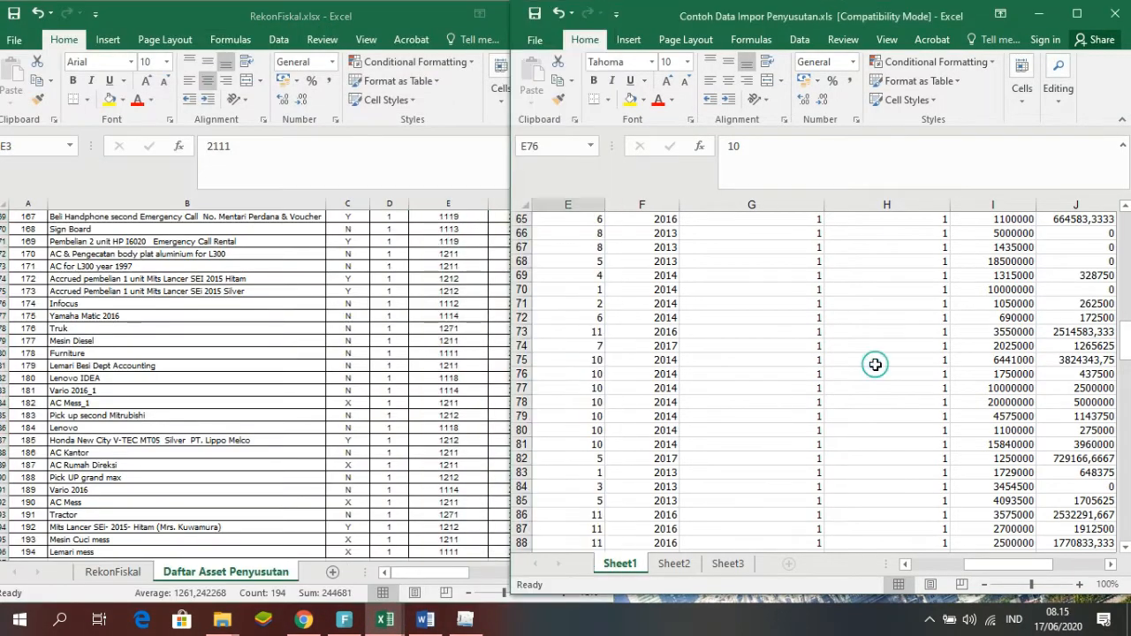
- Return to the first rows and columns of the import template and start saving a copy in the PPh Badan folder
scroll(857, 371, "up", 14)
scroll(871, 391, "up", 7)
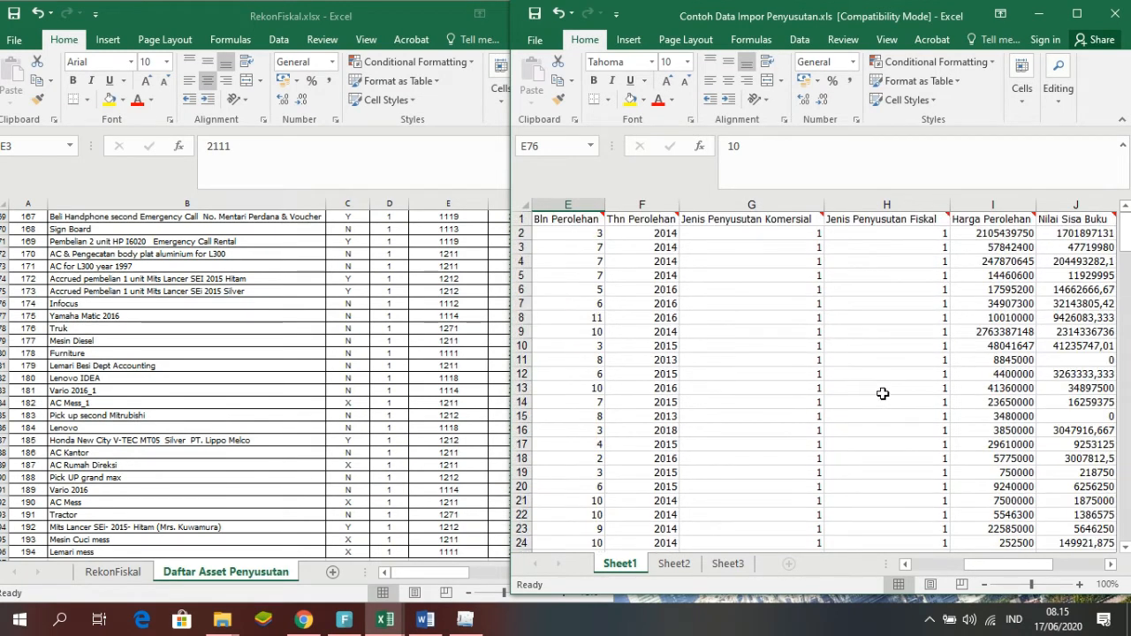
left_click_drag(1007, 573, 956, 567)
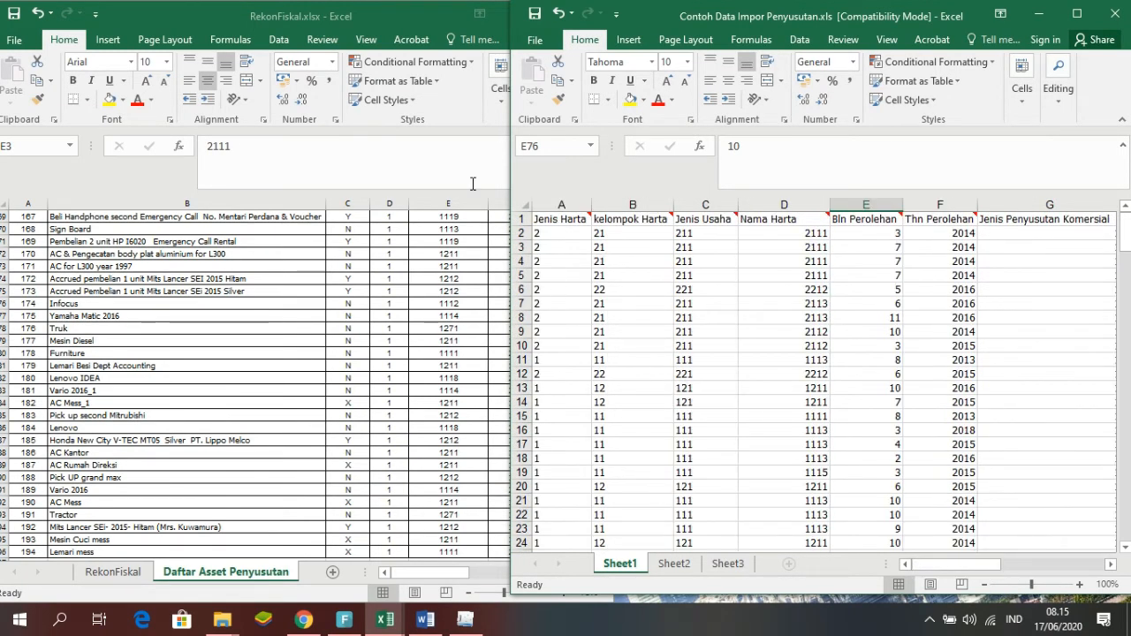
left_click(542, 42)
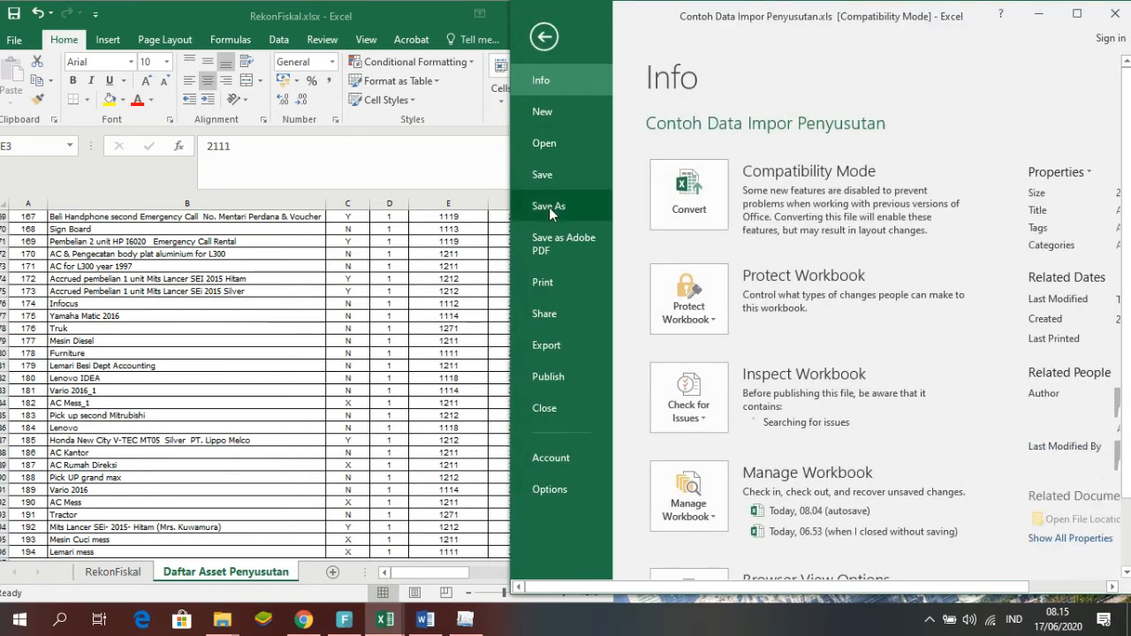
left_click(549, 207)
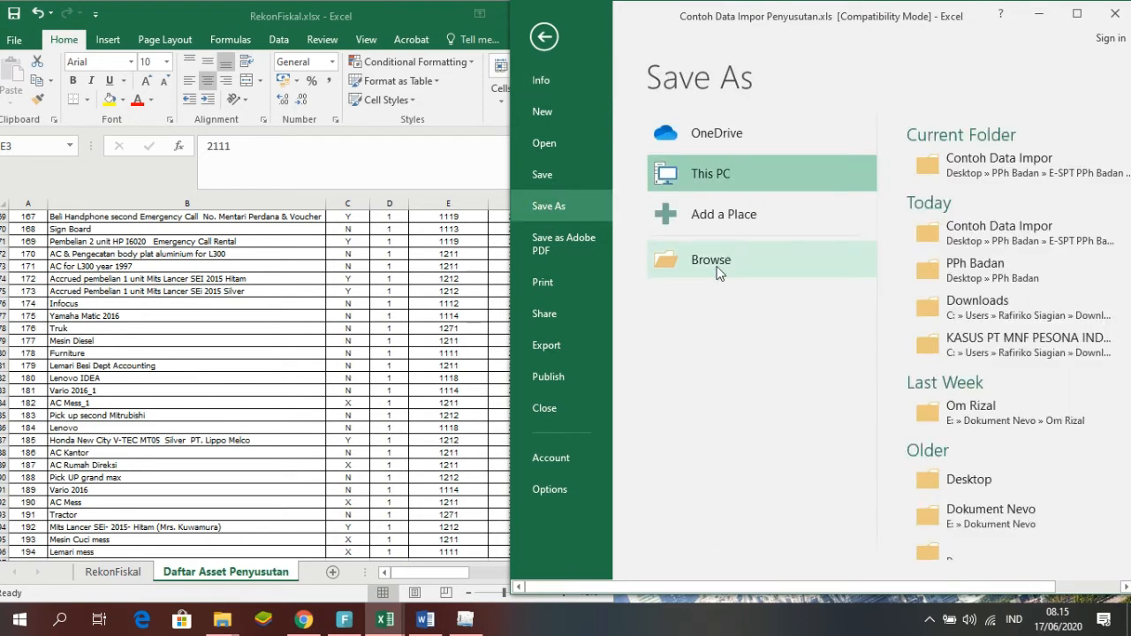
left_click(1016, 270)
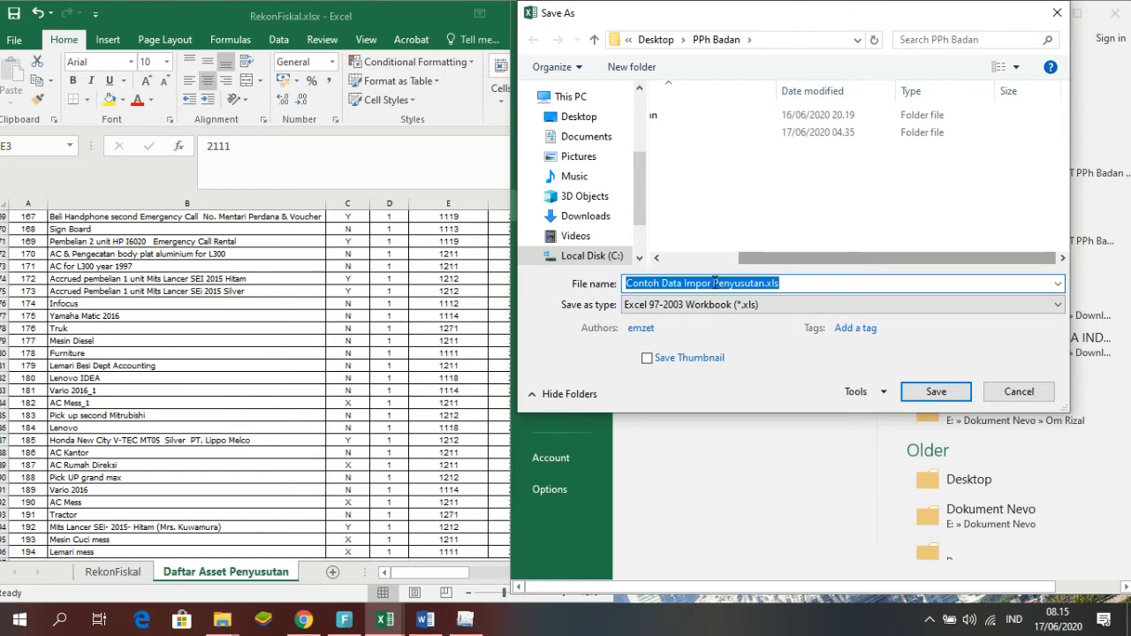
- Name the copy Penyusutan PT Pesona indonesia and save it as an Excel 97-2003 Workbook (*.xls)
left_click_drag(714, 282, 554, 267)
key("BackSpace")
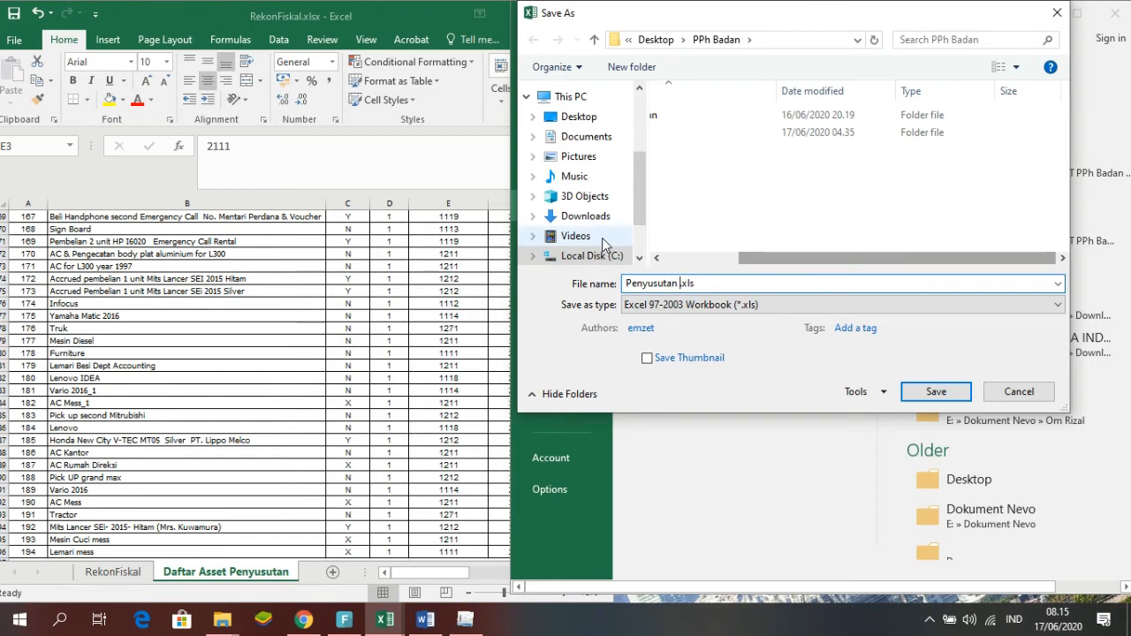
type("PT")
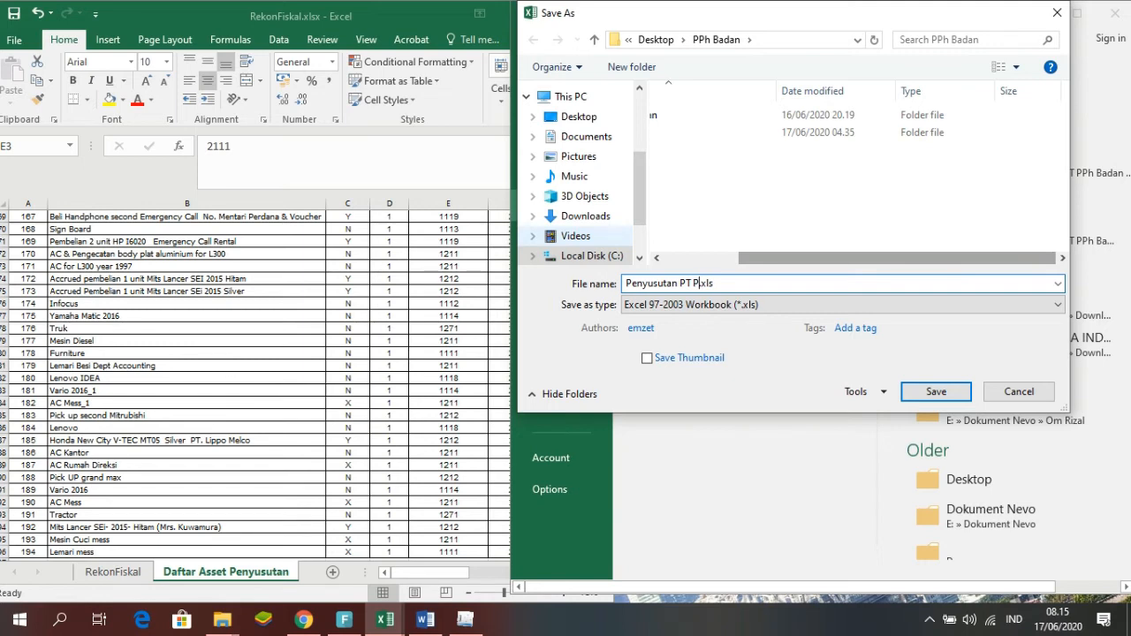
type("Peson")
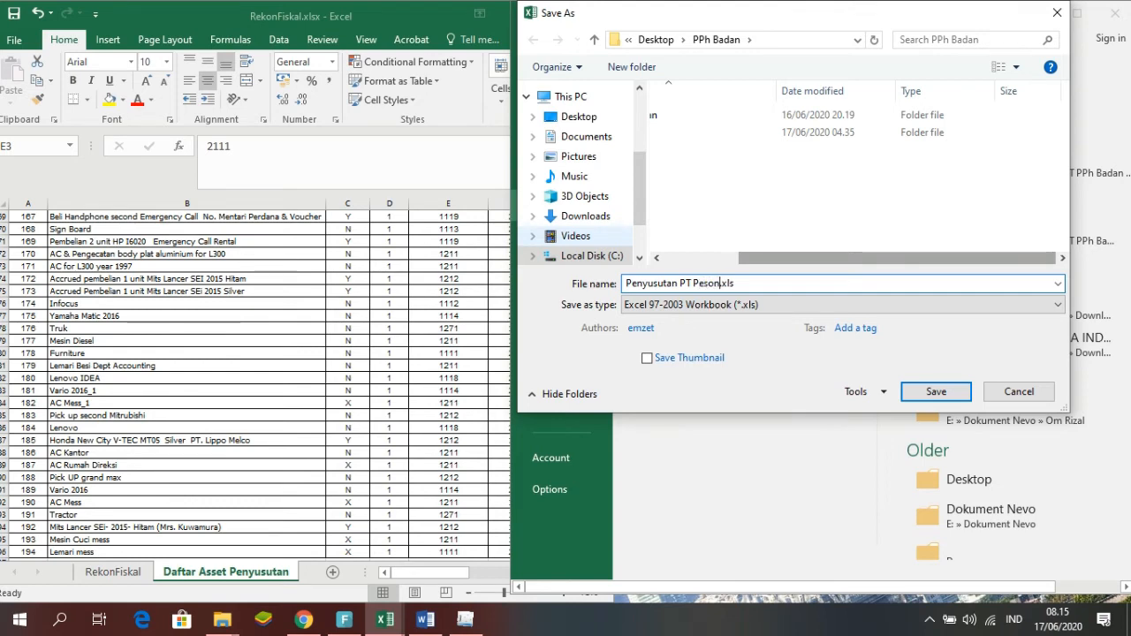
type("a")
type(" indeonesa")
key("BackSpace")
key("BackSpace")
key("BackSpace")
key("BackSpace")
key("BackSpace")
type("onesia")
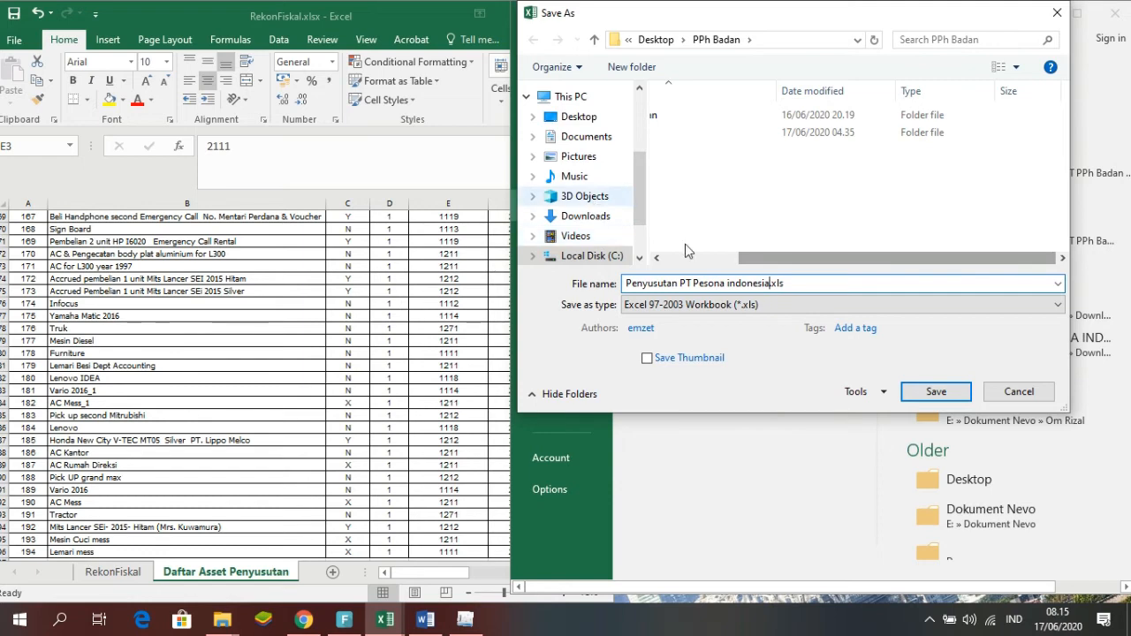
left_click(1059, 310)
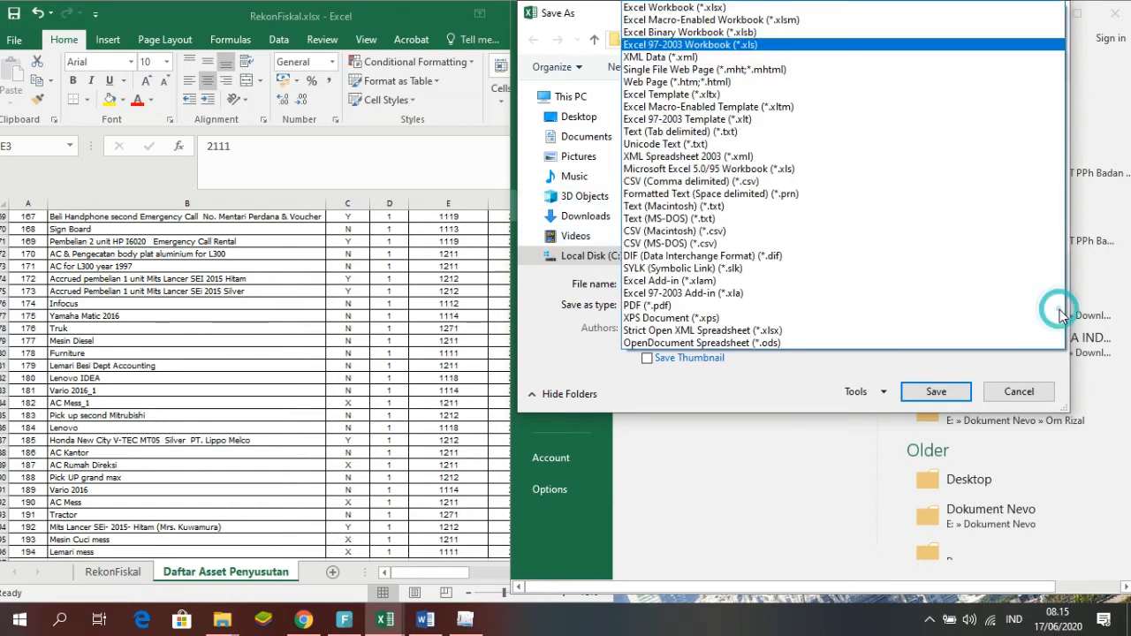
left_click(756, 44)
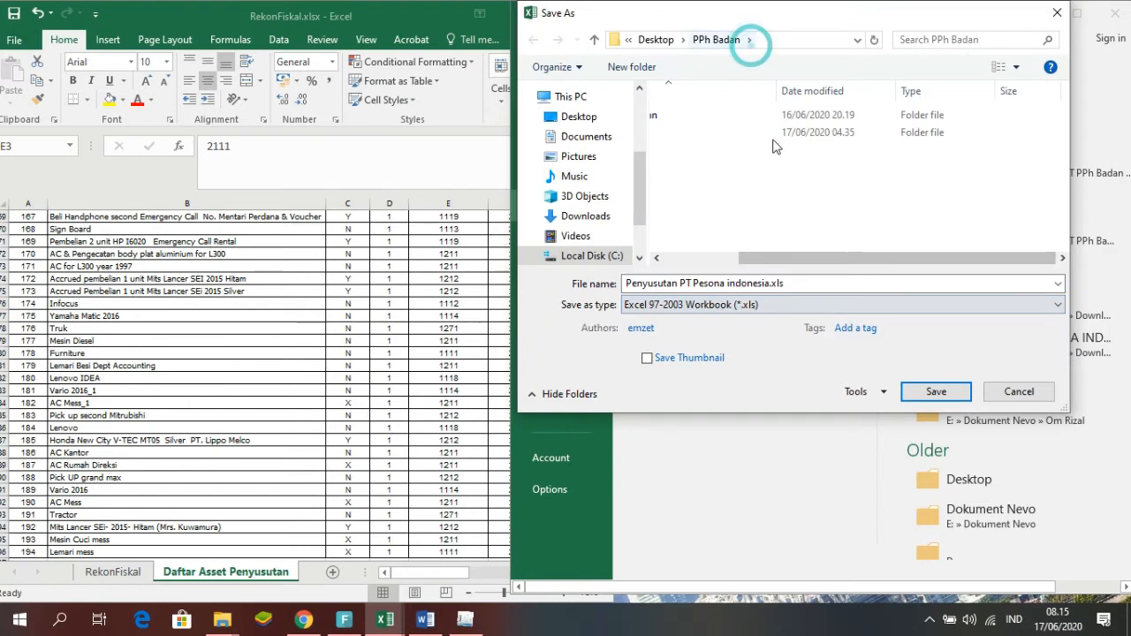
left_click(938, 392)
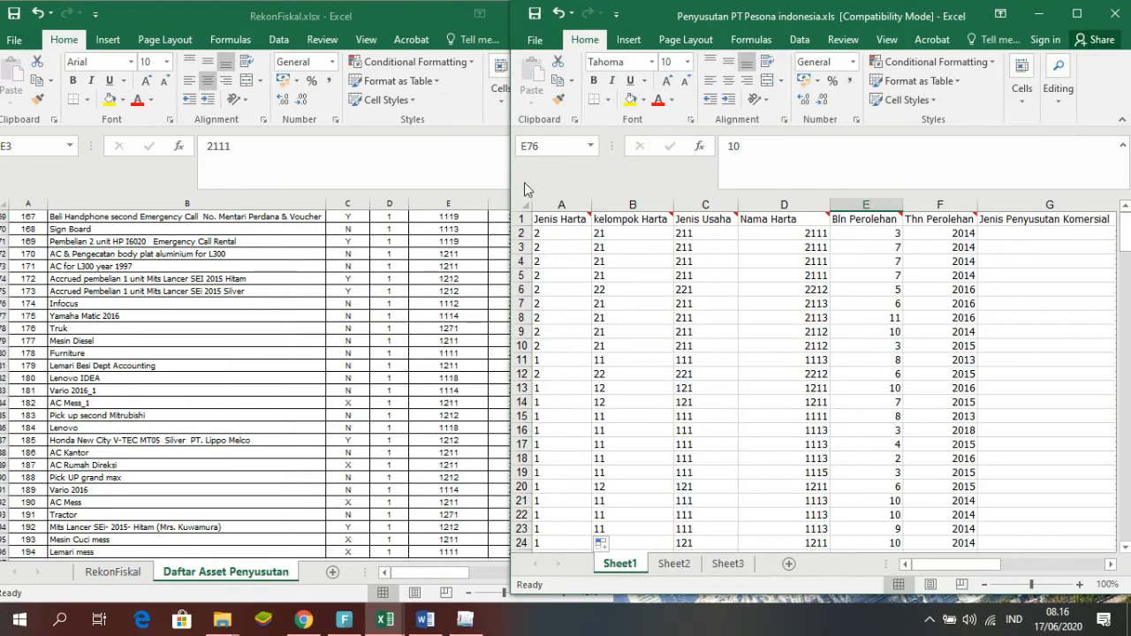
- Save the active sheet in PPh Badan as Penyusutan PT Pesona indonesia CSV in CSV (Comma delimited) format
left_click(549, 46)
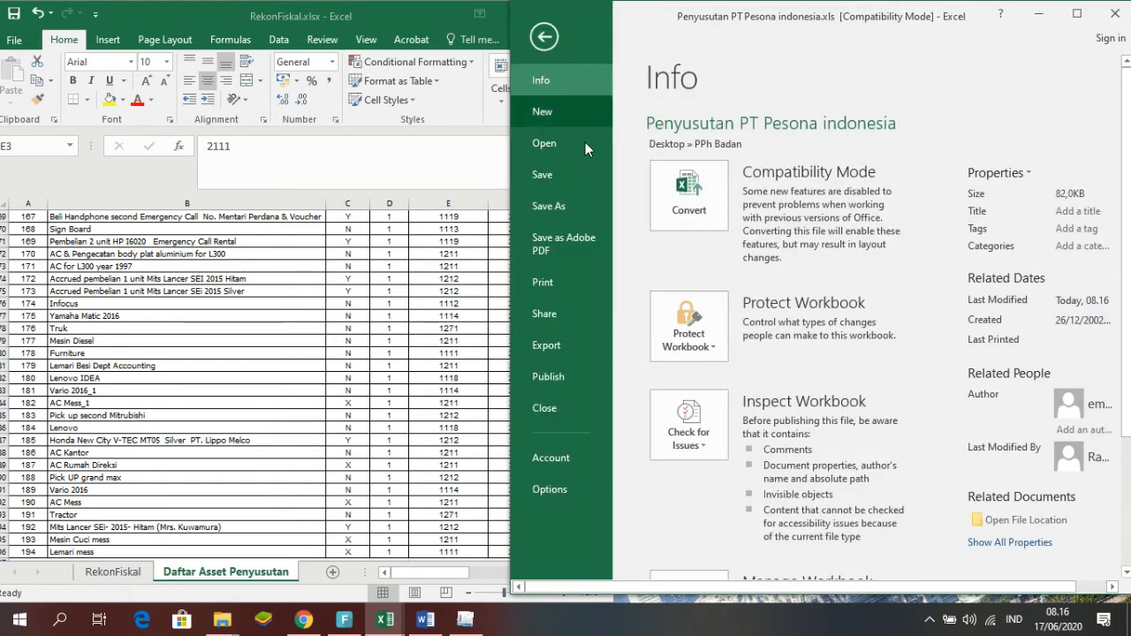
left_click(572, 214)
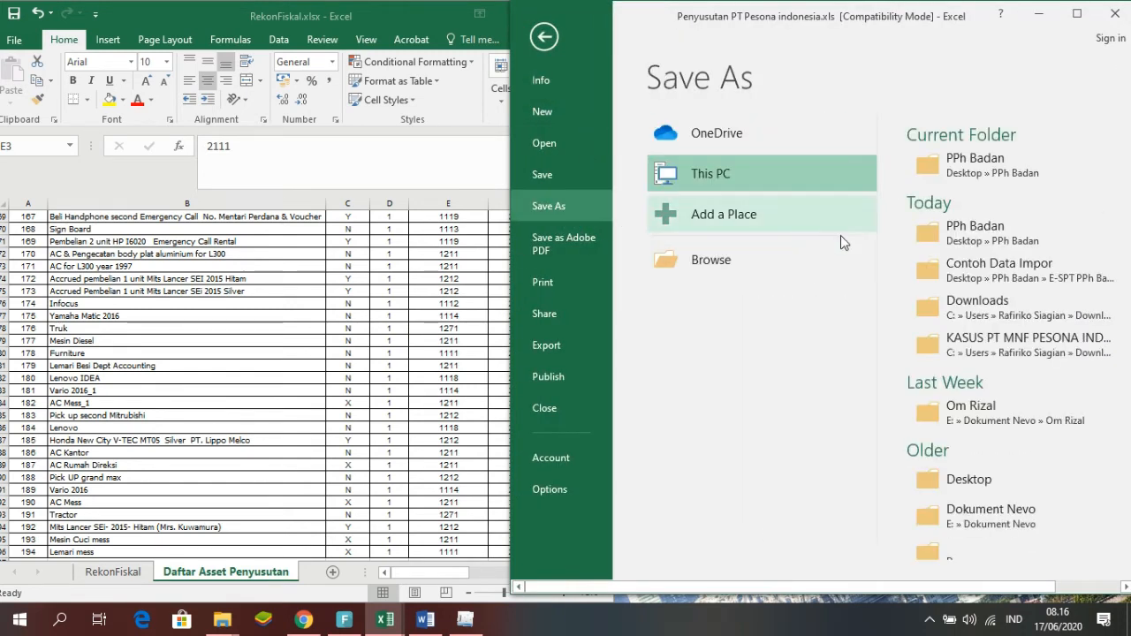
left_click(977, 231)
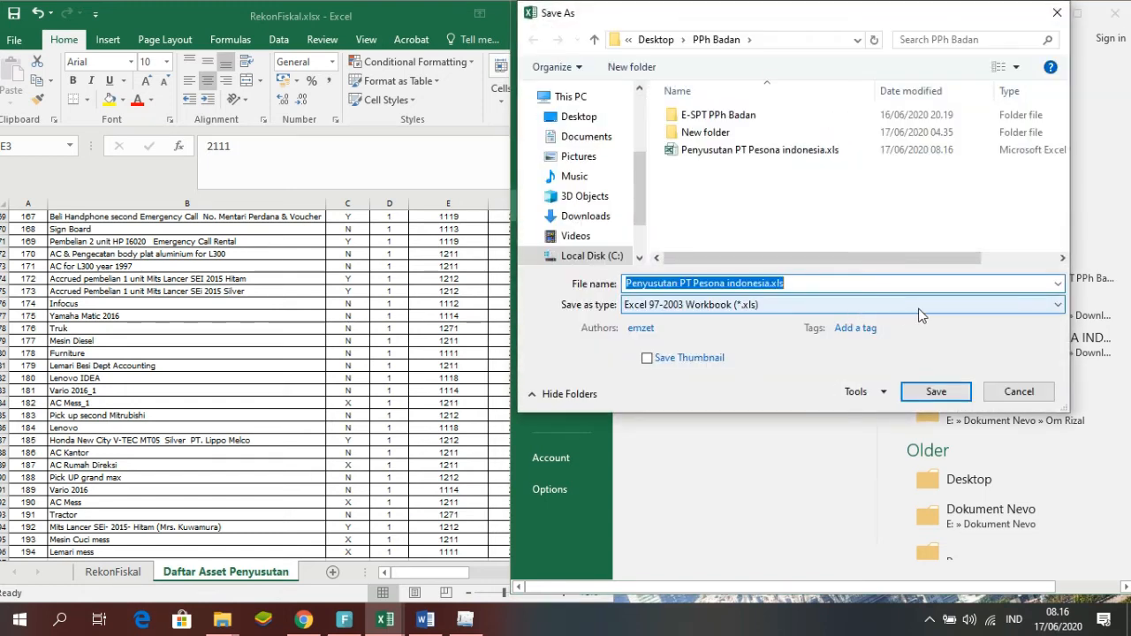
left_click(769, 283)
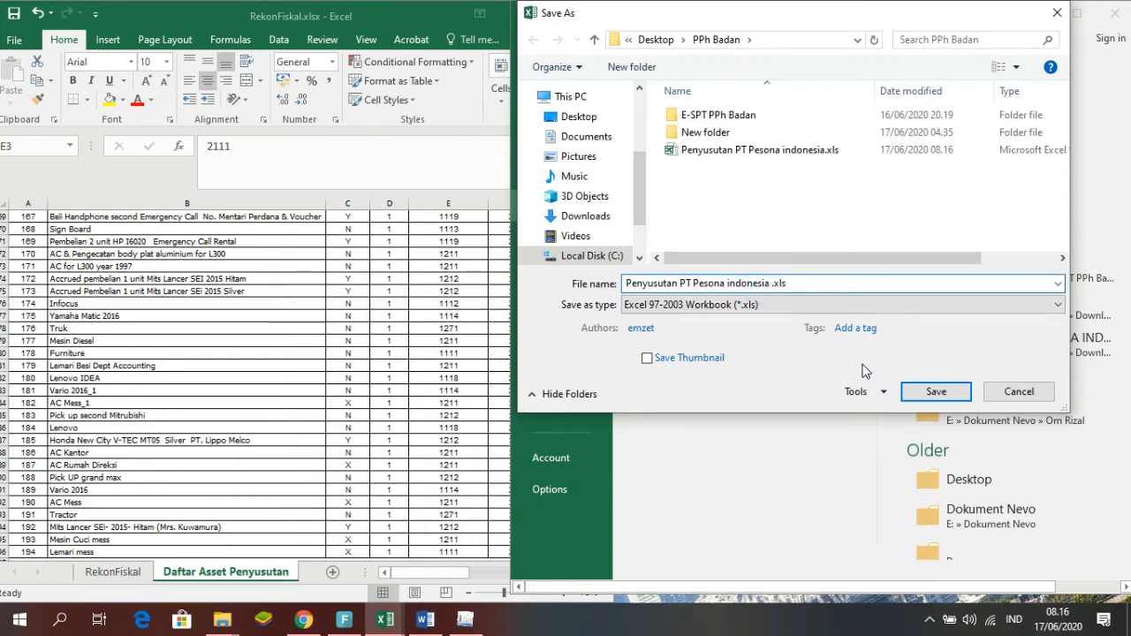
left_click(758, 283)
left_click(770, 283)
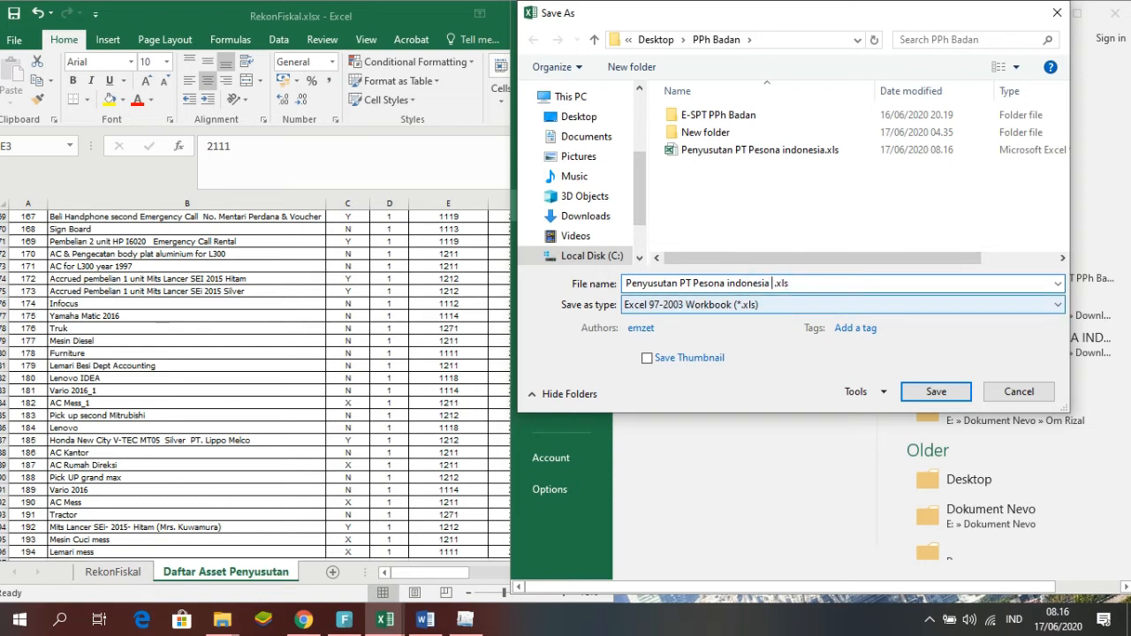
type("CSV")
left_click(760, 309)
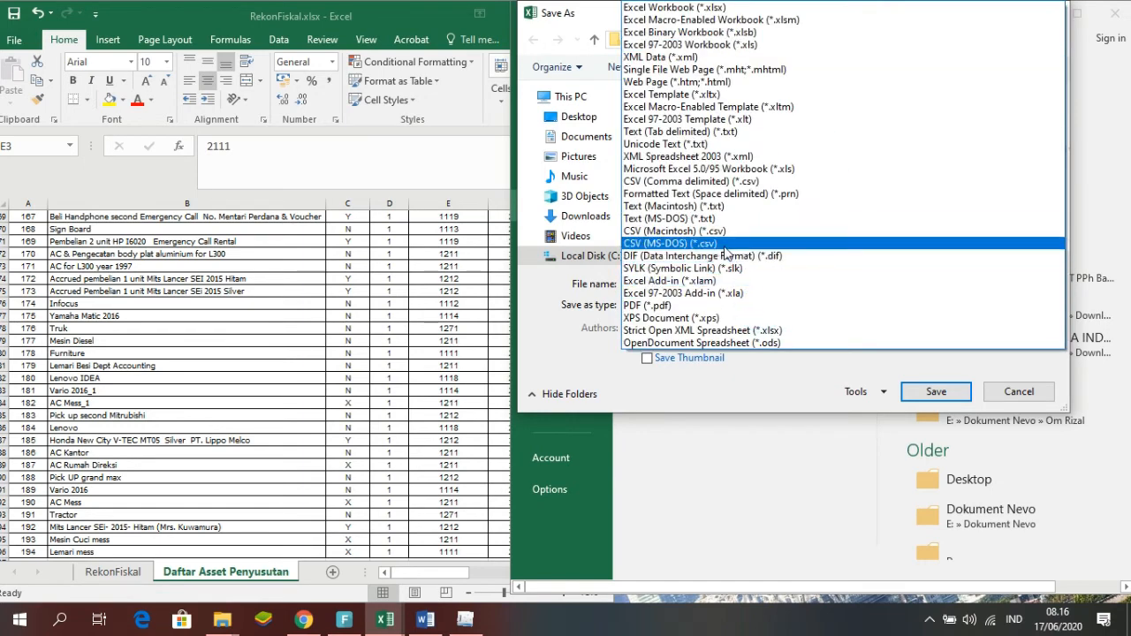
left_click(742, 182)
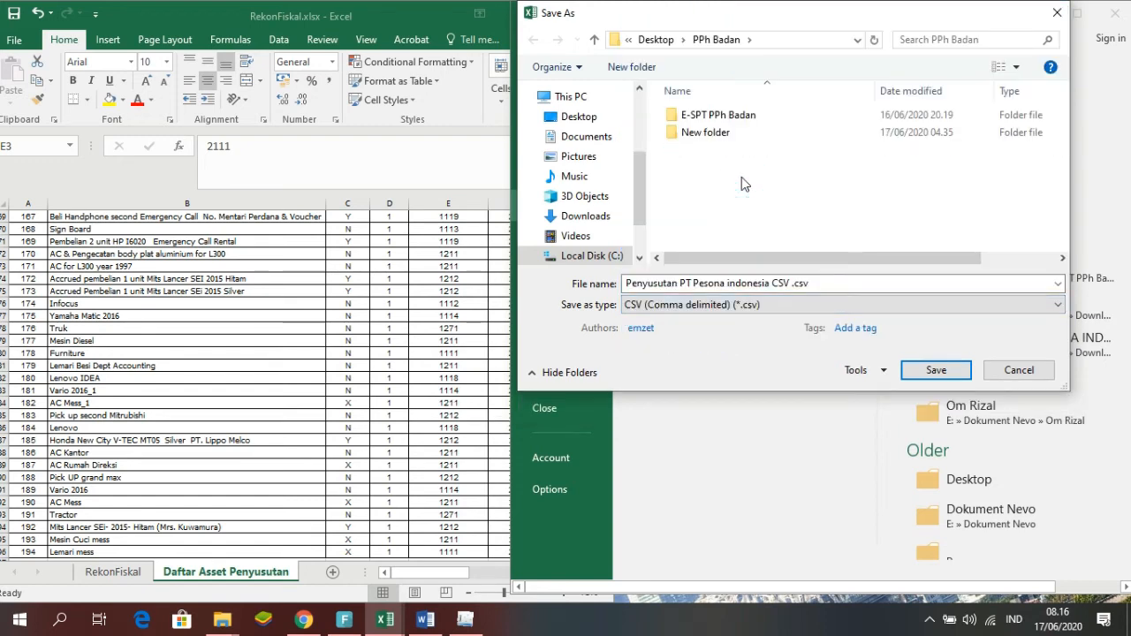
left_click(948, 373)
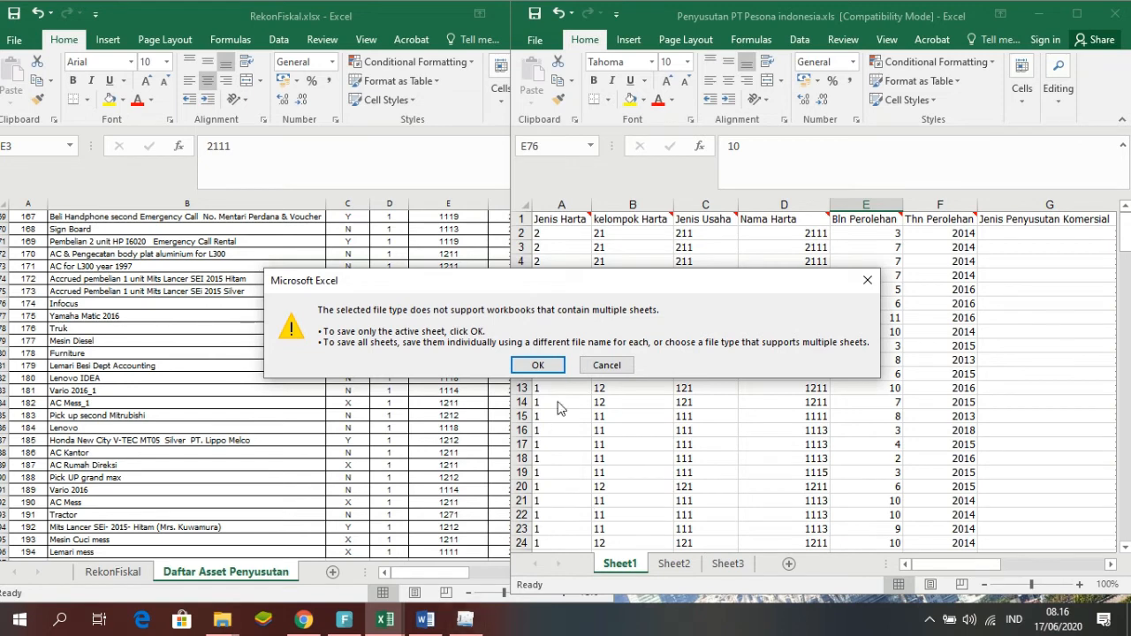
left_click(539, 363)
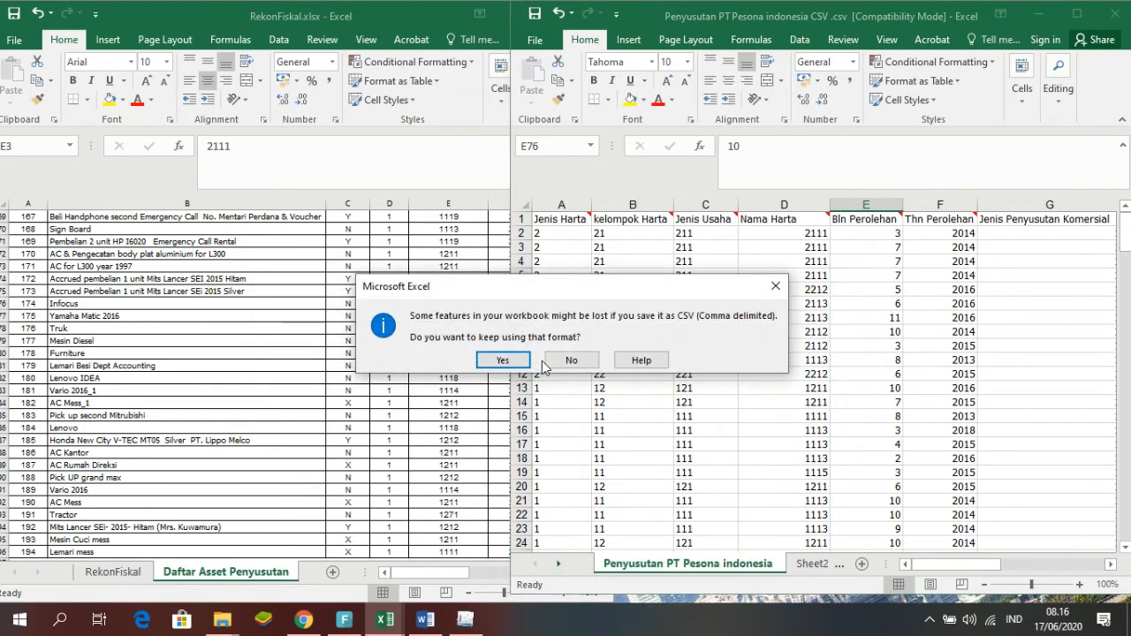
left_click(503, 360)
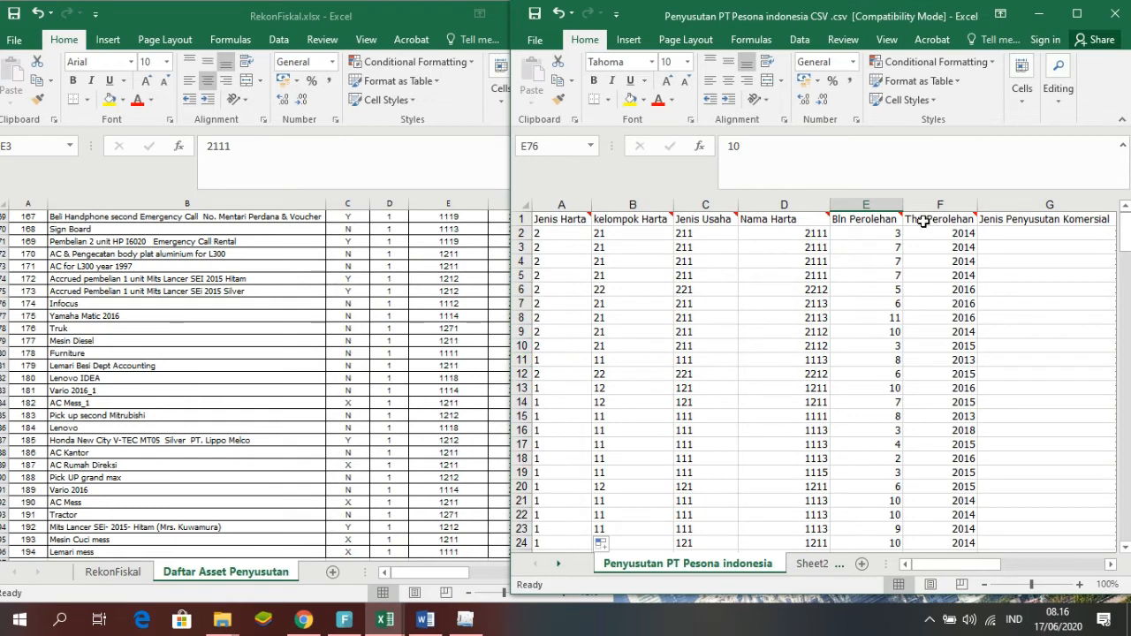
- Close the depreciation CSV workbook, saving its changes and keeping the CSV format, and minimize the RekonFiskal workbook
left_click(1112, 17)
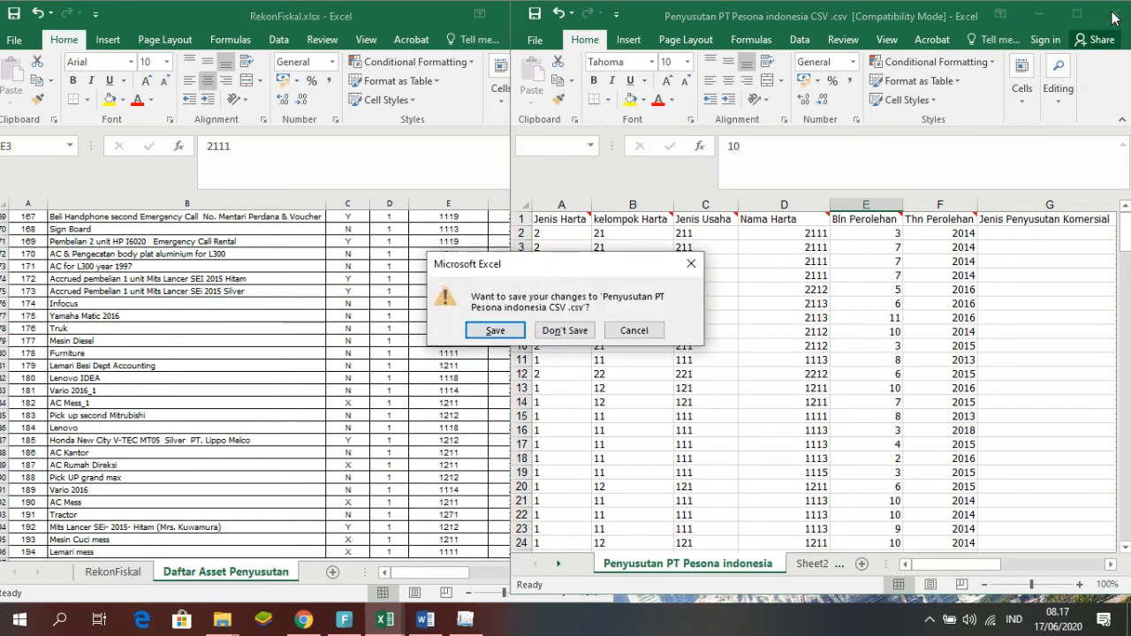
left_click(512, 330)
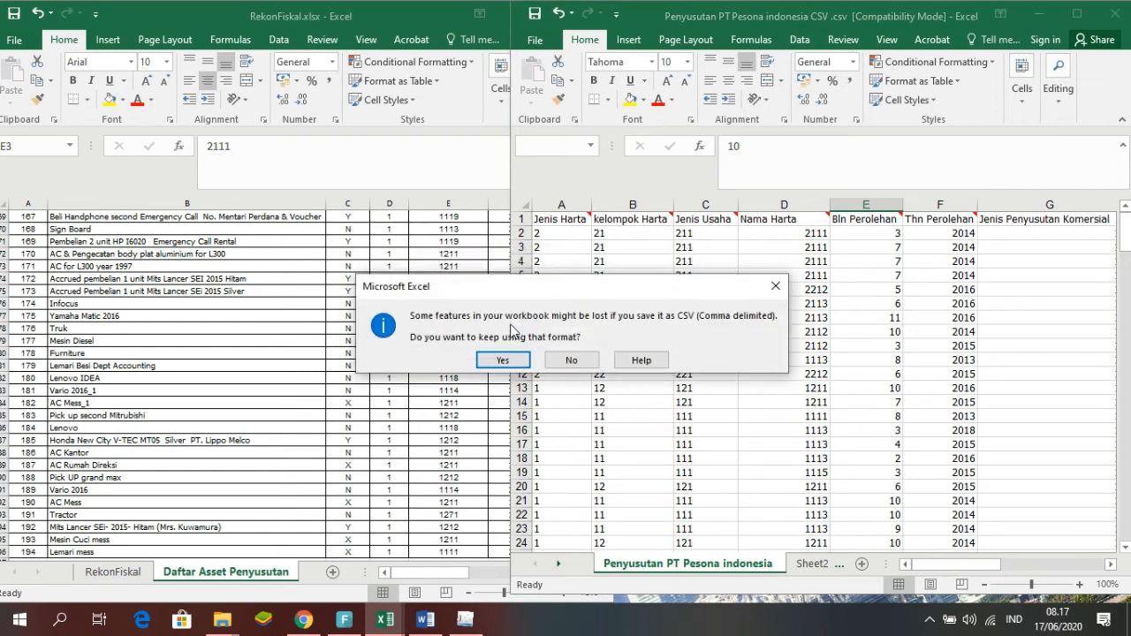
left_click(510, 367)
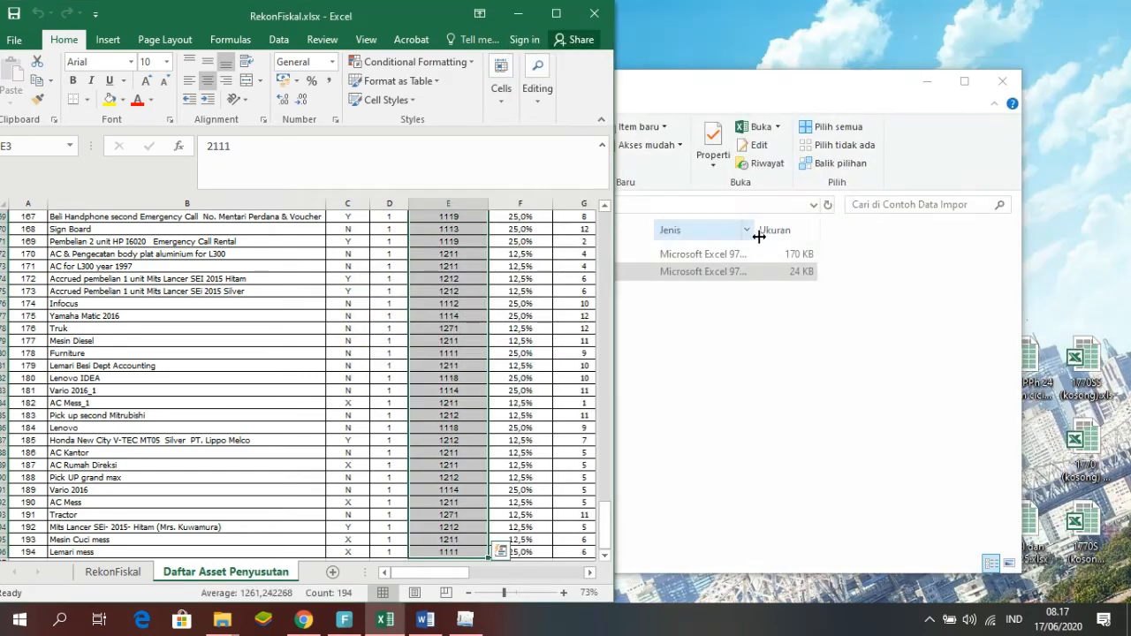
left_click(518, 13)
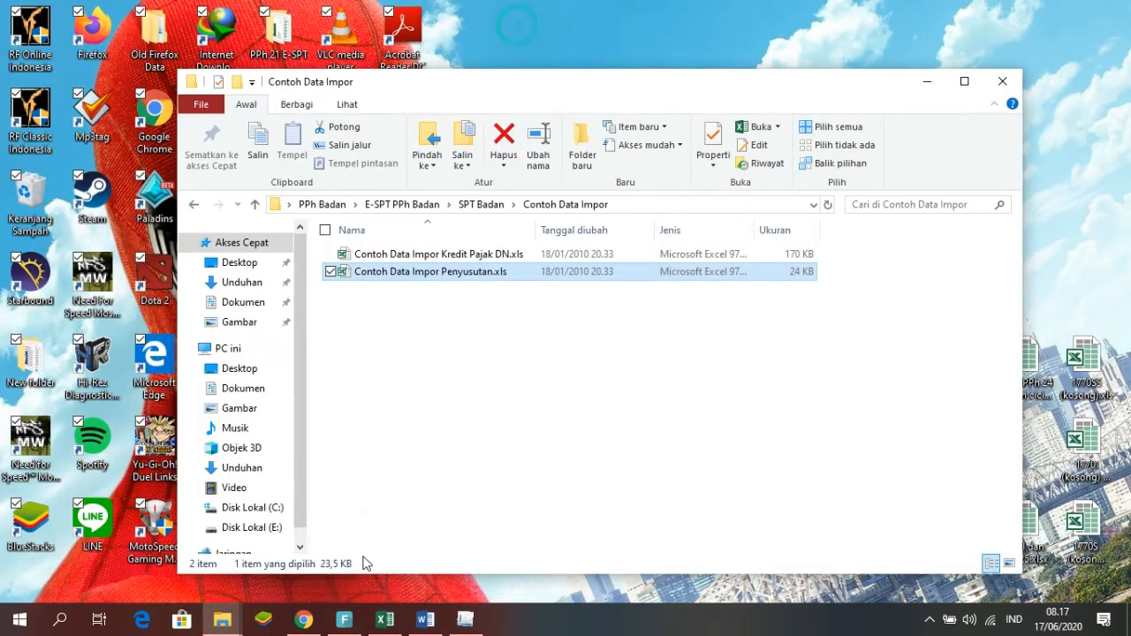
- Switch to eSPT and open the data import with Penyusutan dan Amortisasi Fiskal Badan as the data type
left_click(475, 623)
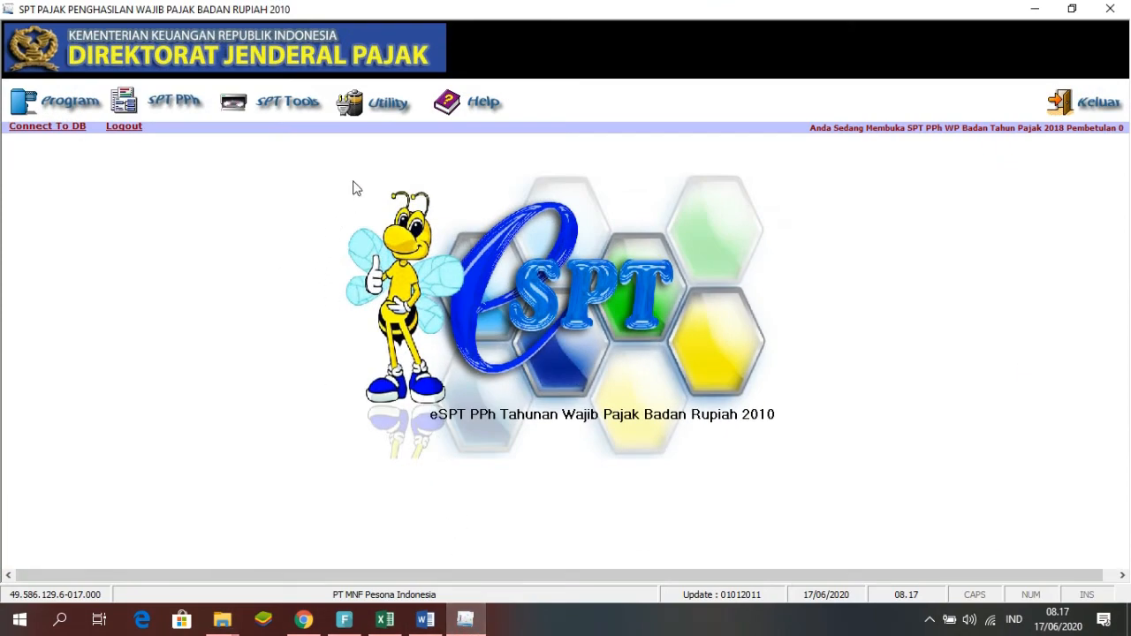
left_click(396, 106)
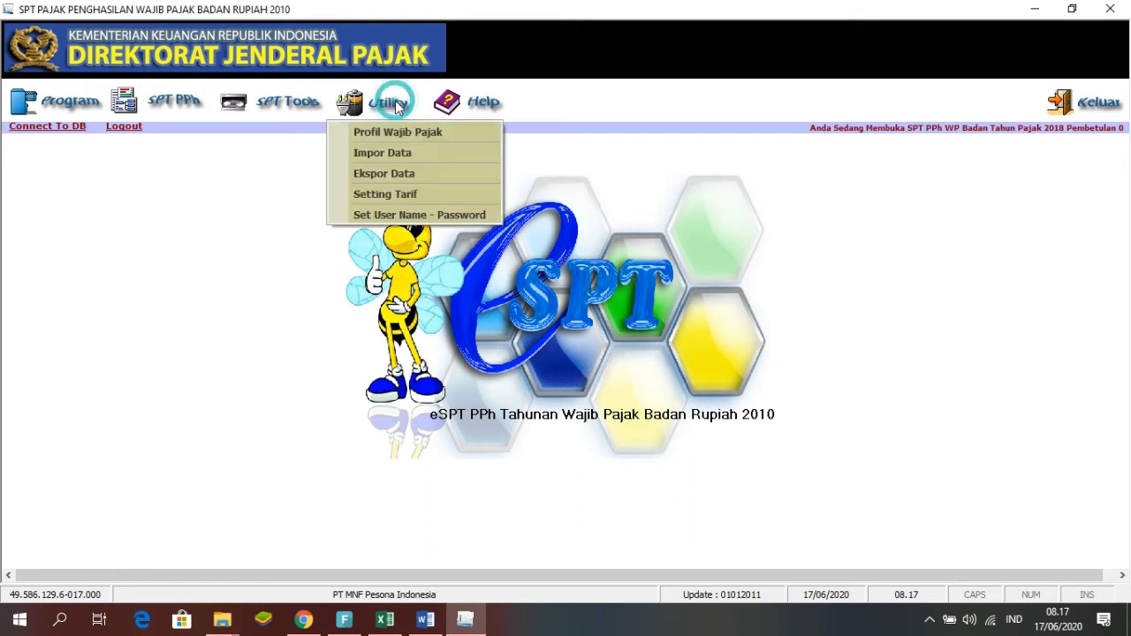
left_click(441, 147)
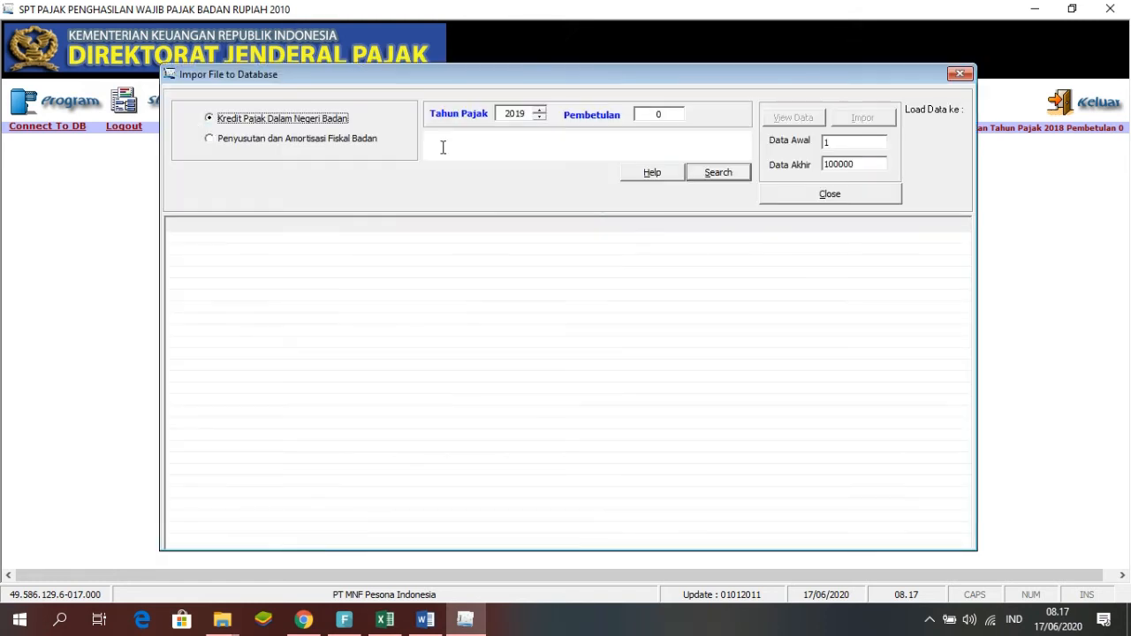
left_click(346, 141)
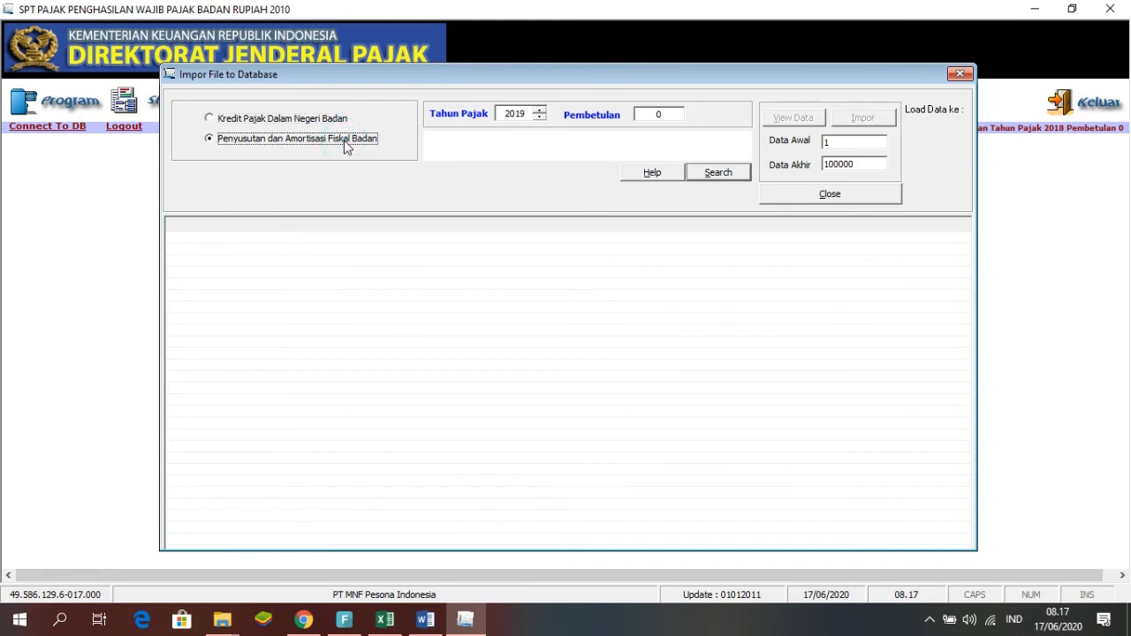
- Set the import's tax year to 2018 and choose Penyusutan PT Pesona indonesia CSV.csv from PPh Badan as the source file
left_click(719, 173)
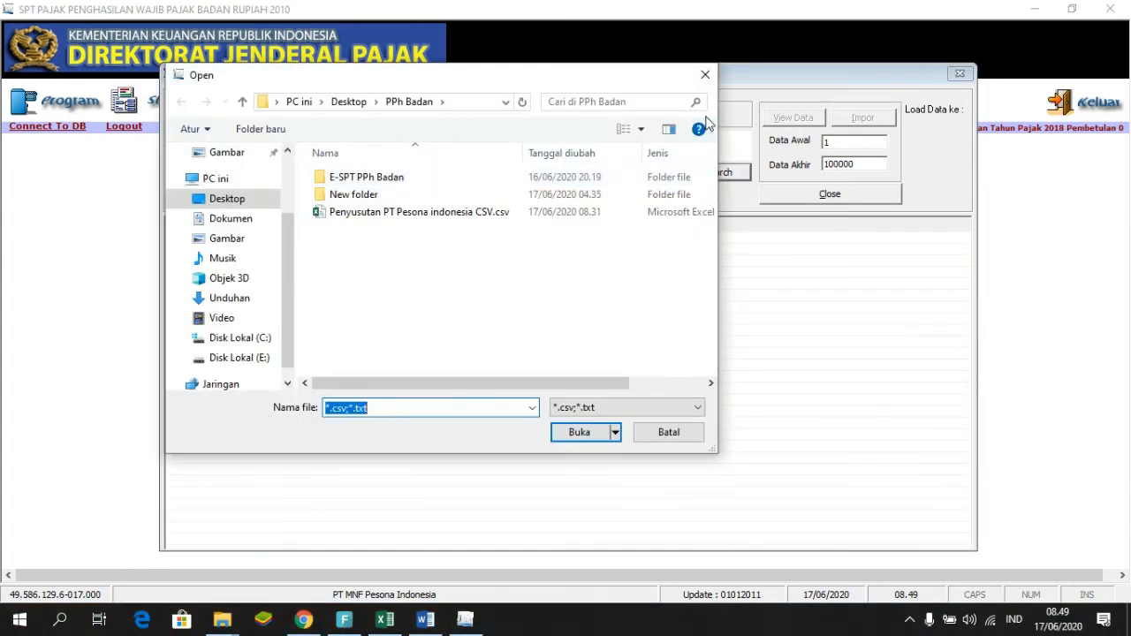
left_click(700, 77)
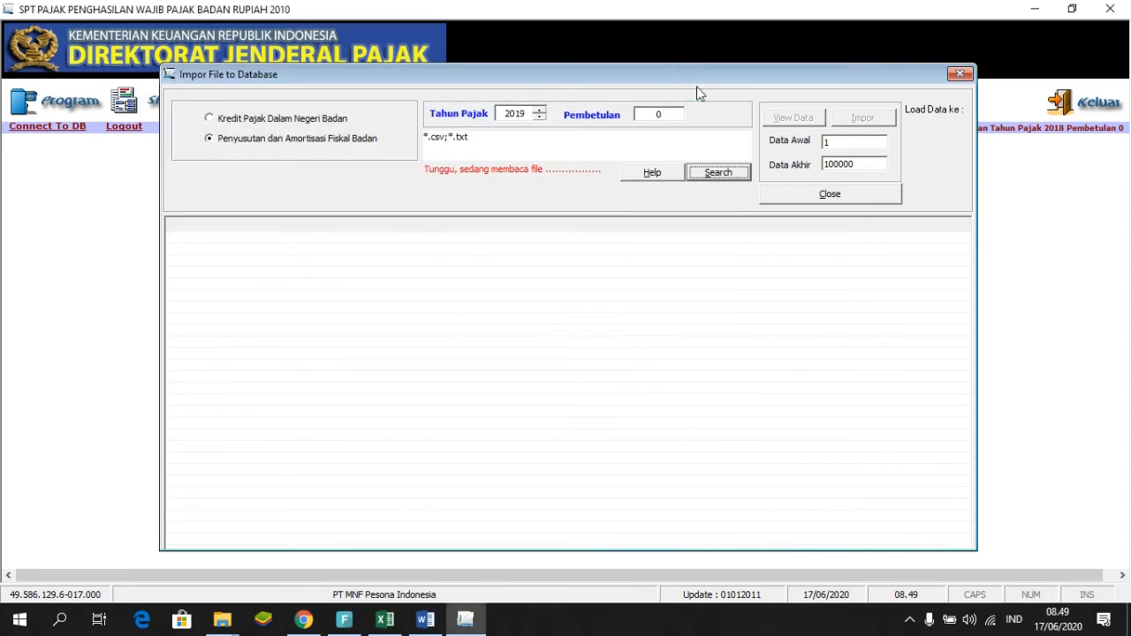
left_click(539, 118)
left_click(712, 173)
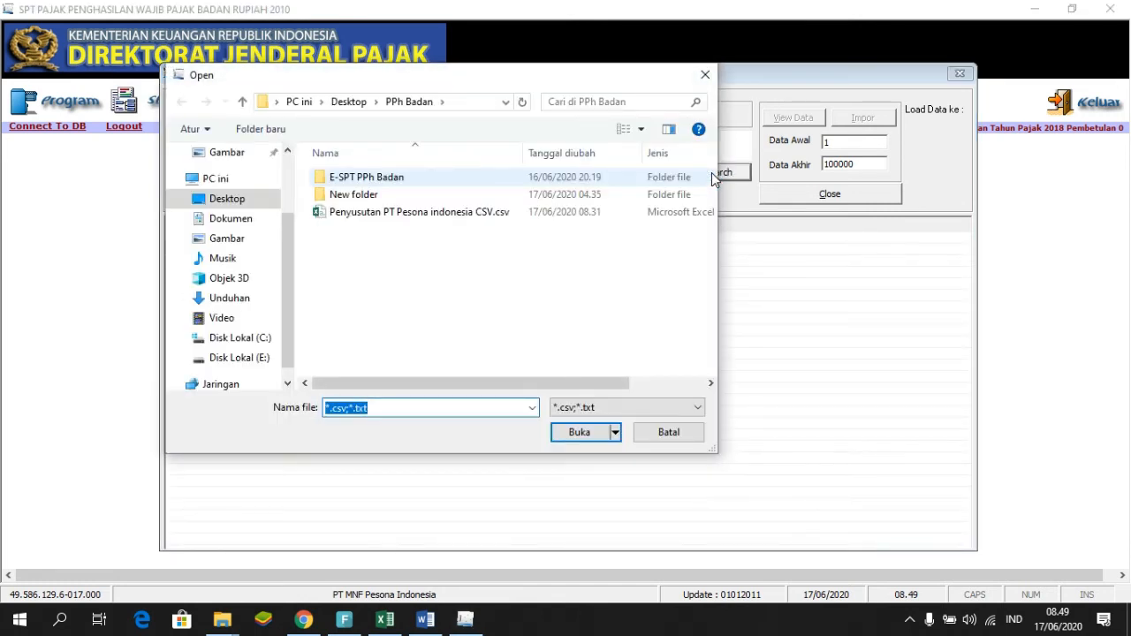
left_click(511, 212)
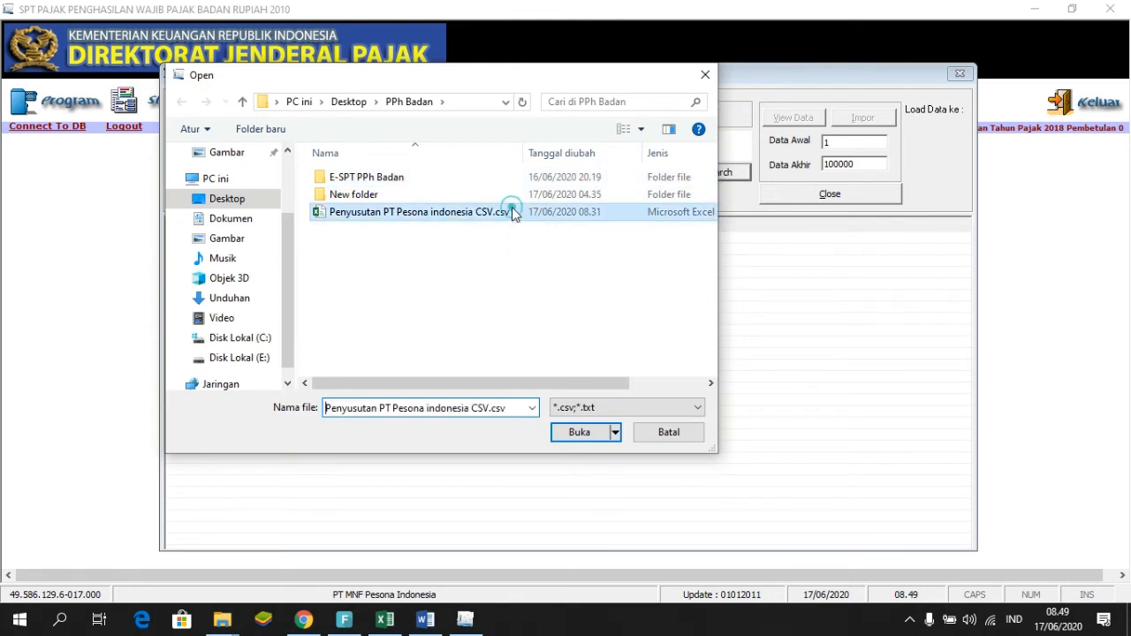
left_click(583, 432)
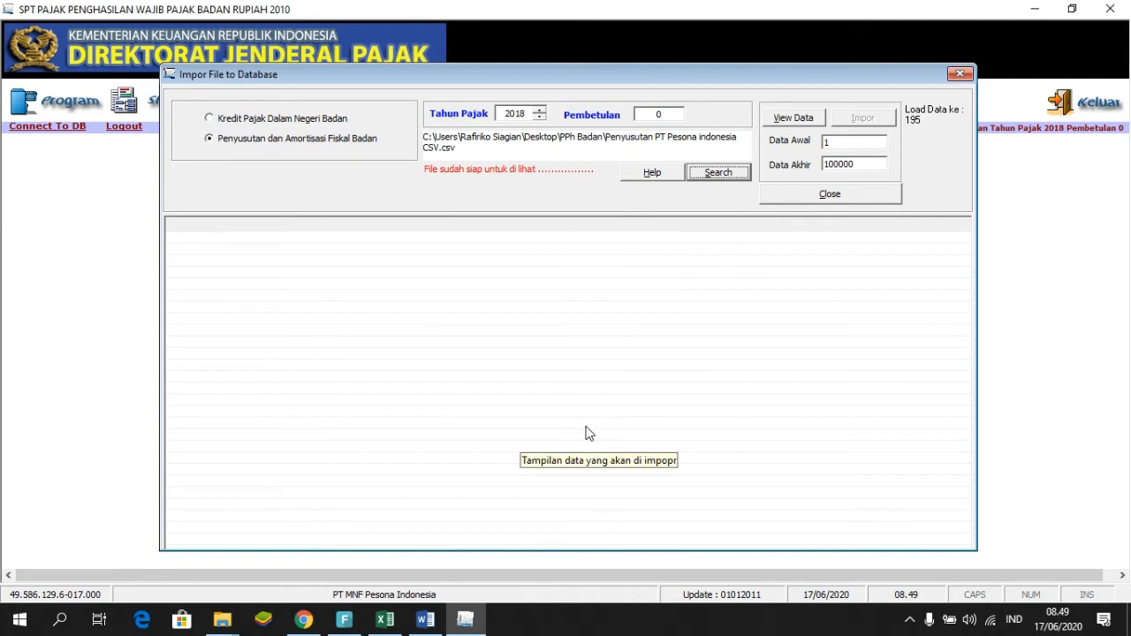
- Load the CSV records into the preview, import them into the database and close the import window
left_click(775, 123)
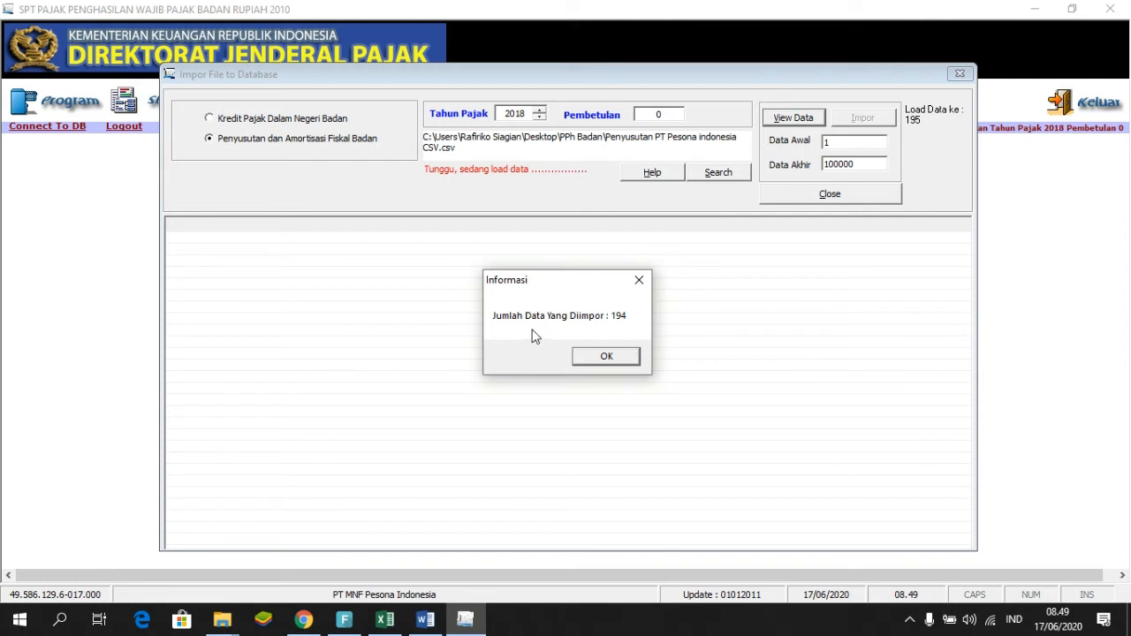
left_click(606, 356)
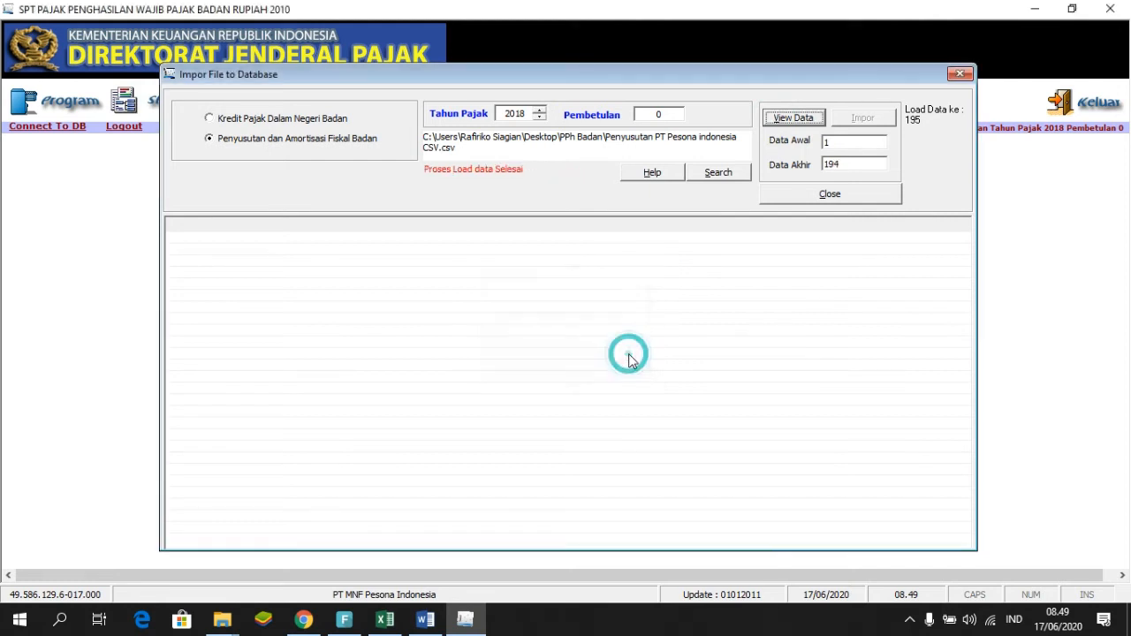
left_click(811, 122)
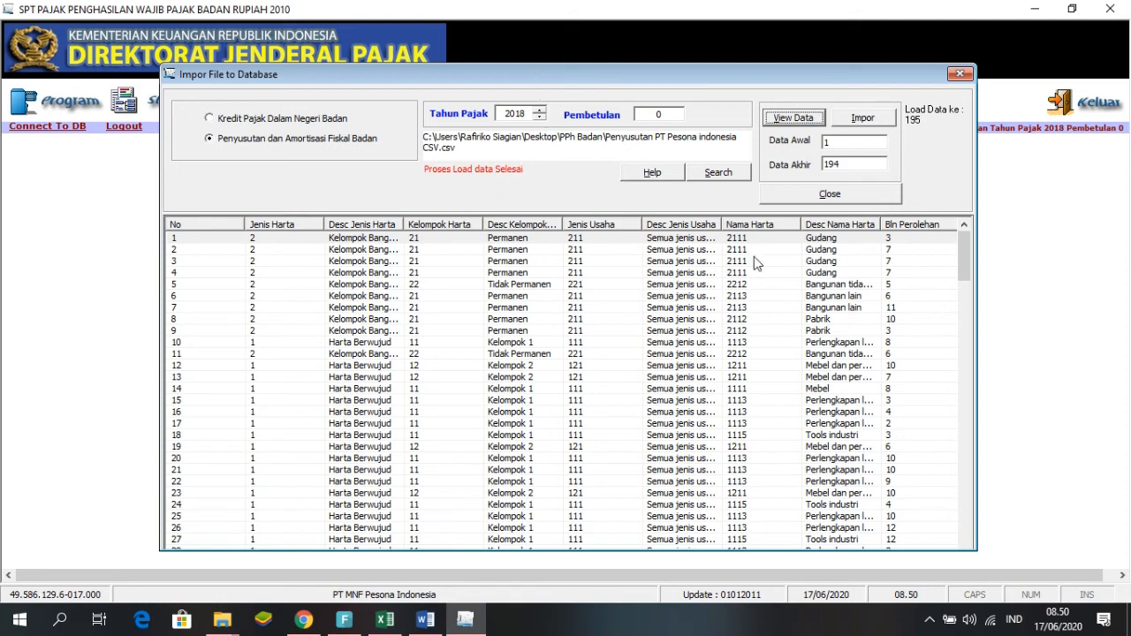
left_click(862, 117)
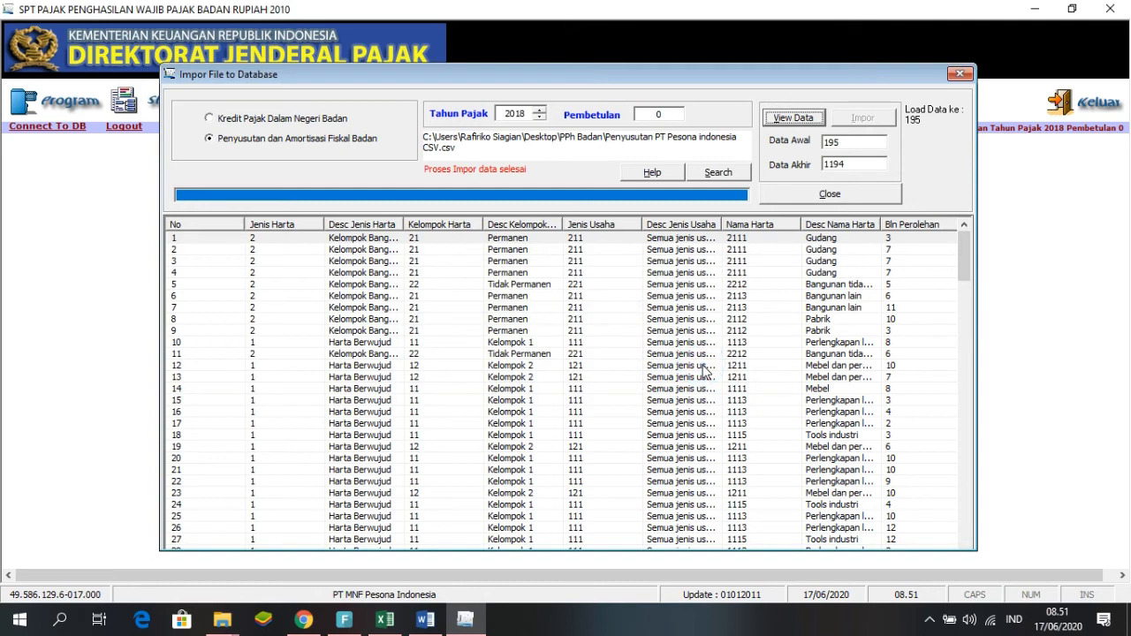
left_click(957, 76)
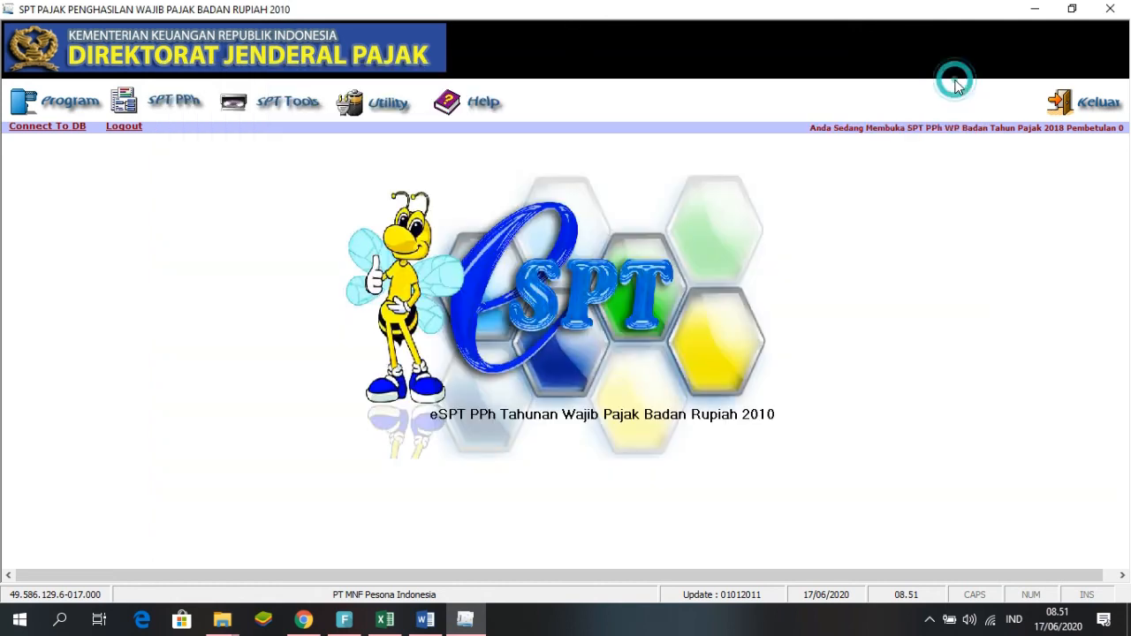
- Open the fiscal depreciation and amortization list, review the imported assets through the last page of both tables, and close it
left_click(187, 112)
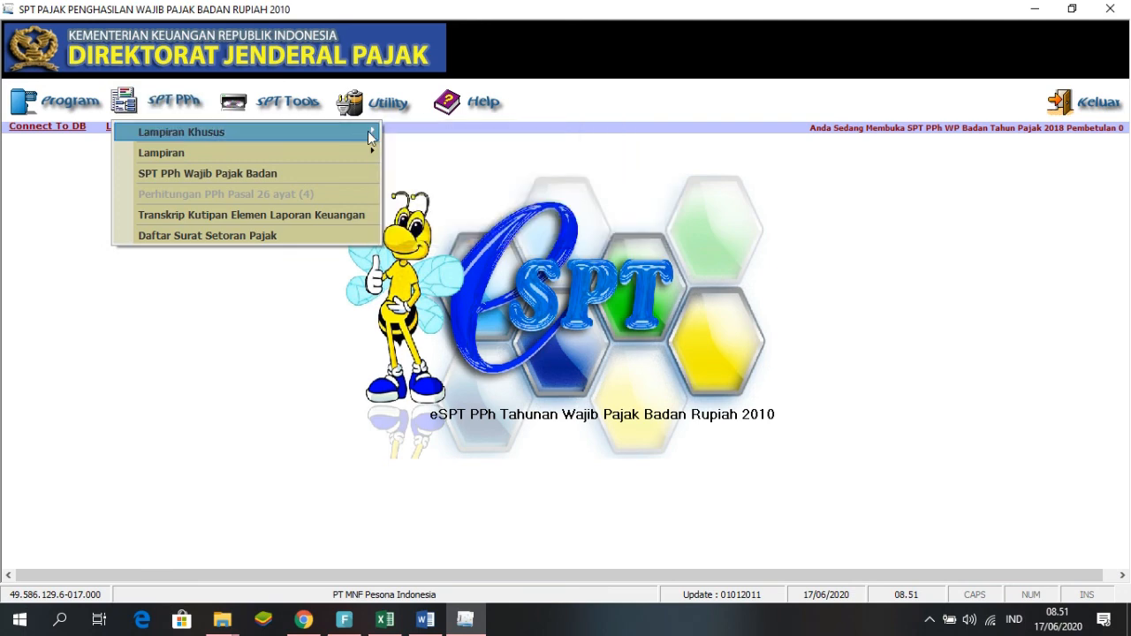
mouse_move(367, 131)
left_click(431, 159)
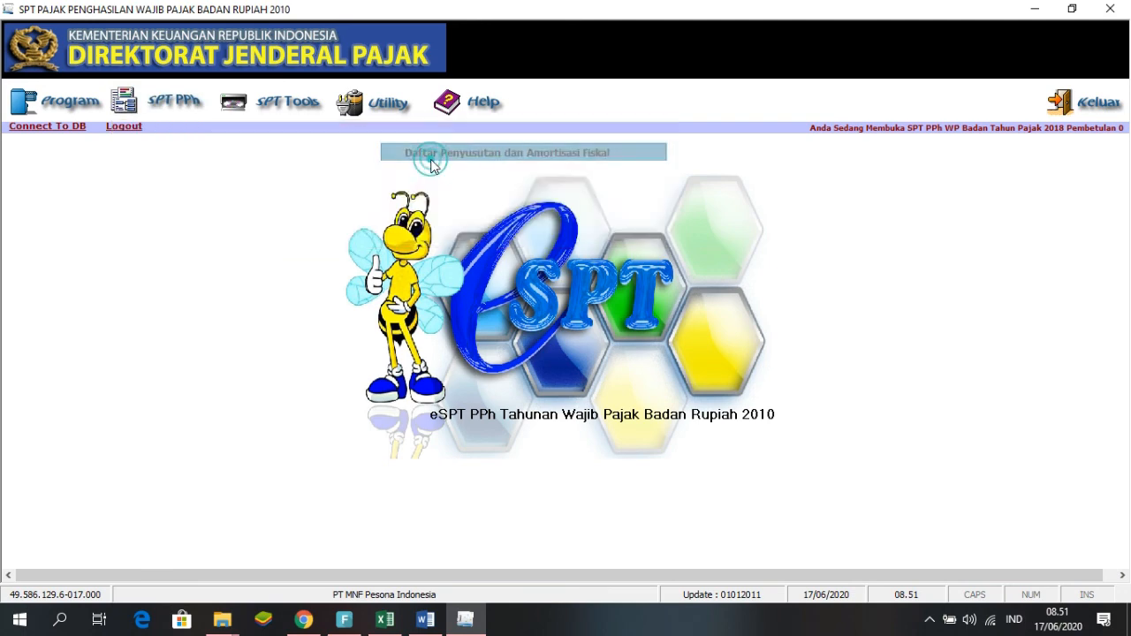
scroll(622, 219, "down", 1)
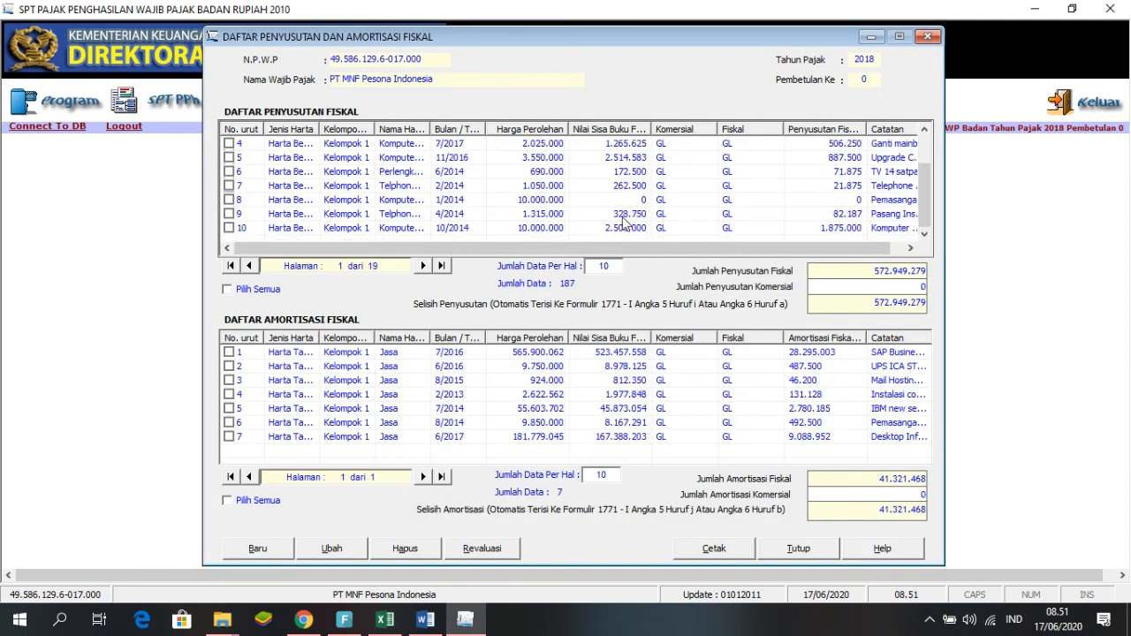
scroll(837, 177, "up", 1)
scroll(844, 183, "down", 1)
left_click(605, 410)
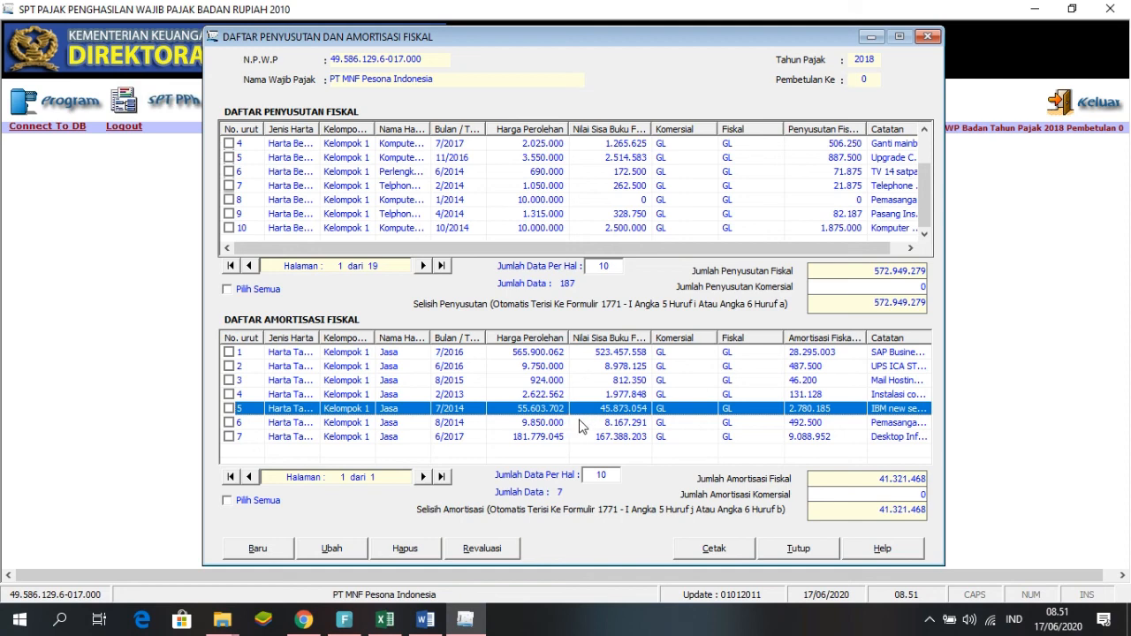
left_click(441, 265)
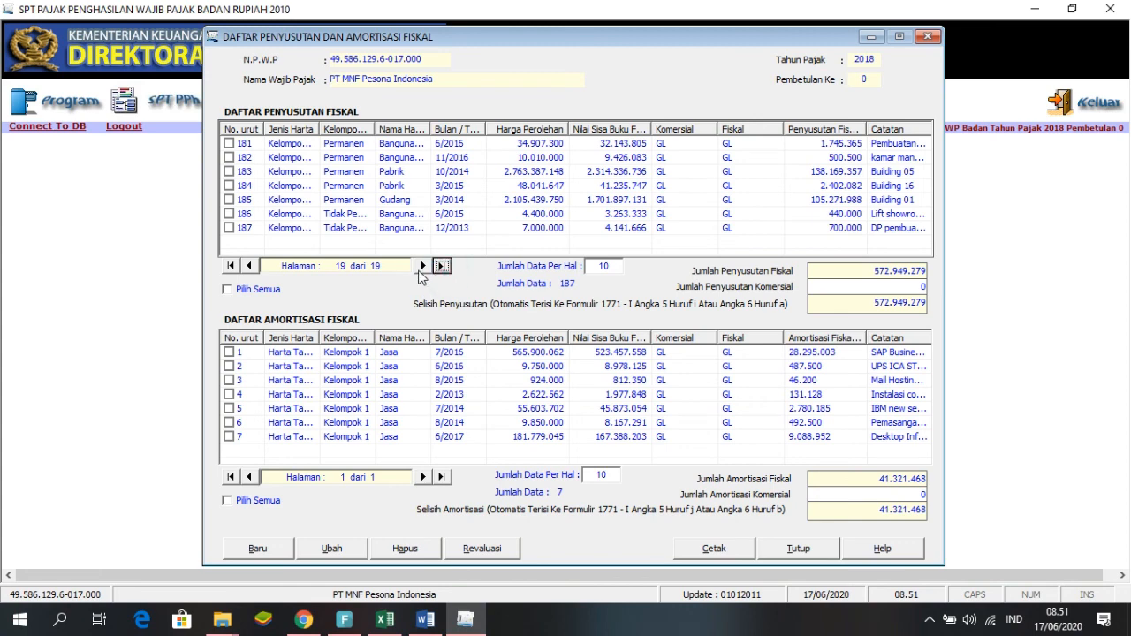
left_click(440, 476)
left_click(810, 551)
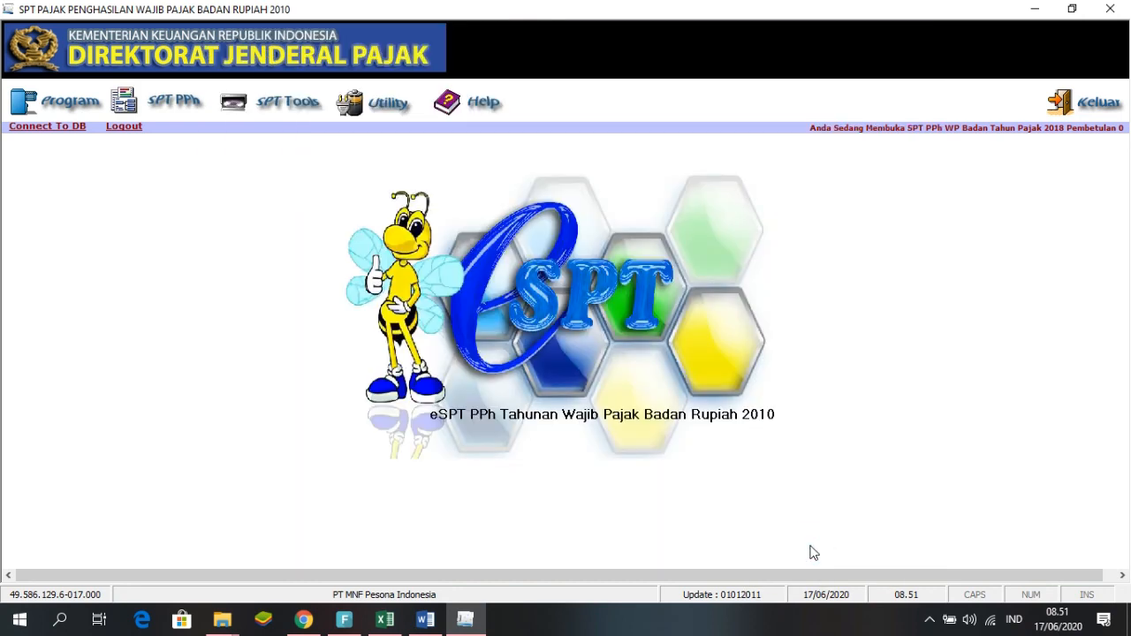